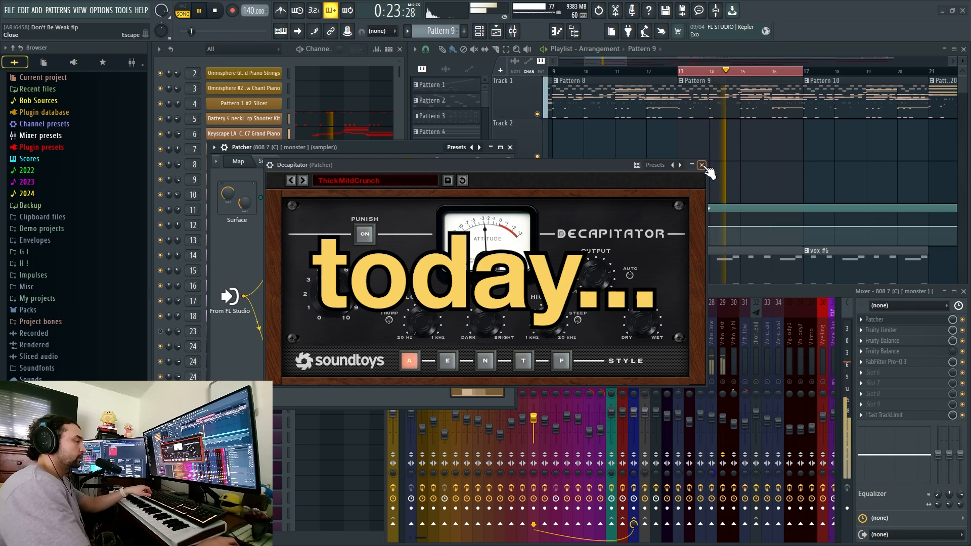
Close the Decapitator window, then open and close the MicroShift effect in the 808's Patcher chain
{"action": "left_click", "coordinate": [701, 165]}
{"action": "left_click", "coordinate": [373, 356]}
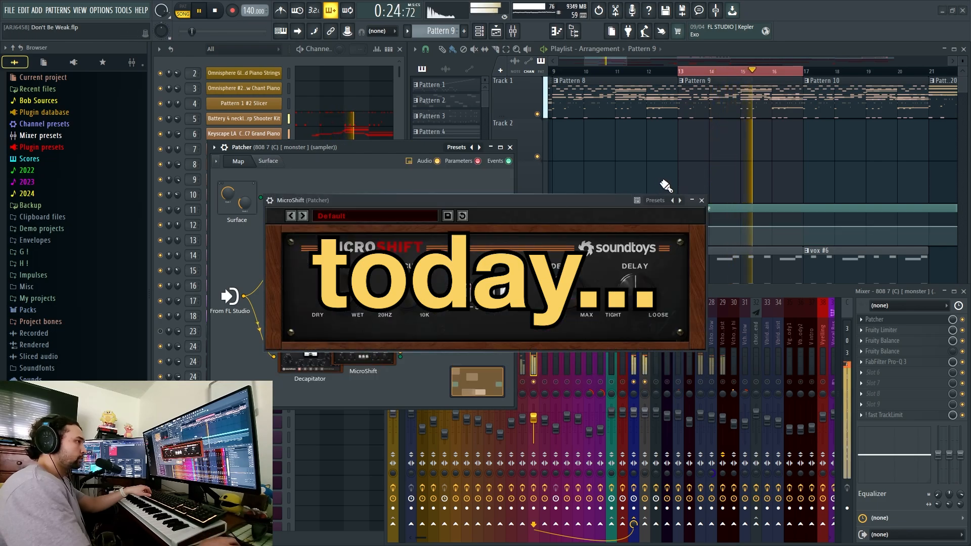
{"action": "left_click", "coordinate": [701, 201]}
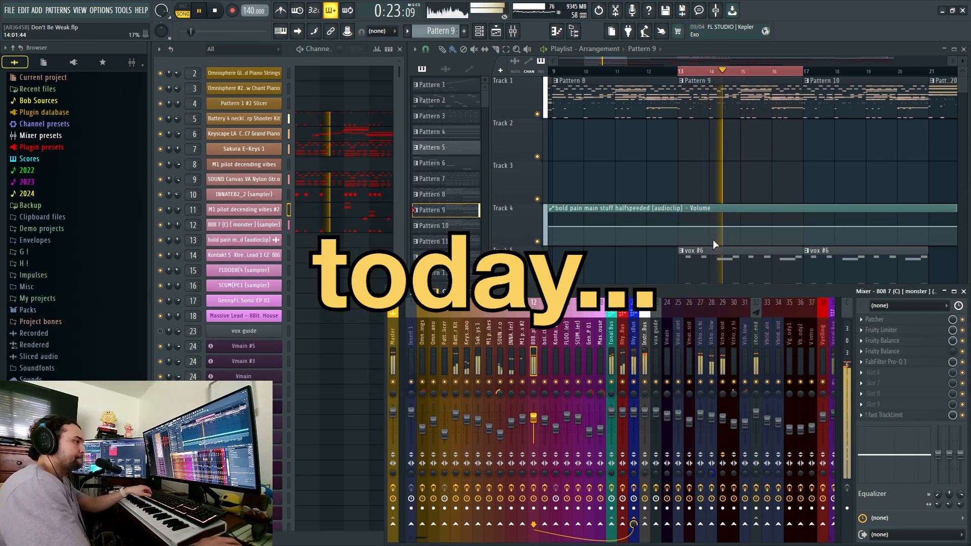
Look over the instrument and vocal tracks of the arrangement in the playlist
{"action": "left_click_drag", "start_coordinate": [731, 238], "coordinate": [659, 253]}
{"action": "scroll", "coordinate": [658, 253], "scroll_direction": "down", "scroll_amount": 2}
{"action": "scroll", "coordinate": [659, 253], "scroll_direction": "down", "scroll_amount": 1}
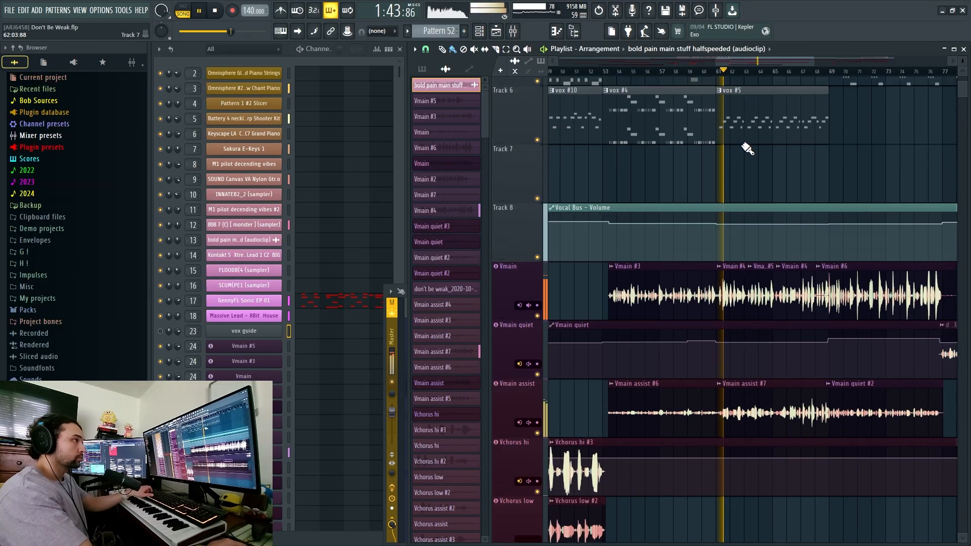
{"action": "scroll", "coordinate": [654, 156], "scroll_direction": "up", "scroll_amount": 3}
{"action": "scroll", "coordinate": [647, 154], "scroll_direction": "down", "scroll_amount": 2}
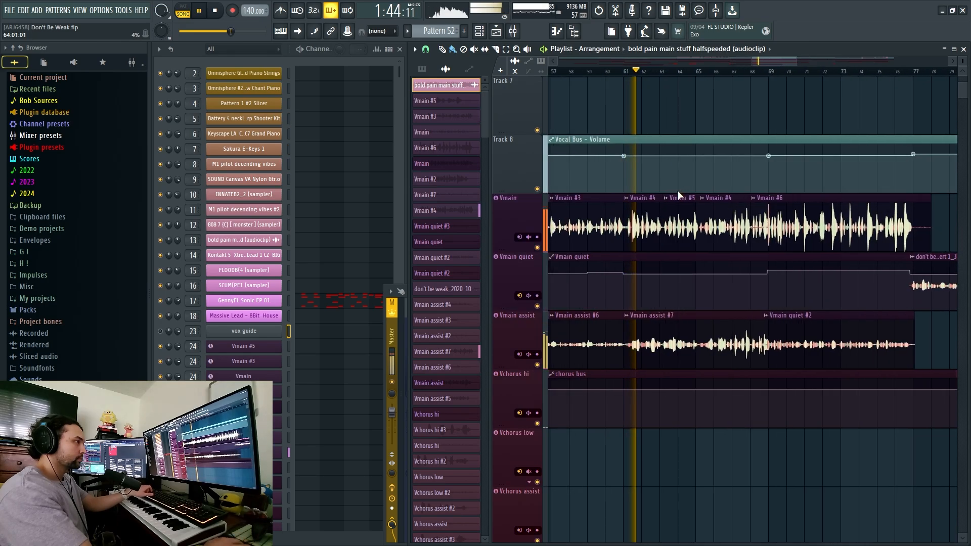
{"action": "scroll", "coordinate": [678, 191], "scroll_direction": "up", "scroll_amount": 2}
{"action": "left_click_drag", "start_coordinate": [597, 181], "coordinate": [644, 176]}
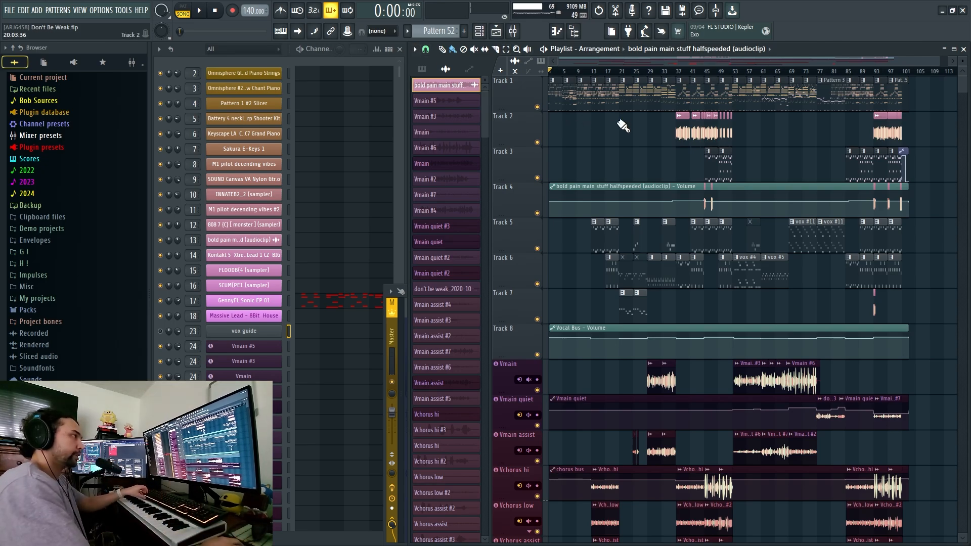
{"action": "scroll", "coordinate": [546, 147], "scroll_direction": "up", "scroll_amount": 2}
{"action": "scroll", "coordinate": [546, 147], "scroll_direction": "up", "scroll_amount": 3}
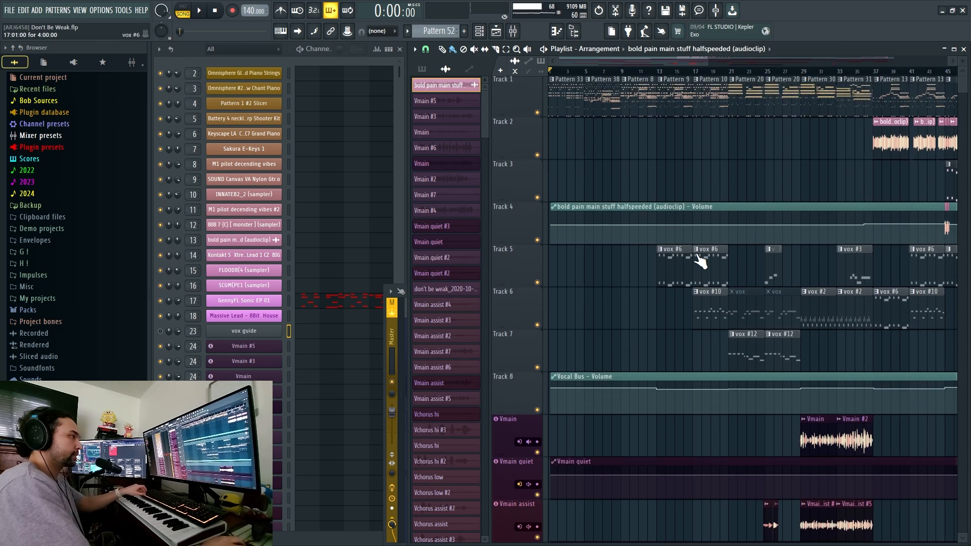
Open the mixer and select the Vocal Bus track to view its effects
{"action": "key", "text": "F9"}
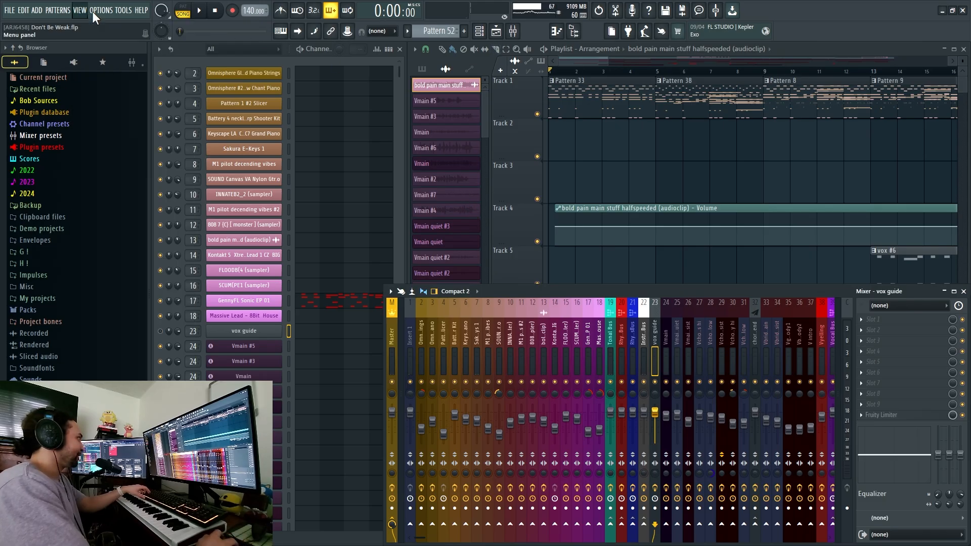
{"action": "left_click", "coordinate": [92, 11]}
{"action": "left_click", "coordinate": [123, 52]}
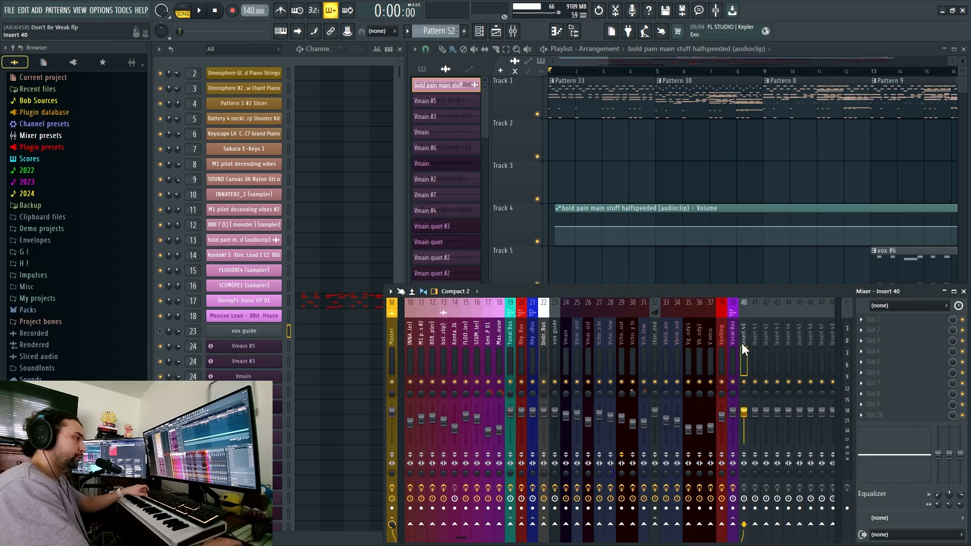
{"action": "left_click", "coordinate": [734, 344]}
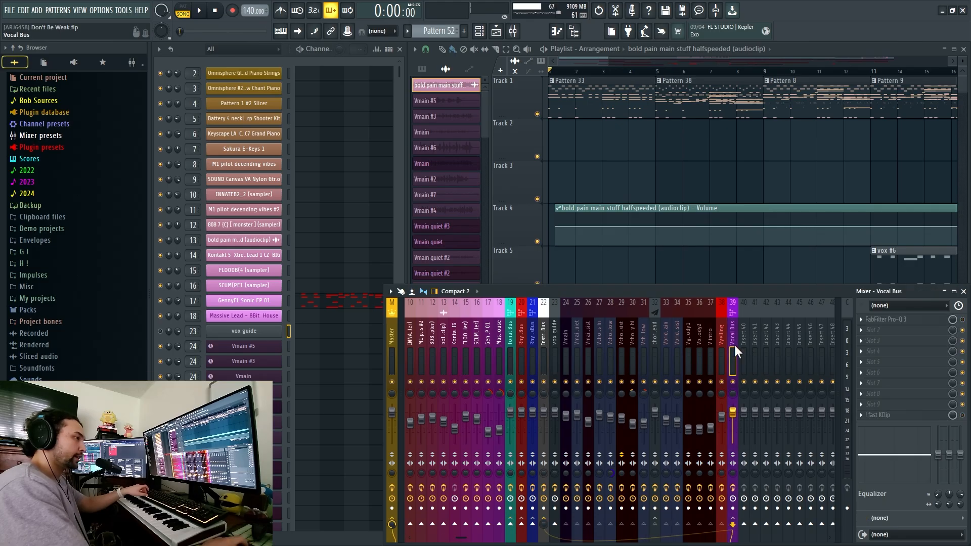
{"action": "scroll", "coordinate": [444, 336], "scroll_direction": "up", "scroll_amount": 9}
Inspect the mixer layout from the instrument inserts through the Instrumental Bus and Vmain track to the Vocal Bus
{"action": "left_click_drag", "start_coordinate": [421, 350], "coordinate": [465, 351]}
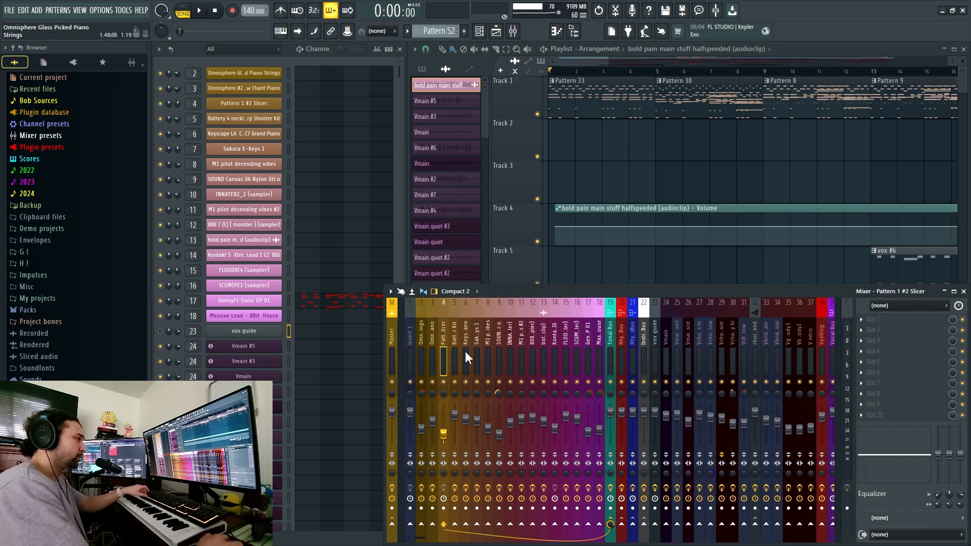
{"action": "left_click", "coordinate": [642, 350]}
{"action": "scroll", "coordinate": [601, 343], "scroll_direction": "right", "scroll_amount": 4}
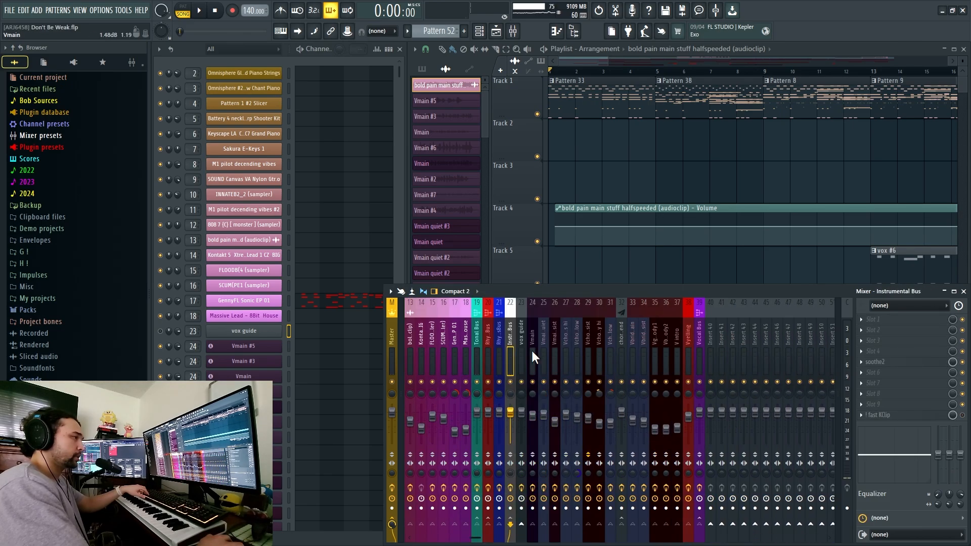
{"action": "left_click", "coordinate": [531, 350]}
{"action": "left_click", "coordinate": [696, 354]}
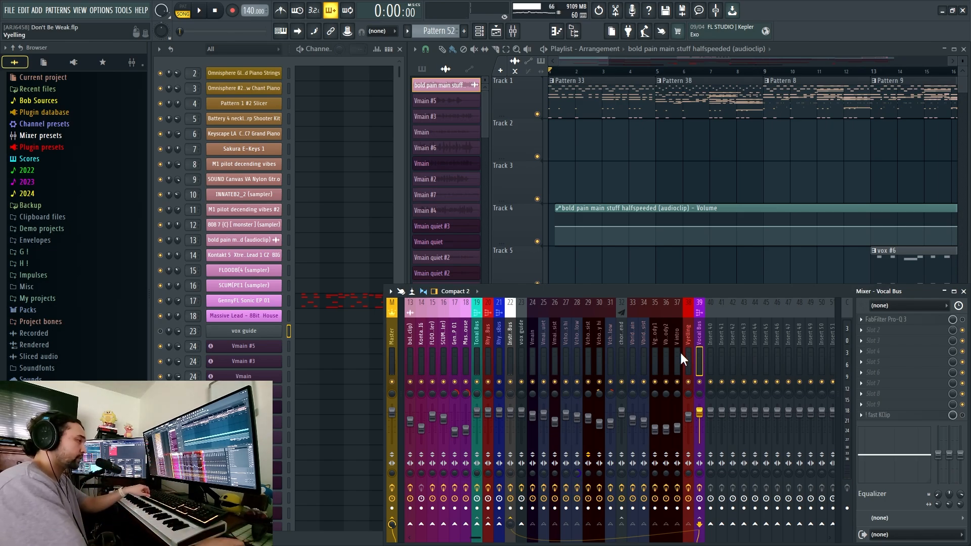
{"action": "scroll", "coordinate": [680, 350], "scroll_direction": "left", "scroll_amount": 4}
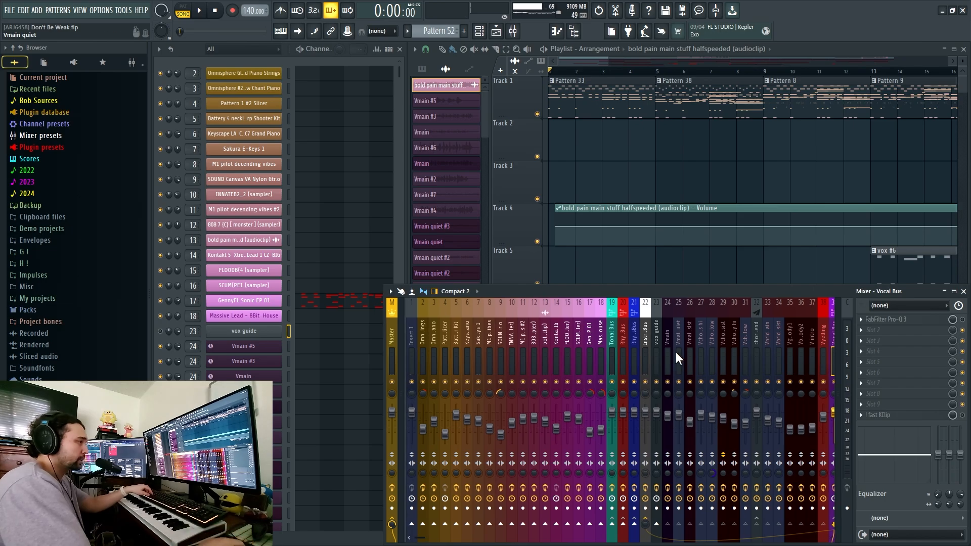
Hide the mixer, select Pattern 33 in the playlist, and play the song's opening while viewing the tracks
{"action": "key", "text": "F5"}
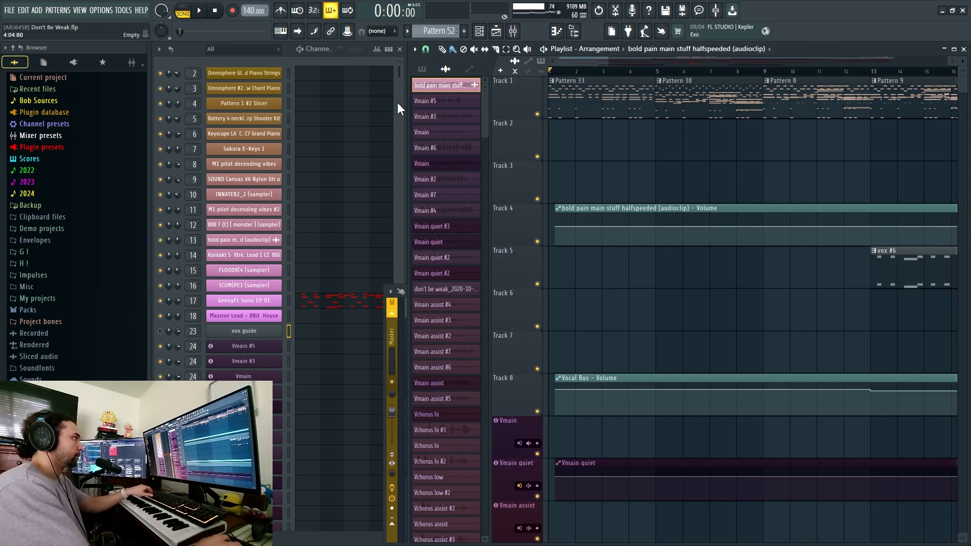
{"action": "left_click", "coordinate": [401, 83]}
{"action": "left_click", "coordinate": [570, 85]}
{"action": "key", "text": "space"}
{"action": "scroll", "coordinate": [577, 125], "scroll_direction": "up", "scroll_amount": 1}
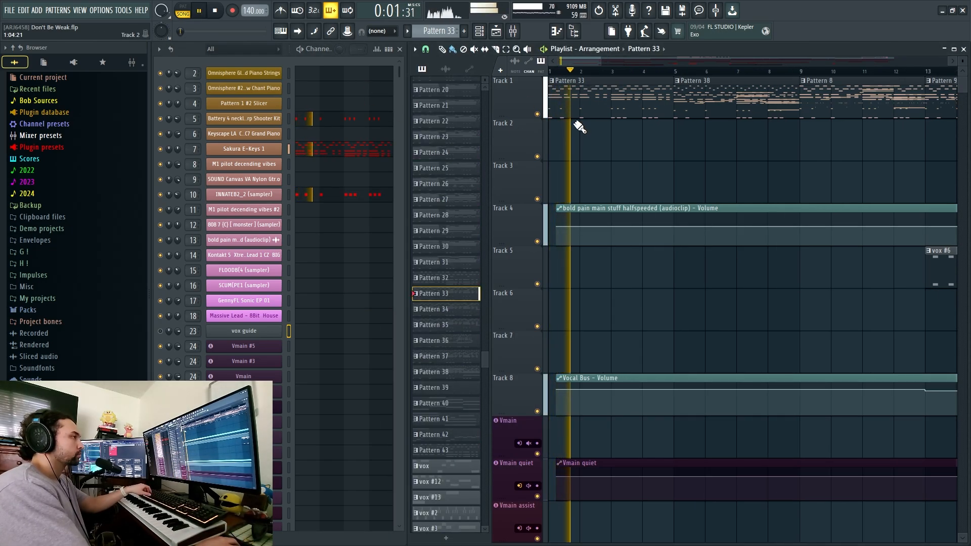
{"action": "scroll", "coordinate": [579, 126], "scroll_direction": "down", "scroll_amount": 2}
{"action": "scroll", "coordinate": [579, 127], "scroll_direction": "down", "scroll_amount": 5}
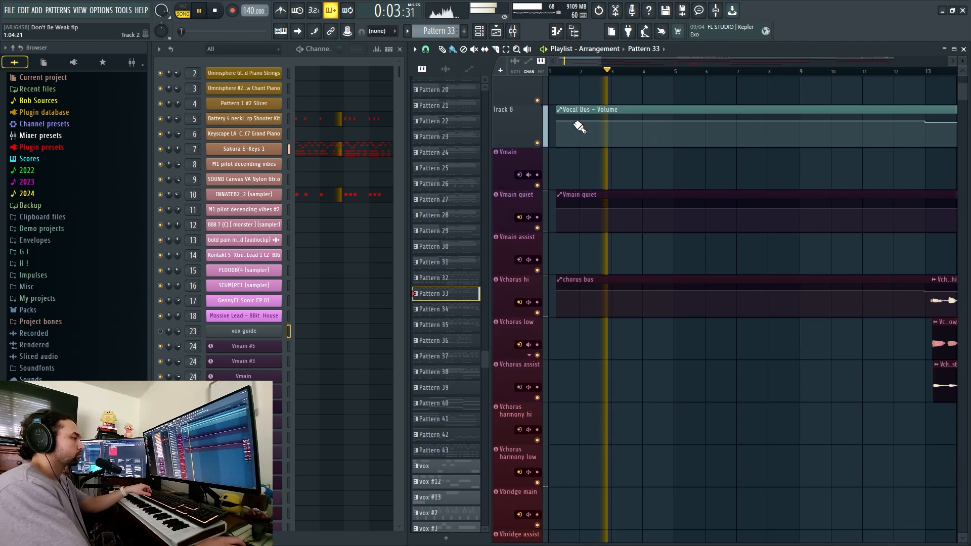
{"action": "scroll", "coordinate": [579, 126], "scroll_direction": "up", "scroll_amount": 7}
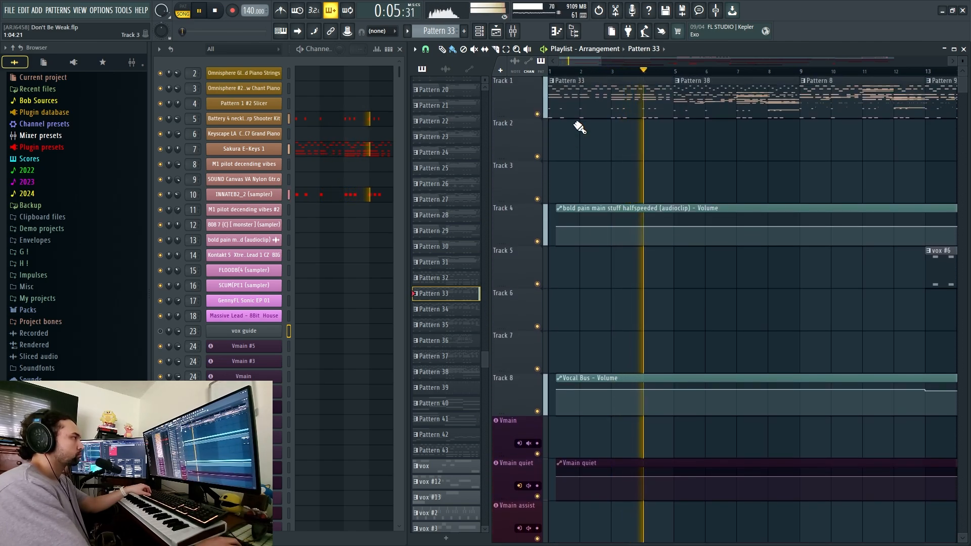
{"action": "key", "text": "space"}
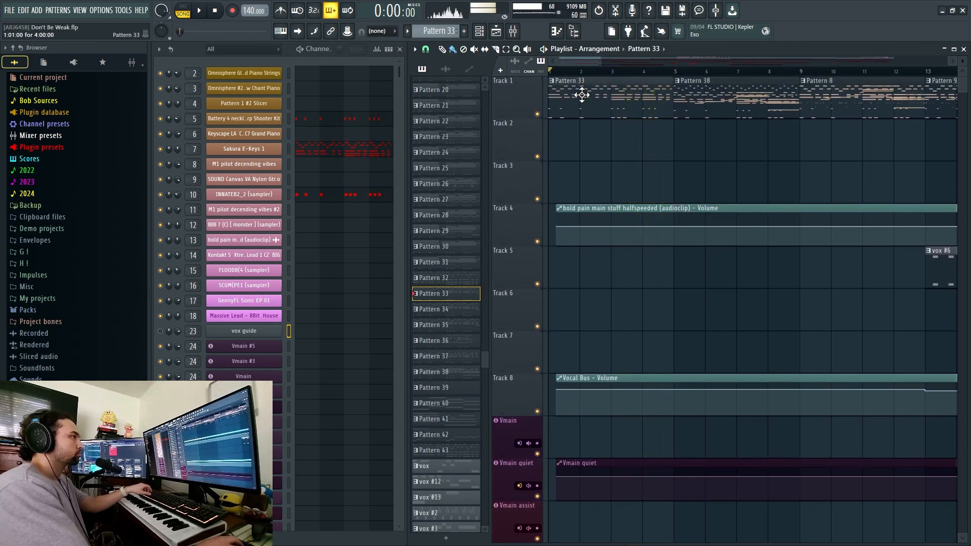
Play Pattern 33 in pattern mode and solo the Battery 4 track in the mixer
{"action": "left_click", "coordinate": [183, 7]}
{"action": "left_click", "coordinate": [199, 14]}
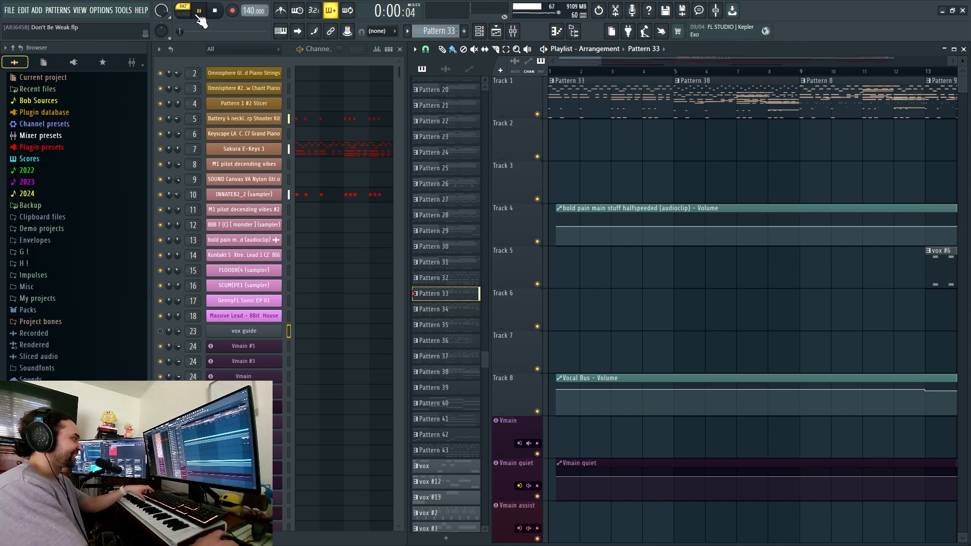
{"action": "left_click", "coordinate": [512, 31]}
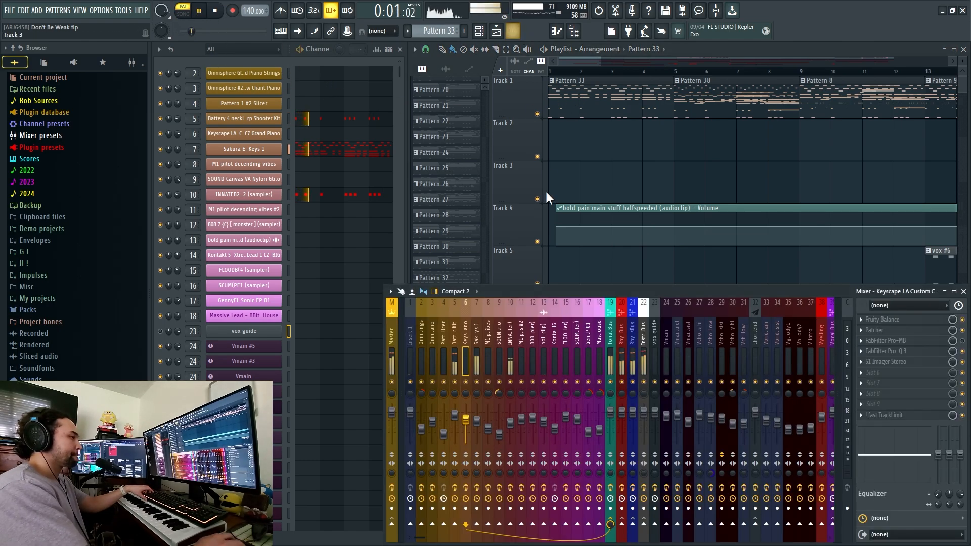
{"action": "left_click", "coordinate": [456, 353]}
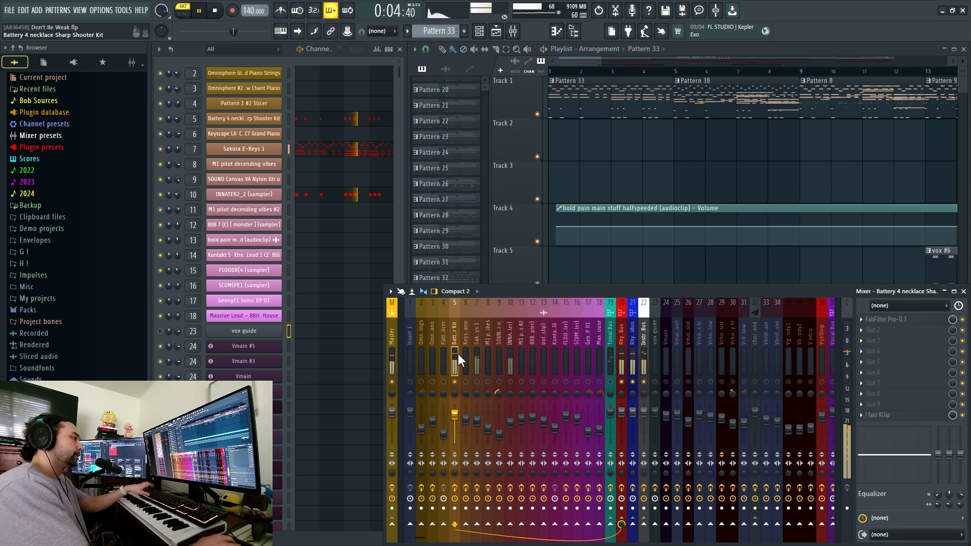
Open the Battery 4 necklace Sharp Shooter Kit and audition the kick and snare cells in row B
{"action": "left_click", "coordinate": [260, 119]}
{"action": "left_click_drag", "start_coordinate": [559, 192], "coordinate": [472, 161]}
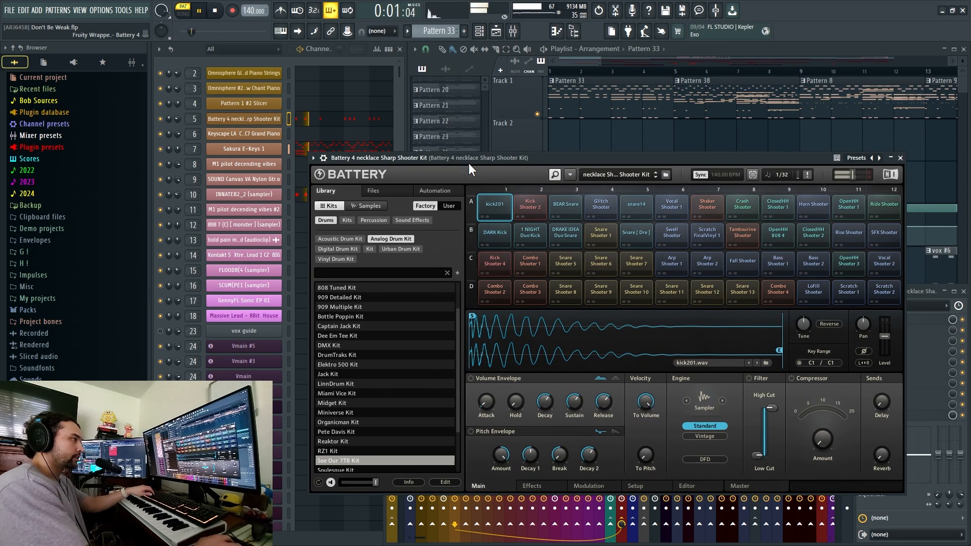
{"action": "key", "text": "space"}
{"action": "left_click", "coordinate": [498, 235]}
{"action": "left_click", "coordinate": [533, 234]}
{"action": "left_click", "coordinate": [572, 236]}
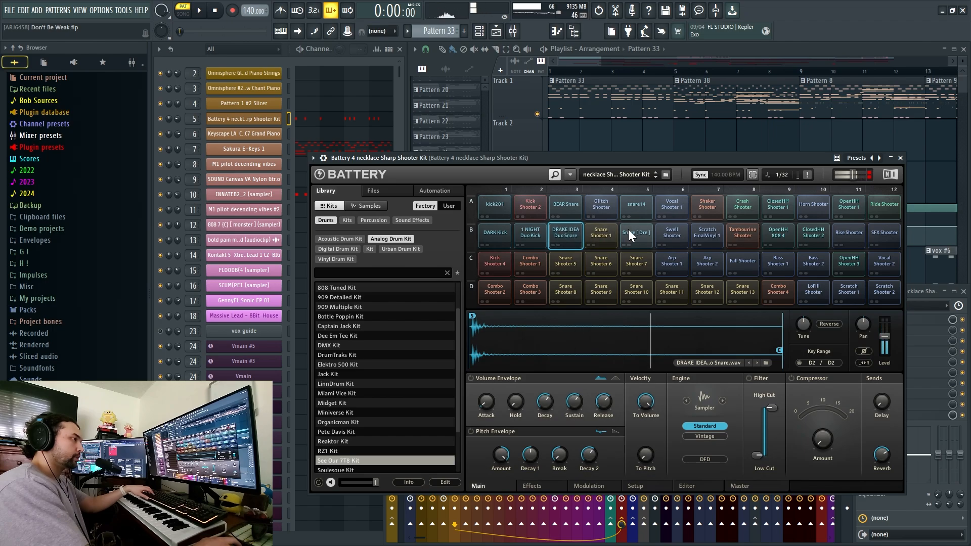
{"action": "left_click", "coordinate": [566, 236]}
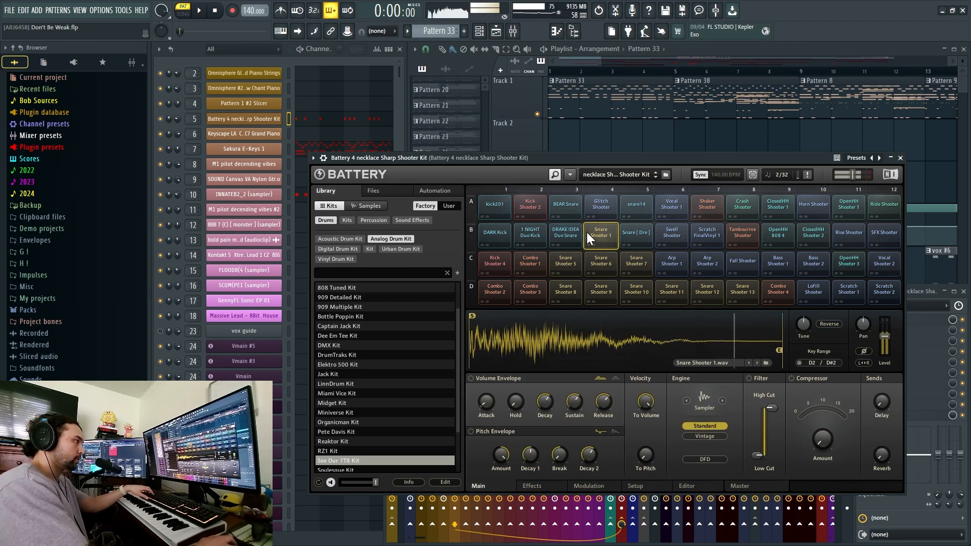
{"action": "left_click", "coordinate": [622, 234]}
{"action": "left_click", "coordinate": [663, 232]}
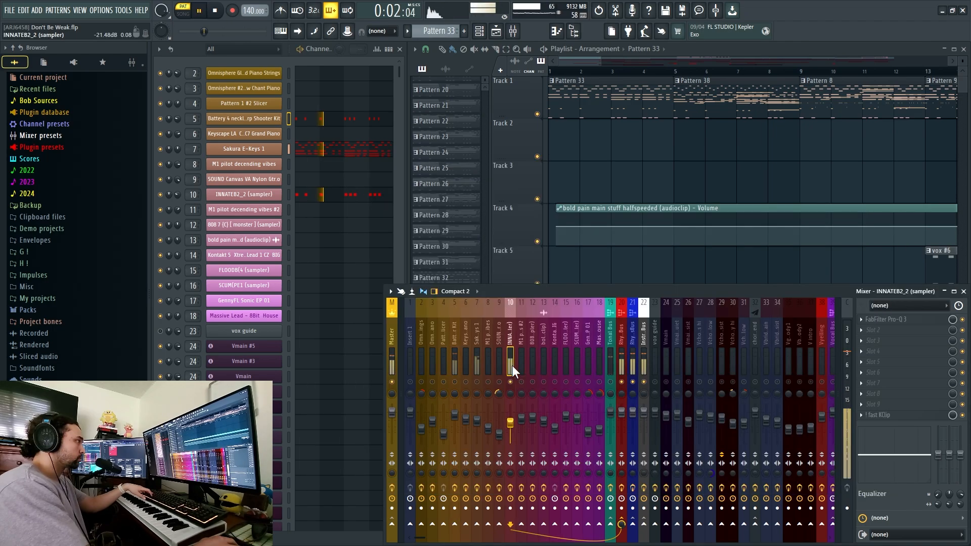
Stop playback, open the INNATEB2_2 sampler to audition its sample, and close it
{"action": "key", "text": "space"}
{"action": "left_click", "coordinate": [243, 194]}
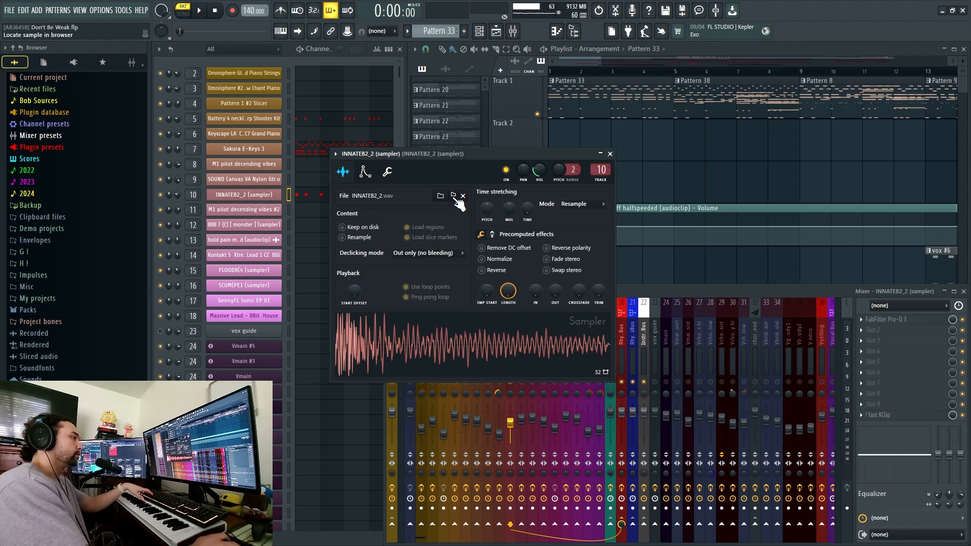
{"action": "mouse_move", "coordinate": [484, 361]}
{"action": "left_mouse_down"}
{"action": "mouse_move", "coordinate": [477, 352]}
{"action": "mouse_move", "coordinate": [488, 351]}
{"action": "left_mouse_up"}
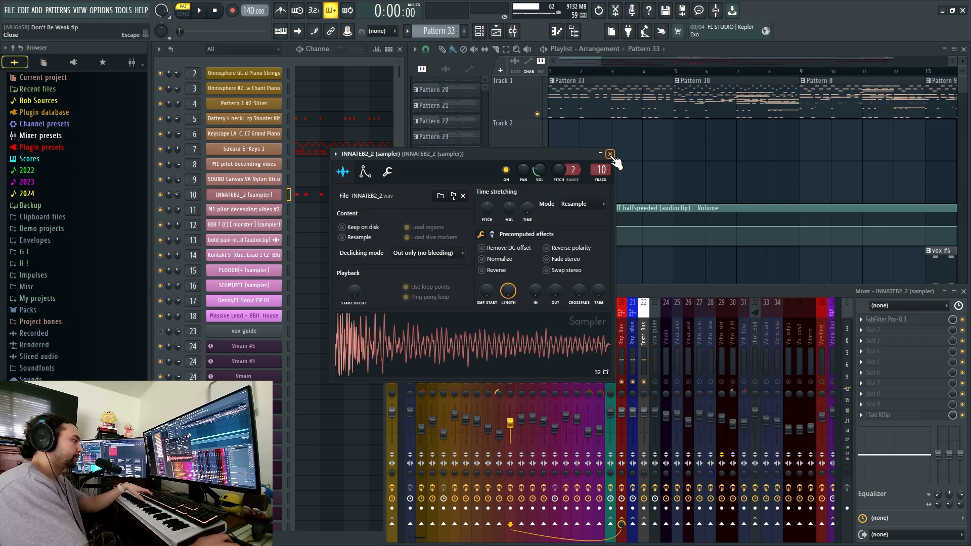
{"action": "left_click", "coordinate": [610, 155]}
Solo the Sakura E-Keys 1 track and examine its notes in the piano roll during playback
{"action": "left_click", "coordinate": [476, 348]}
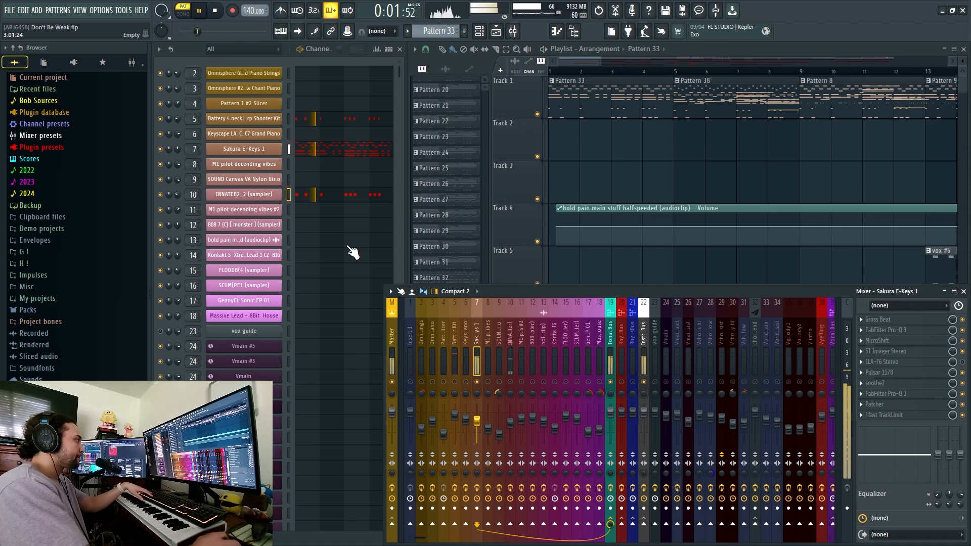
{"action": "left_click", "coordinate": [313, 148]}
{"action": "scroll", "coordinate": [601, 292], "scroll_direction": "up", "scroll_amount": 3}
{"action": "scroll", "coordinate": [602, 291], "scroll_direction": "down", "scroll_amount": 3}
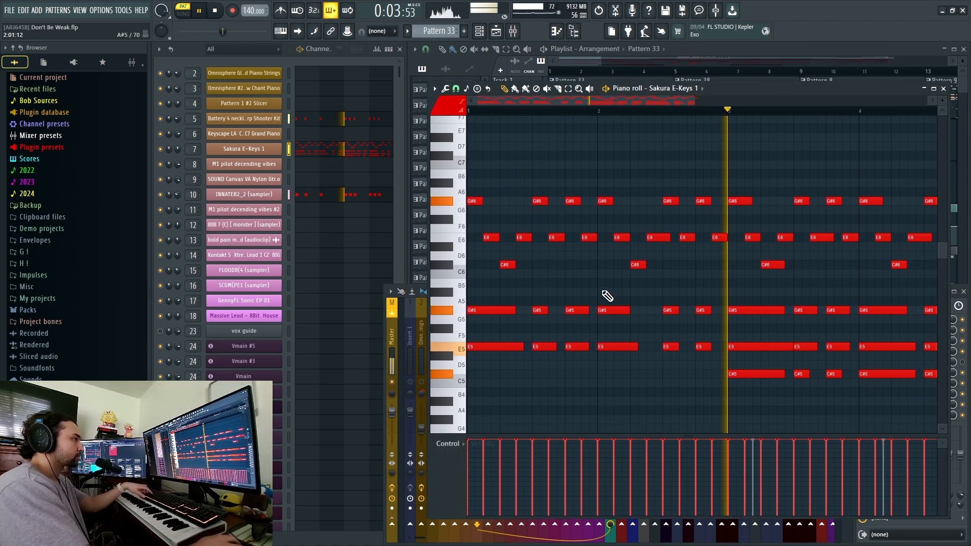
{"action": "scroll", "coordinate": [581, 287], "scroll_direction": "down", "scroll_amount": 3}
{"action": "key", "text": "space"}
{"action": "scroll", "coordinate": [528, 281], "scroll_direction": "up", "scroll_amount": 1}
{"action": "scroll", "coordinate": [564, 280], "scroll_direction": "up", "scroll_amount": 1, "text": "ctrl"}
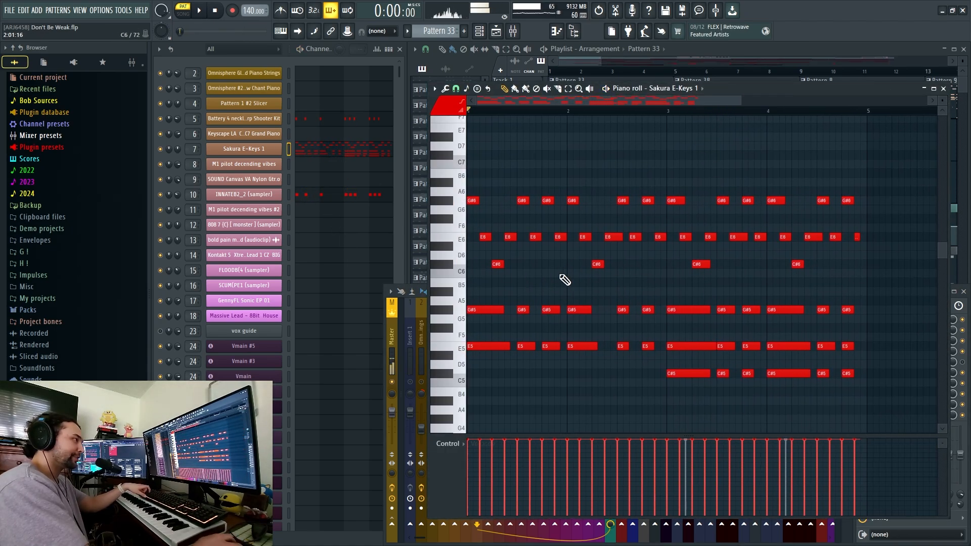
Open Gross Beat on the Sakura E-Keys 1 mixer track and listen to the pattern with its 1/2 Speed preset
{"action": "key", "text": "F9"}
{"action": "left_click", "coordinate": [904, 320]}
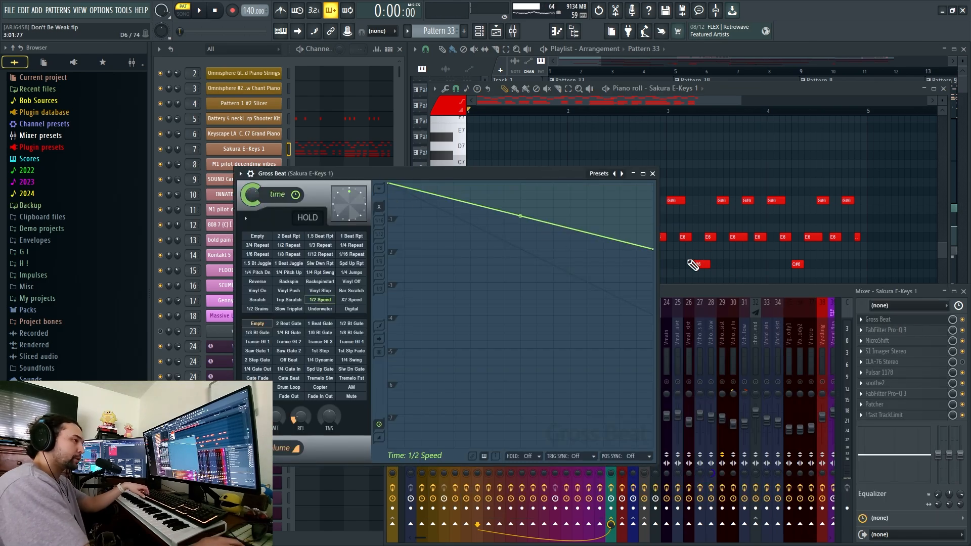
{"action": "left_click", "coordinate": [738, 238]}
{"action": "key", "text": "space"}
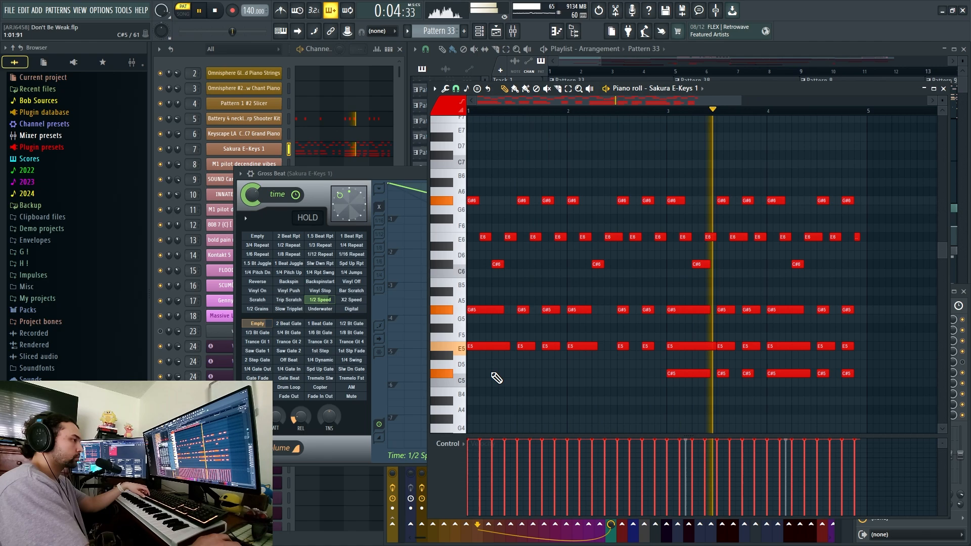
{"action": "left_click", "coordinate": [386, 481]}
{"action": "key", "text": "space"}
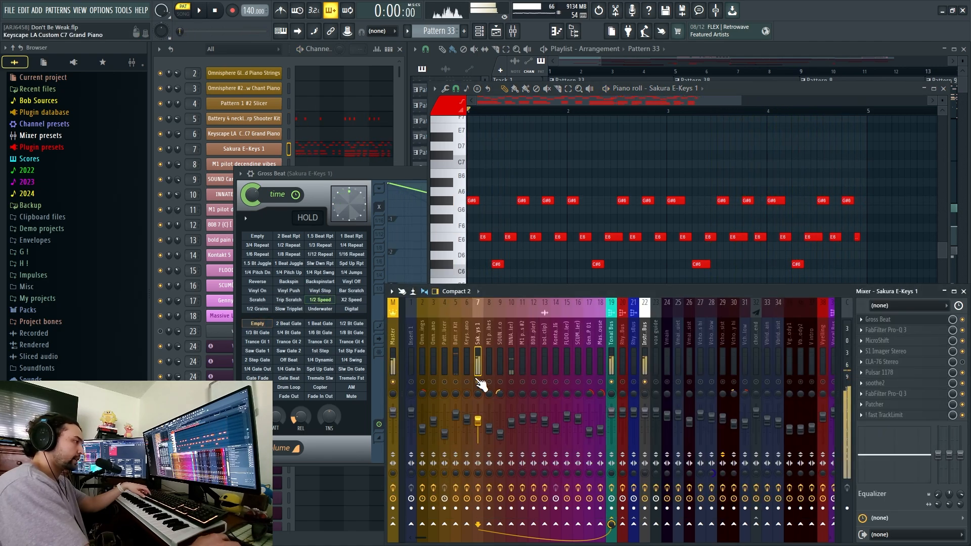
Turn off Gross Beat on the Sakura E-Keys 1 track and play the pattern without it
{"action": "left_click", "coordinate": [962, 320]}
{"action": "key", "text": "space"}
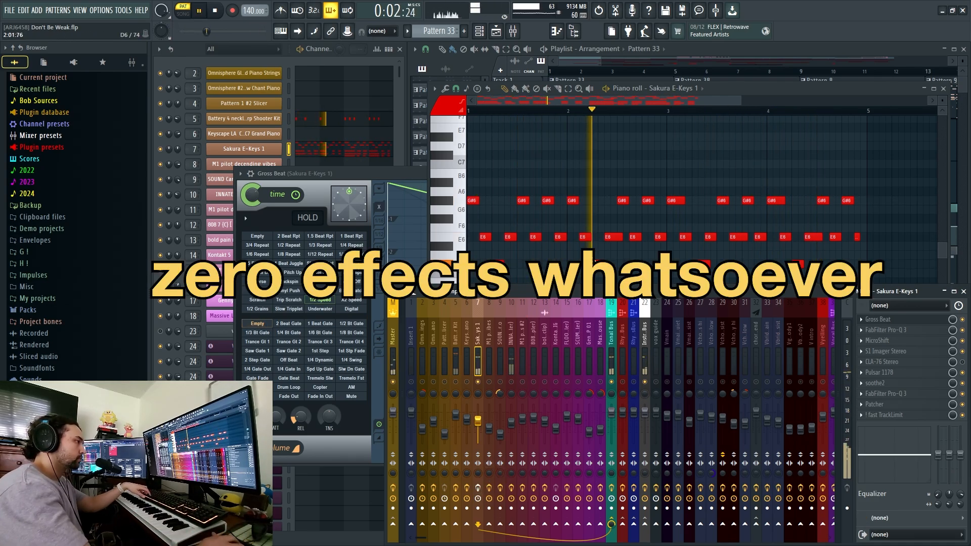
{"action": "left_click", "coordinate": [571, 260]}
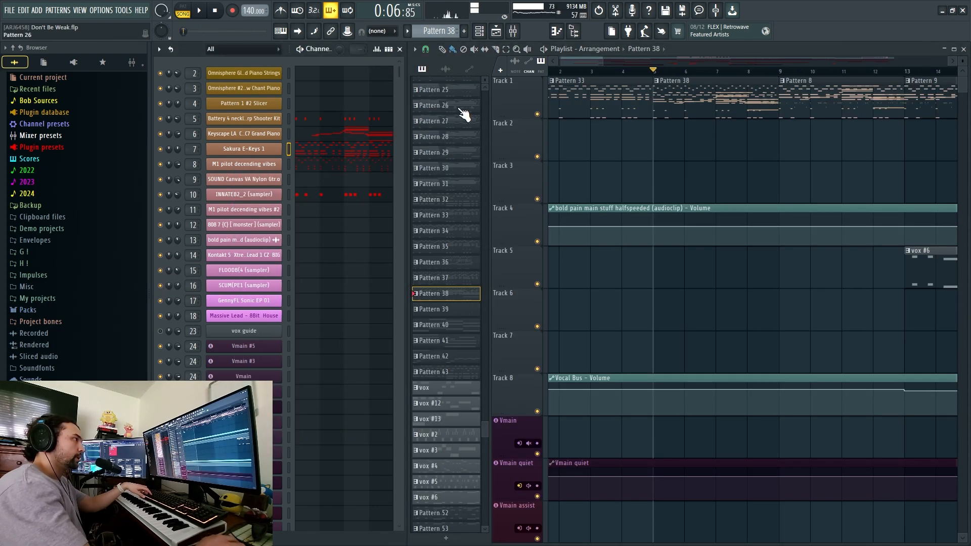
Set the playlist loop range over Pattern 38, from bar 5 to bar 9, and play it with the mixer open
{"action": "left_click", "coordinate": [363, 56]}
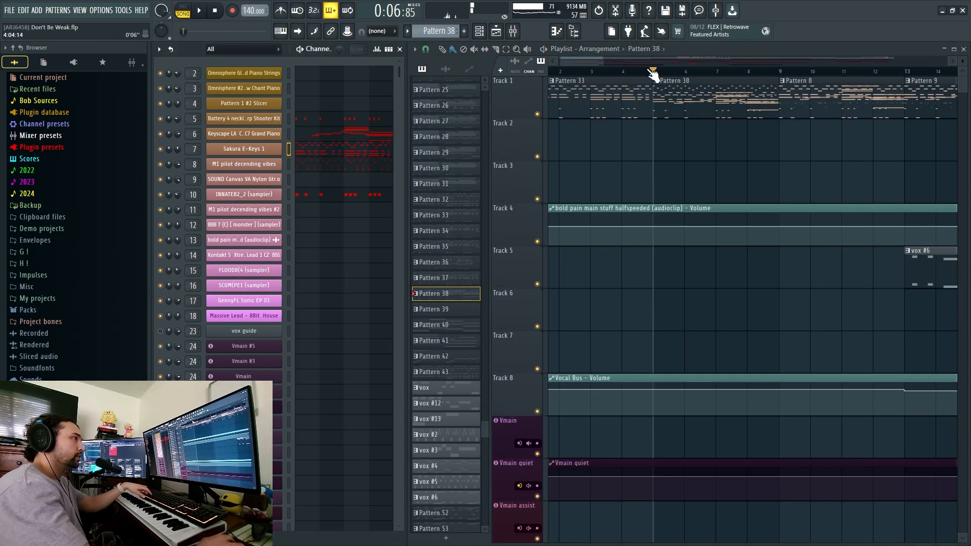
{"action": "left_click_drag", "start_coordinate": [653, 72], "coordinate": [779, 73]}
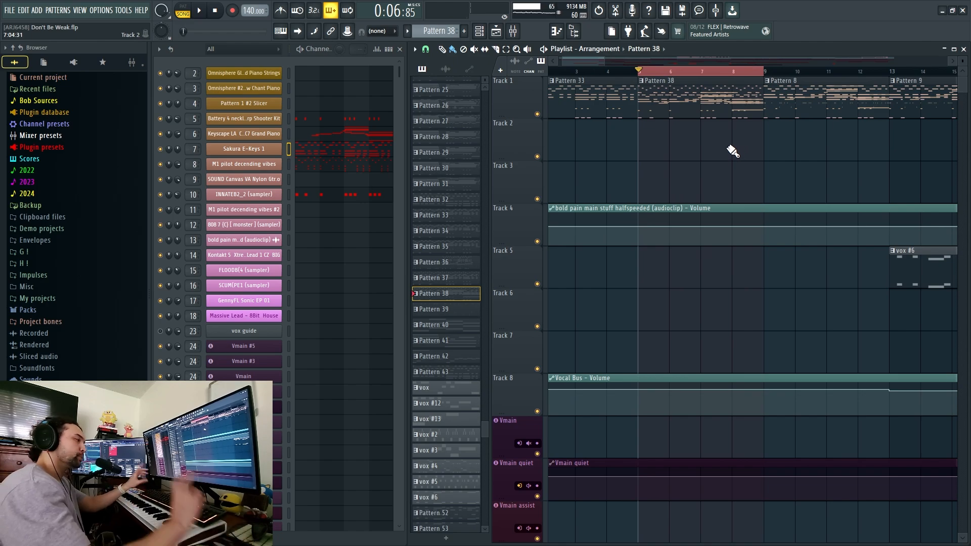
{"action": "scroll", "coordinate": [700, 155], "scroll_direction": "right", "scroll_amount": 1}
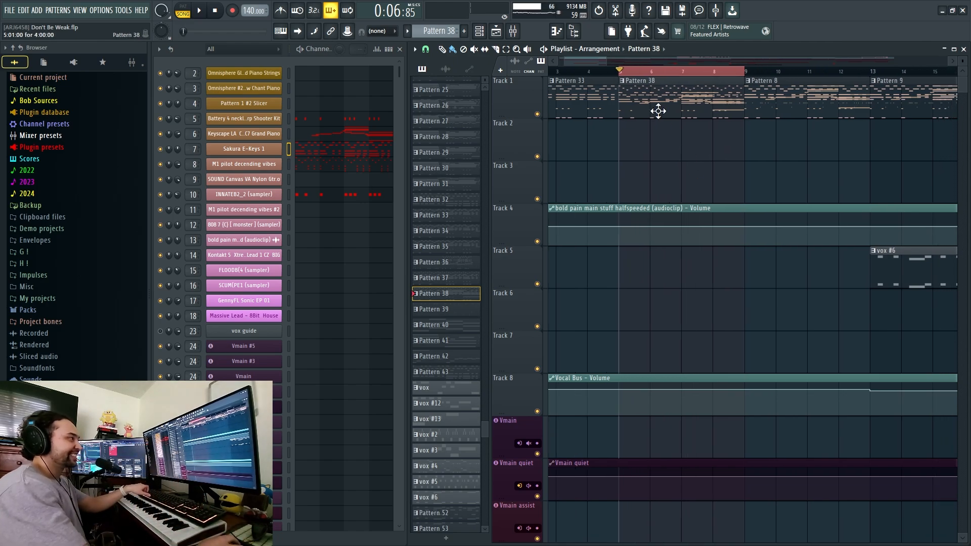
{"action": "scroll", "coordinate": [662, 147], "scroll_direction": "up", "scroll_amount": 2}
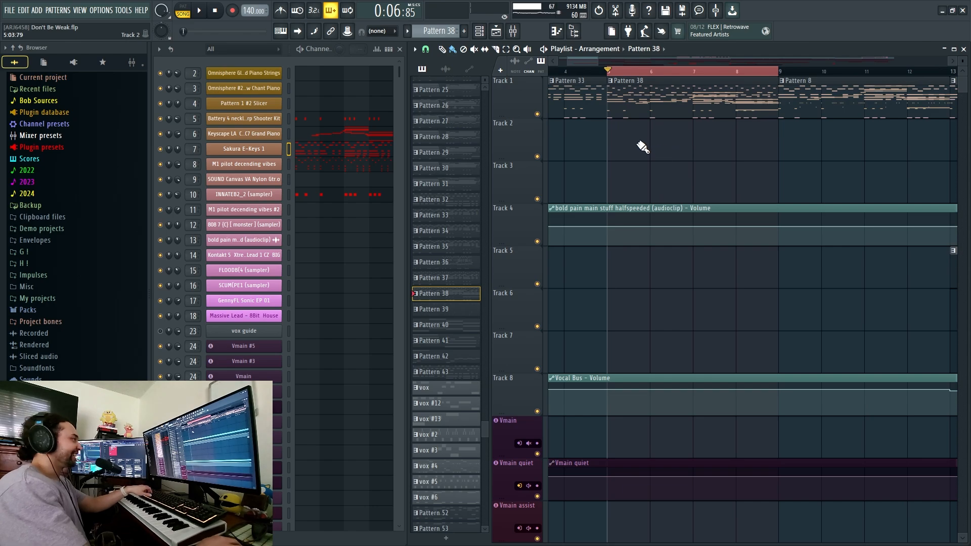
{"action": "scroll", "coordinate": [675, 127], "scroll_direction": "right", "scroll_amount": 1}
{"action": "key", "text": "space"}
{"action": "key", "text": "F9"}
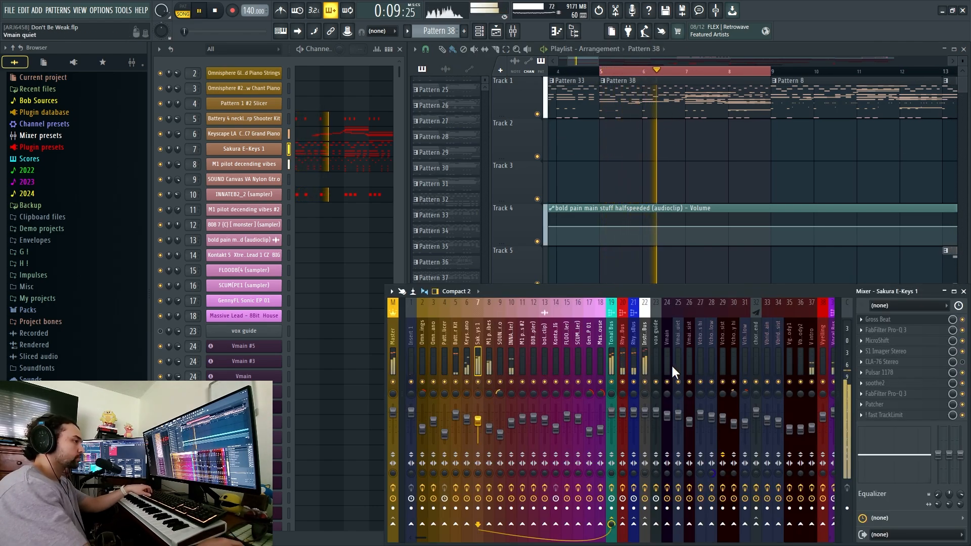
Solo the V intro mixer track, restore the other tracks, and return to the Sakura E-Keys 1 track
{"action": "scroll", "coordinate": [678, 360], "scroll_direction": "down", "scroll_amount": 6}
{"action": "left_click", "coordinate": [744, 362]}
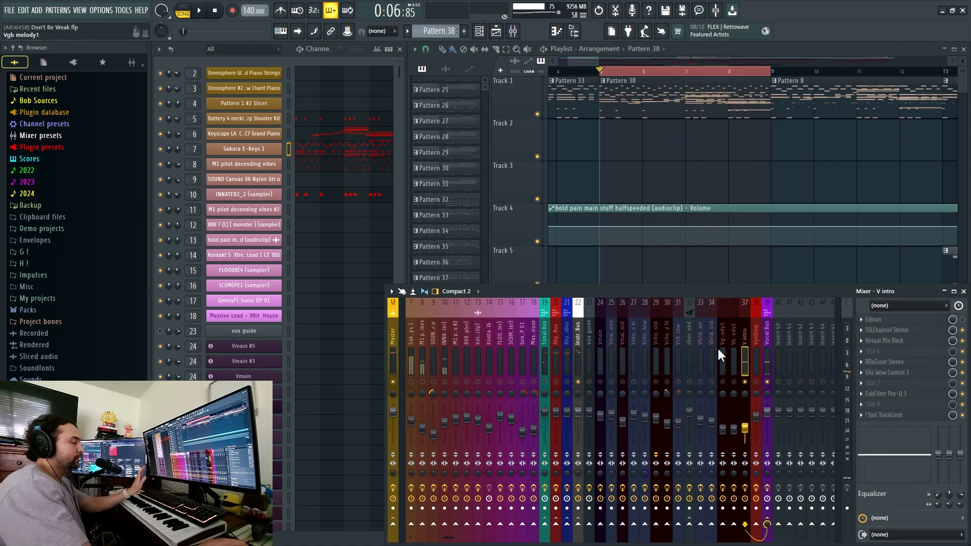
{"action": "scroll", "coordinate": [718, 350], "scroll_direction": "up", "scroll_amount": 6}
{"action": "right_click", "coordinate": [811, 380]}
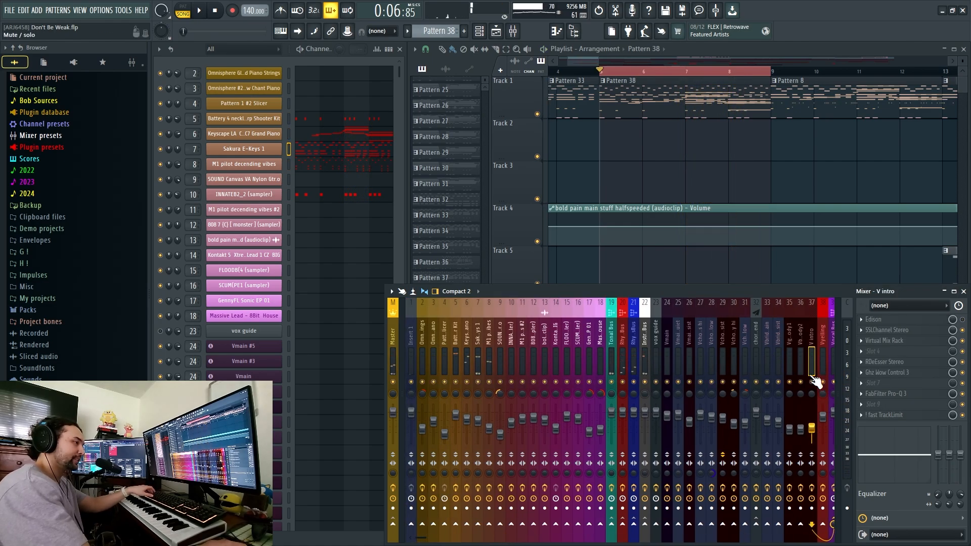
{"action": "left_click", "coordinate": [744, 362]}
{"action": "scroll", "coordinate": [797, 351], "scroll_direction": "down", "scroll_amount": 3}
{"action": "scroll", "coordinate": [636, 389], "scroll_direction": "up", "scroll_amount": 3}
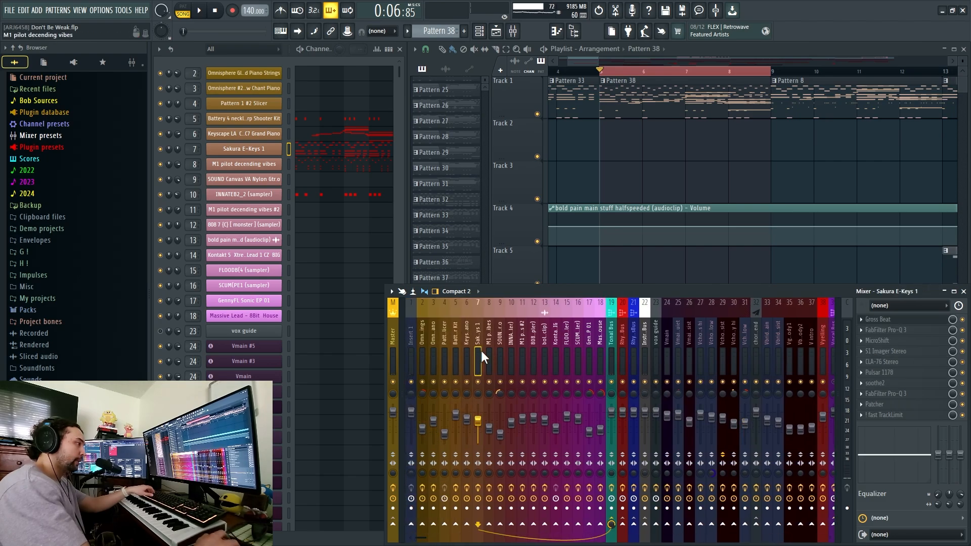
{"action": "left_click", "coordinate": [478, 350]}
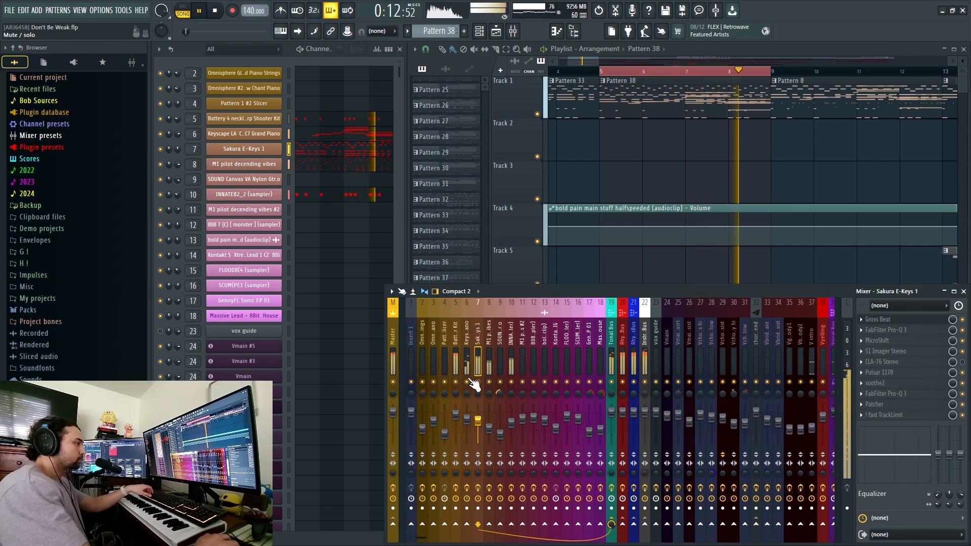
Solo the Keyscape LA Custom C7 Grand Piano track, examine its notes in the piano roll during playback, and unsolo it
{"action": "right_click", "coordinate": [467, 381]}
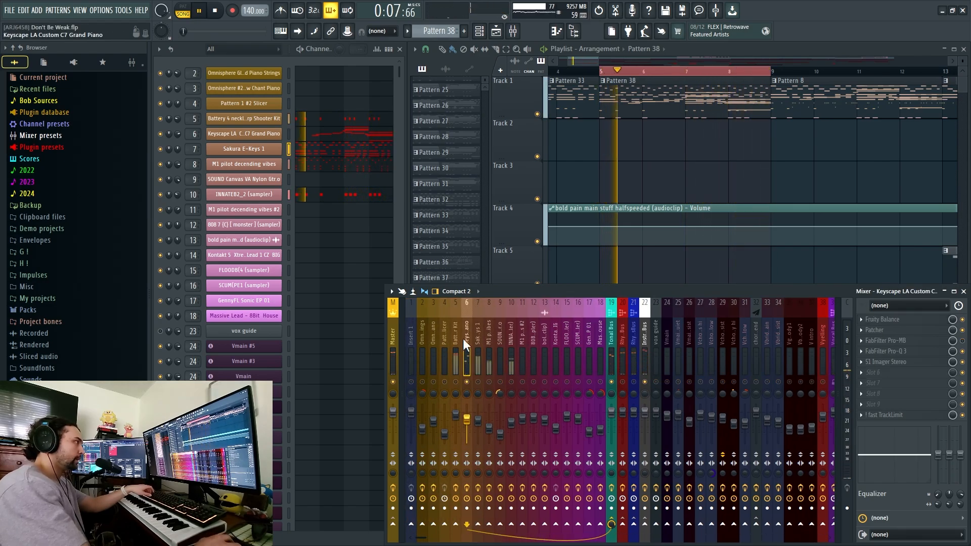
{"action": "left_click", "coordinate": [340, 137]}
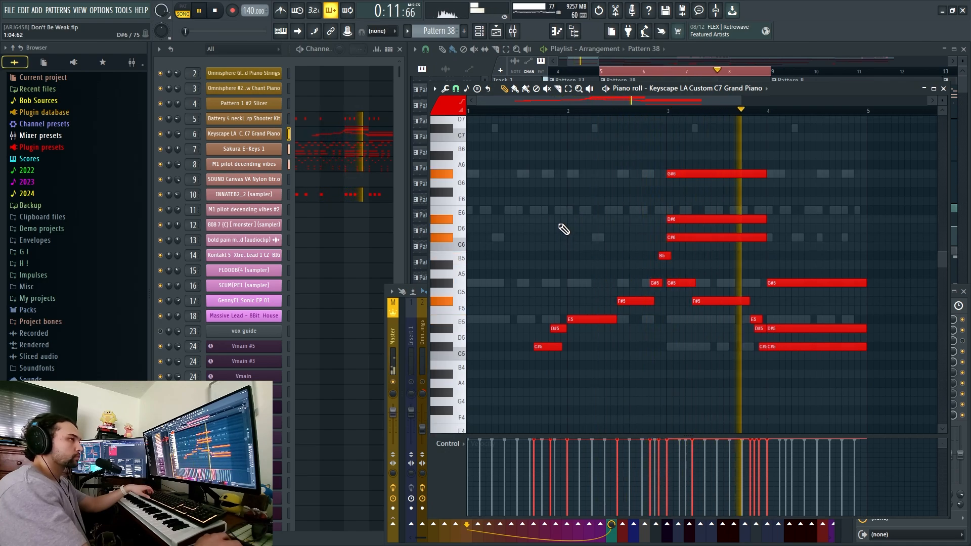
{"action": "left_click", "coordinate": [943, 88]}
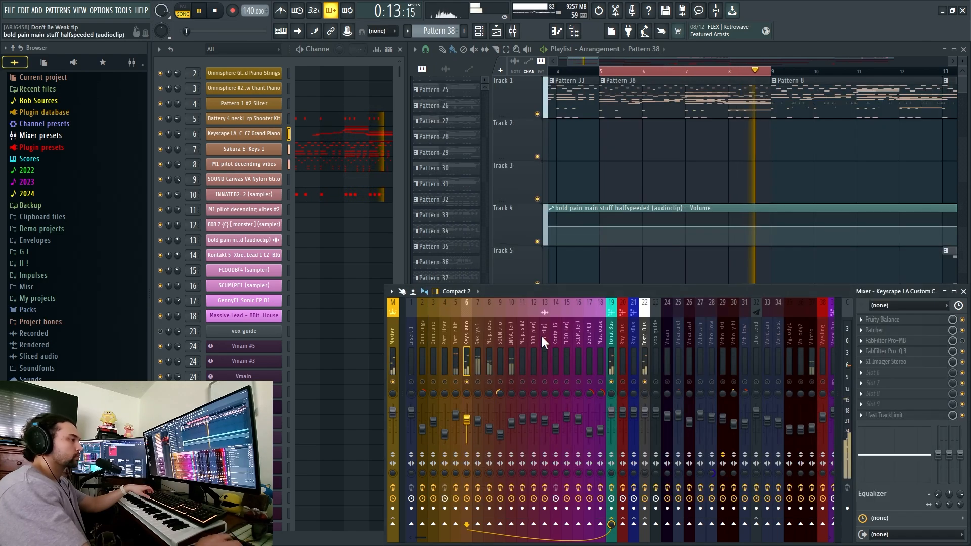
{"action": "right_click", "coordinate": [467, 382]}
Solo the M1 pilot decending vibes track, examine its notes in the piano roll during playback, and stop
{"action": "left_click", "coordinate": [489, 366]}
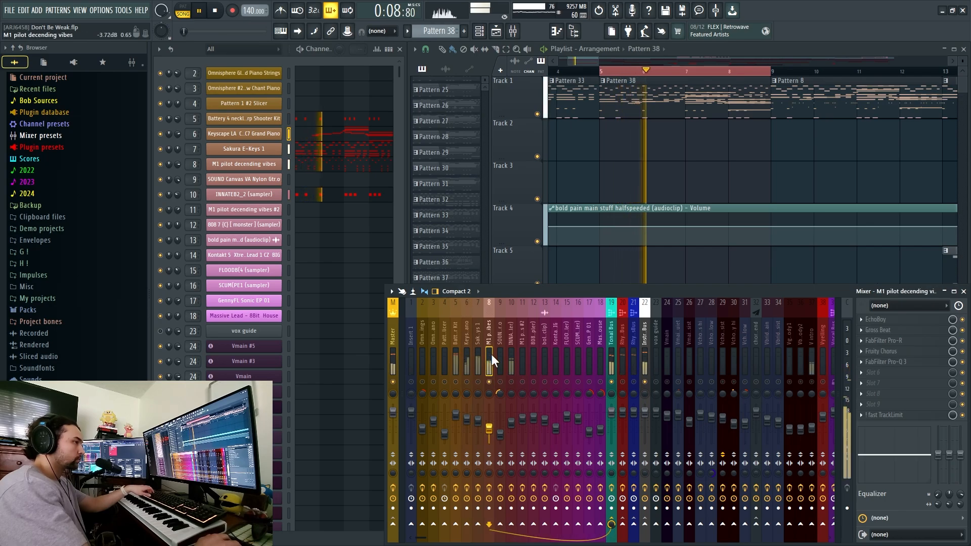
{"action": "key", "text": "space"}
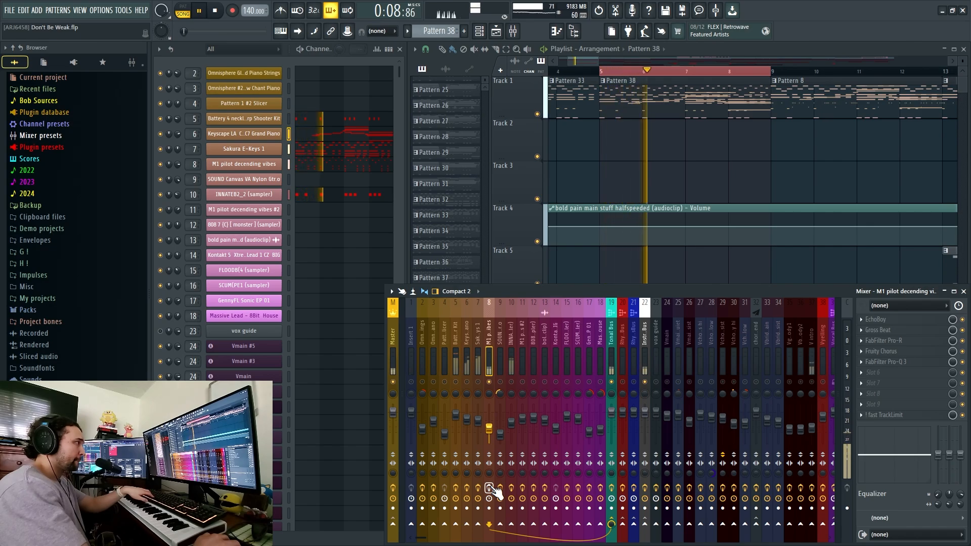
{"action": "left_click", "coordinate": [360, 167]}
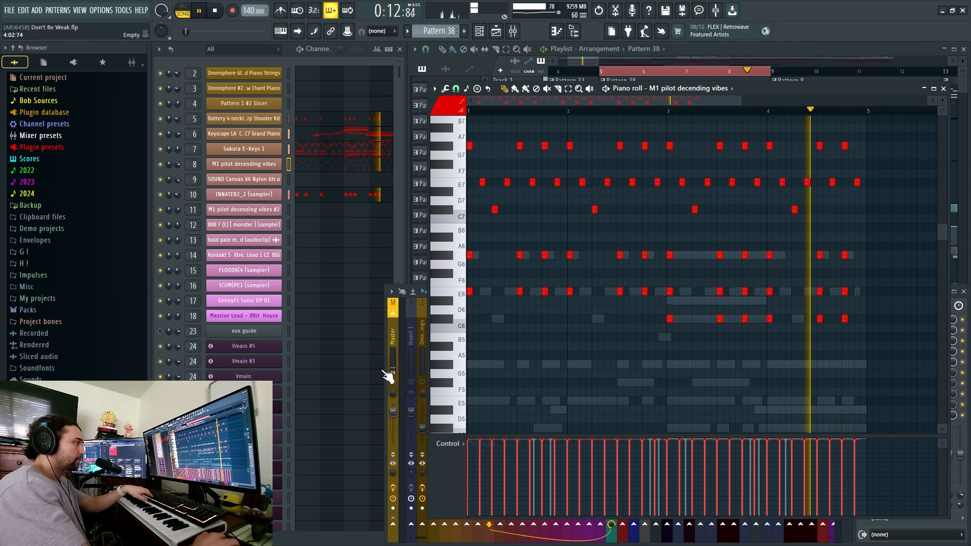
{"action": "left_click", "coordinate": [405, 372]}
{"action": "key", "text": "space"}
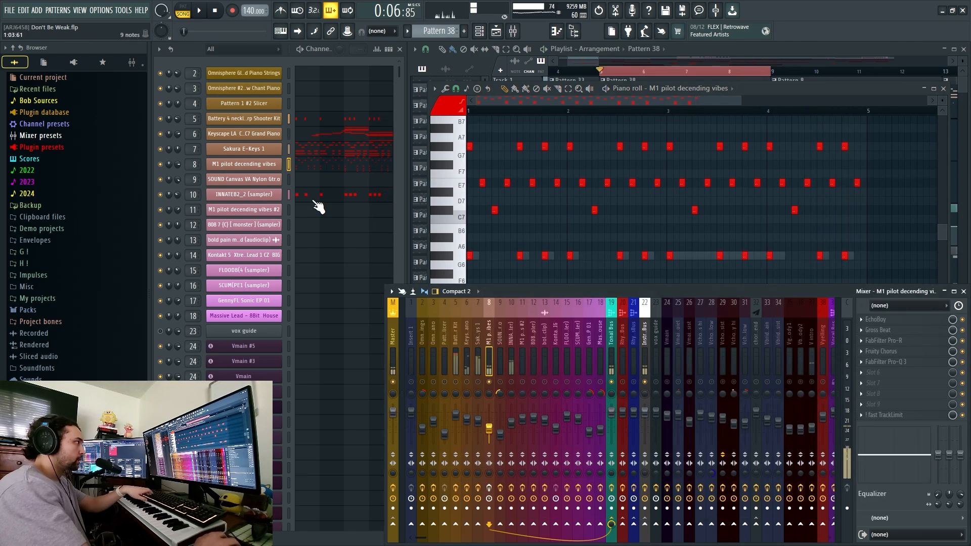
Open the M1 pilot decending vibes instrument to inspect its FilmScore combi sound and check its mixer track
{"action": "left_click", "coordinate": [270, 166]}
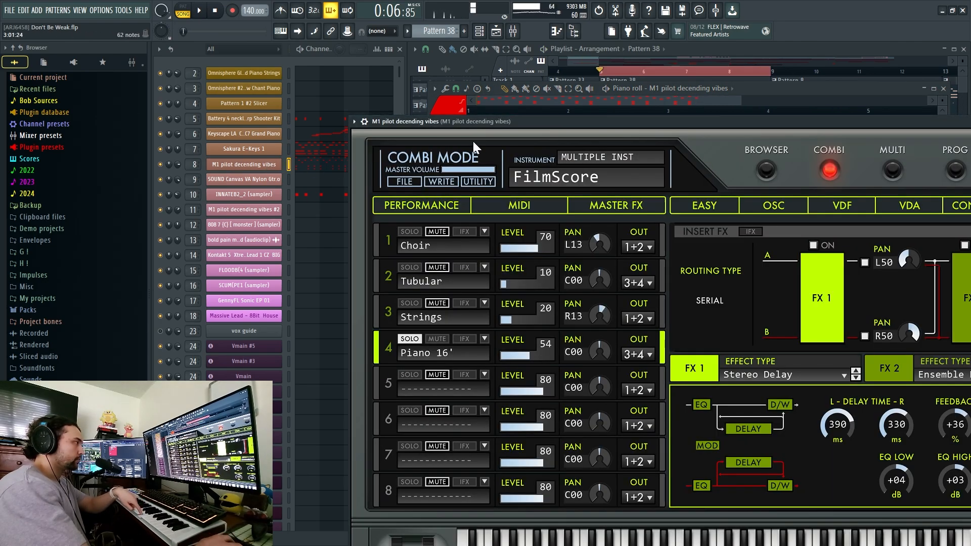
{"action": "left_click", "coordinate": [512, 32]}
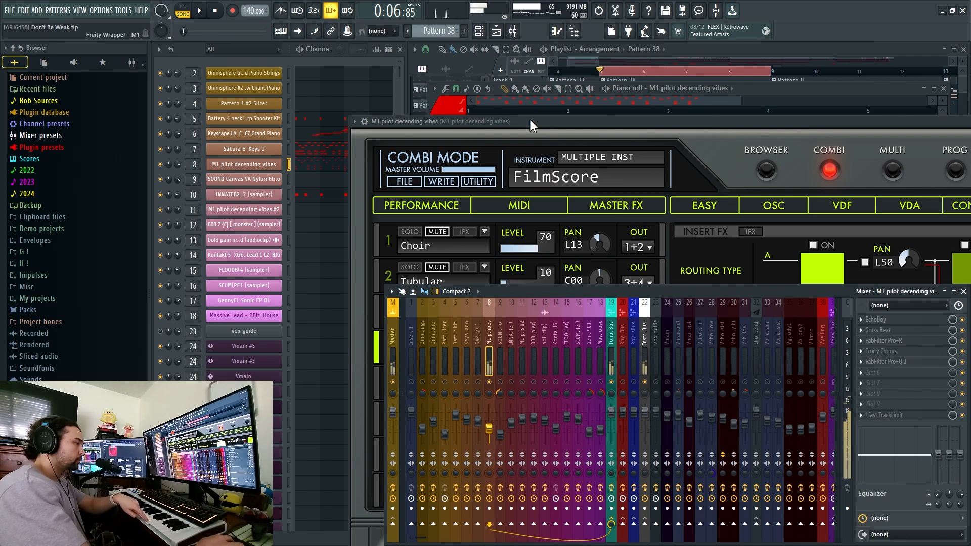
{"action": "key", "text": "F9"}
Review the M1 pilot decending vibes notes in the piano roll while the full mix plays, and bring up the mixer
{"action": "left_click", "coordinate": [315, 164]}
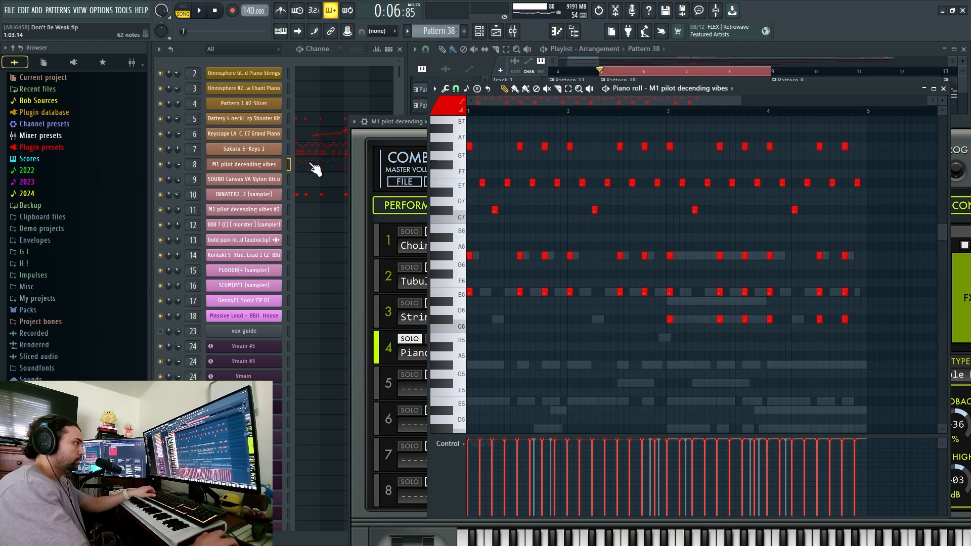
{"action": "scroll", "coordinate": [583, 262], "scroll_direction": "up", "scroll_amount": 2}
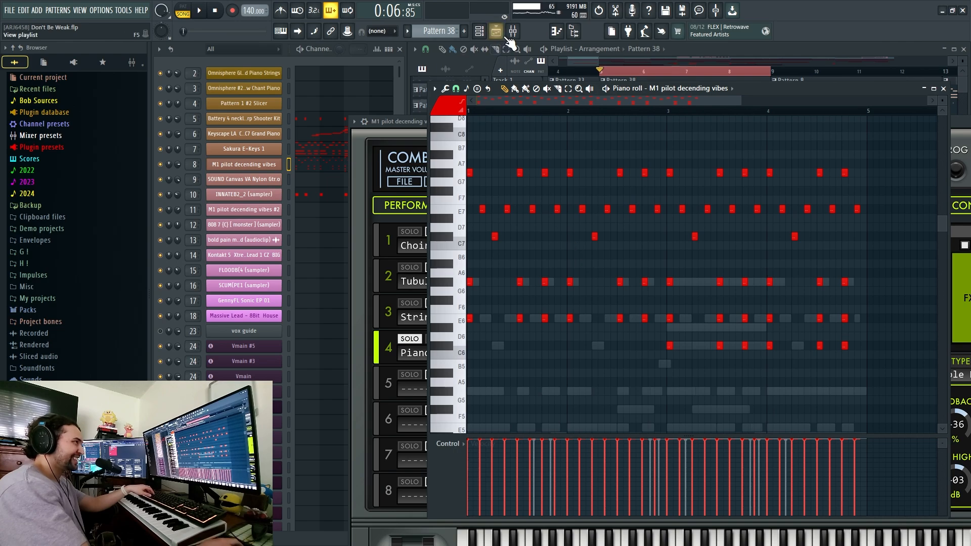
{"action": "scroll", "coordinate": [543, 186], "scroll_direction": "up", "scroll_amount": 1}
{"action": "key", "text": "space"}
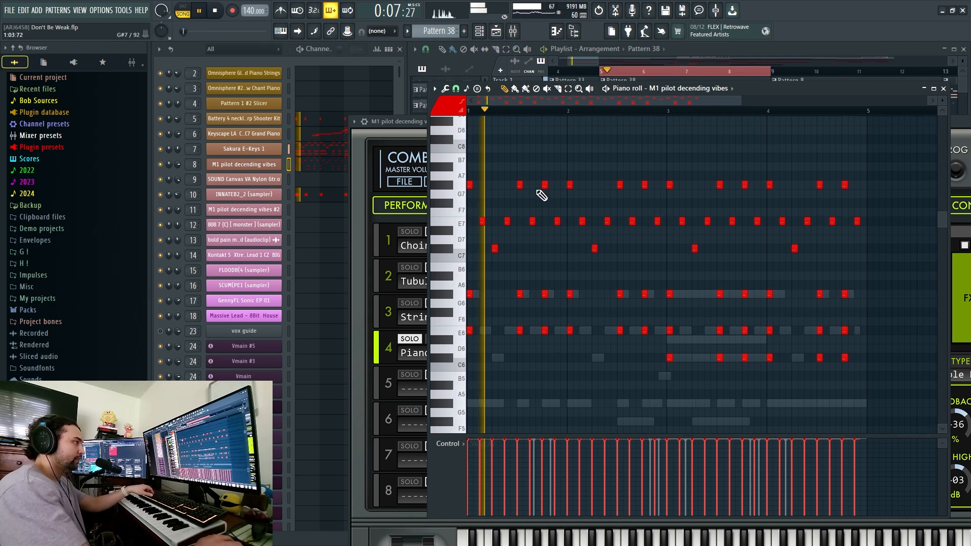
{"action": "left_click", "coordinate": [514, 31]}
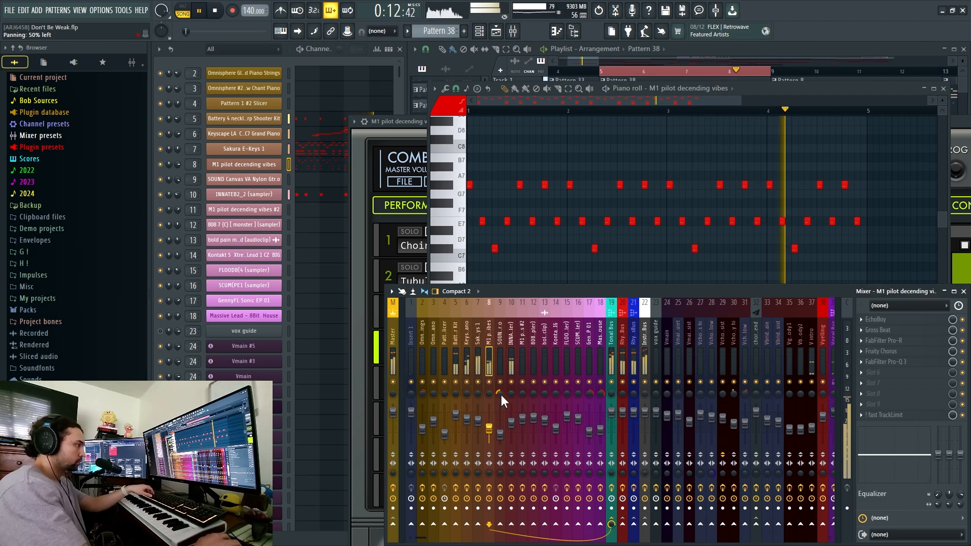
Set the playlist loop range over Pattern 8, from bar 9 to bar 13, play it, and open that pattern
{"action": "left_click_drag", "start_coordinate": [586, 59], "coordinate": [594, 59]}
{"action": "left_click_drag", "start_coordinate": [676, 71], "coordinate": [832, 87]}
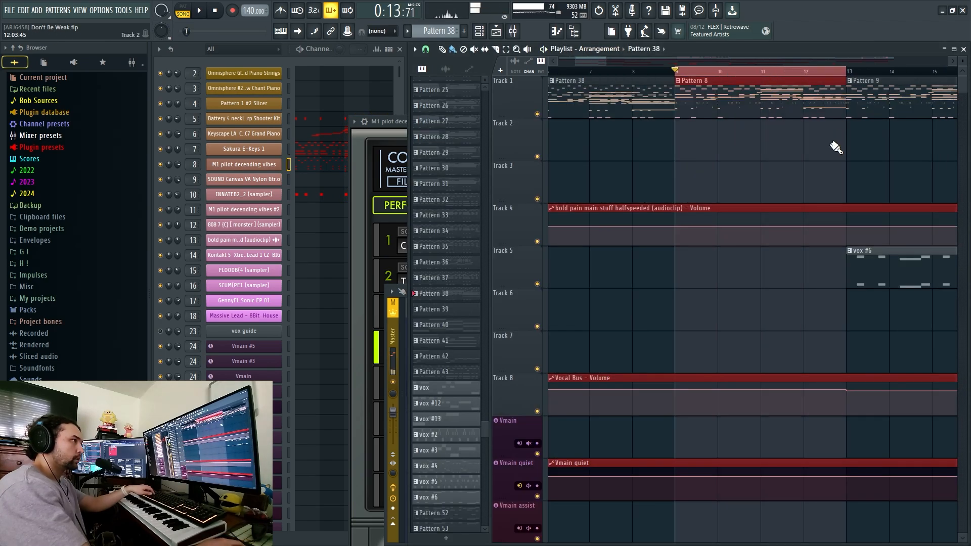
{"action": "key", "text": "space"}
{"action": "double_click", "coordinate": [718, 94]}
Examine the Battery 4 necklace Sharp Shooter Kit drum notes of Pattern 8 in the piano roll during playback
{"action": "left_click", "coordinate": [340, 119]}
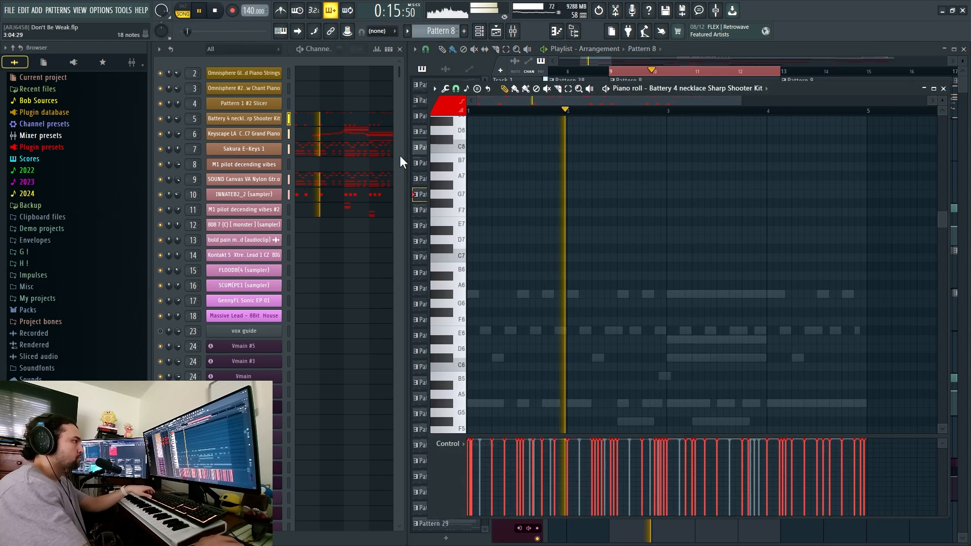
{"action": "scroll", "coordinate": [591, 199], "scroll_direction": "down", "scroll_amount": 10}
{"action": "scroll", "coordinate": [497, 195], "scroll_direction": "up", "scroll_amount": 2, "text": "ctrl"}
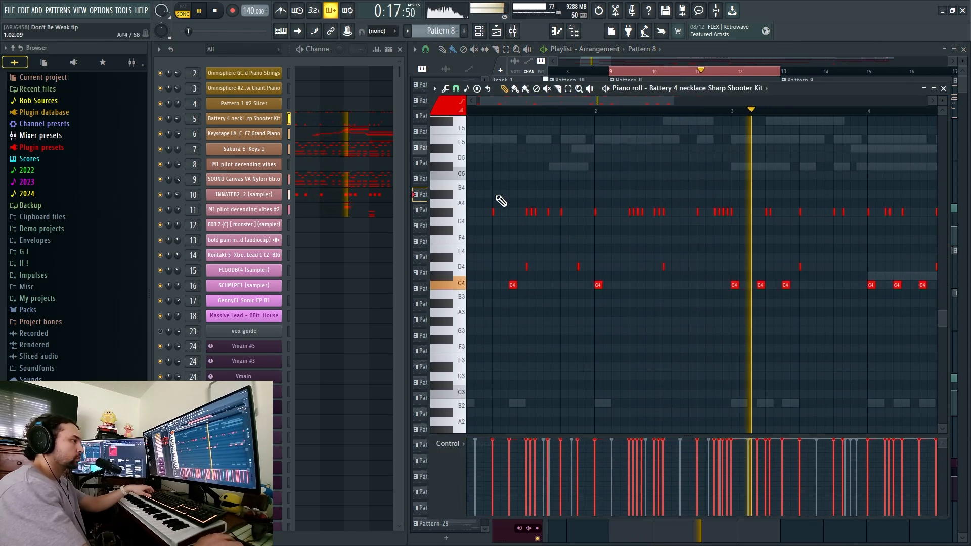
{"action": "scroll", "coordinate": [580, 205], "scroll_direction": "up", "scroll_amount": 1}
{"action": "scroll", "coordinate": [556, 191], "scroll_direction": "down", "scroll_amount": 2, "text": "ctrl"}
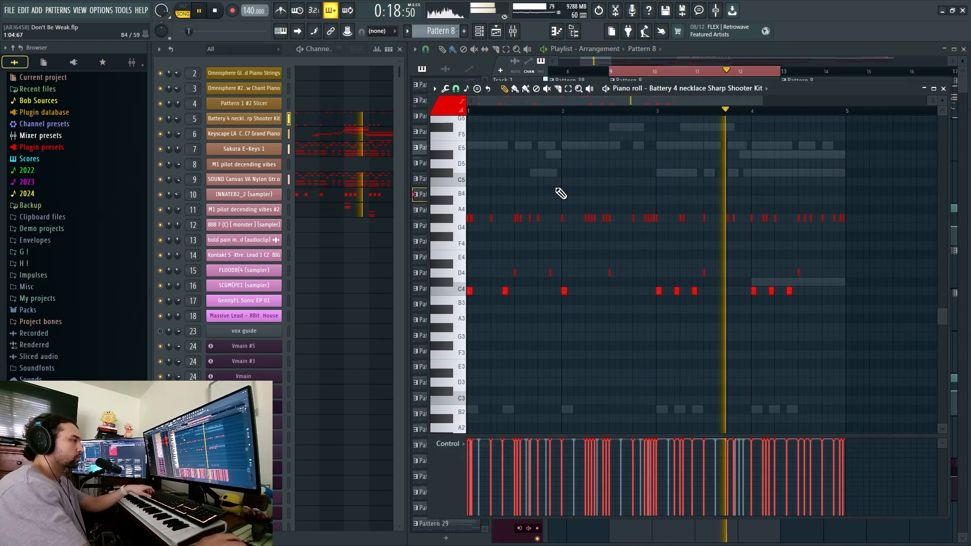
Open the Battery drum kit, stop playback, and audition the OpenHH 808 4 and ClosedHH Shooter 2 cells
{"action": "left_click", "coordinate": [254, 121]}
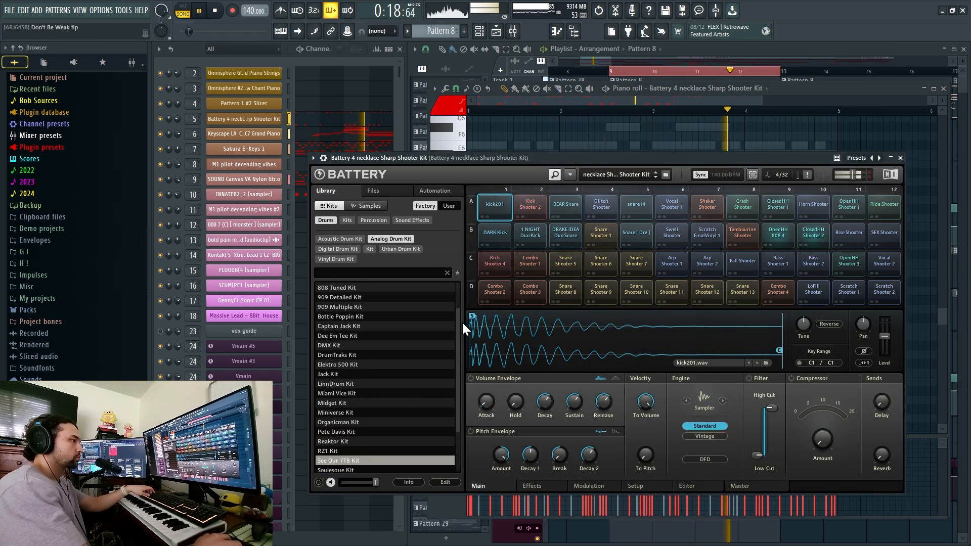
{"action": "key", "text": "space"}
{"action": "left_click", "coordinate": [779, 234]}
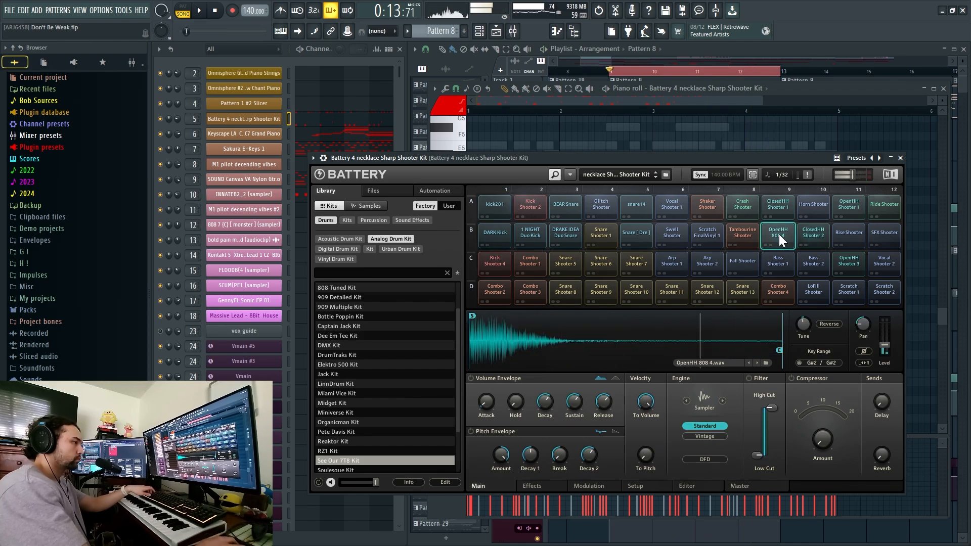
{"action": "left_click", "coordinate": [814, 231]}
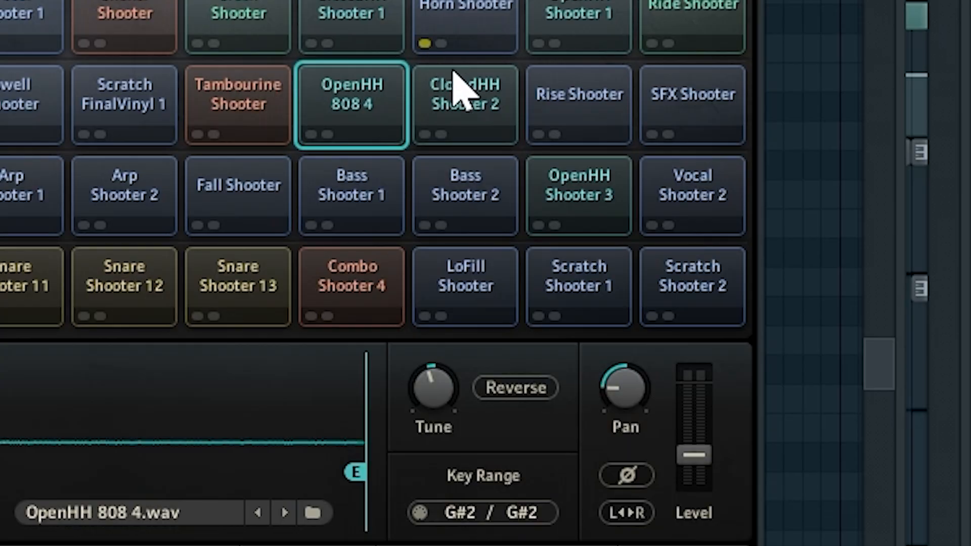
{"action": "left_click", "coordinate": [809, 226]}
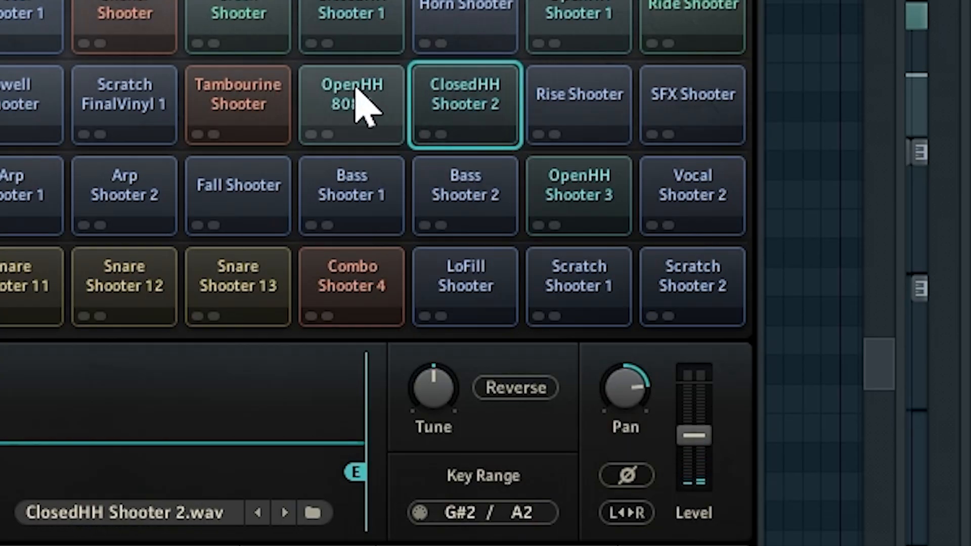
{"action": "left_click", "coordinate": [778, 229]}
{"action": "left_click", "coordinate": [807, 227]}
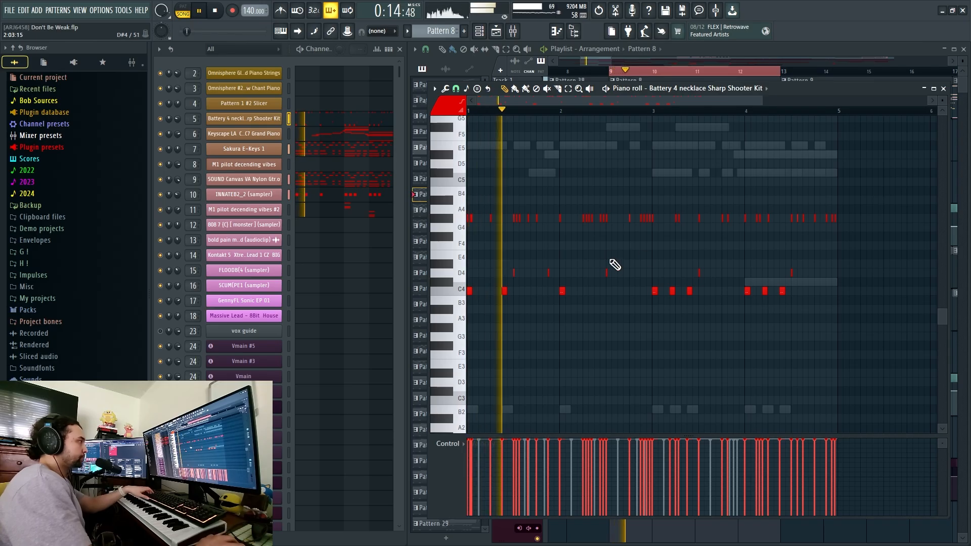
Select the M1 pilot decending vibes #2 mixer track and examine its notes in the piano roll while playing Pattern 8
{"action": "left_click", "coordinate": [514, 32]}
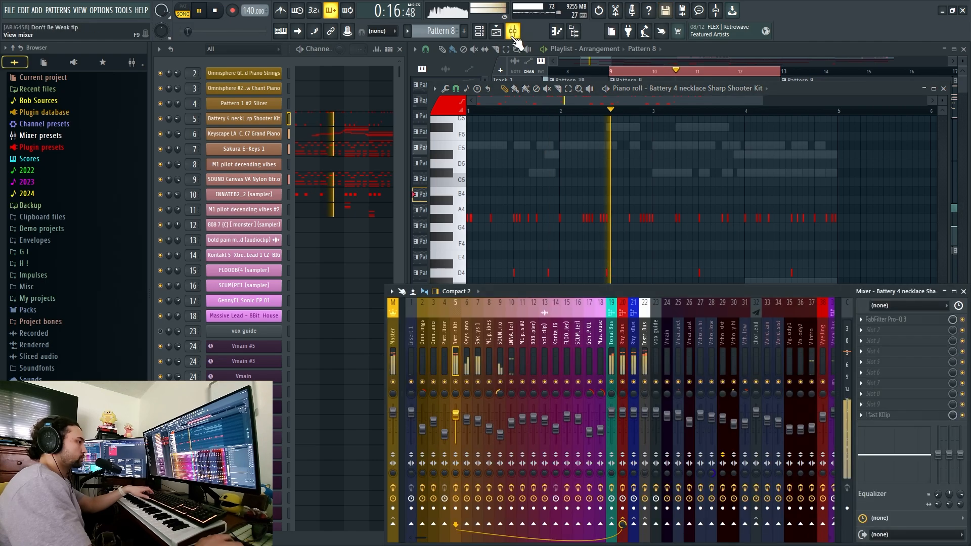
{"action": "key", "text": "space"}
{"action": "left_click", "coordinate": [524, 364]}
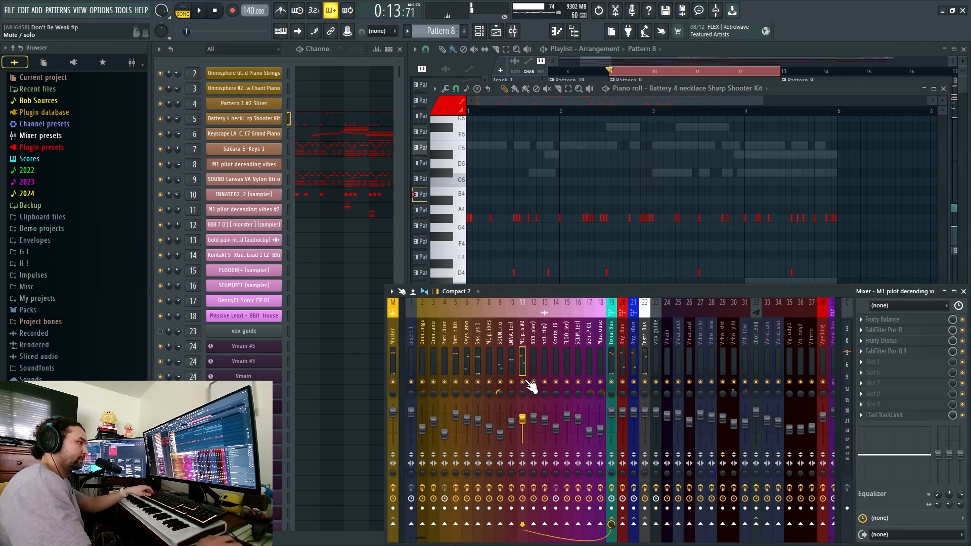
{"action": "left_click", "coordinate": [363, 217]}
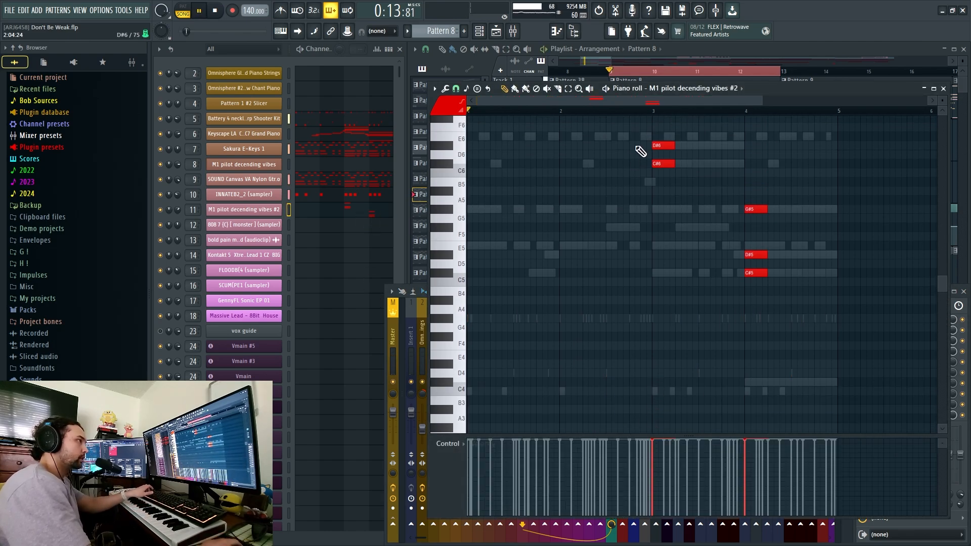
{"action": "key", "text": "space"}
{"action": "scroll", "coordinate": [638, 197], "scroll_direction": "up", "scroll_amount": 3}
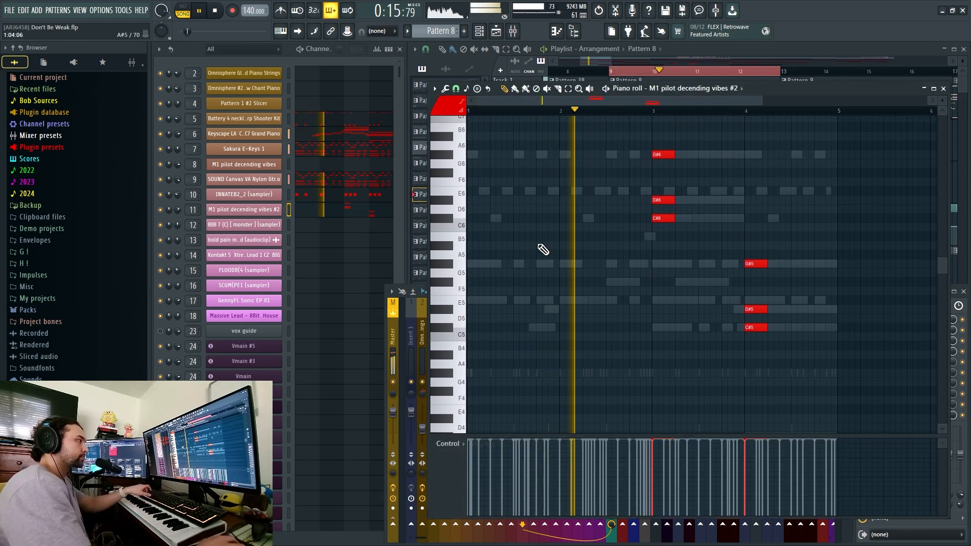
Examine the M1 pilot decending vibes #2 notes of Pattern 8 and solo the instrument's mixer track during playback
{"action": "left_click", "coordinate": [387, 319]}
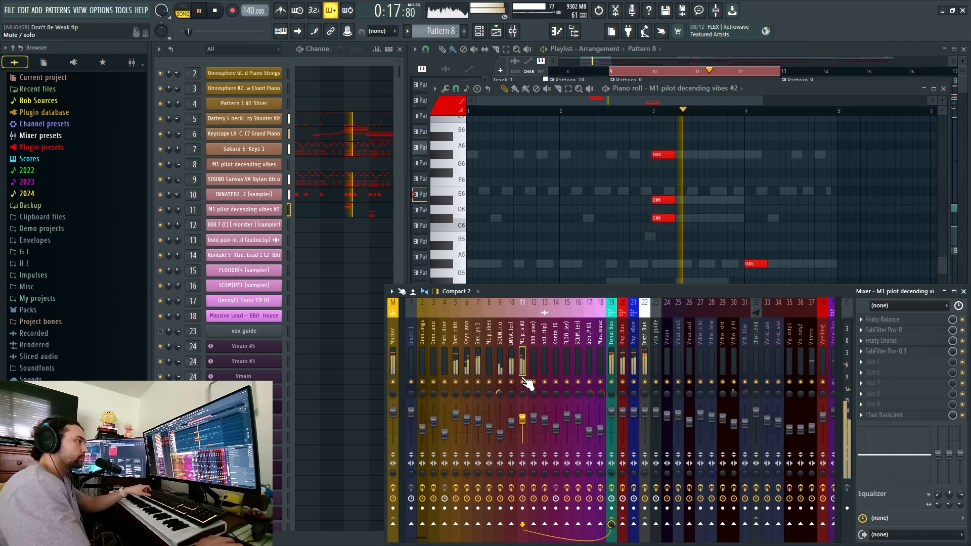
{"action": "scroll", "coordinate": [584, 222], "scroll_direction": "down", "scroll_amount": 2}
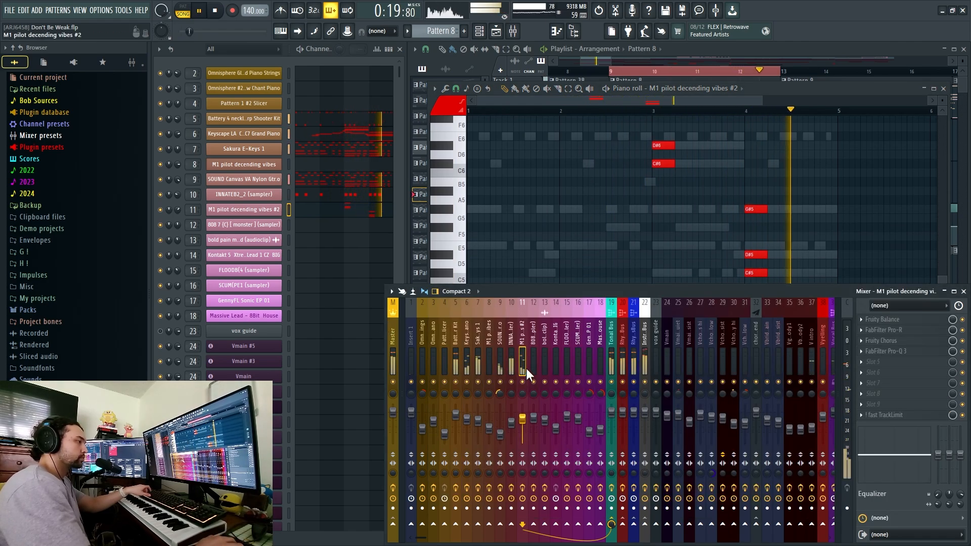
{"action": "left_click", "coordinate": [640, 113]}
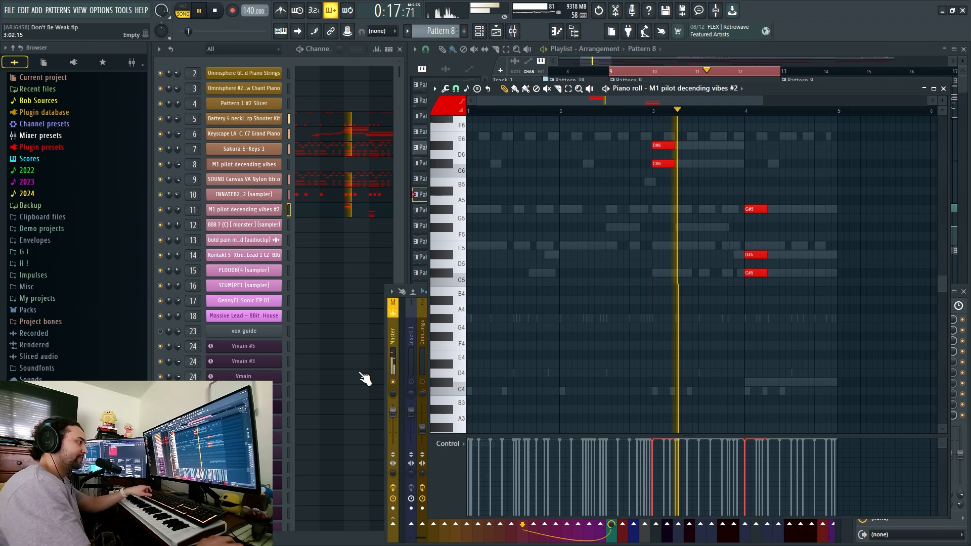
{"action": "left_click", "coordinate": [385, 330]}
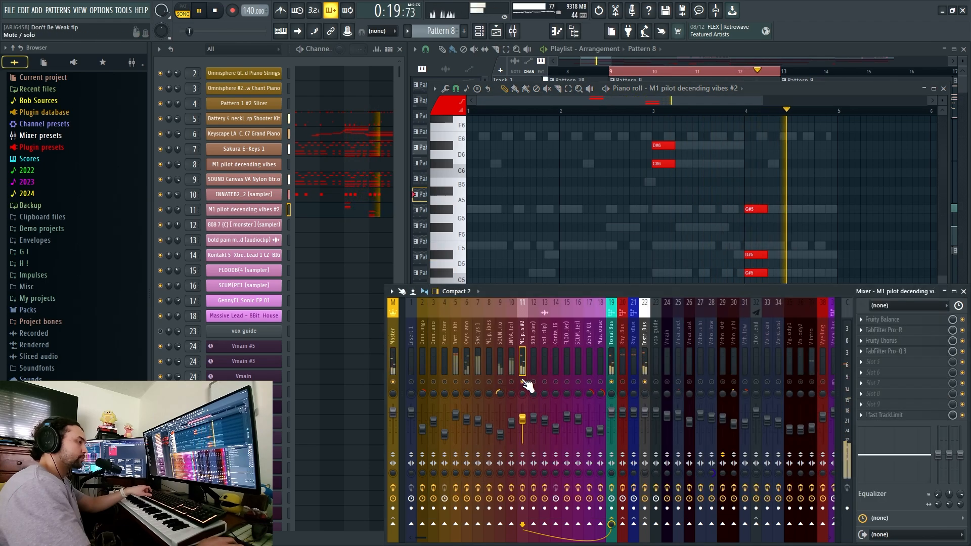
Set the playlist loop range over Pattern 9, bars 13 to 17, play it, and select the 808 7 (C) [monster] mixer track
{"action": "mouse_move", "coordinate": [678, 71]}
{"action": "left_mouse_down"}
{"action": "mouse_move", "coordinate": [765, 96]}
{"action": "mouse_move", "coordinate": [789, 134]}
{"action": "left_mouse_up"}
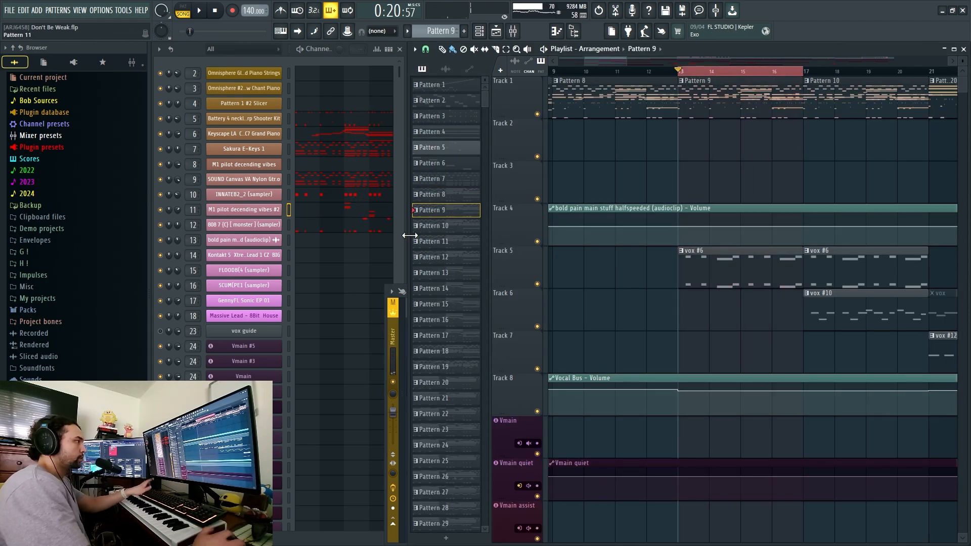
{"action": "left_click", "coordinate": [386, 321]}
{"action": "key", "text": "space"}
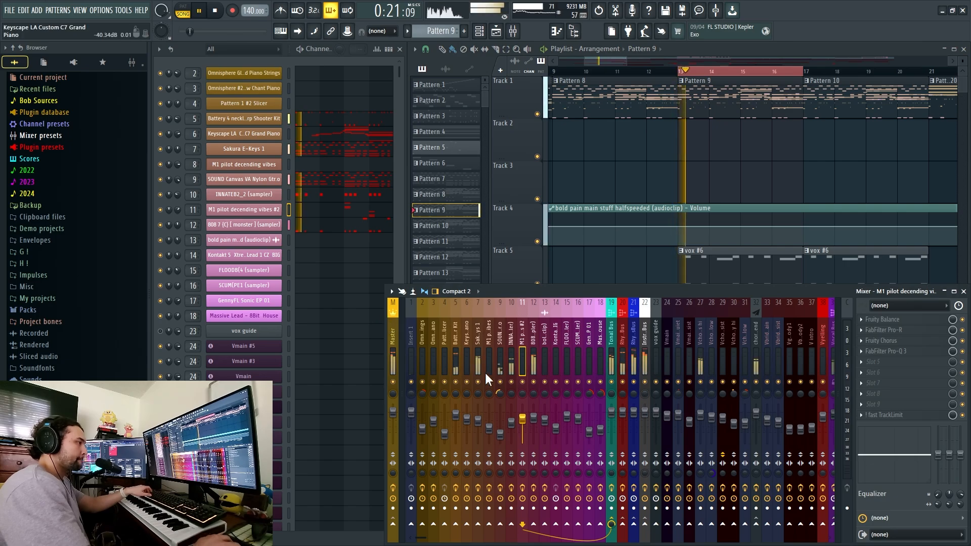
{"action": "left_click", "coordinate": [535, 364]}
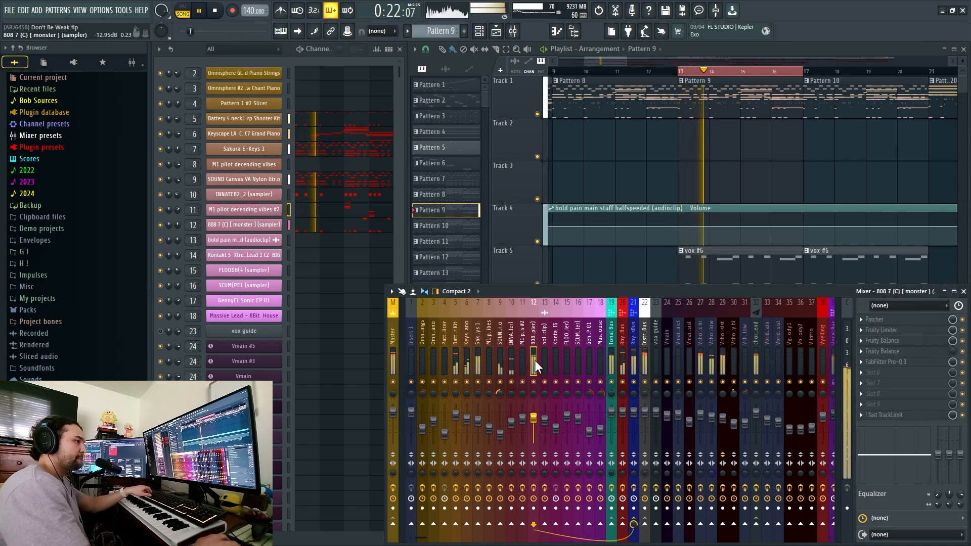
Solo the 808 track, open its Patcher effect, and inspect the FabFilter Pro-Q 3 curve inside it
{"action": "left_click", "coordinate": [882, 320]}
{"action": "left_click", "coordinate": [884, 320]}
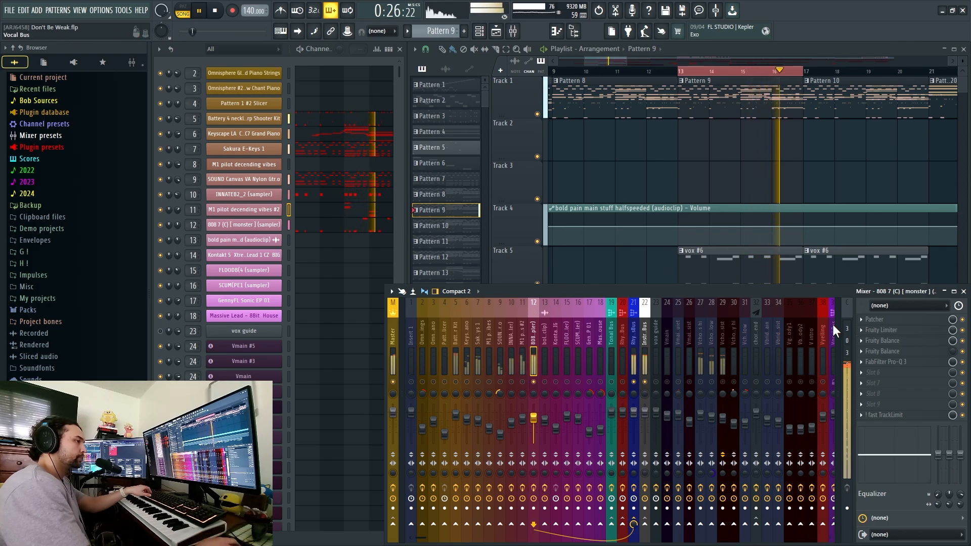
{"action": "left_click", "coordinate": [877, 319]}
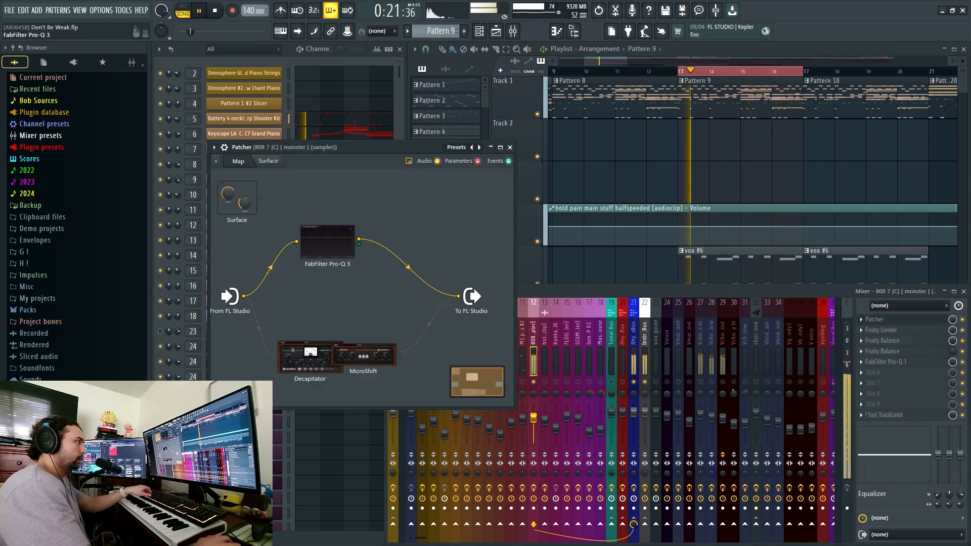
{"action": "double_click", "coordinate": [326, 238]}
{"action": "left_click_drag", "start_coordinate": [326, 234], "coordinate": [364, 230]}
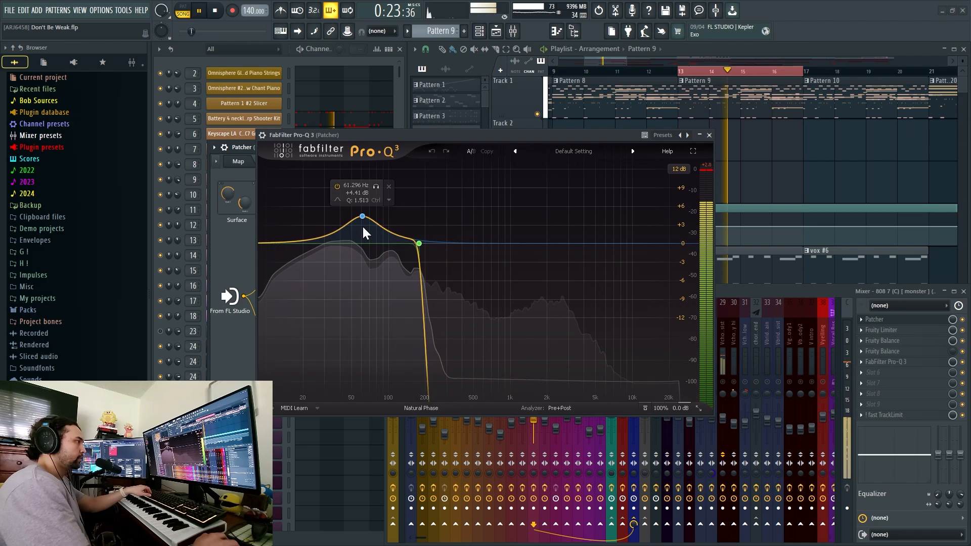
{"action": "left_click", "coordinate": [702, 136]}
{"action": "double_click", "coordinate": [334, 255]}
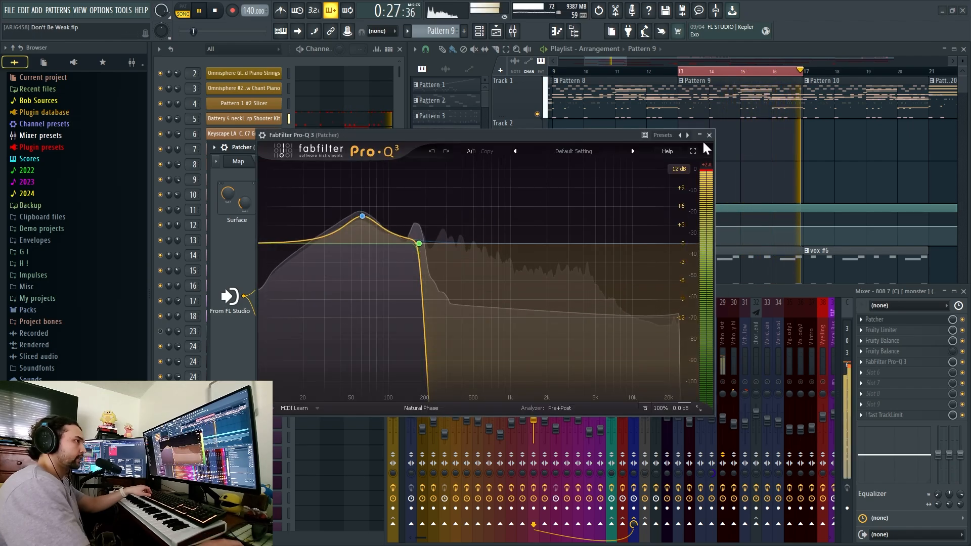
{"action": "left_click", "coordinate": [702, 138]}
Inspect the Decapitator and MicroShift settings in the 808's Patcher chain, closing each plugin after viewing
{"action": "double_click", "coordinate": [312, 358]}
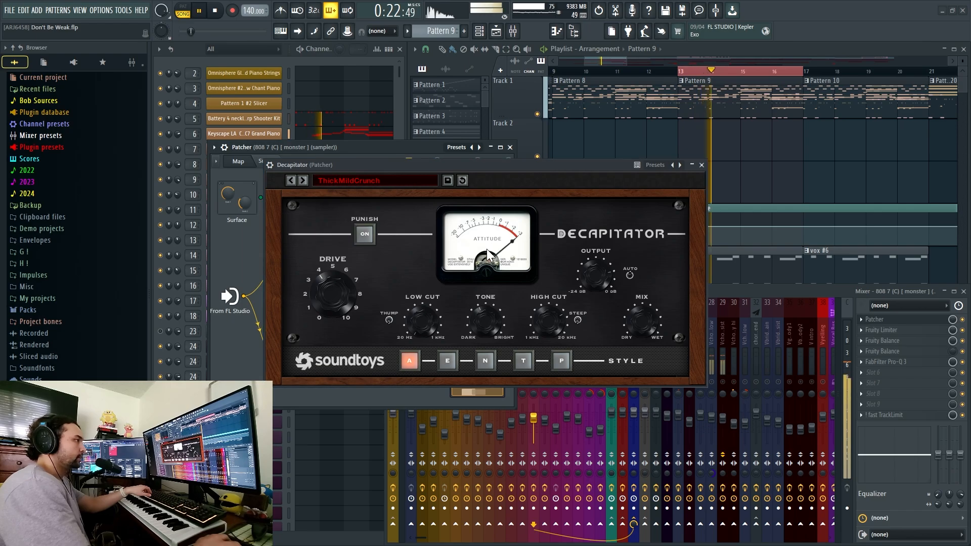
{"action": "left_click", "coordinate": [701, 164]}
{"action": "double_click", "coordinate": [363, 357]}
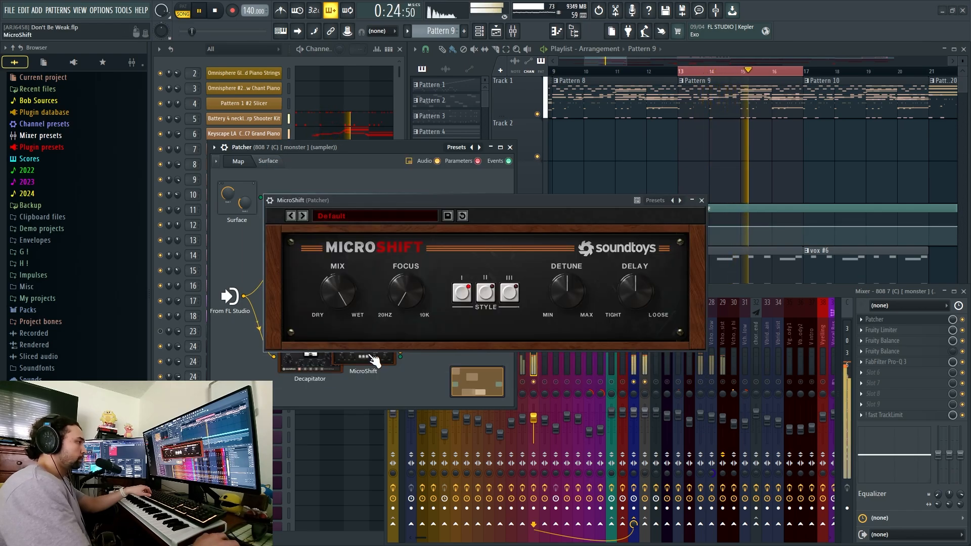
{"action": "left_click", "coordinate": [702, 201]}
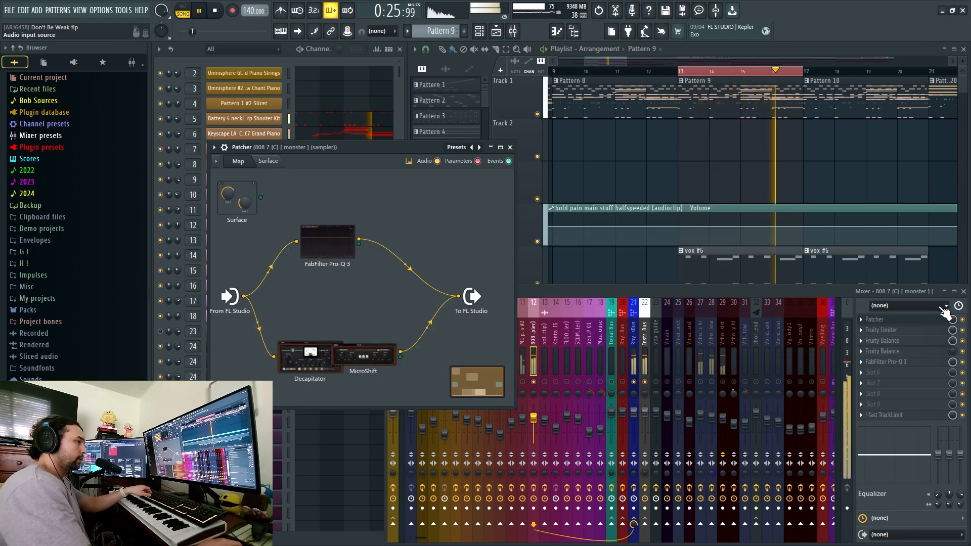
Move the MicroShift module clear of Decapitator in the Patcher map, and close Patcher
{"action": "left_click", "coordinate": [966, 324]}
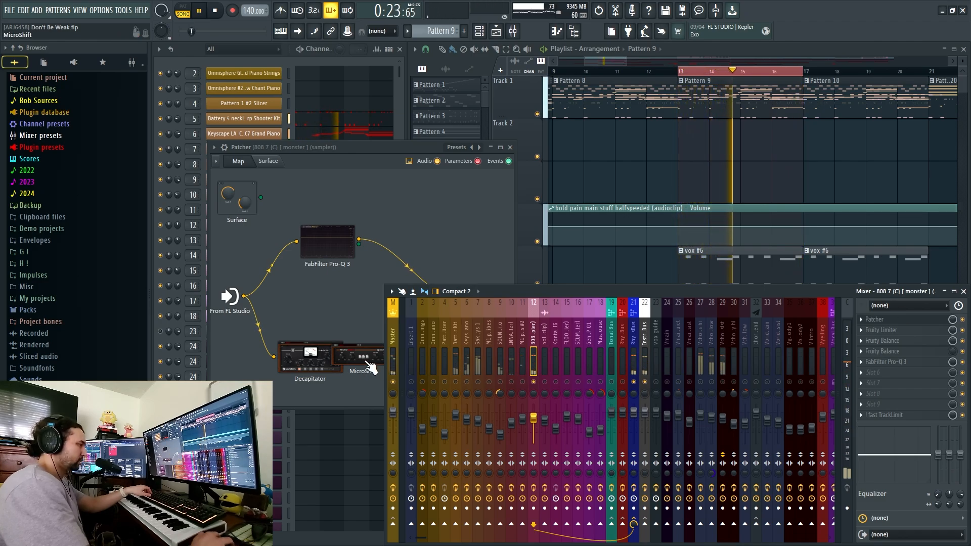
{"action": "left_click_drag", "start_coordinate": [371, 368], "coordinate": [393, 371]}
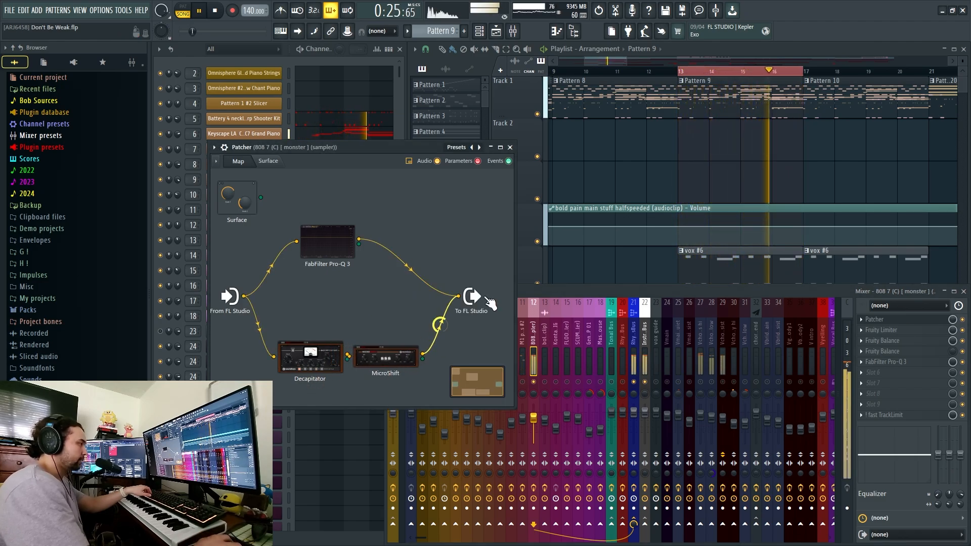
{"action": "left_click", "coordinate": [916, 321]}
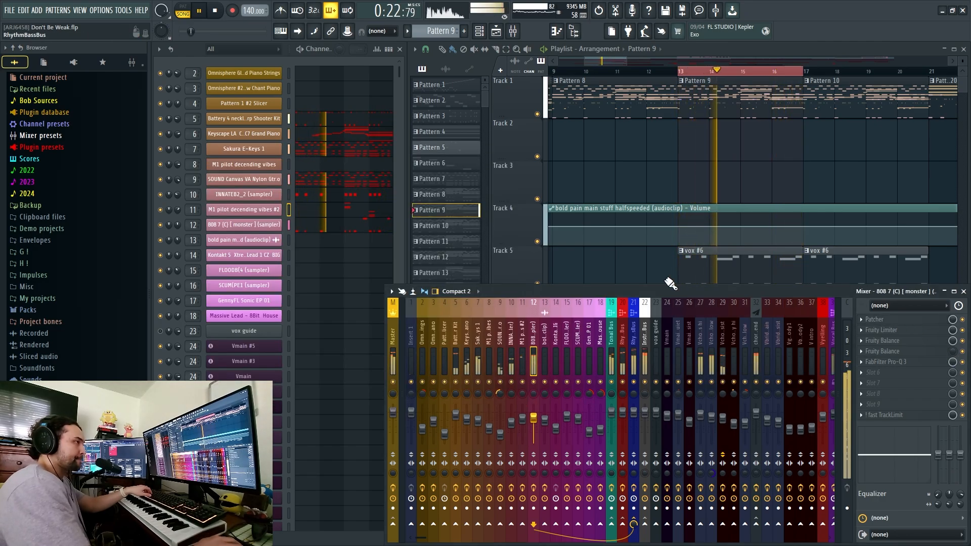
Extend the playlist loop range over Patterns 9 and 10, bars 13 to 21, and play it with the Vocal Bus mixer track selected
{"action": "left_click", "coordinate": [726, 236]}
{"action": "scroll", "coordinate": [726, 236], "scroll_direction": "down", "scroll_amount": 4}
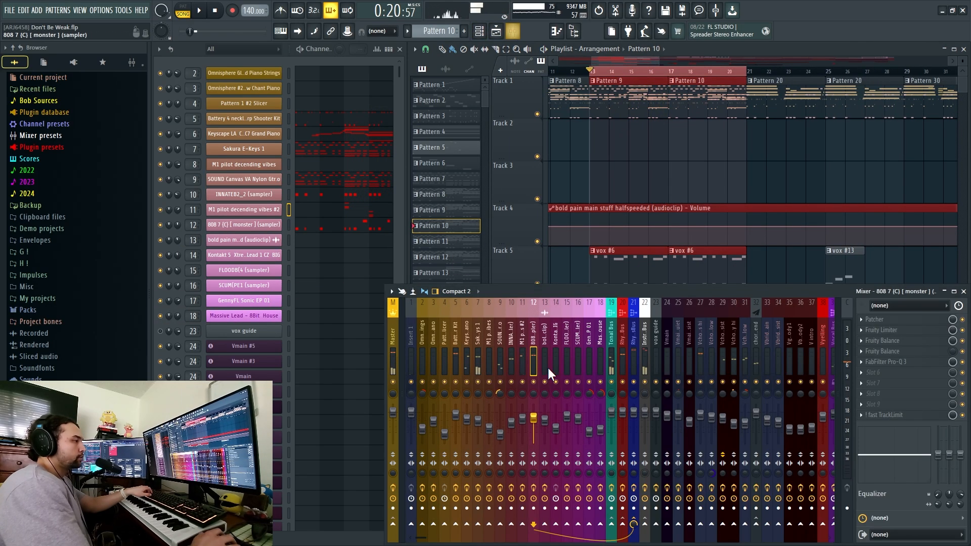
{"action": "scroll", "coordinate": [658, 327], "scroll_direction": "down", "scroll_amount": 5}
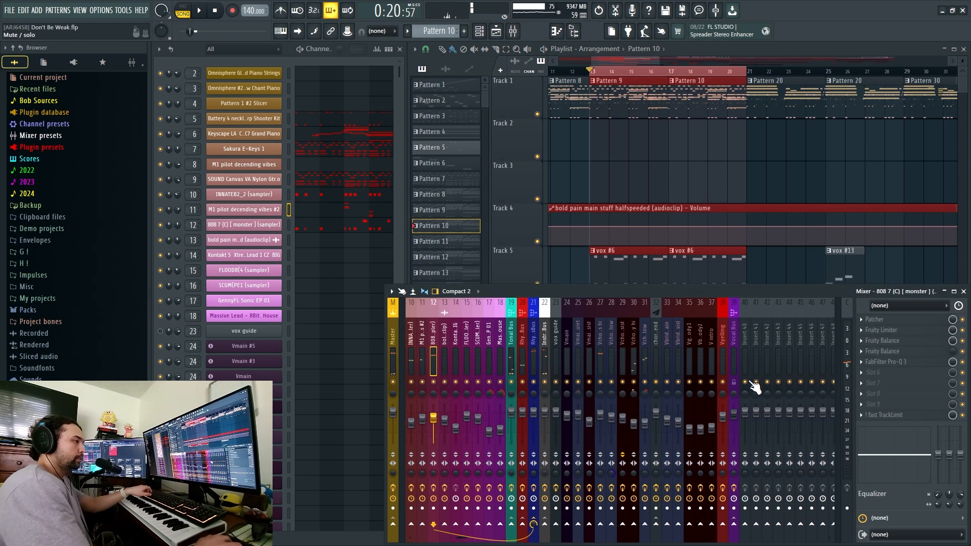
{"action": "left_click", "coordinate": [737, 381]}
{"action": "key", "text": "space"}
{"action": "left_click", "coordinate": [655, 360]}
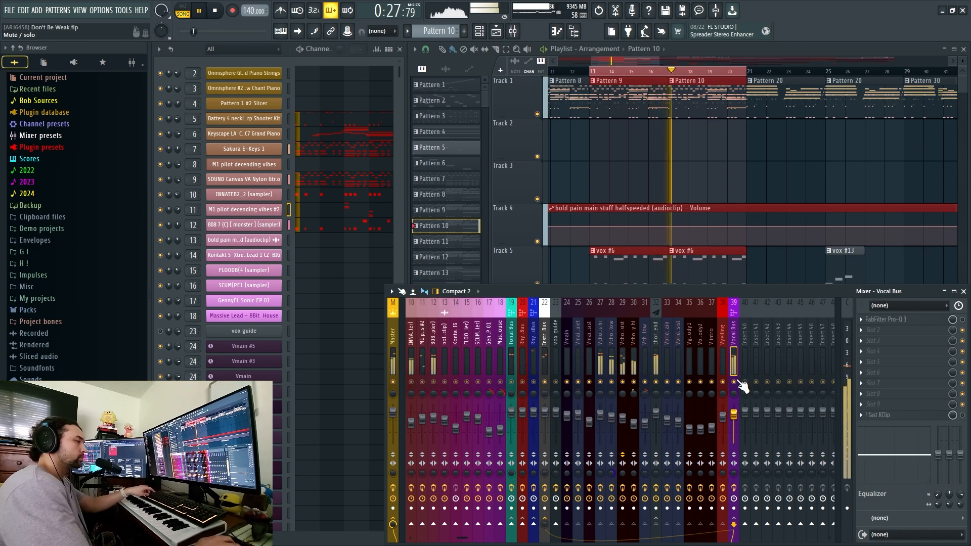
Open Fruity NoteBook 2 on the Master track, read through the song notes and lyrics, and close it
{"action": "left_click", "coordinate": [392, 358]}
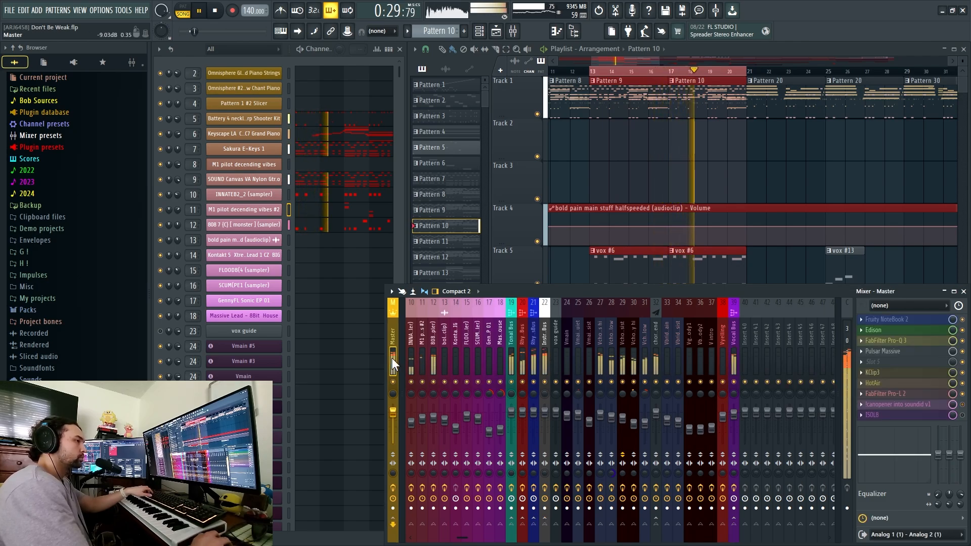
{"action": "left_click", "coordinate": [893, 316]}
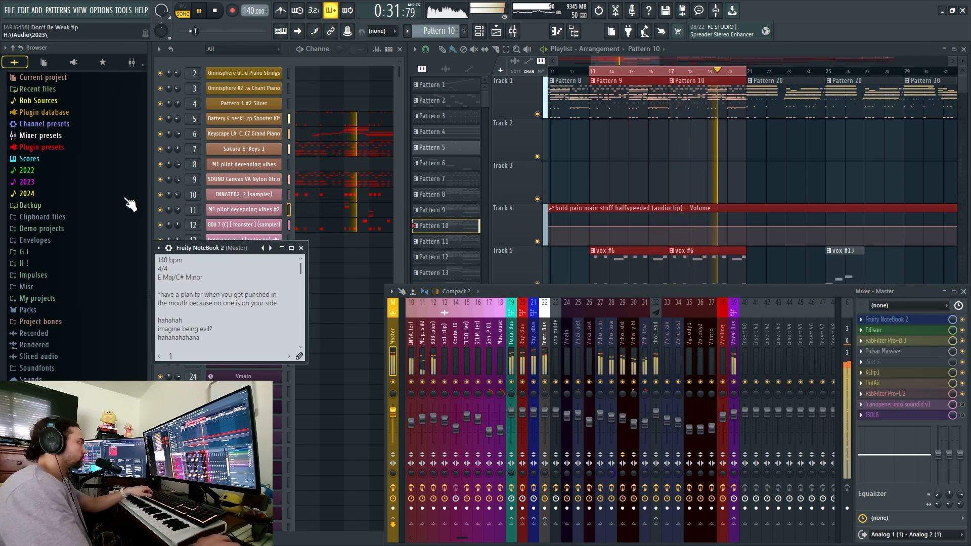
{"action": "scroll", "coordinate": [227, 303], "scroll_direction": "down", "scroll_amount": 4}
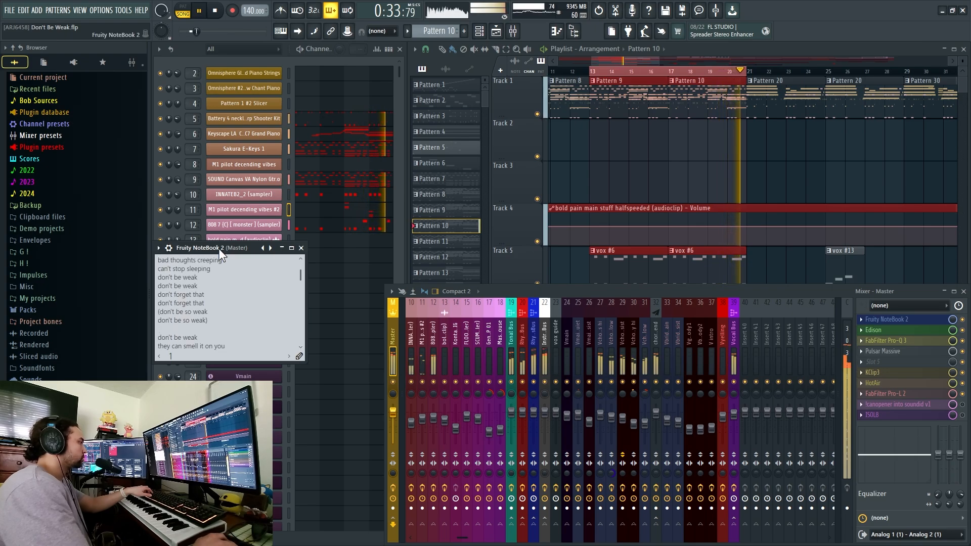
{"action": "left_click_drag", "start_coordinate": [219, 249], "coordinate": [515, 174]}
{"action": "scroll", "coordinate": [525, 228], "scroll_direction": "up", "scroll_amount": 1}
{"action": "left_click", "coordinate": [598, 173]}
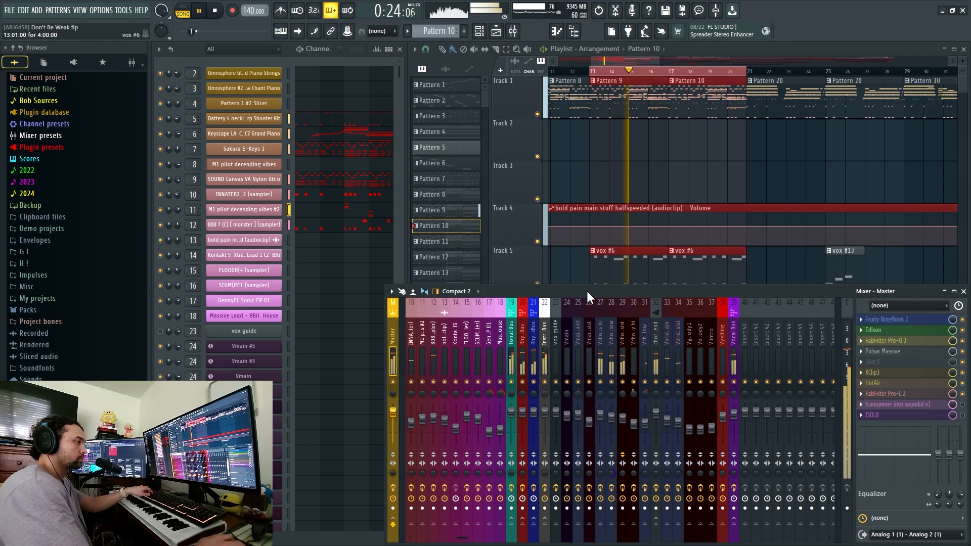
Review the Vchorus hi, Vchorus low and Vchorus assist mixer tracks one after another with the vocals soloed
{"action": "left_click", "coordinate": [600, 369]}
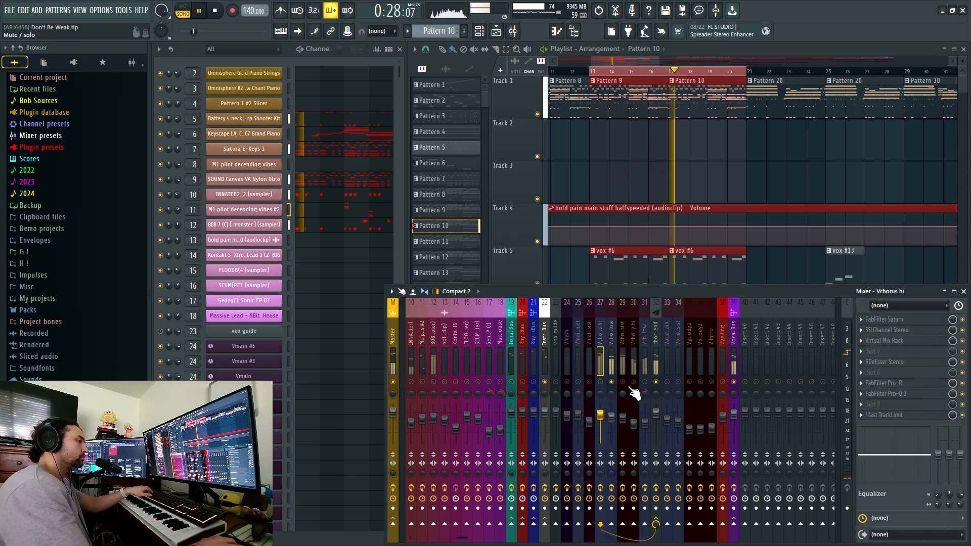
{"action": "left_click", "coordinate": [613, 364]}
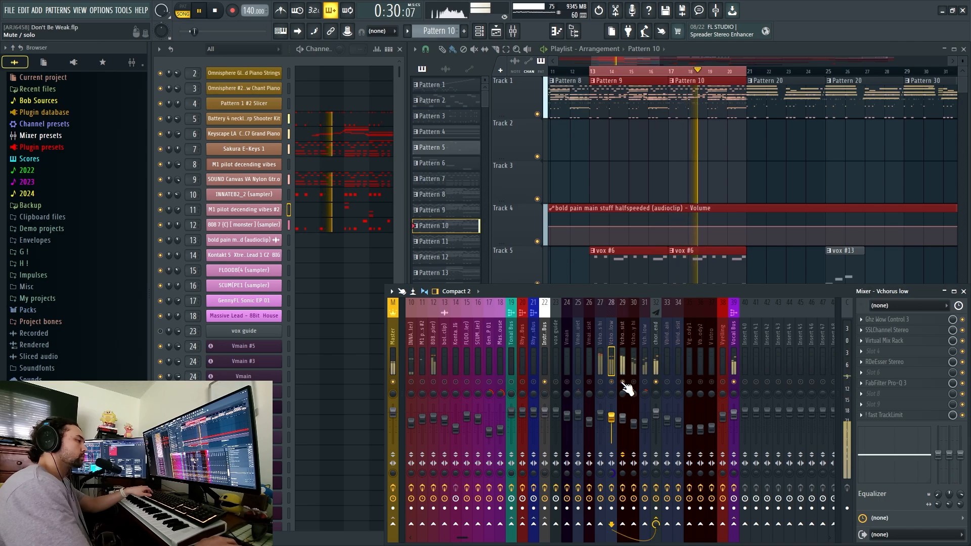
{"action": "left_click", "coordinate": [623, 389]}
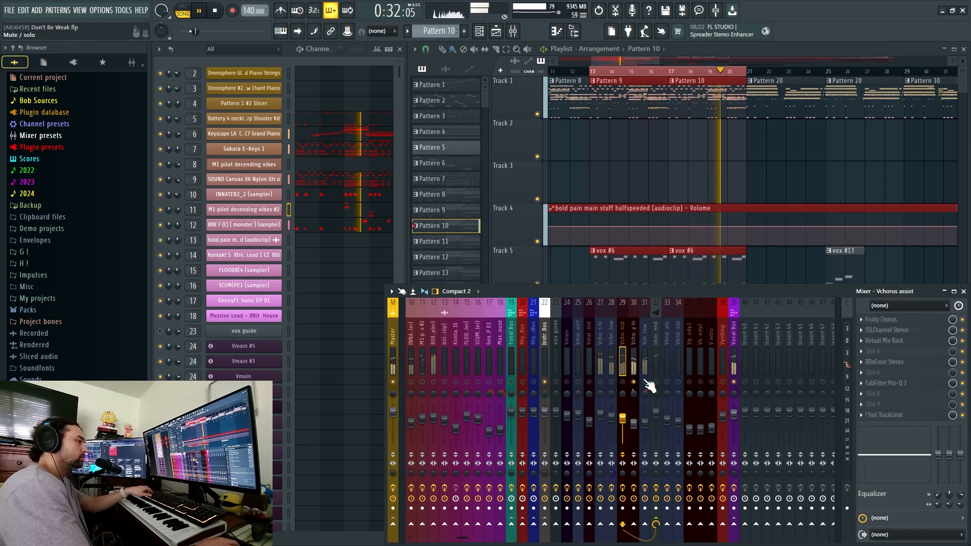
Examine the Vchorus and Vchorus harmony vocal clips in the playlist, playing the section from bar 17
{"action": "left_click", "coordinate": [652, 237]}
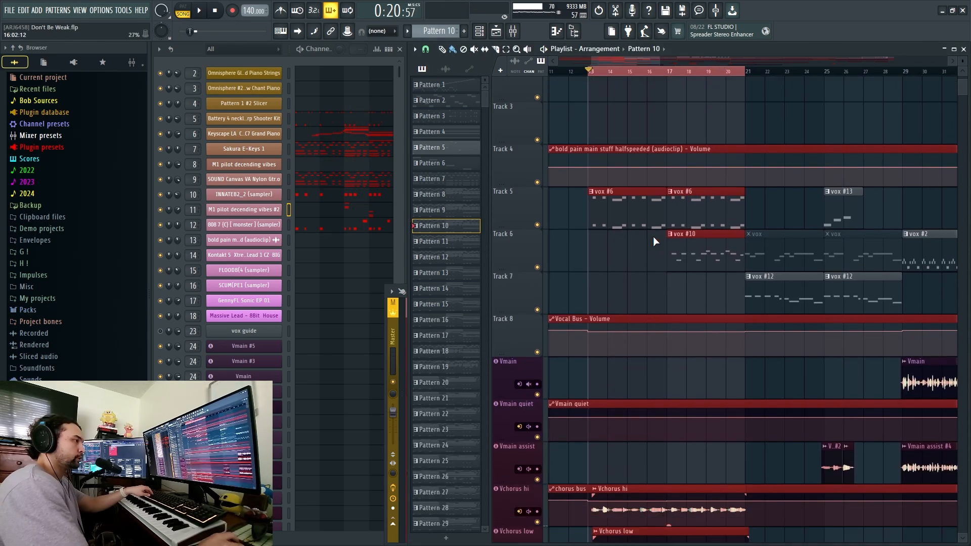
{"action": "scroll", "coordinate": [653, 236], "scroll_direction": "down", "scroll_amount": 3}
{"action": "scroll", "coordinate": [680, 152], "scroll_direction": "down", "scroll_amount": 5}
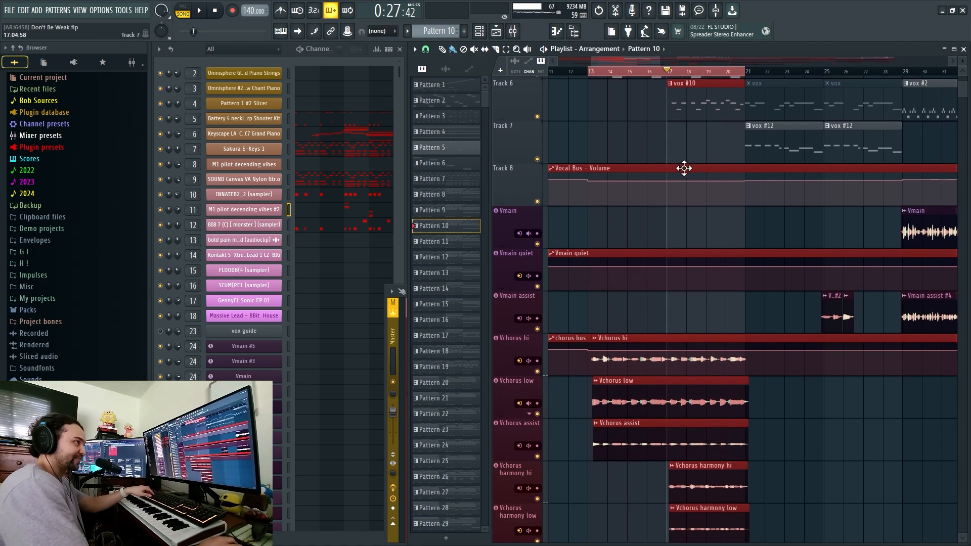
{"action": "scroll", "coordinate": [683, 232], "scroll_direction": "up", "scroll_amount": 2, "text": "ctrl"}
{"action": "key", "text": "space"}
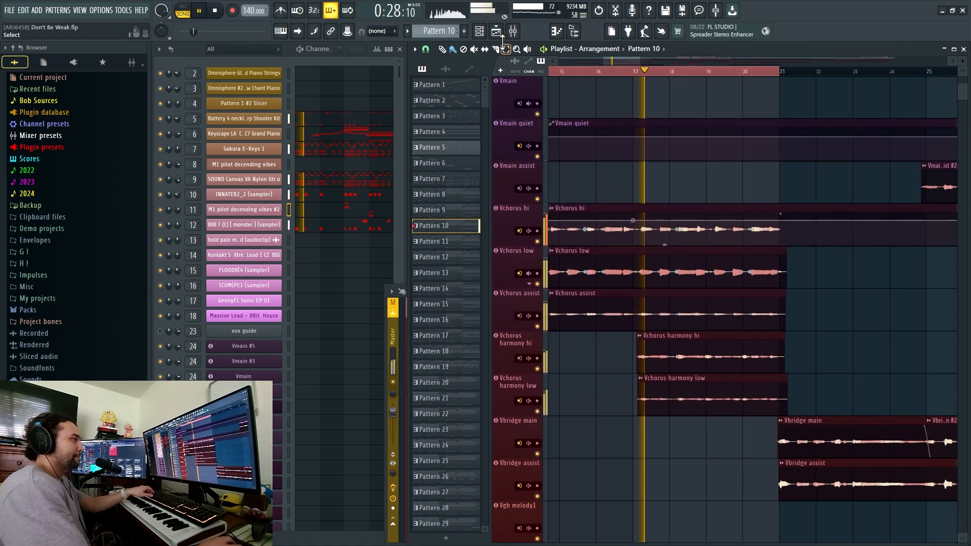
{"action": "scroll", "coordinate": [504, 35], "scroll_direction": "up", "scroll_amount": 2}
View the chorus send mixer track's effects, and return to the chorus vocal clips in the playlist
{"action": "left_click", "coordinate": [512, 32]}
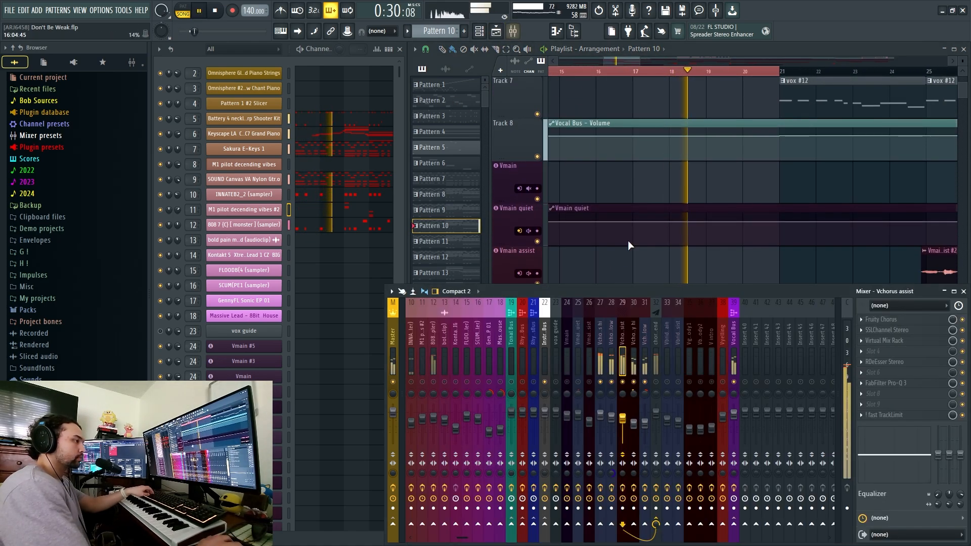
{"action": "left_click", "coordinate": [656, 363]}
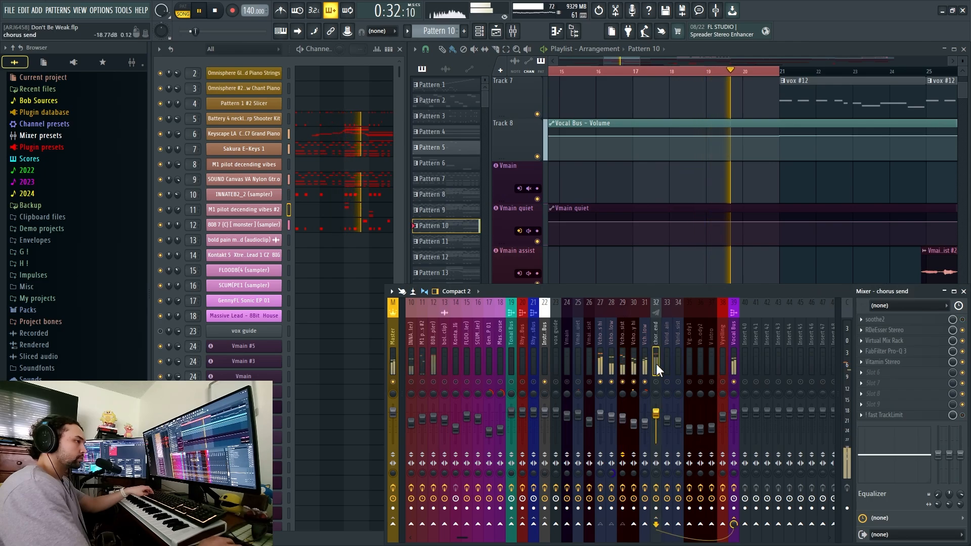
{"action": "left_click", "coordinate": [649, 224]}
{"action": "scroll", "coordinate": [652, 230], "scroll_direction": "down", "scroll_amount": 1}
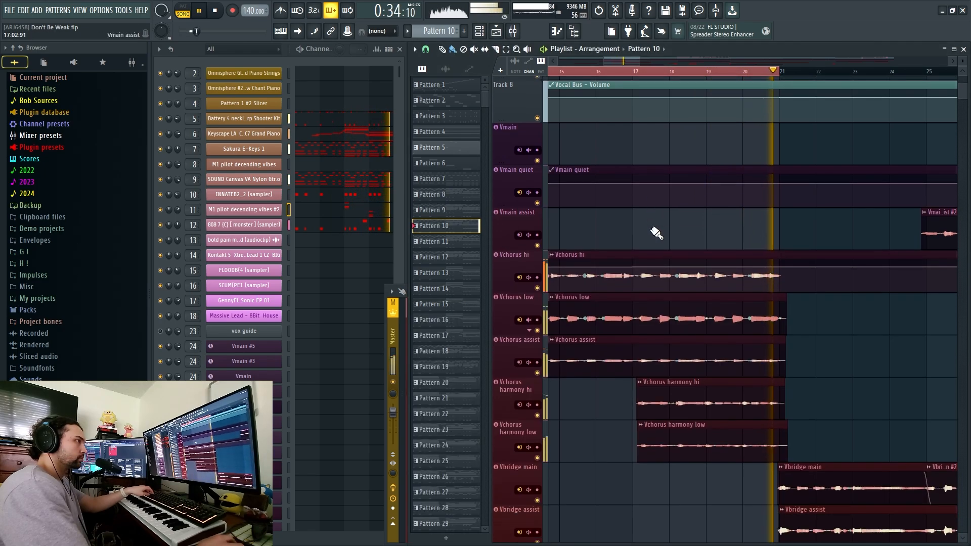
Stop playback, select the Vchorus low mixer track, and open its SSLChannel Stereo plugin
{"action": "left_click", "coordinate": [642, 72]}
{"action": "left_click", "coordinate": [512, 31]}
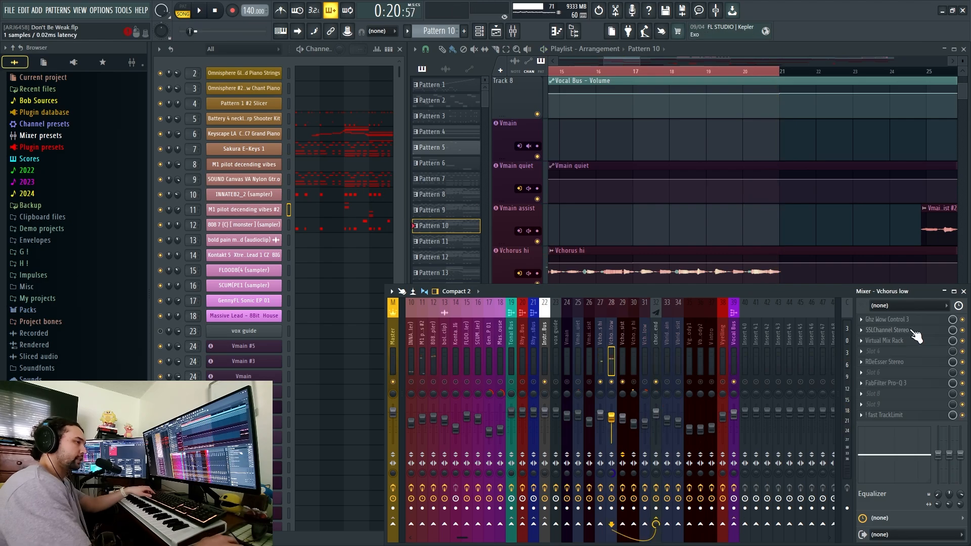
{"action": "left_click", "coordinate": [910, 331]}
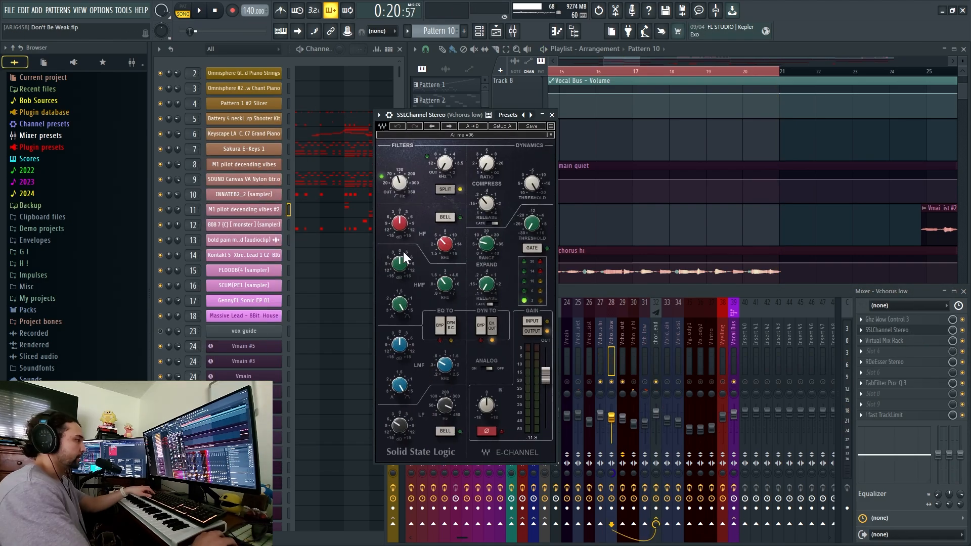
Examine the Vchorus low track's Virtual Mix Rack, FabFilter Pro-Q 3 and fast TrackLimit plugins one after another
{"action": "left_click", "coordinate": [904, 340]}
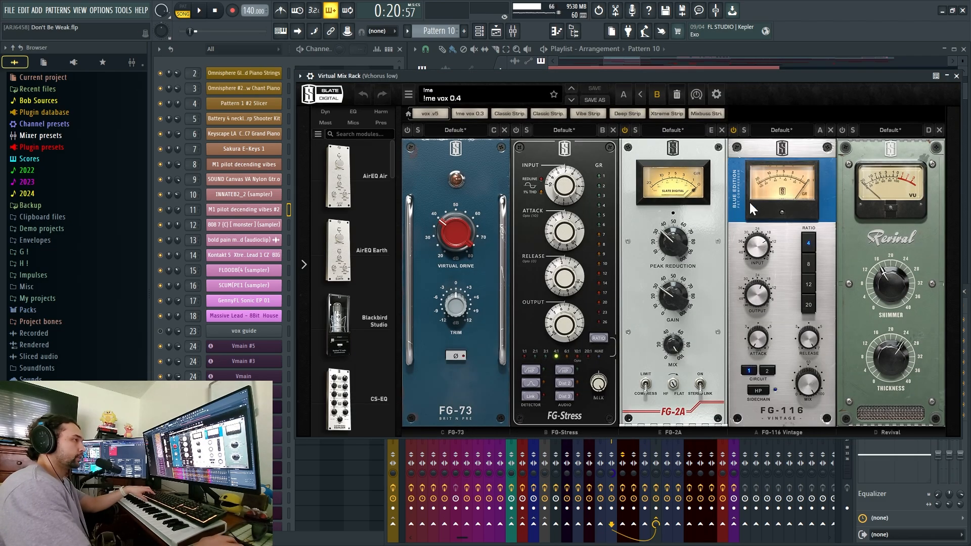
{"action": "key", "text": "Escape"}
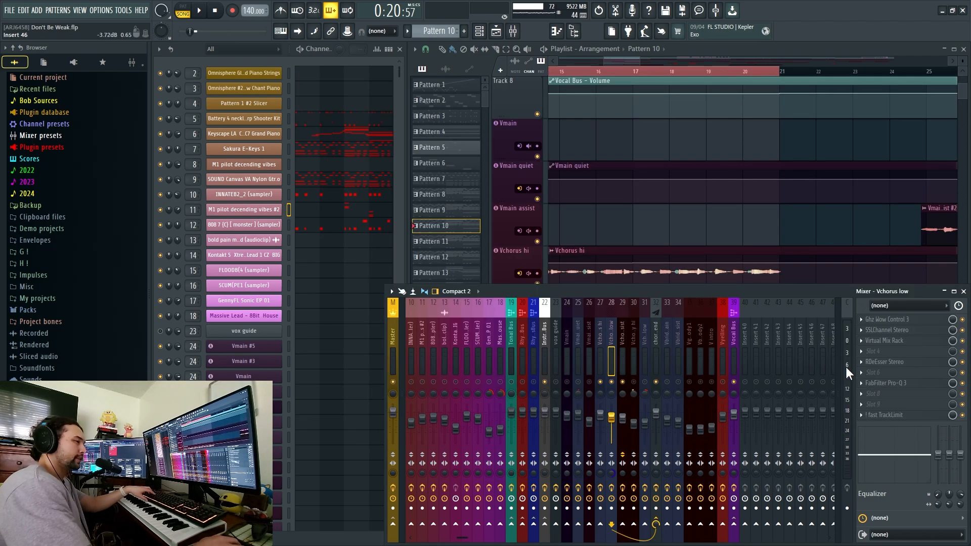
{"action": "left_click", "coordinate": [918, 384]}
{"action": "left_click", "coordinate": [918, 366]}
{"action": "left_click", "coordinate": [916, 364]}
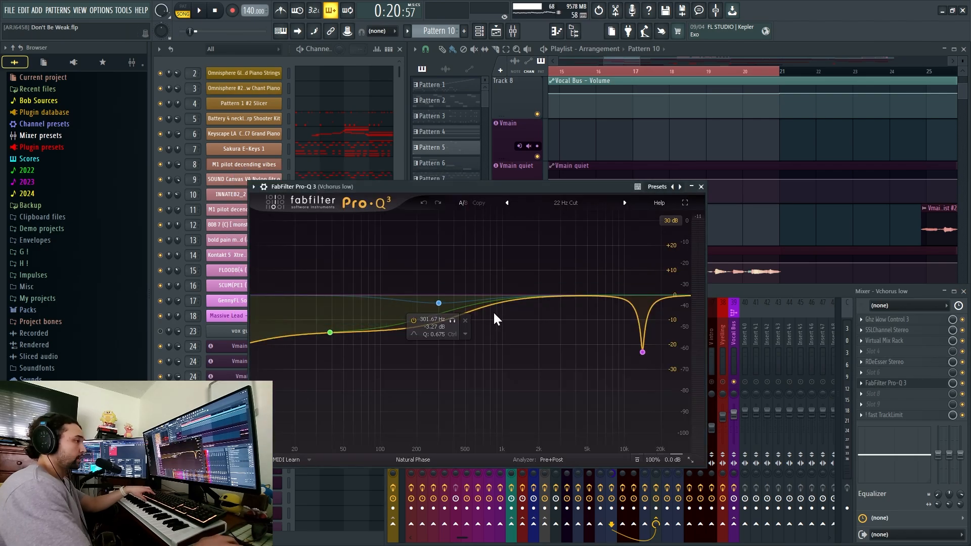
{"action": "left_click", "coordinate": [894, 383]}
{"action": "left_click", "coordinate": [894, 417]}
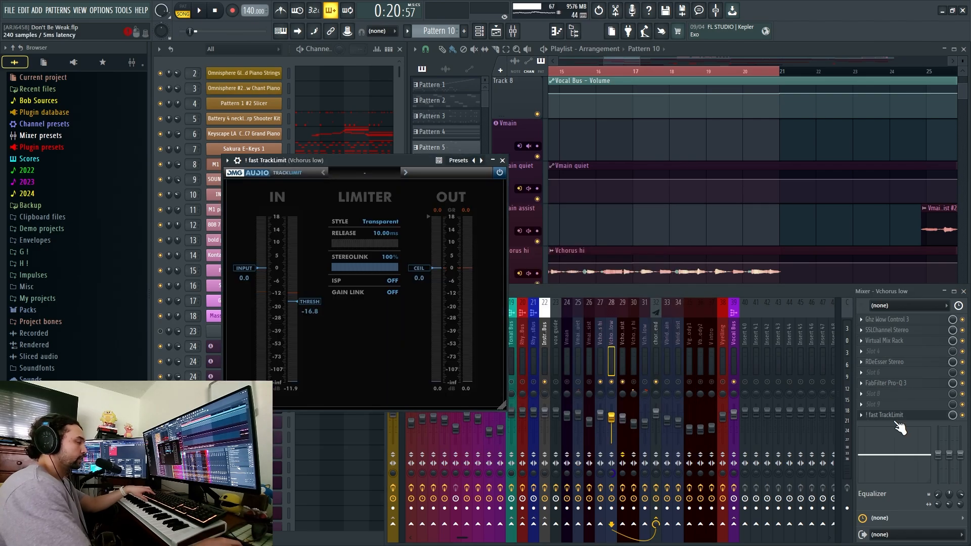
{"action": "left_click", "coordinate": [896, 417]}
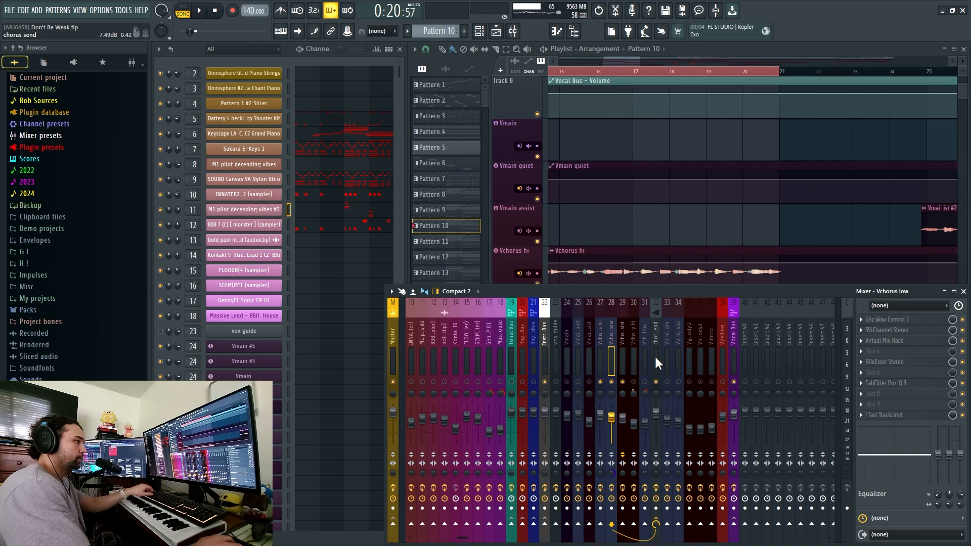
Select the chorus send mixer track and examine its Virtual Mix Rack while the chorus plays
{"action": "left_click", "coordinate": [656, 354]}
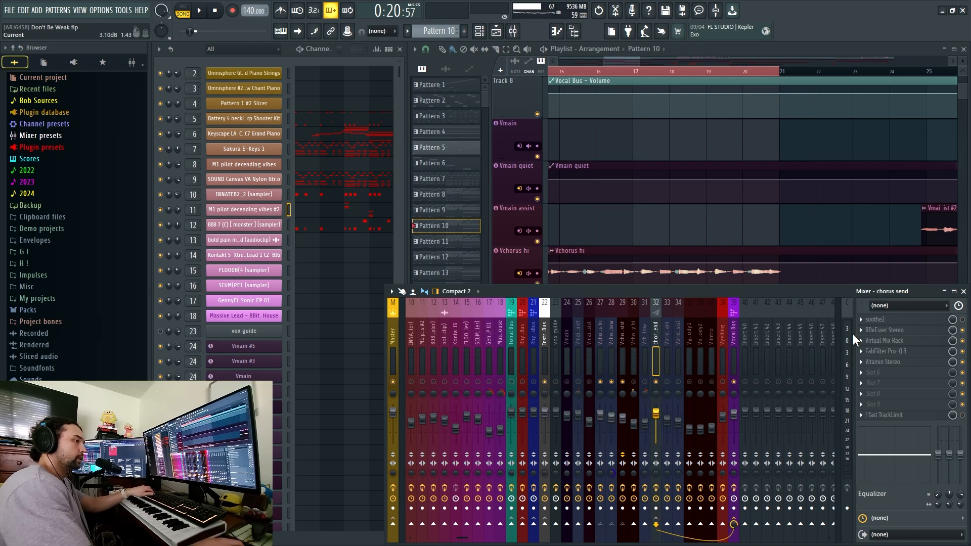
{"action": "left_click", "coordinate": [913, 342]}
{"action": "key", "text": "space"}
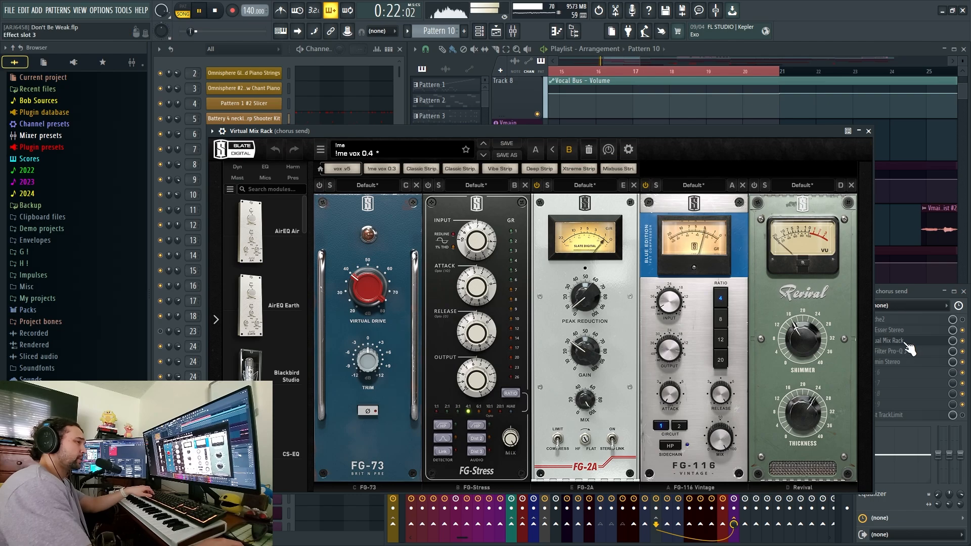
Examine the chorus send track's Vitamin Stereo plugin and its band levels during playback
{"action": "left_click", "coordinate": [906, 362]}
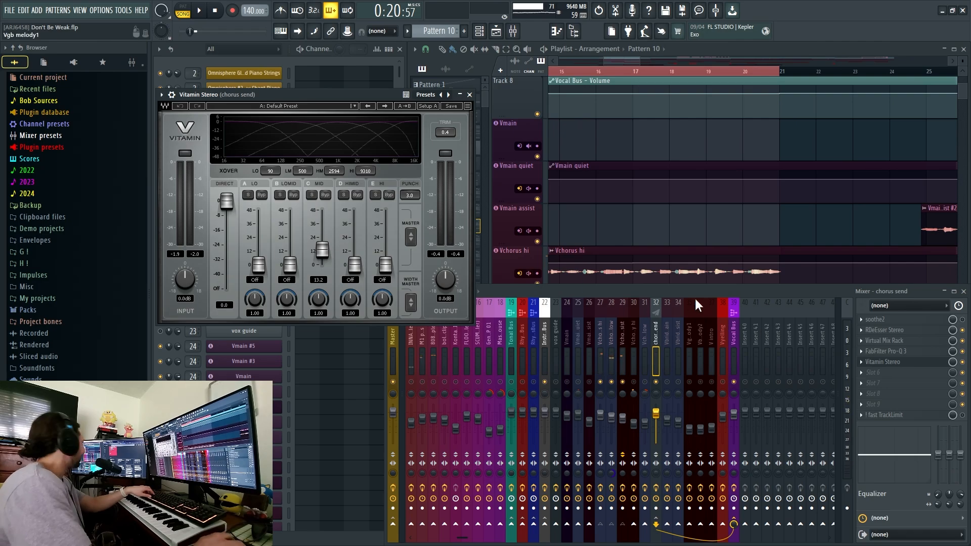
{"action": "key", "text": "space"}
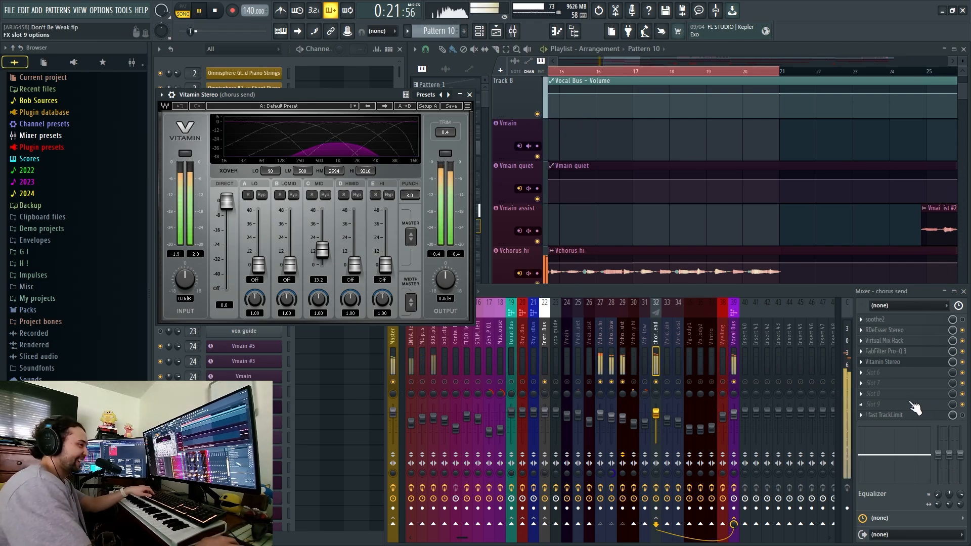
{"action": "left_click", "coordinate": [884, 362]}
{"action": "left_click", "coordinate": [885, 362]}
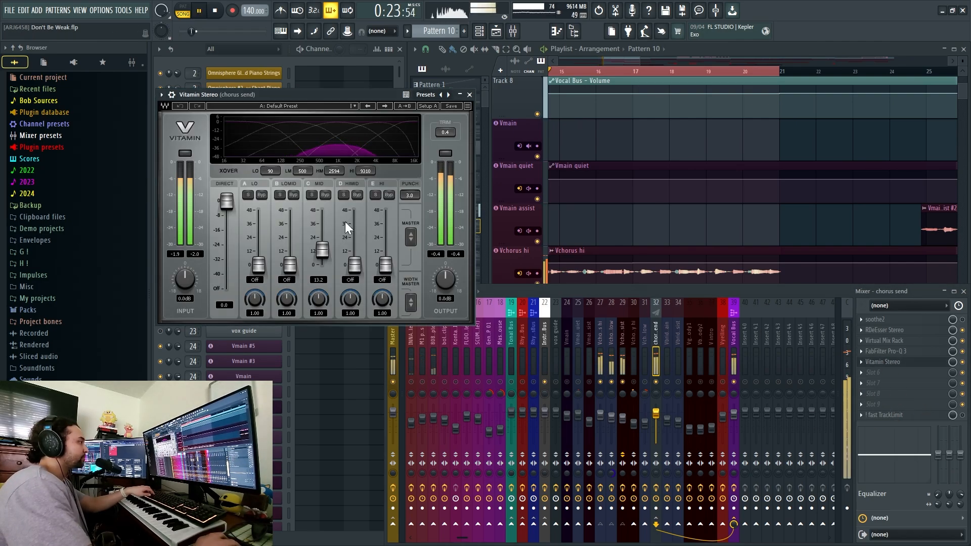
{"action": "left_click", "coordinate": [882, 362]}
Review the chorus vocal clips in the playlist, then the vox guide patterns on Tracks 5 to 7
{"action": "key", "text": "space"}
{"action": "left_click_drag", "start_coordinate": [711, 216], "coordinate": [689, 249]}
{"action": "scroll", "coordinate": [743, 234], "scroll_direction": "down", "scroll_amount": 3}
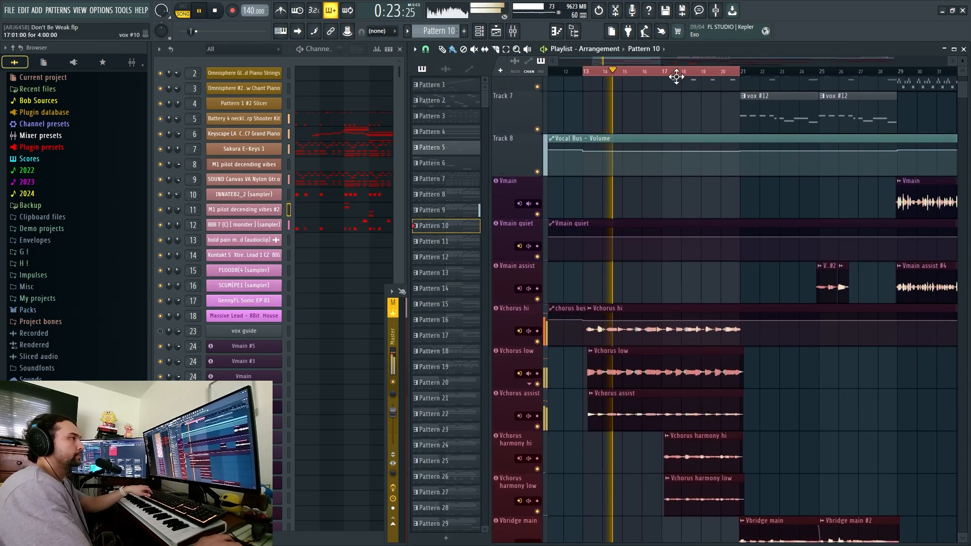
{"action": "scroll", "coordinate": [688, 141], "scroll_direction": "up", "scroll_amount": 6}
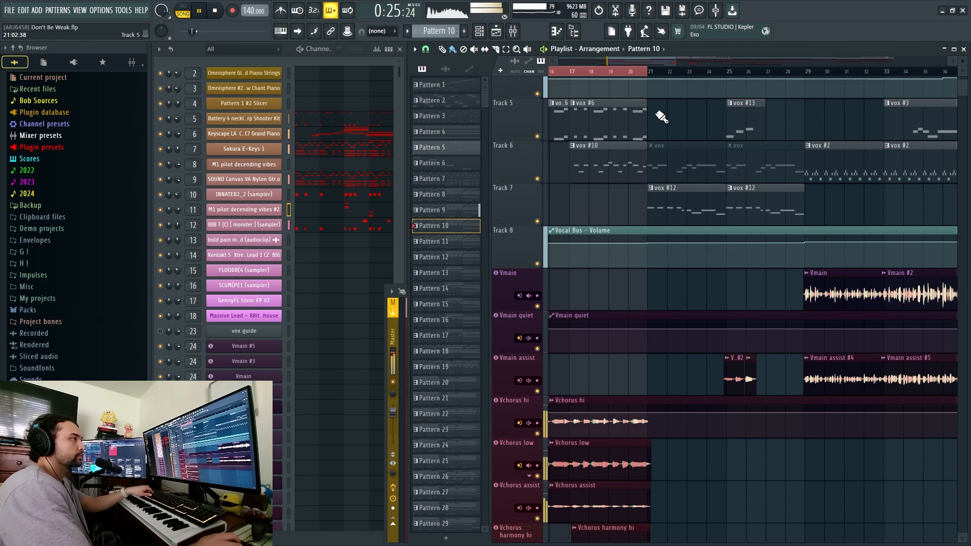
{"action": "key", "text": "space"}
{"action": "left_click_drag", "start_coordinate": [690, 148], "coordinate": [689, 208]}
{"action": "scroll", "coordinate": [689, 207], "scroll_direction": "up", "scroll_amount": 2}
{"action": "scroll", "coordinate": [682, 206], "scroll_direction": "down", "scroll_amount": 1}
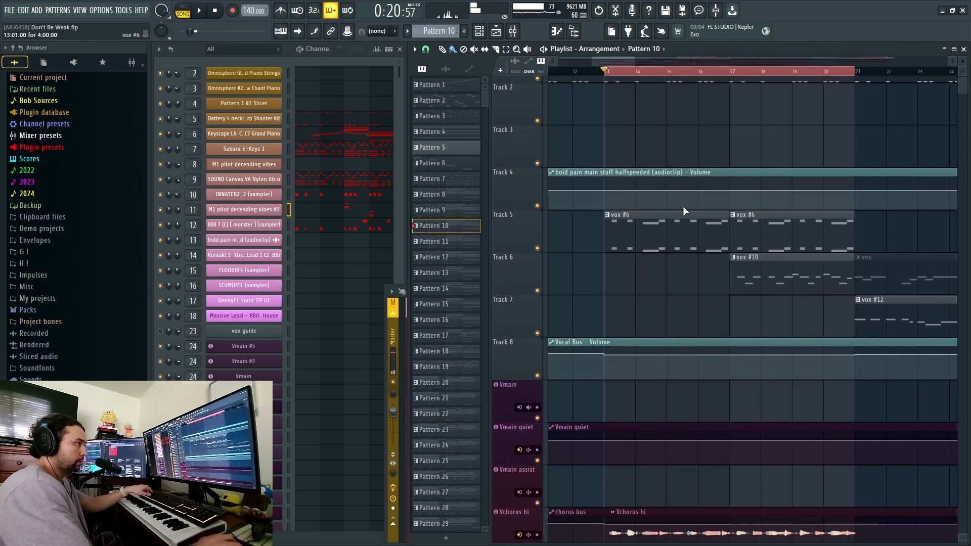
Unmute the vox guide channel and play the chorus against the vox #6 and vox #10 guide melodies
{"action": "left_click", "coordinate": [679, 217]}
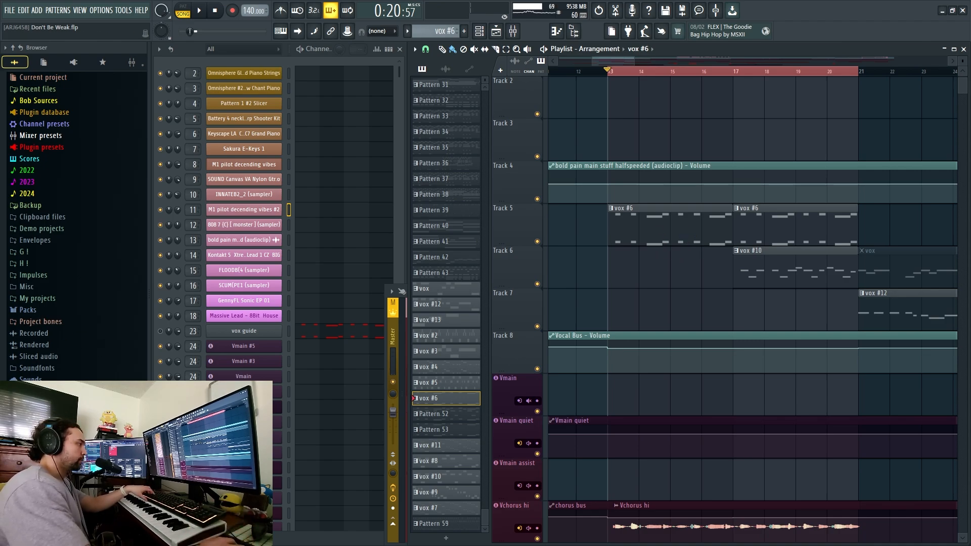
{"action": "left_click", "coordinate": [159, 331]}
{"action": "scroll", "coordinate": [627, 260], "scroll_direction": "up", "scroll_amount": 1}
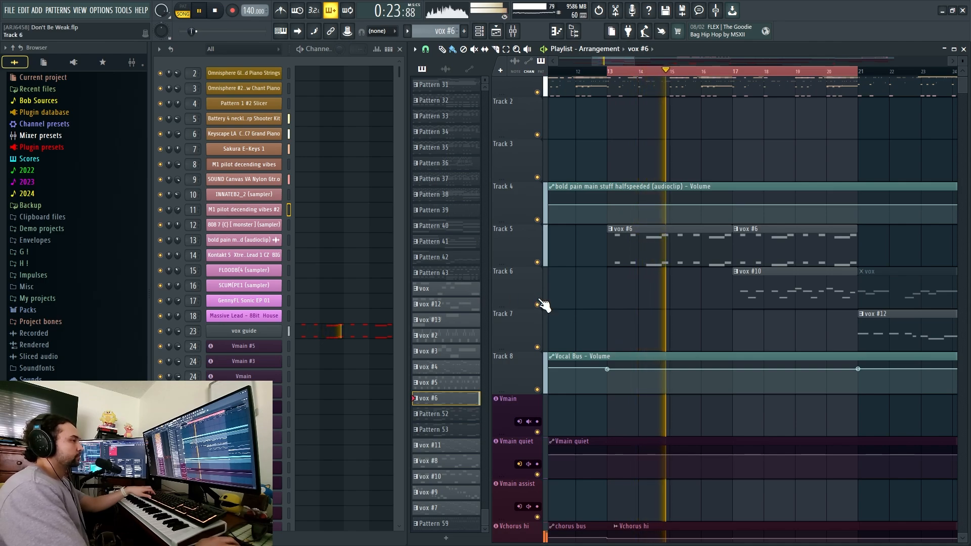
{"action": "left_click_drag", "start_coordinate": [630, 293], "coordinate": [607, 299]}
{"action": "left_click_drag", "start_coordinate": [656, 280], "coordinate": [635, 299]}
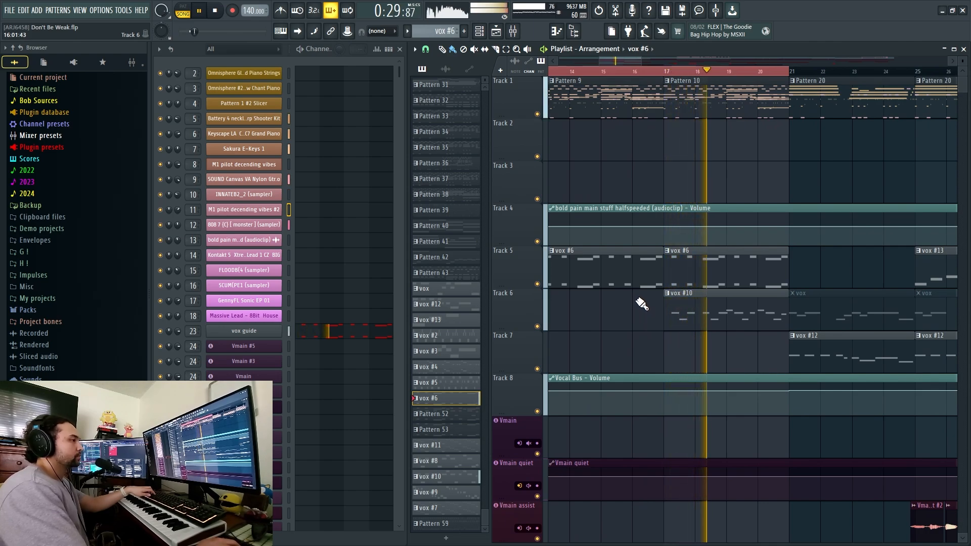
{"action": "scroll", "coordinate": [679, 294], "scroll_direction": "down", "scroll_amount": 1}
{"action": "scroll", "coordinate": [737, 289], "scroll_direction": "up", "scroll_amount": 1}
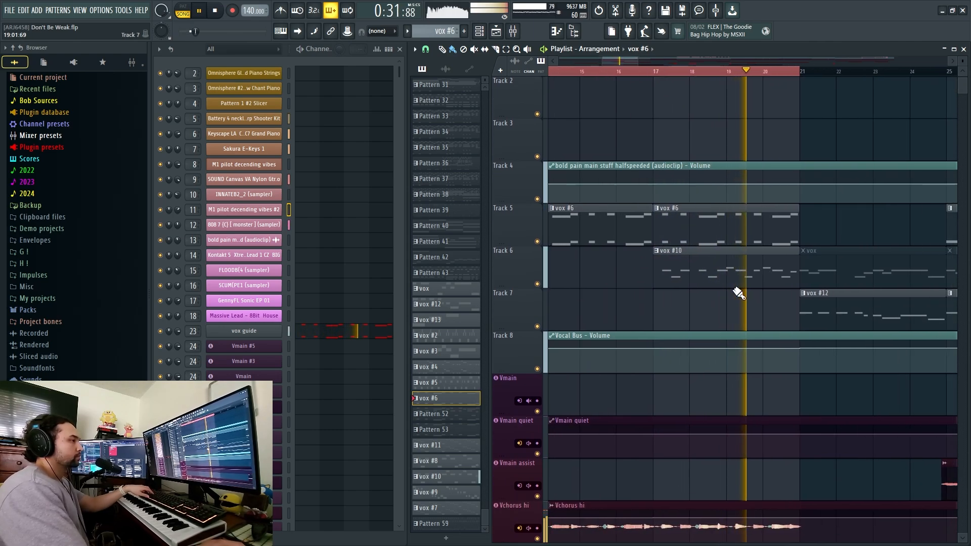
{"action": "scroll", "coordinate": [707, 293], "scroll_direction": "up", "scroll_amount": 1}
{"action": "scroll", "coordinate": [708, 293], "scroll_direction": "right", "scroll_amount": 3}
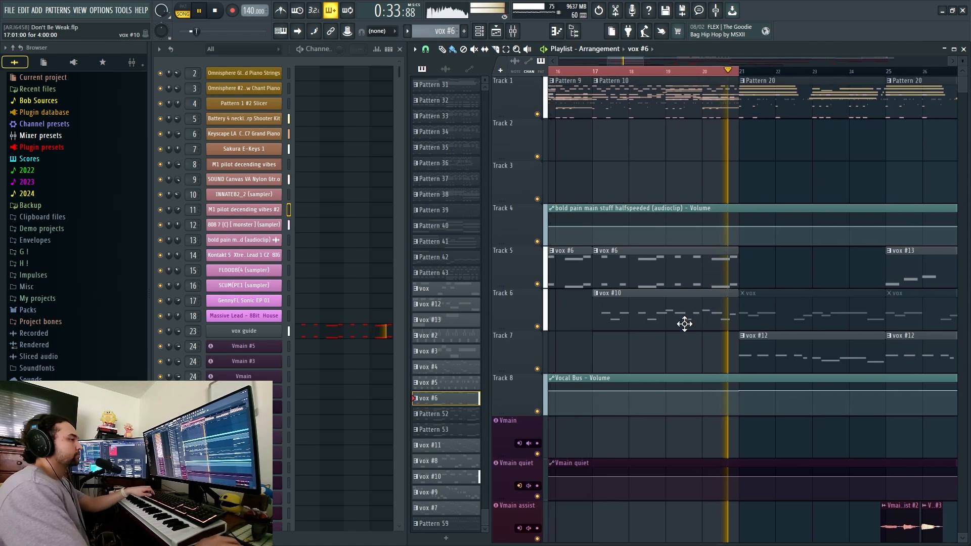
{"action": "key", "text": "space"}
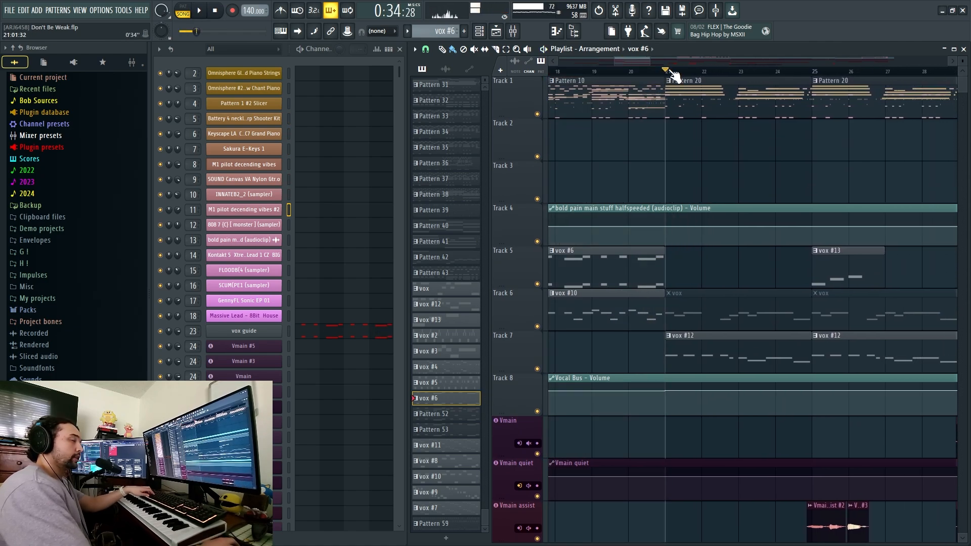
Set the playlist's loop selection to bars 21 to 25, leaving no clips selected
{"action": "left_click_drag", "start_coordinate": [672, 70], "coordinate": [776, 81]}
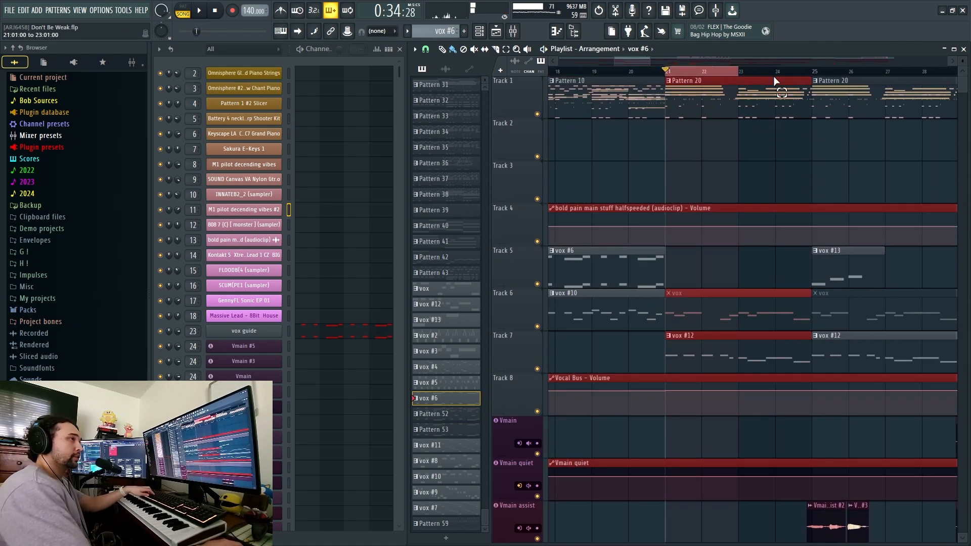
{"action": "key", "text": "ctrl+d"}
{"action": "left_click_drag", "start_coordinate": [773, 137], "coordinate": [709, 159]}
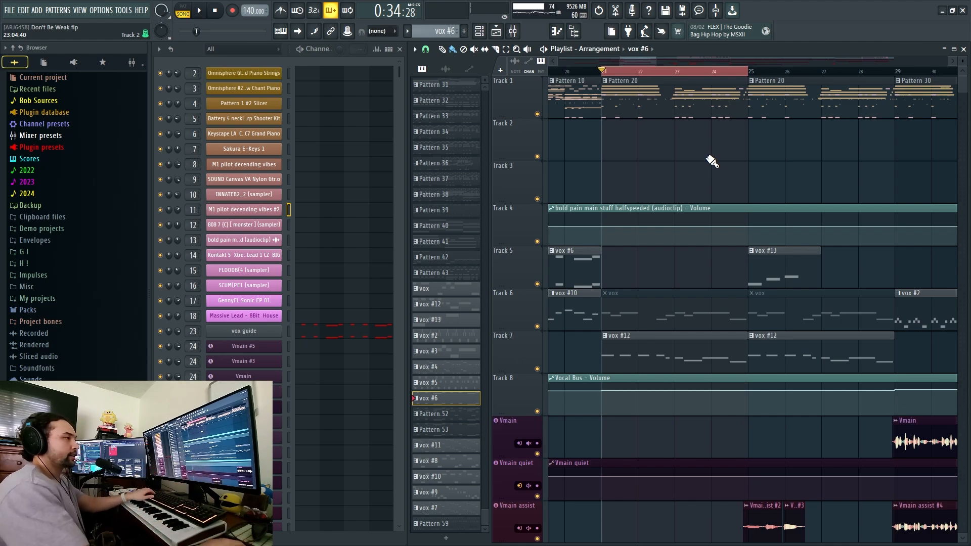
{"action": "left_click_drag", "start_coordinate": [659, 156], "coordinate": [664, 155]}
{"action": "scroll", "coordinate": [662, 160], "scroll_direction": "right", "scroll_amount": 2}
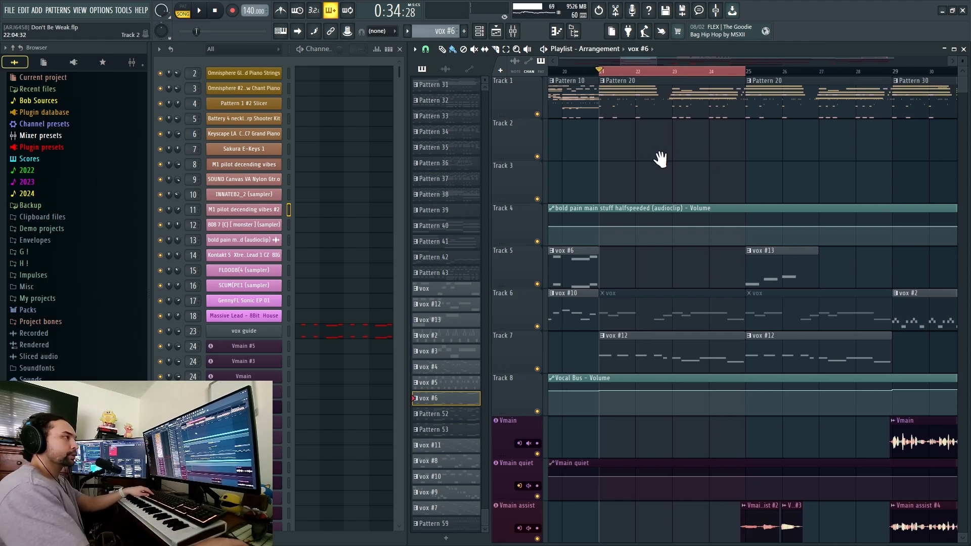
Play the section from bar 21 and mute the vox guide channel
{"action": "key", "text": "space"}
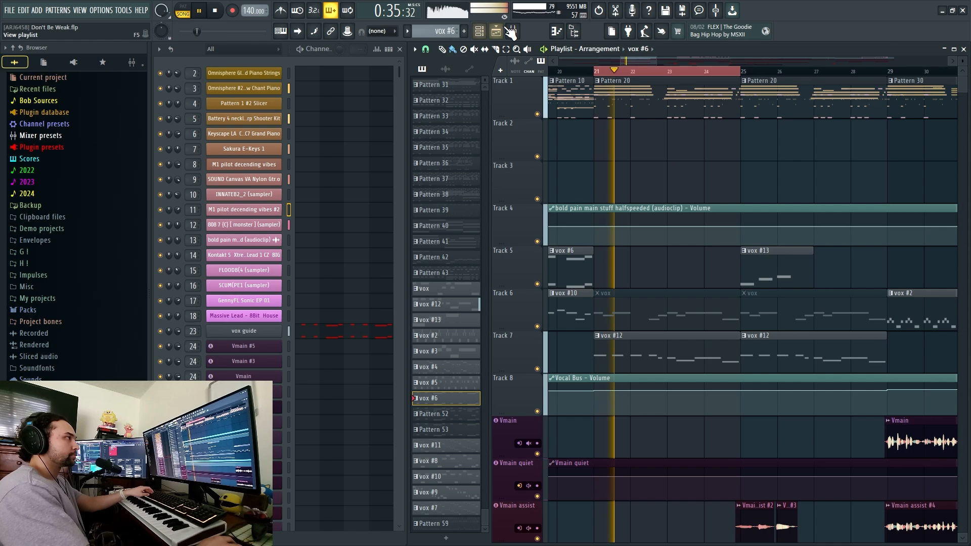
{"action": "key", "text": "F9"}
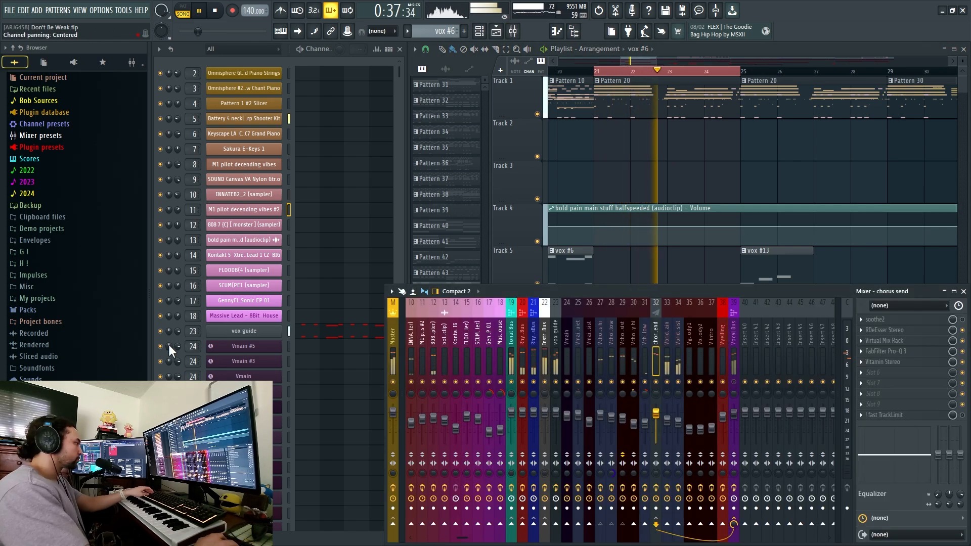
{"action": "key", "text": "F9"}
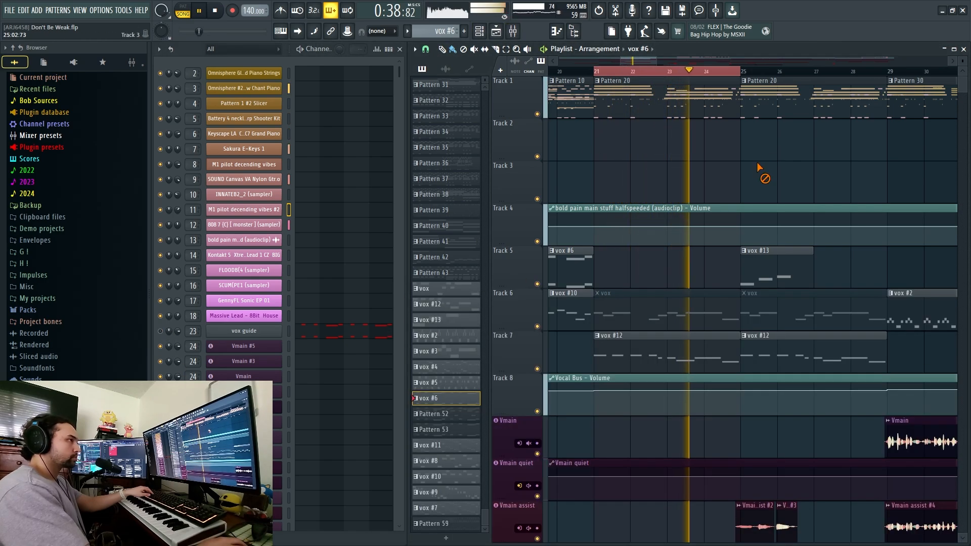
Select Pattern 20 and view the Omnisphere #2 Snow Chant Piano notes in the piano roll
{"action": "left_click", "coordinate": [676, 98]}
{"action": "left_click", "coordinate": [358, 91]}
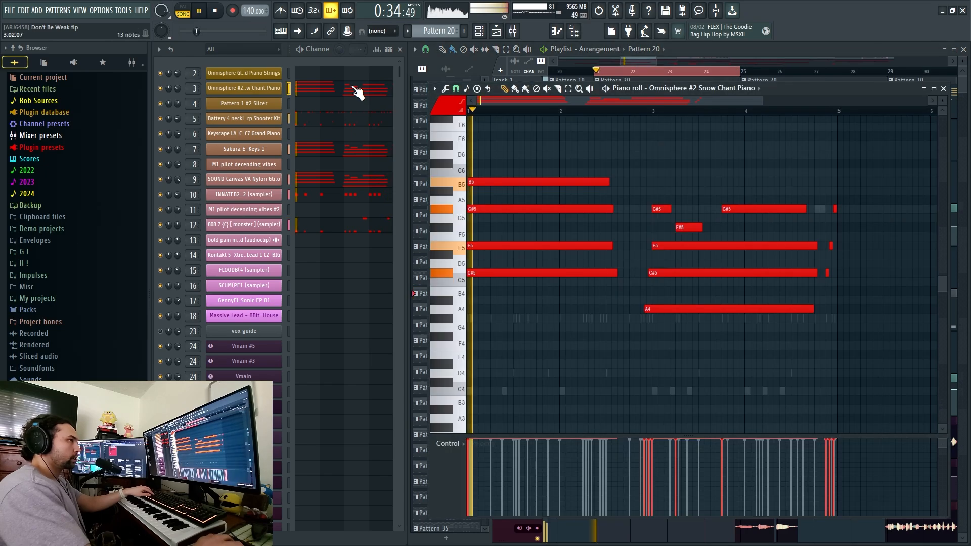
{"action": "scroll", "coordinate": [617, 239], "scroll_direction": "up", "scroll_amount": 1}
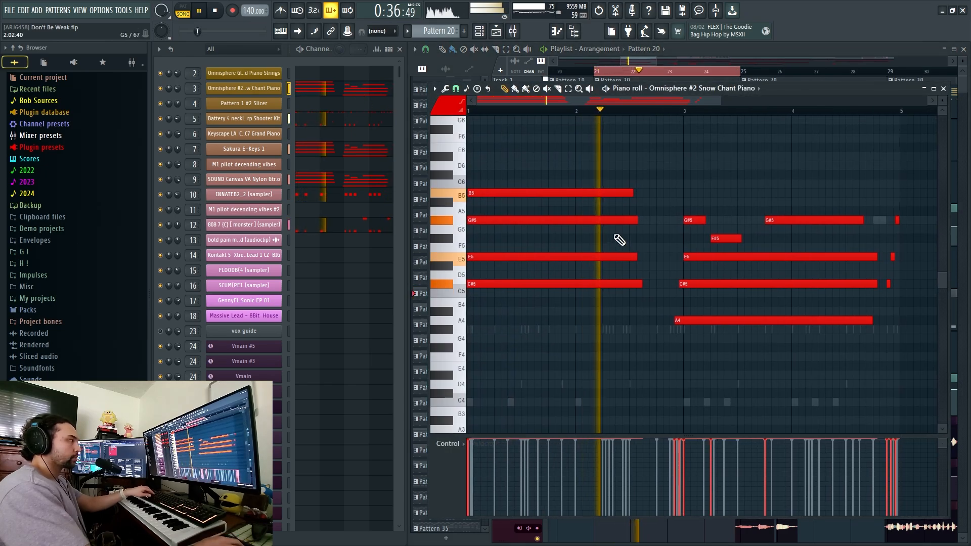
Solo the Omnisphere #2 Snow Chant Piano mixer track and play the section from bar 21
{"action": "key", "text": "space"}
{"action": "left_click", "coordinate": [519, 35]}
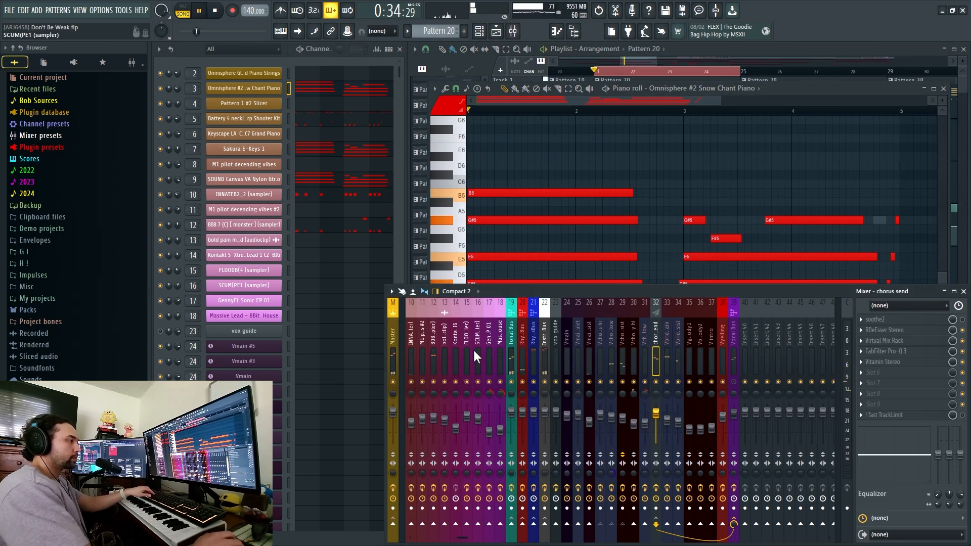
{"action": "scroll", "coordinate": [472, 354], "scroll_direction": "left", "scroll_amount": 3}
{"action": "left_click", "coordinate": [434, 372]}
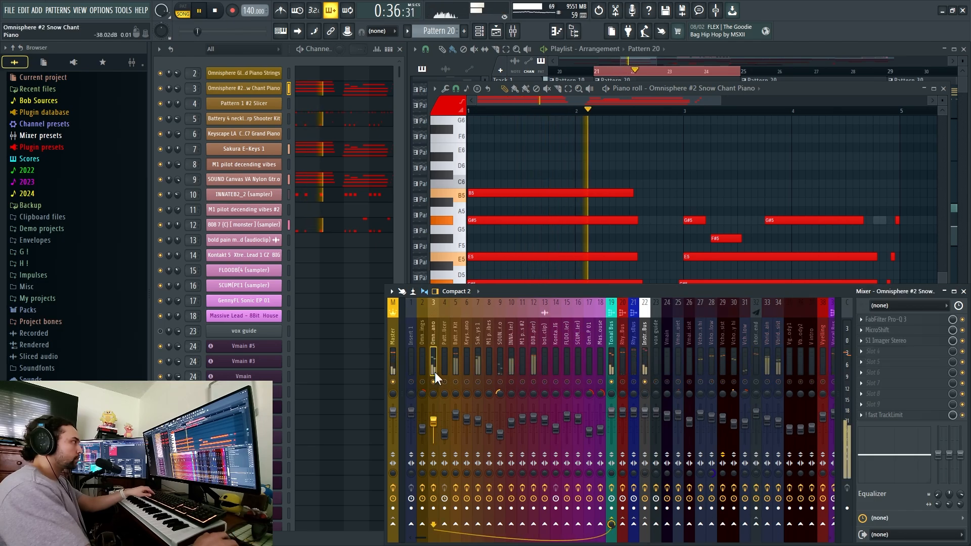
Examine the Snow Chant Piano patch in Omnisphere, and return to its notes in the piano roll
{"action": "key", "text": "space"}
{"action": "left_click", "coordinate": [259, 87]}
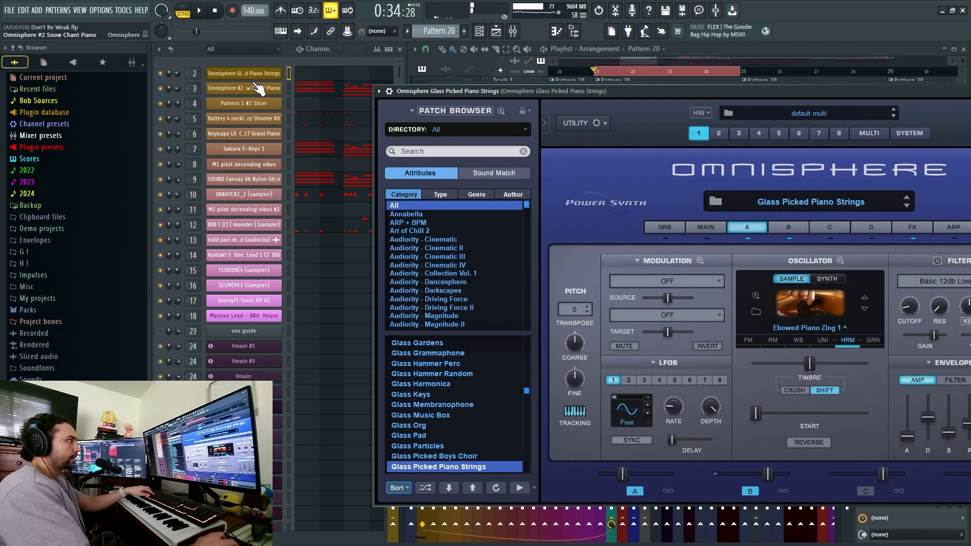
{"action": "left_click", "coordinate": [260, 90]}
{"action": "left_click", "coordinate": [263, 94]}
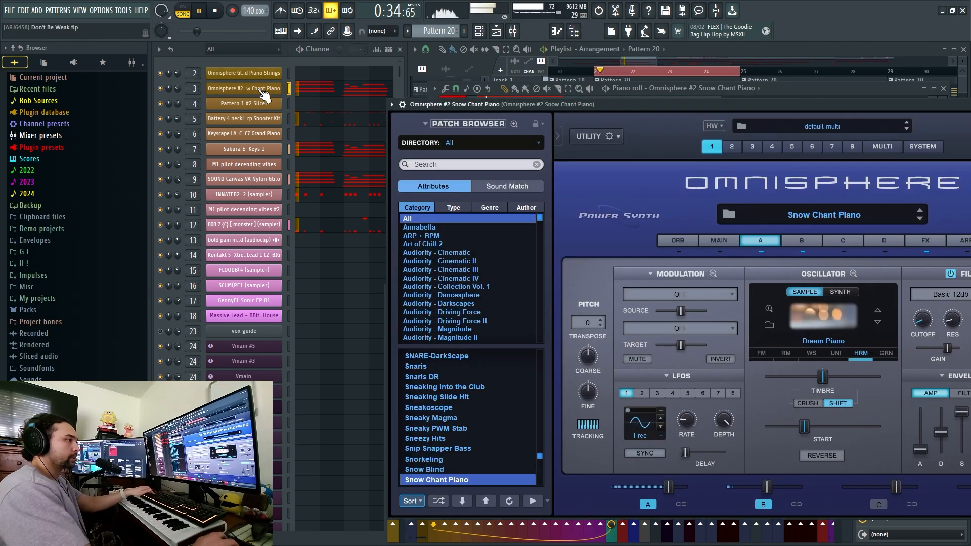
{"action": "left_click_drag", "start_coordinate": [651, 102], "coordinate": [506, 111]}
{"action": "left_click", "coordinate": [944, 115]}
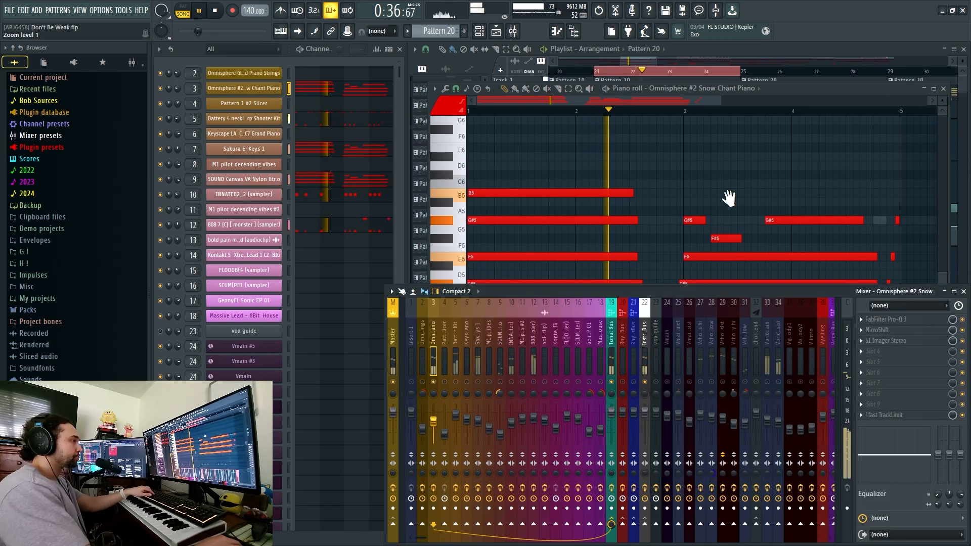
{"action": "left_click", "coordinate": [728, 198]}
{"action": "scroll", "coordinate": [661, 230], "scroll_direction": "up", "scroll_amount": 2}
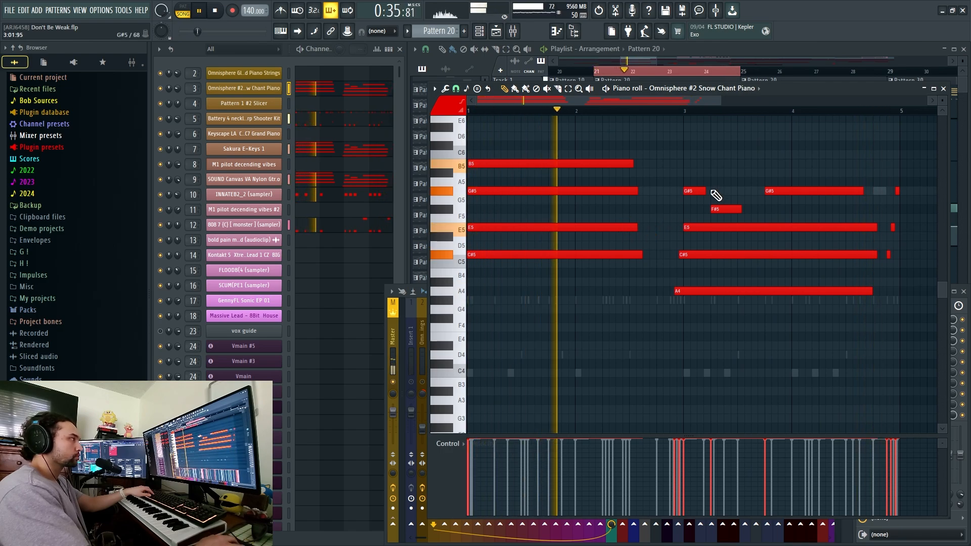
Solo the Battery 4 mixer track in place of the Omnisphere #2 track during playback
{"action": "left_click", "coordinate": [416, 305]}
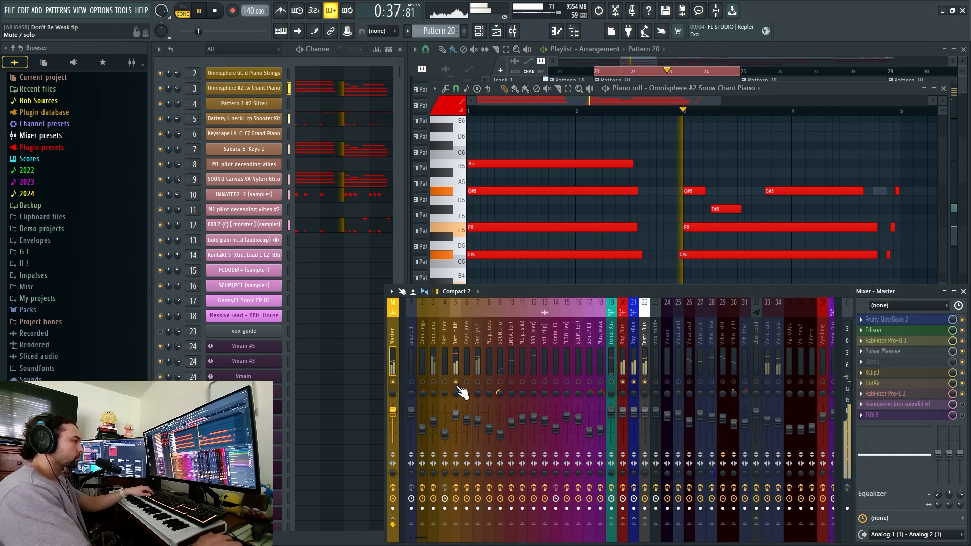
{"action": "left_click", "coordinate": [456, 366]}
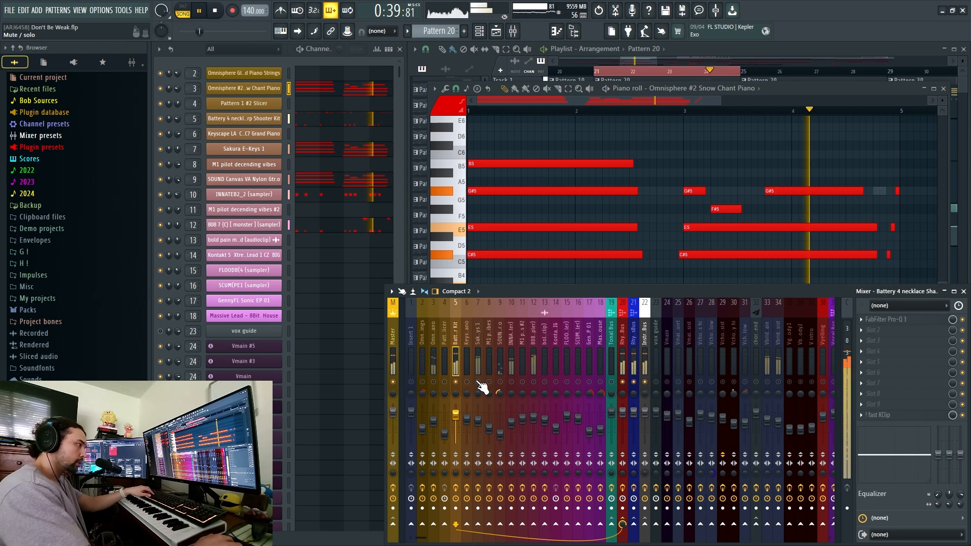
Solo the Sakura E-Keys 1 mixer track and examine its Pattern 20 notes in the piano roll during playback
{"action": "left_click", "coordinate": [476, 367]}
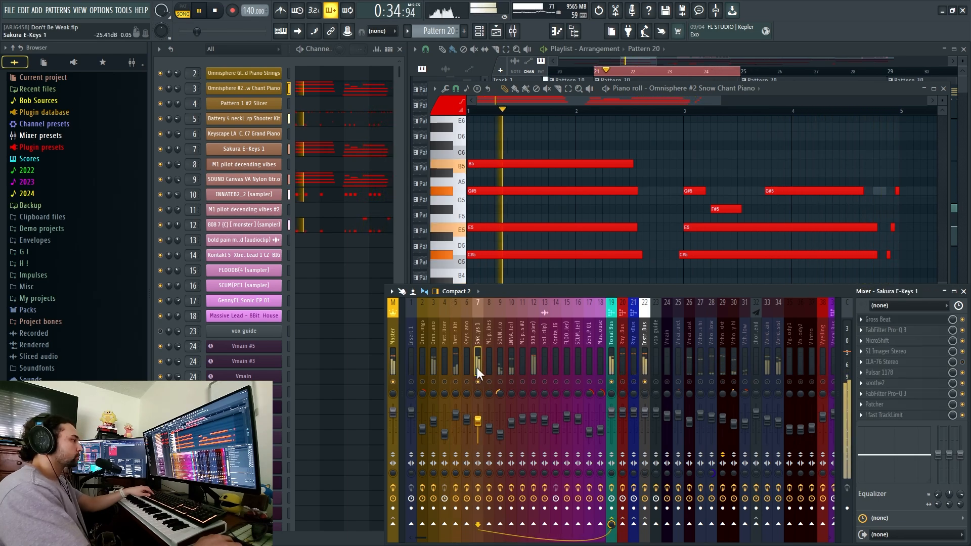
{"action": "left_click", "coordinate": [347, 148]}
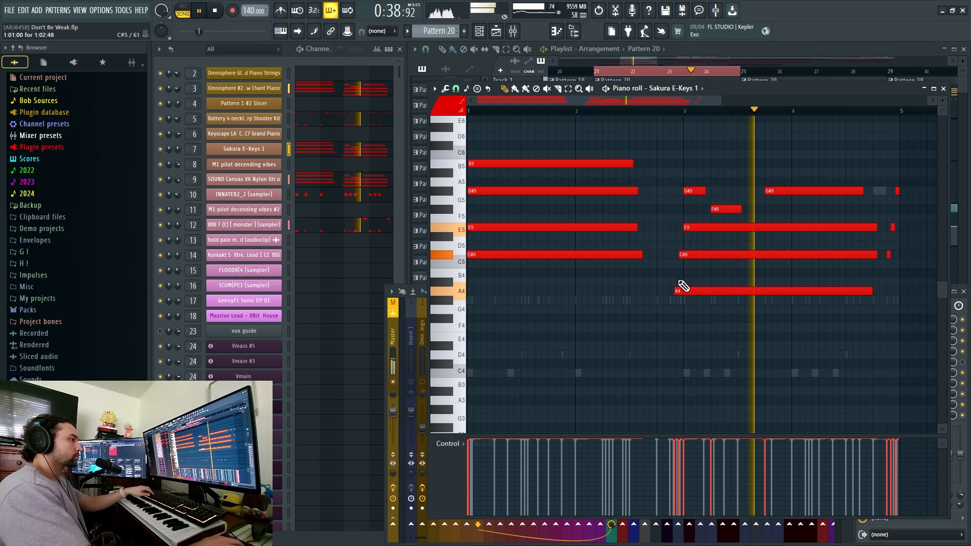
{"action": "scroll", "coordinate": [627, 275], "scroll_direction": "down", "scroll_amount": 1}
{"action": "scroll", "coordinate": [606, 279], "scroll_direction": "down", "scroll_amount": 1}
{"action": "scroll", "coordinate": [587, 283], "scroll_direction": "up", "scroll_amount": 2}
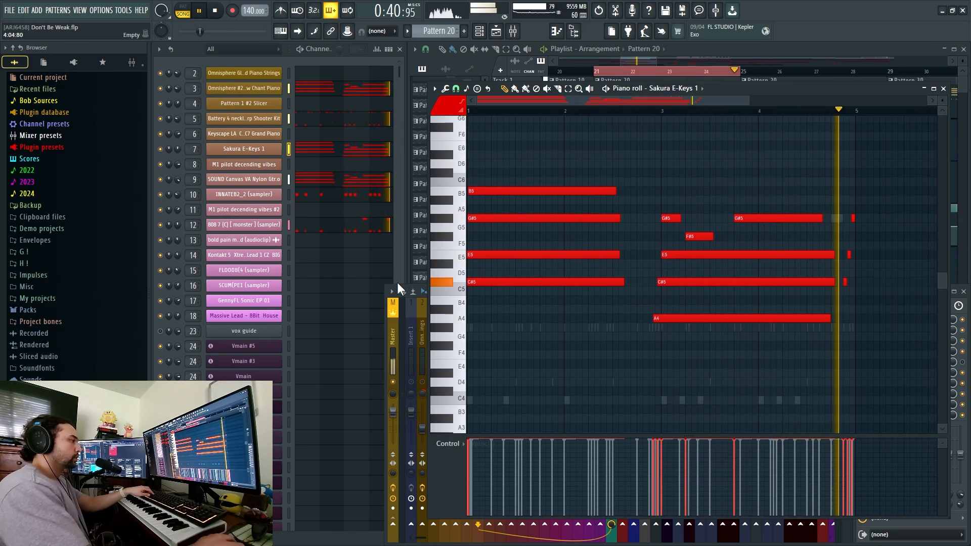
{"action": "left_click", "coordinate": [385, 350]}
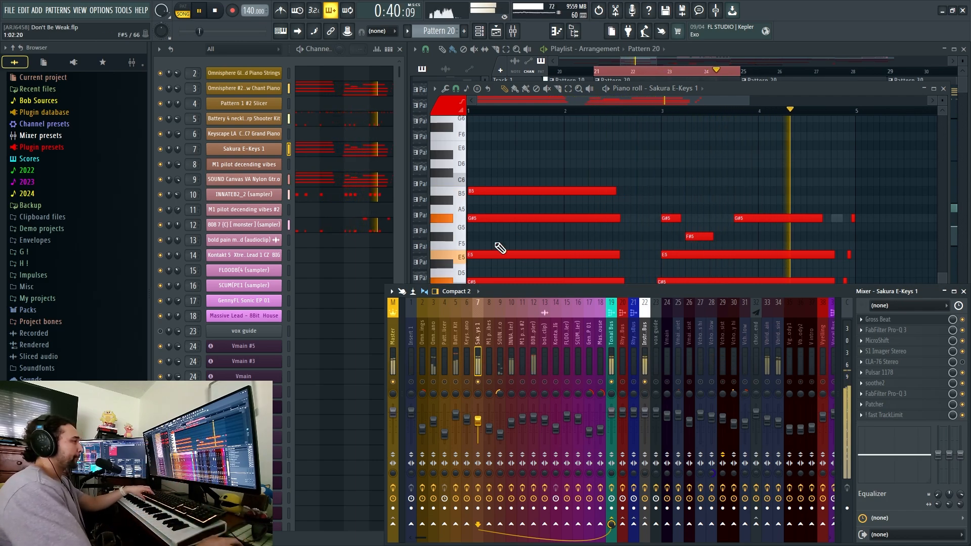
{"action": "key", "text": "space"}
Solo the SOUND Canvas VA Nylon Gtr.o mixer track, view its instrument patch, and play the section from bar 21
{"action": "left_click", "coordinate": [501, 360]}
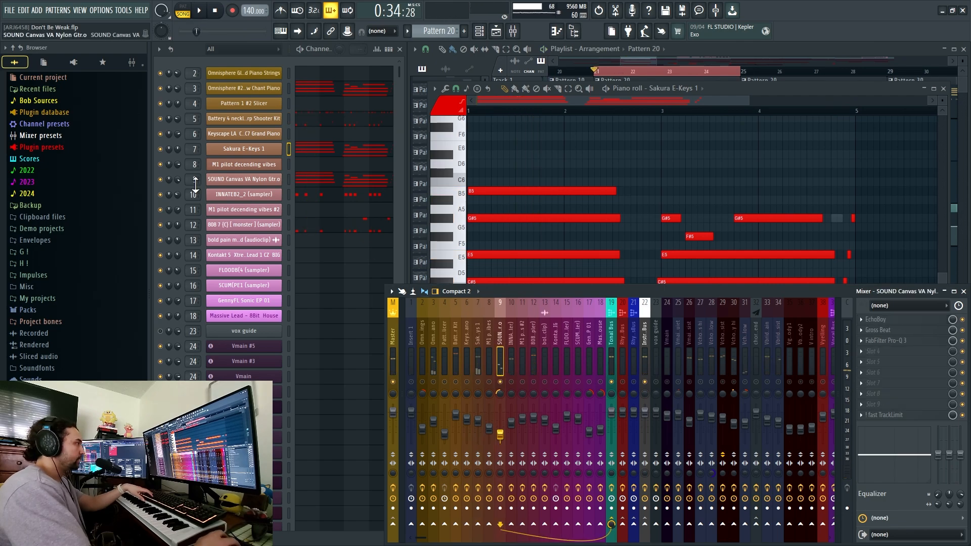
{"action": "left_click", "coordinate": [263, 185]}
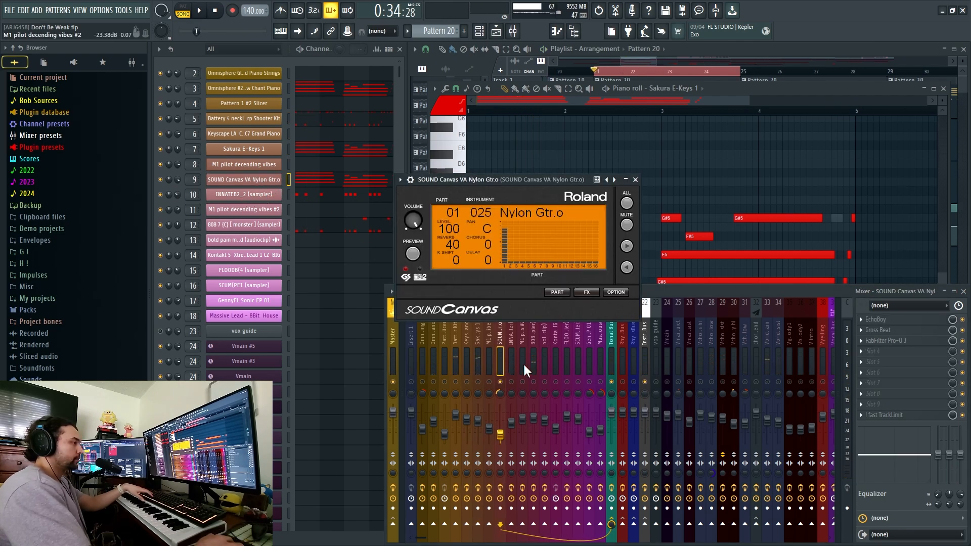
{"action": "left_click", "coordinate": [500, 364]}
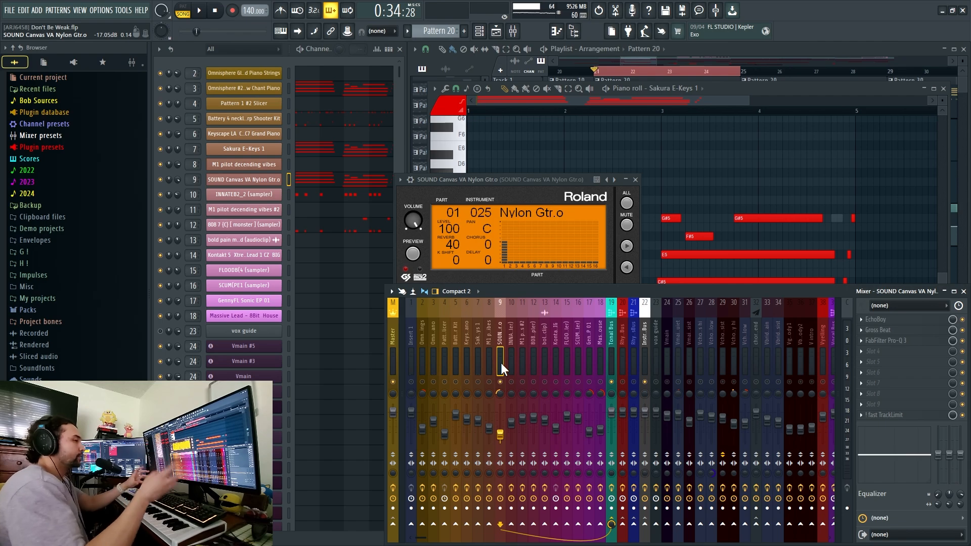
{"action": "key", "text": "space"}
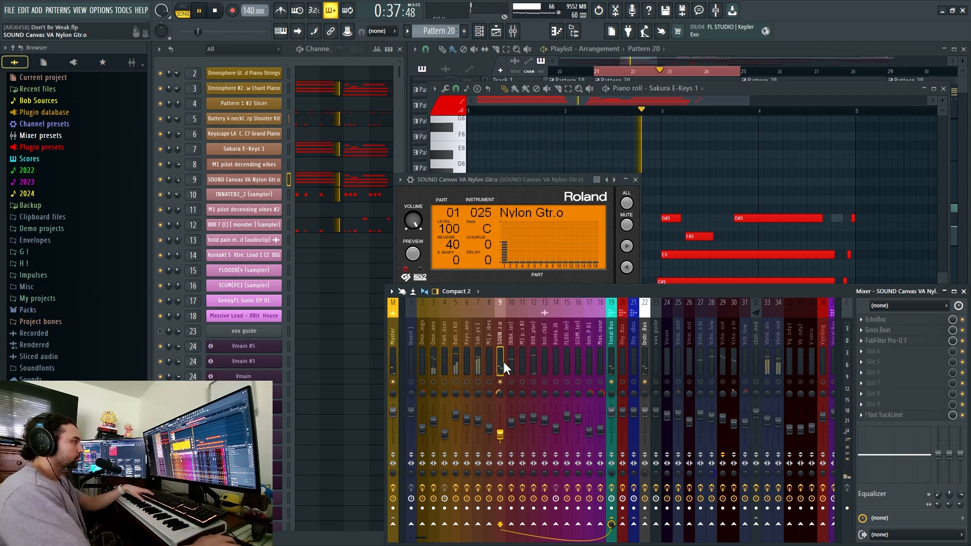
View the SOUND Canvas VA Nylon Gtr.o notes in the piano roll, and return the mixer to the full mix
{"action": "left_click", "coordinate": [358, 181]}
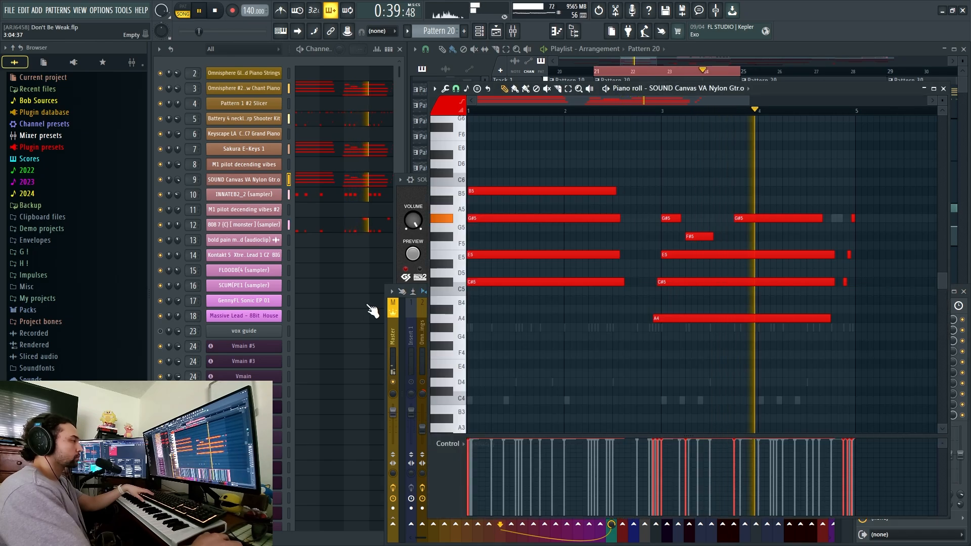
{"action": "left_click", "coordinate": [384, 335]}
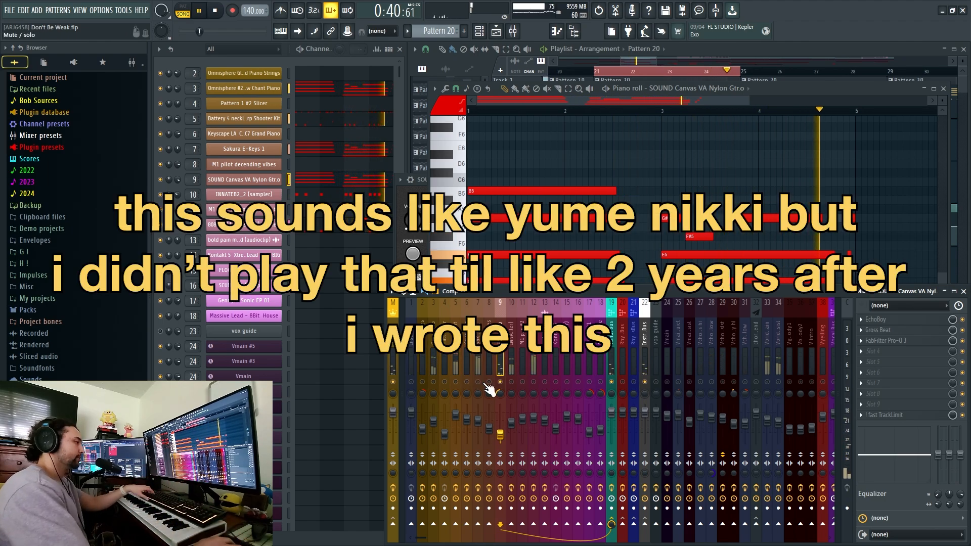
{"action": "left_click", "coordinate": [511, 364]}
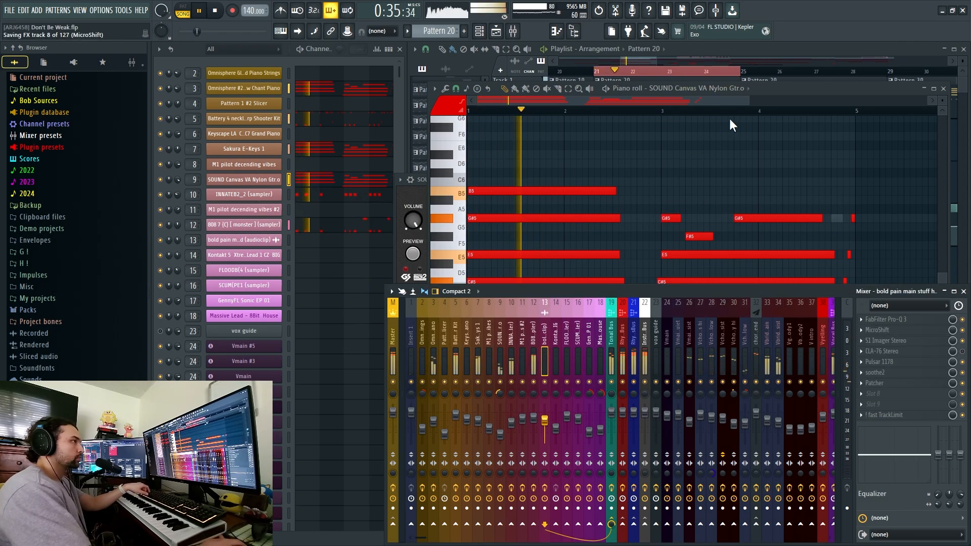
Extend the playlist's loop selection through to bar 29 and examine the vocal clips and guide patterns during playback
{"action": "left_click", "coordinate": [709, 78]}
{"action": "scroll", "coordinate": [707, 161], "scroll_direction": "down", "scroll_amount": 1}
{"action": "scroll", "coordinate": [712, 165], "scroll_direction": "down", "scroll_amount": 10}
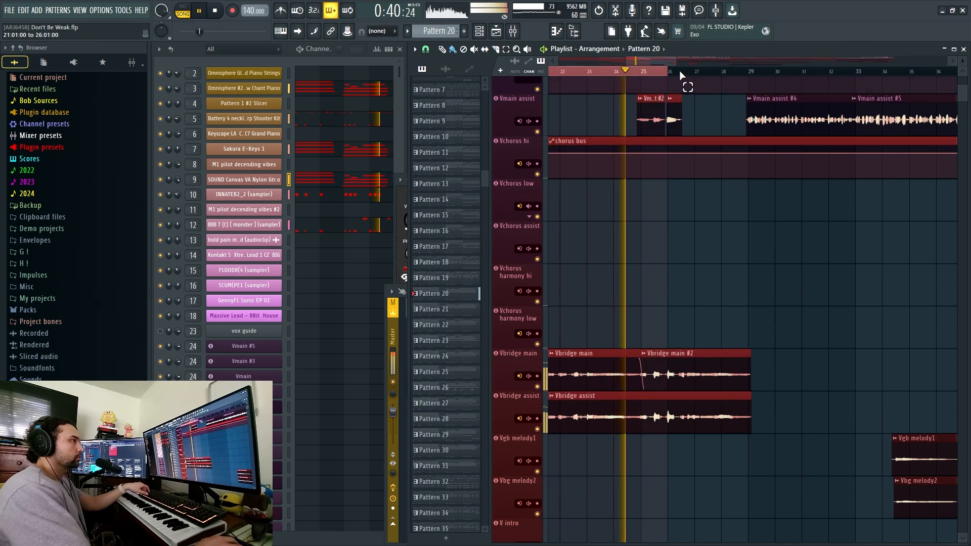
{"action": "scroll", "coordinate": [708, 212], "scroll_direction": "up", "scroll_amount": 6}
{"action": "scroll", "coordinate": [688, 260], "scroll_direction": "up", "scroll_amount": 3}
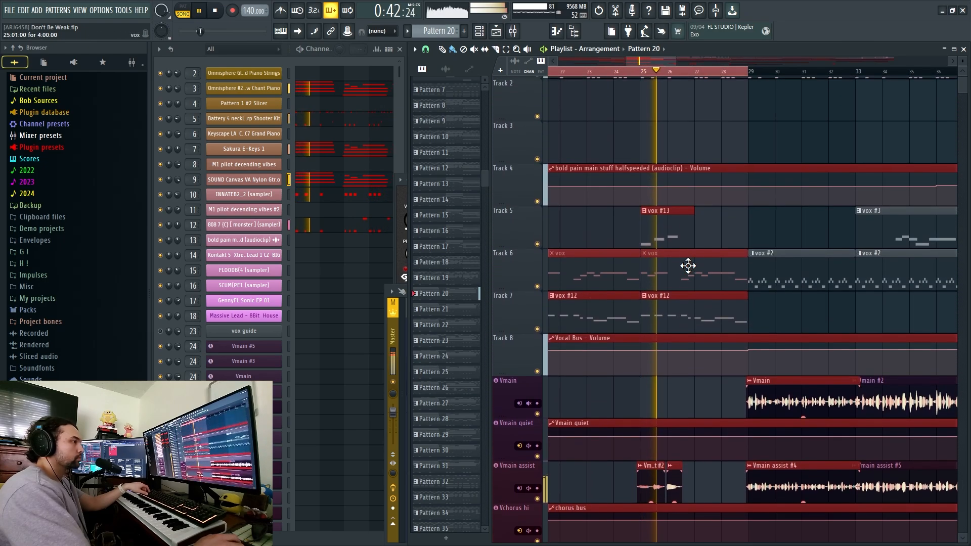
{"action": "scroll", "coordinate": [700, 244], "scroll_direction": "up", "scroll_amount": 1}
{"action": "scroll", "coordinate": [697, 242], "scroll_direction": "up", "scroll_amount": 1}
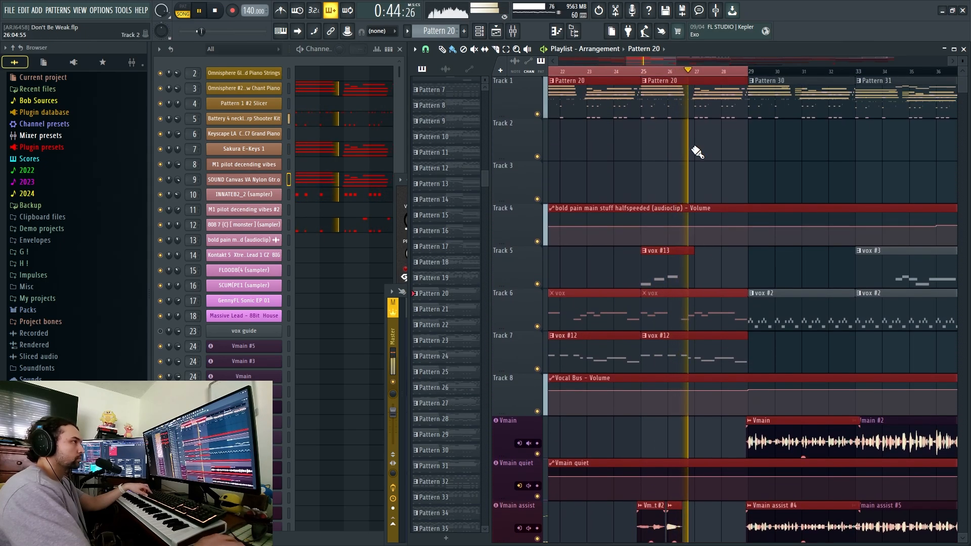
{"action": "key", "text": "ctrl+d"}
{"action": "left_click_drag", "start_coordinate": [759, 150], "coordinate": [646, 186]}
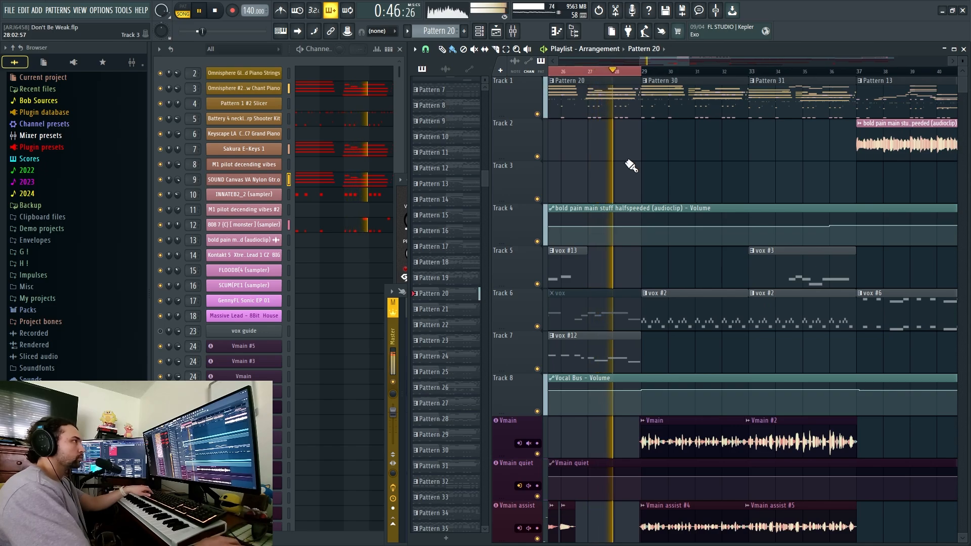
Loop bars 29 to 33 with Pattern 30 selected, and play the section with the mixer showing
{"action": "left_click", "coordinate": [512, 31]}
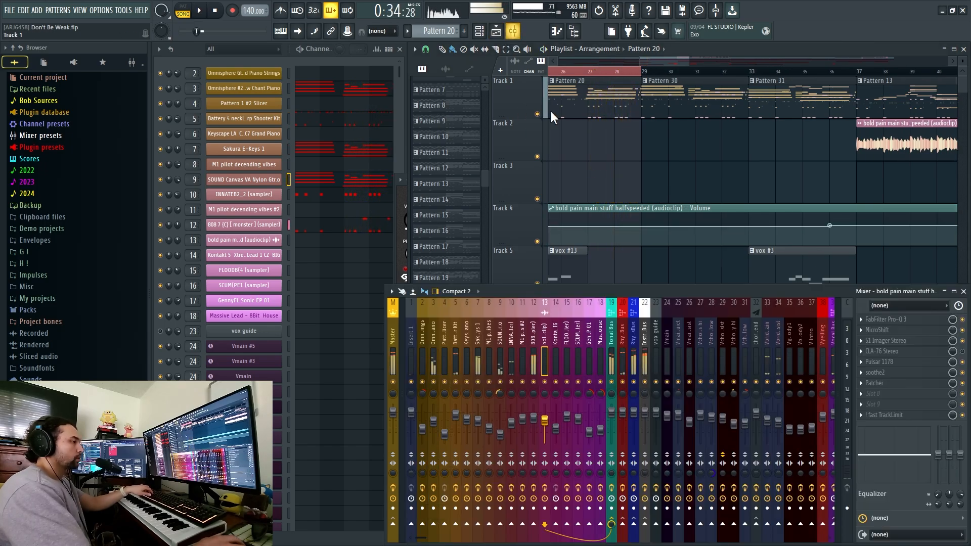
{"action": "left_click_drag", "start_coordinate": [641, 70], "coordinate": [728, 96]}
{"action": "key", "text": "ctrl+d"}
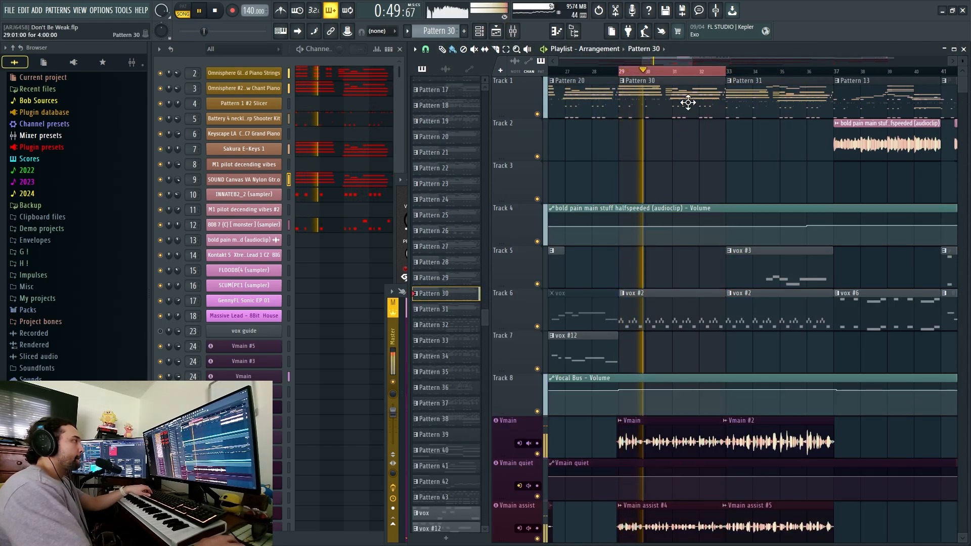
{"action": "key", "text": "space"}
{"action": "left_click", "coordinate": [513, 31]}
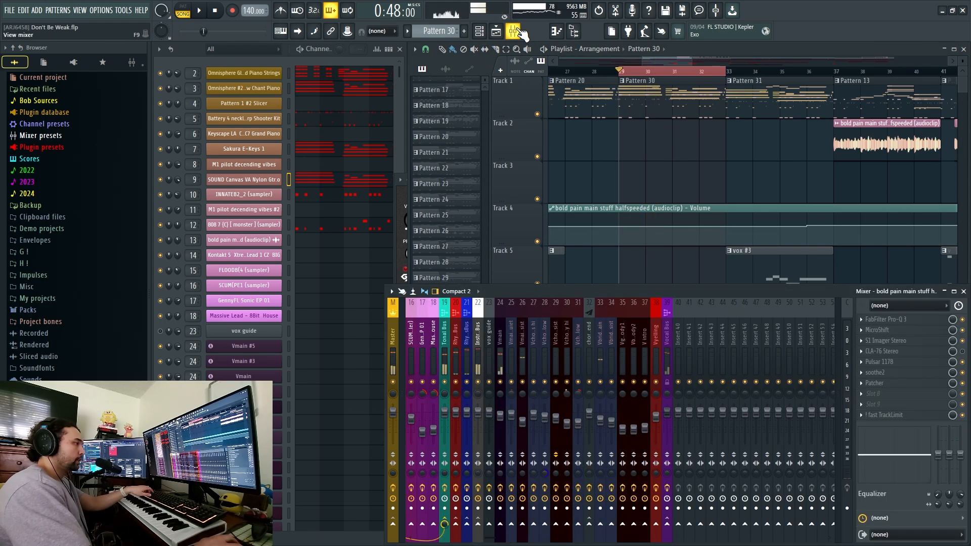
{"action": "key", "text": "space"}
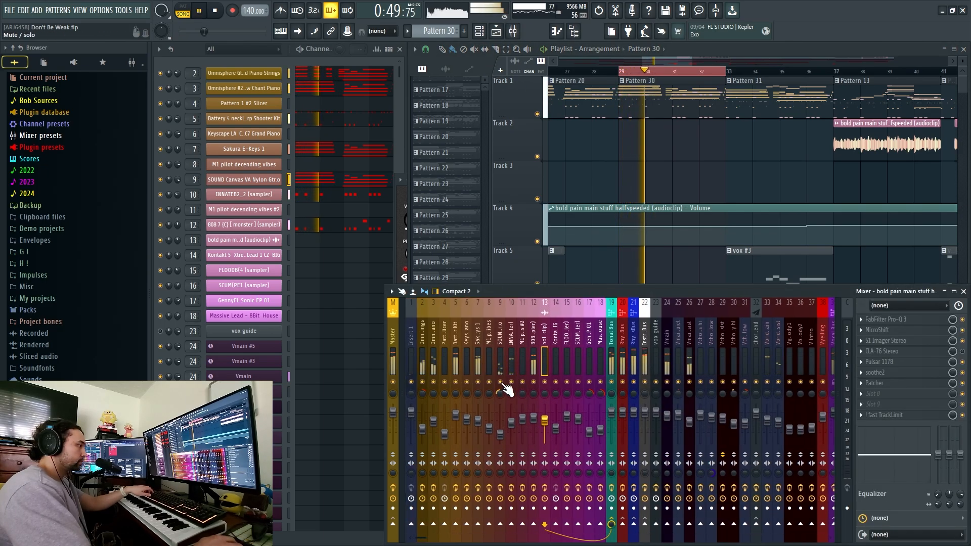
Solo the Omnisphere Glass Picked Piano Strings mixer track and view its patch in Omnisphere
{"action": "left_click", "coordinate": [426, 384]}
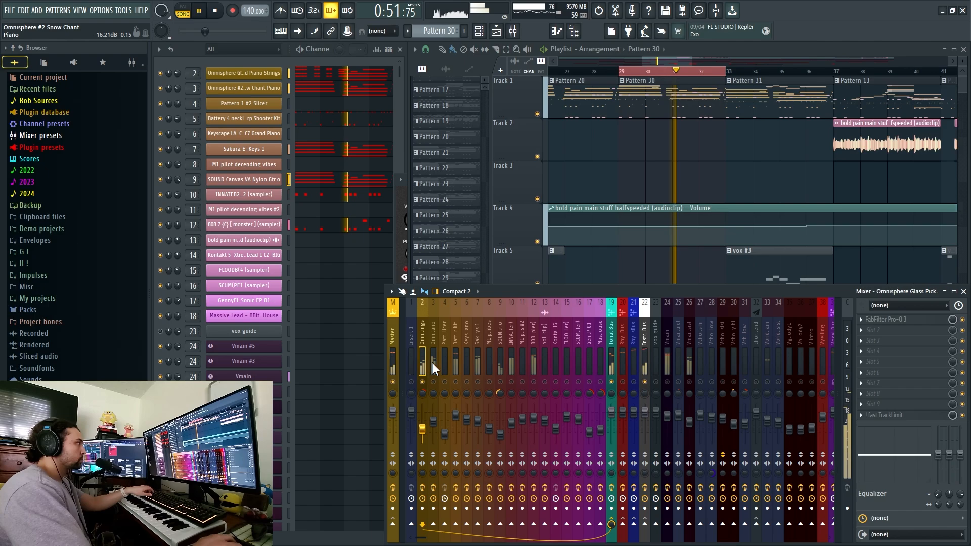
{"action": "key", "text": "space"}
{"action": "left_click", "coordinate": [244, 73]}
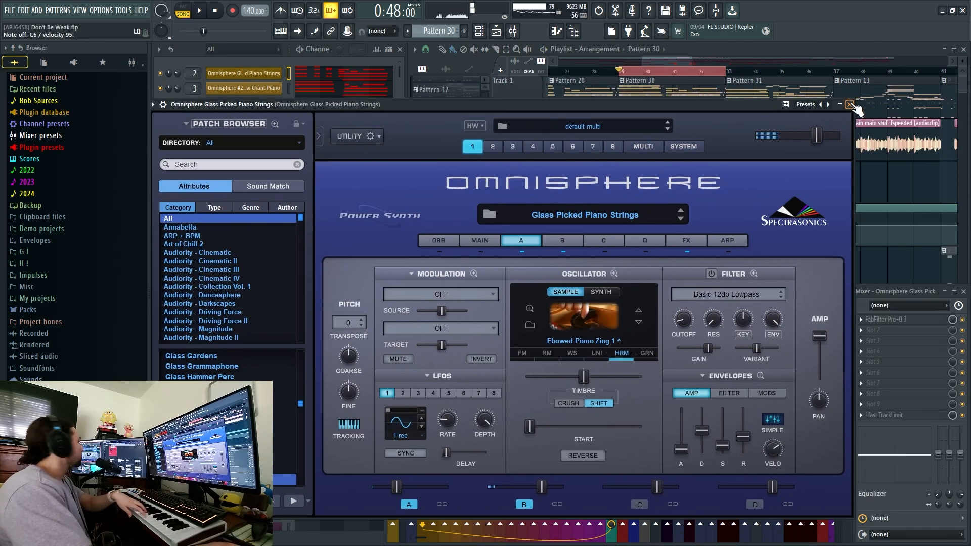
{"action": "left_click", "coordinate": [851, 105]}
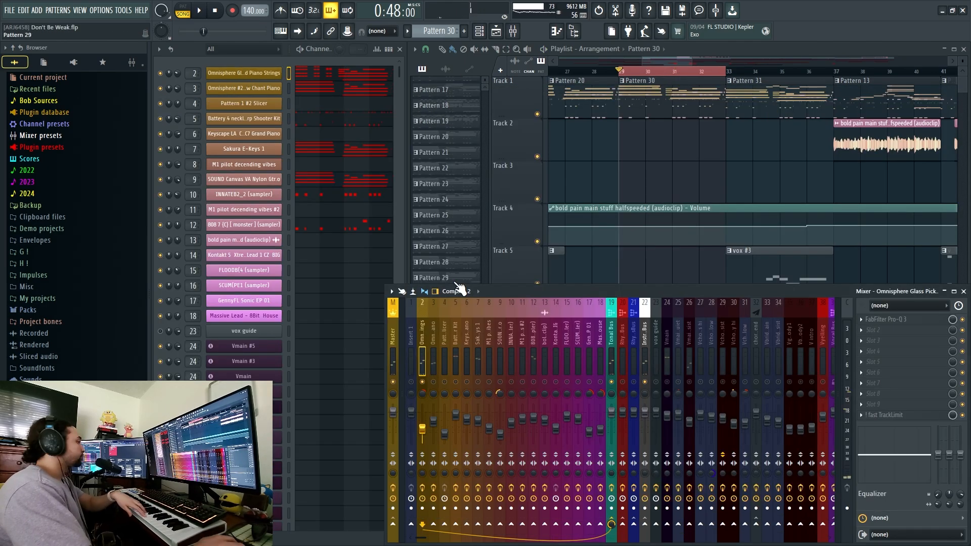
Play the Omnisphere Glass Picked Piano Strings notes in the piano roll, and return to the full mix and playlist
{"action": "left_click", "coordinate": [304, 75]}
{"action": "key", "text": "space"}
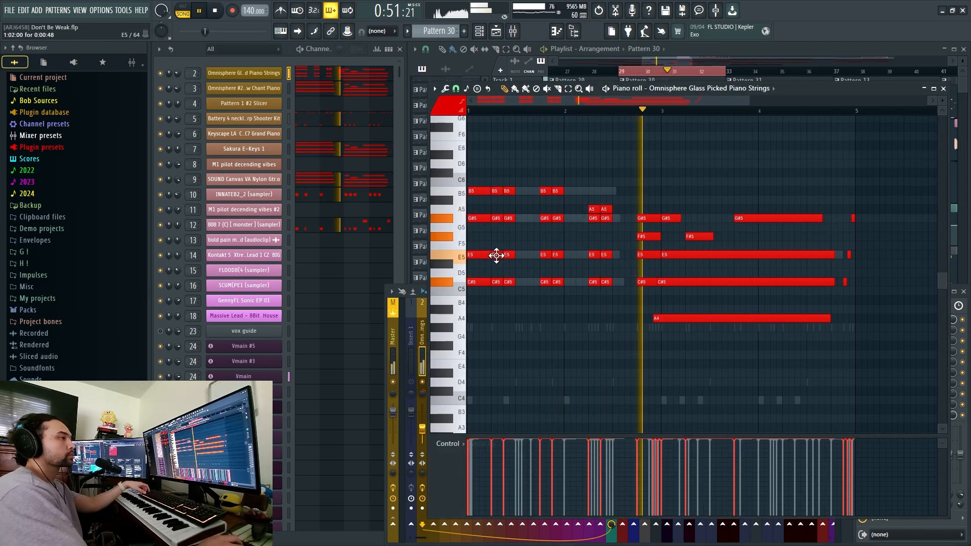
{"action": "left_click", "coordinate": [388, 357]}
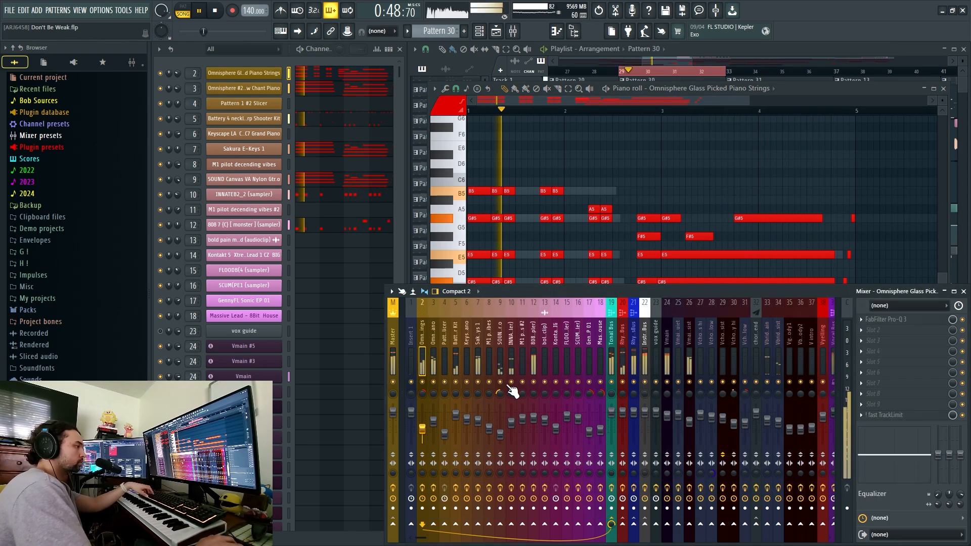
{"action": "left_click", "coordinate": [943, 89]}
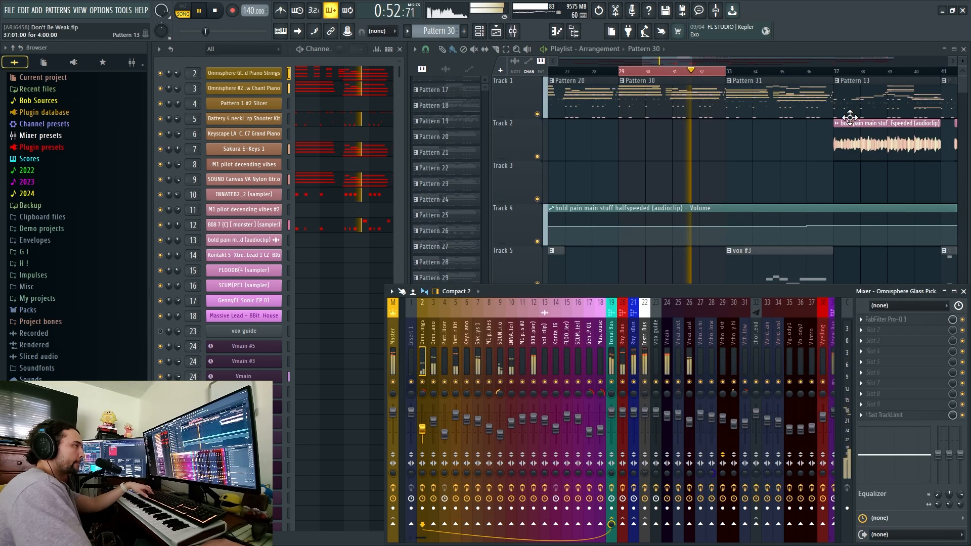
Loop bars 33 to 37, select Pattern 31, and play it while viewing the Keyscape LA Custom C7 Grand Piano notes
{"action": "left_click", "coordinate": [849, 117]}
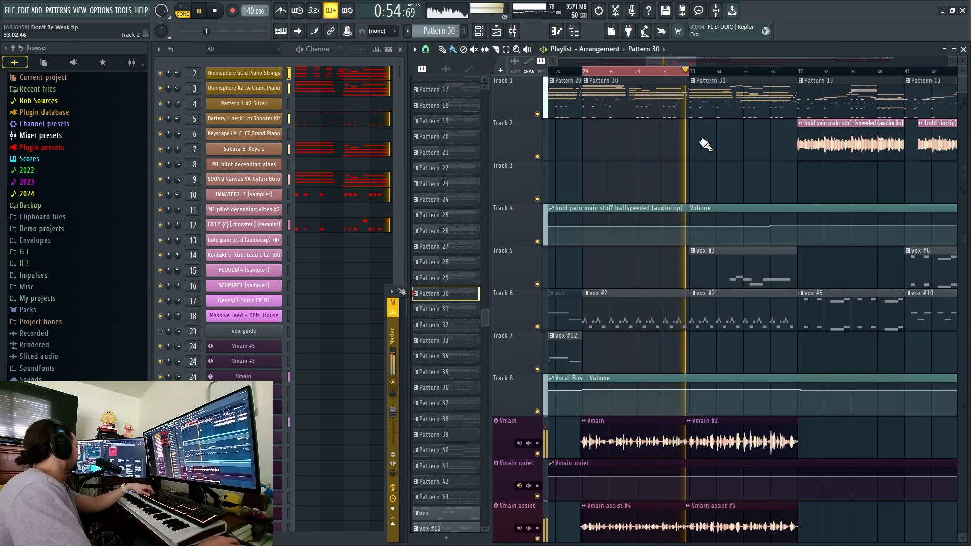
{"action": "key", "text": "space"}
{"action": "key", "text": "ctrl+Right"}
{"action": "left_click", "coordinate": [762, 96]}
{"action": "left_click", "coordinate": [367, 134]}
{"action": "scroll", "coordinate": [571, 187], "scroll_direction": "up", "scroll_amount": 2}
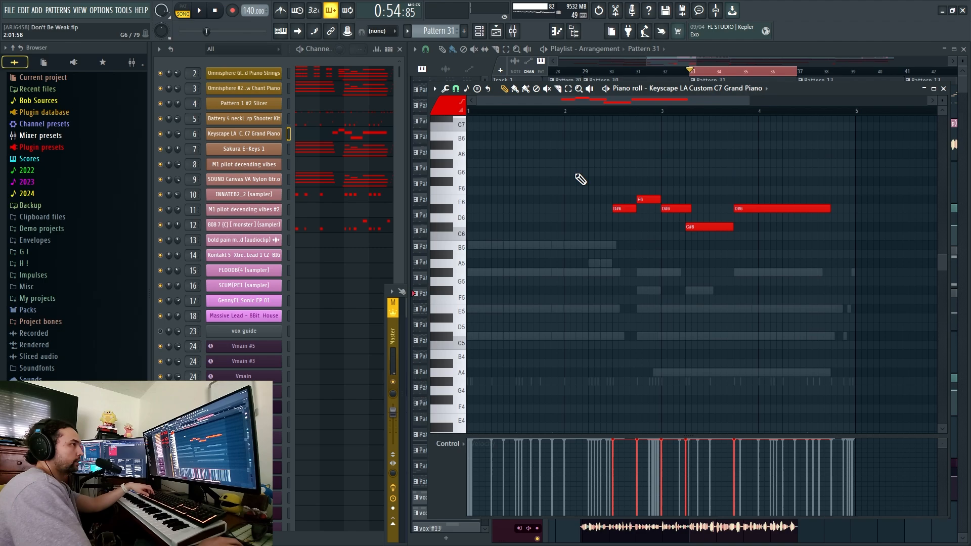
{"action": "key", "text": "space"}
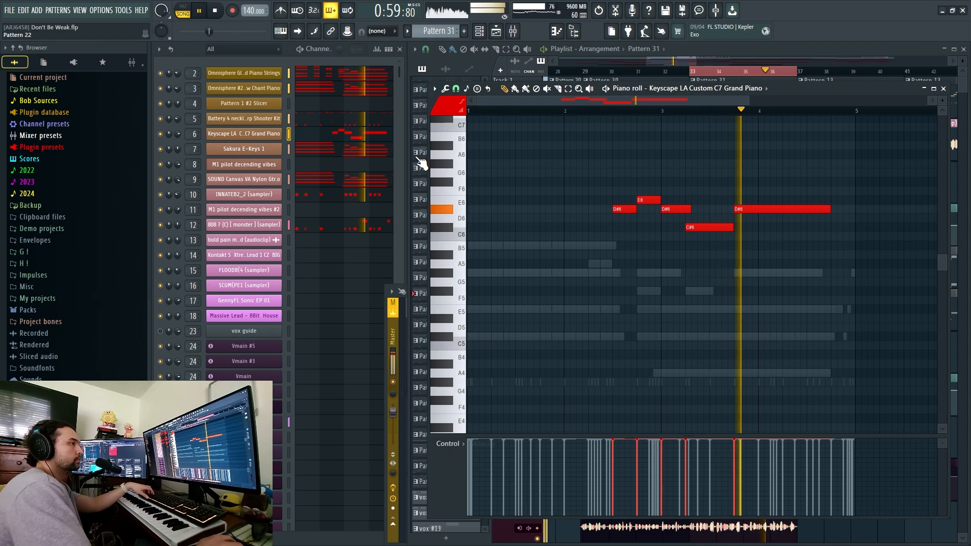
{"action": "left_click", "coordinate": [947, 90]}
{"action": "key", "text": "space"}
Locate the Vgb melody1 and Vbg melody2 vocal clips in the playlist, and mute the Vmain track
{"action": "scroll", "coordinate": [738, 192], "scroll_direction": "down", "scroll_amount": 10}
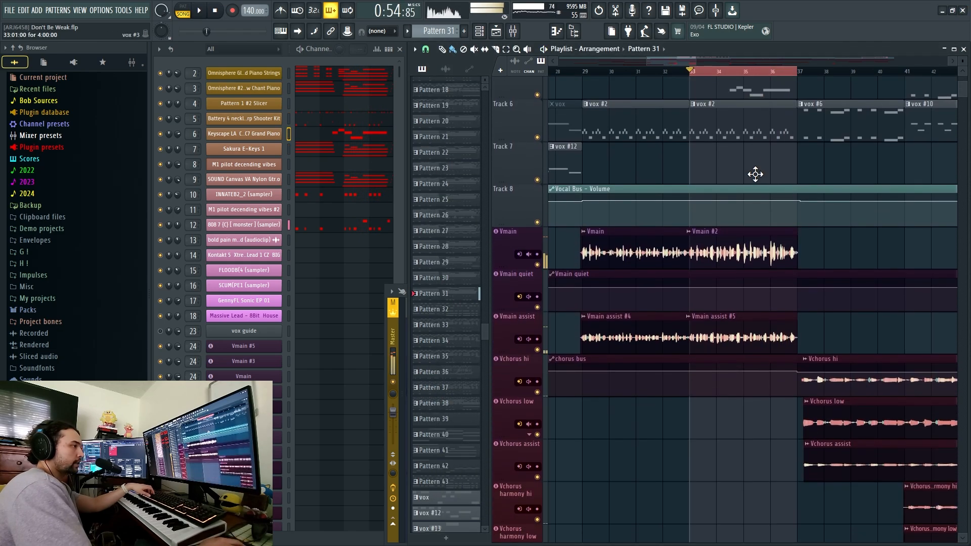
{"action": "key", "text": "F9"}
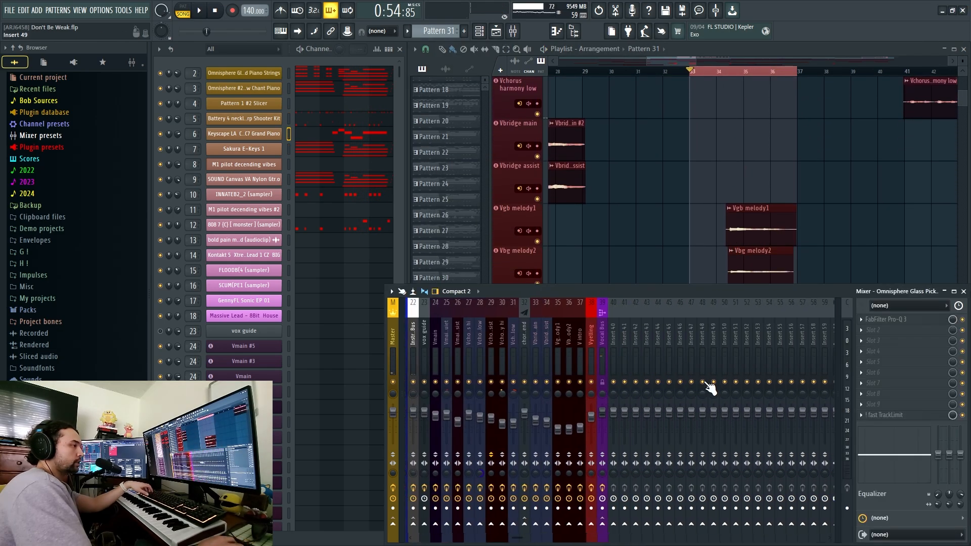
{"action": "left_click", "coordinate": [723, 259]}
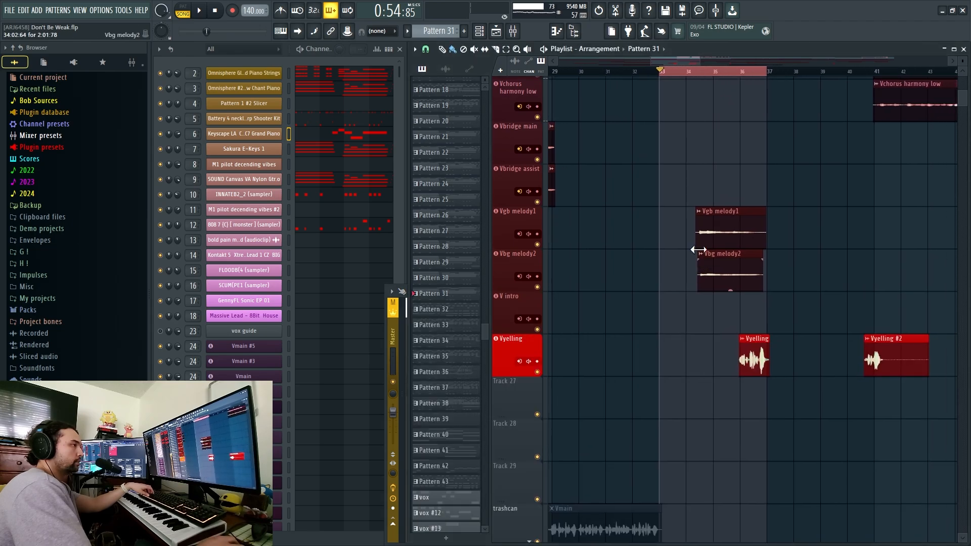
{"action": "scroll", "coordinate": [615, 282], "scroll_direction": "up", "scroll_amount": 9}
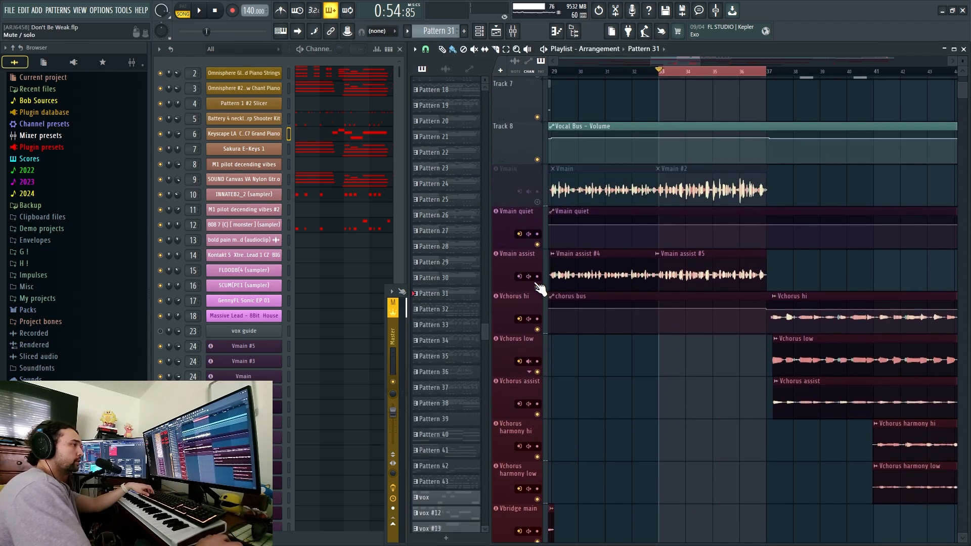
Play the section from bar 33 with Vyelling muted and the Vocal Bus soloed to hear the background melody vocals
{"action": "key", "text": "space"}
{"action": "scroll", "coordinate": [655, 273], "scroll_direction": "down", "scroll_amount": 6}
{"action": "scroll", "coordinate": [656, 274], "scroll_direction": "down", "scroll_amount": 2}
{"action": "scroll", "coordinate": [642, 243], "scroll_direction": "up", "scroll_amount": 3, "text": "ctrl"}
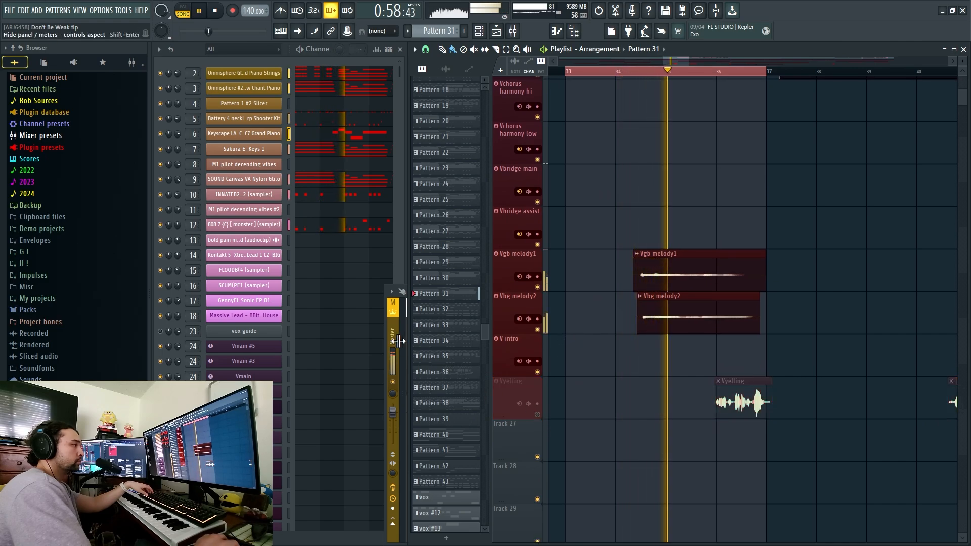
{"action": "left_click", "coordinate": [529, 404]}
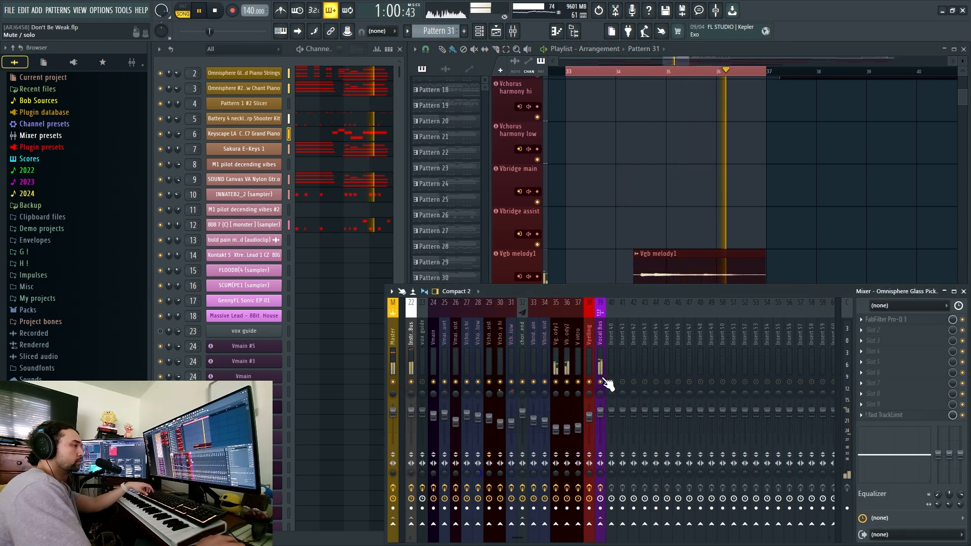
{"action": "right_click", "coordinate": [674, 197]}
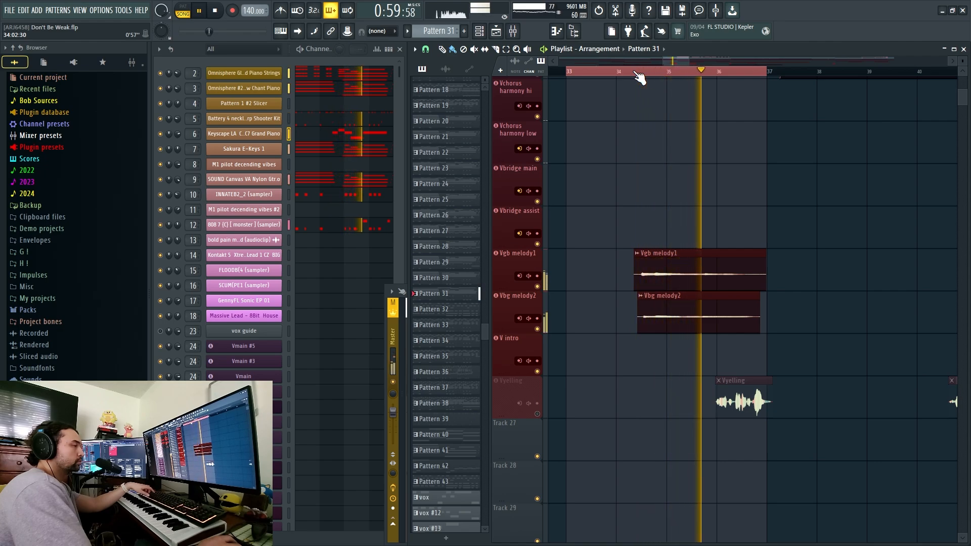
Stop playback and examine the Vgb melody1 and Vbg melody2 clips in the playlist
{"action": "key", "text": "space"}
{"action": "scroll", "coordinate": [629, 172], "scroll_direction": "down", "scroll_amount": 5}
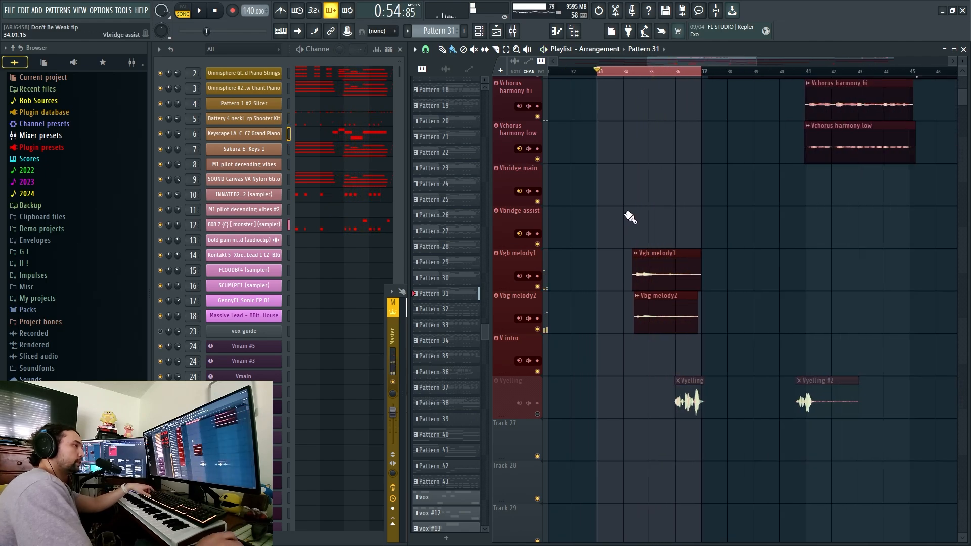
{"action": "scroll", "coordinate": [629, 172], "scroll_direction": "up", "scroll_amount": 6}
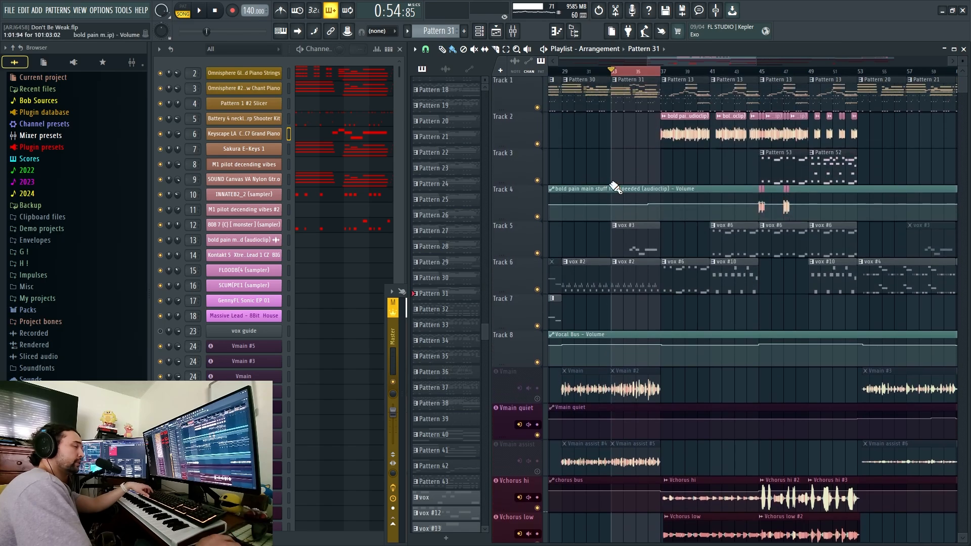
{"action": "scroll", "coordinate": [609, 207], "scroll_direction": "down", "scroll_amount": 7}
{"action": "scroll", "coordinate": [642, 210], "scroll_direction": "up", "scroll_amount": 5}
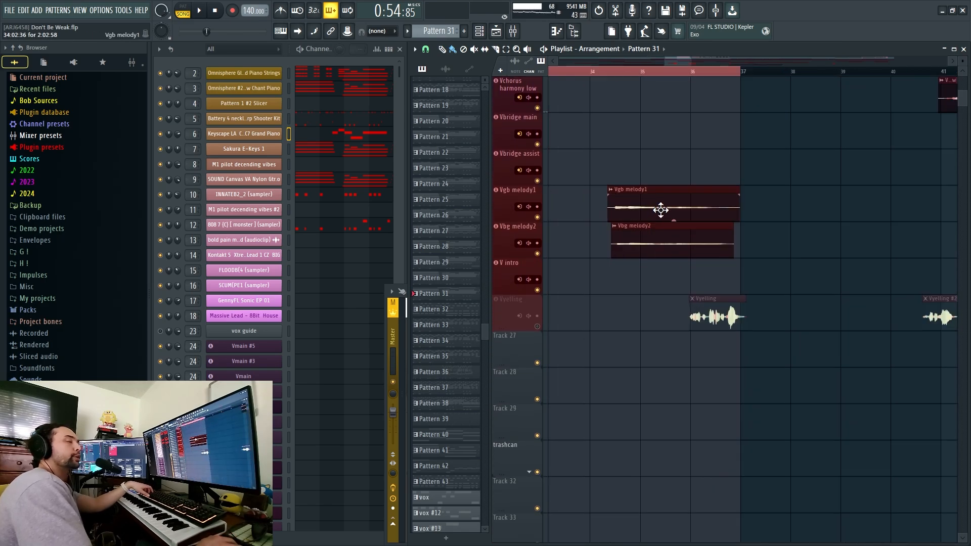
{"action": "left_click_drag", "start_coordinate": [655, 205], "coordinate": [690, 208]}
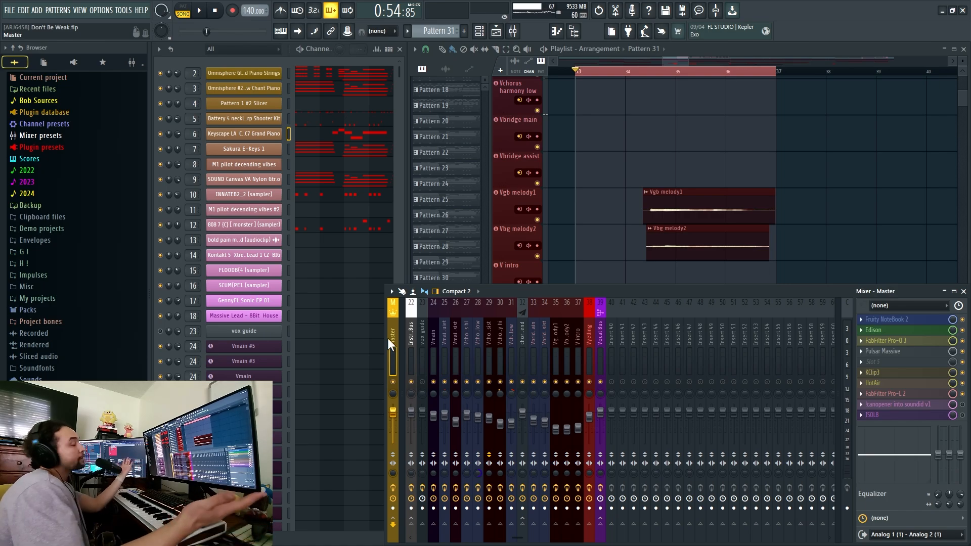
{"action": "left_click_drag", "start_coordinate": [586, 234], "coordinate": [647, 249]}
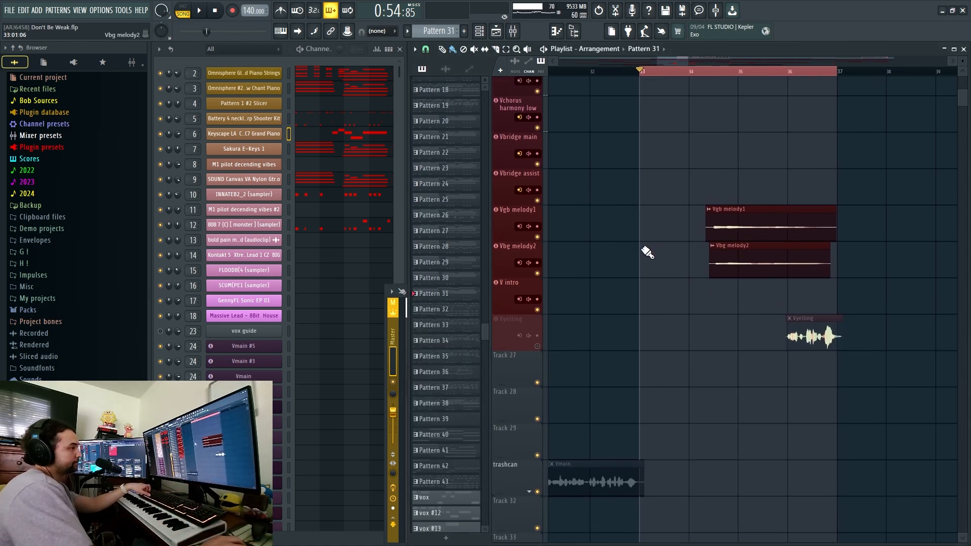
Set the playlist loop to bars 29 to 37, clear the selection, and bring up the mixer
{"action": "scroll", "coordinate": [645, 249], "scroll_direction": "up", "scroll_amount": 6}
{"action": "scroll", "coordinate": [639, 245], "scroll_direction": "down", "scroll_amount": 3}
{"action": "left_click", "coordinate": [396, 336]}
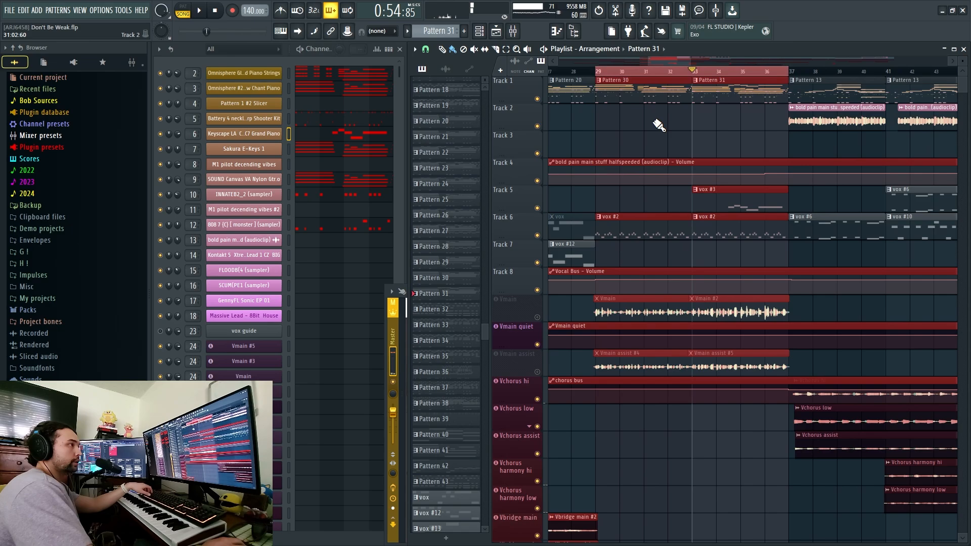
{"action": "scroll", "coordinate": [656, 124], "scroll_direction": "up", "scroll_amount": 1}
{"action": "key", "text": "ctrl+d"}
{"action": "left_click", "coordinate": [405, 319]}
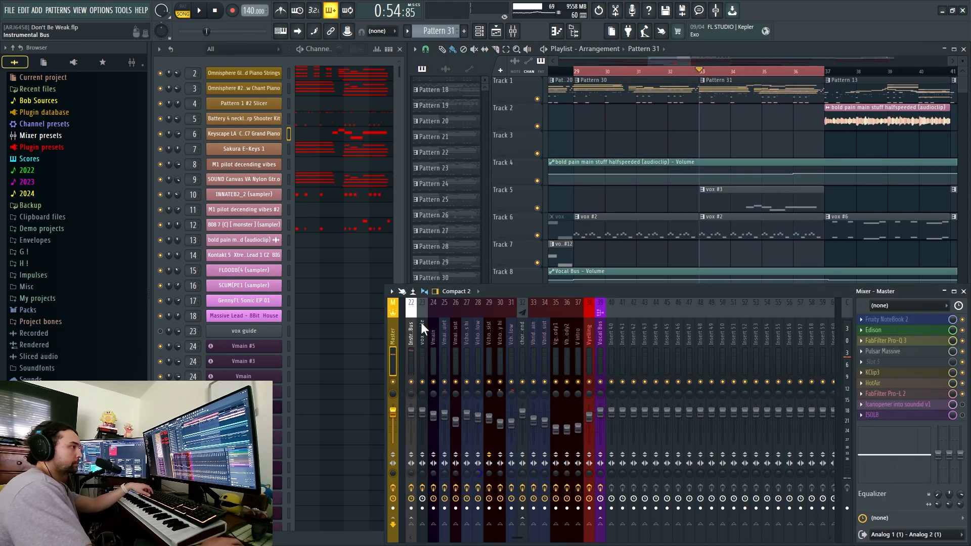
Select the vox #2 pattern, enable the vox guide channel, and play the section from bar 29 with the guide melody
{"action": "right_click", "coordinate": [612, 247]}
{"action": "left_click", "coordinate": [583, 232]}
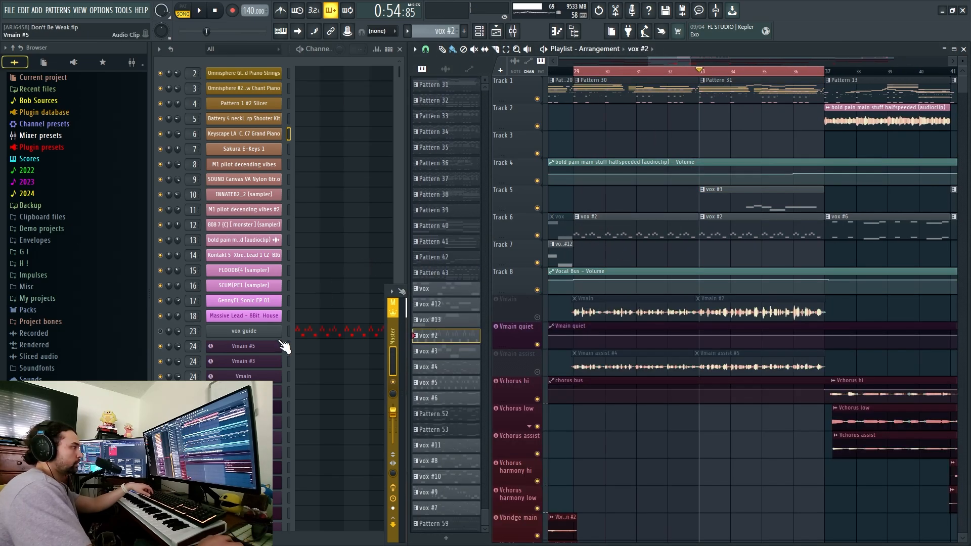
{"action": "left_click", "coordinate": [160, 331]}
{"action": "key", "text": "space"}
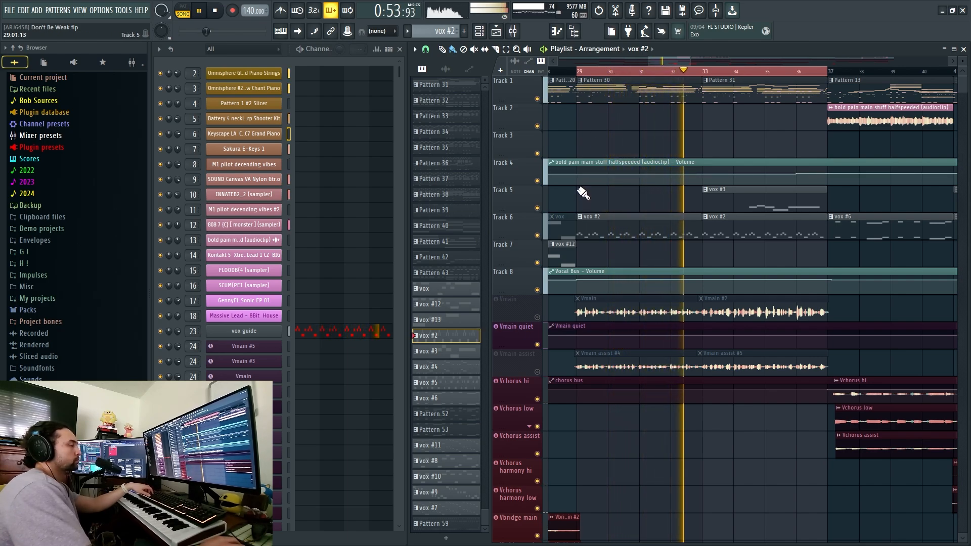
{"action": "key", "text": "space"}
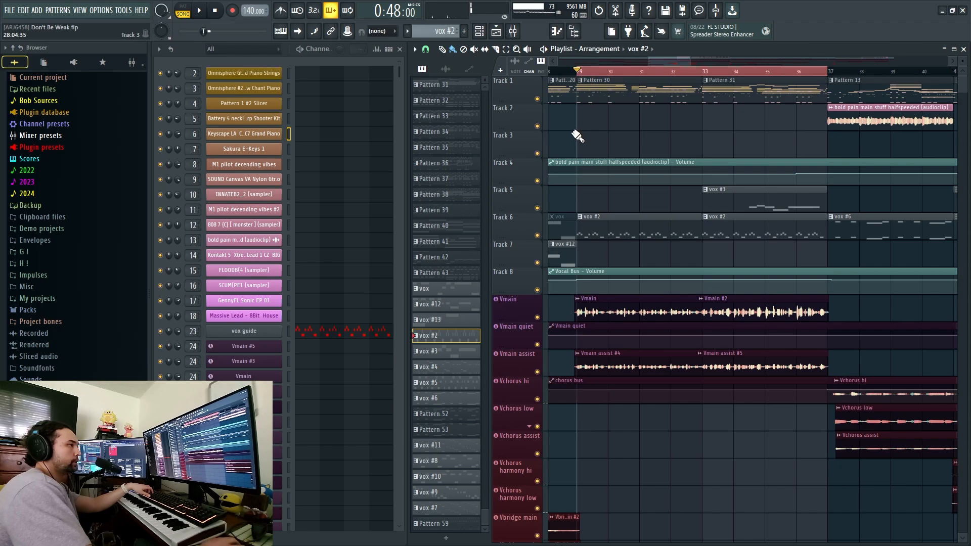
Mute the vox guide channel, select the chorus send mixer track, and return to the playlist
{"action": "left_click", "coordinate": [512, 31]}
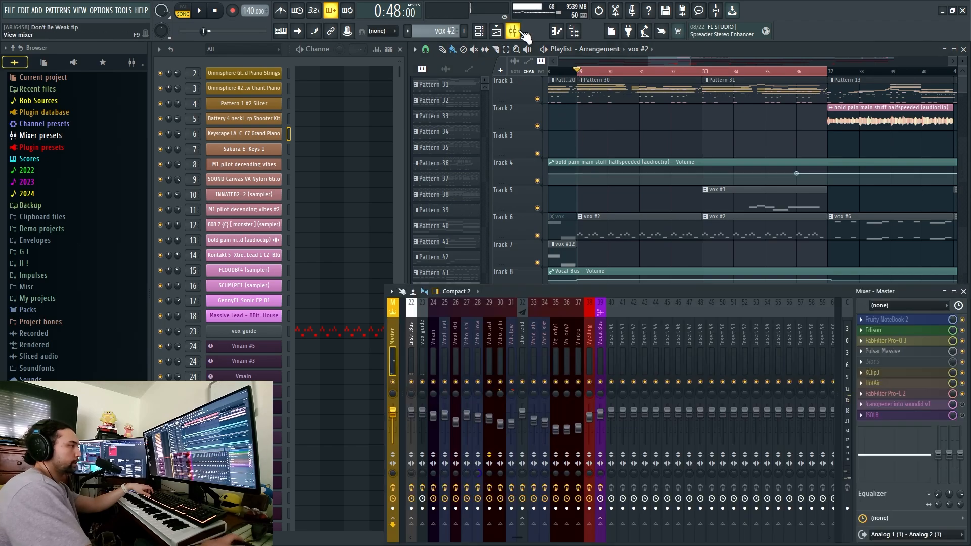
{"action": "left_click", "coordinate": [160, 331]}
{"action": "left_click", "coordinate": [521, 352]}
{"action": "scroll", "coordinate": [523, 341], "scroll_direction": "up", "scroll_amount": 5}
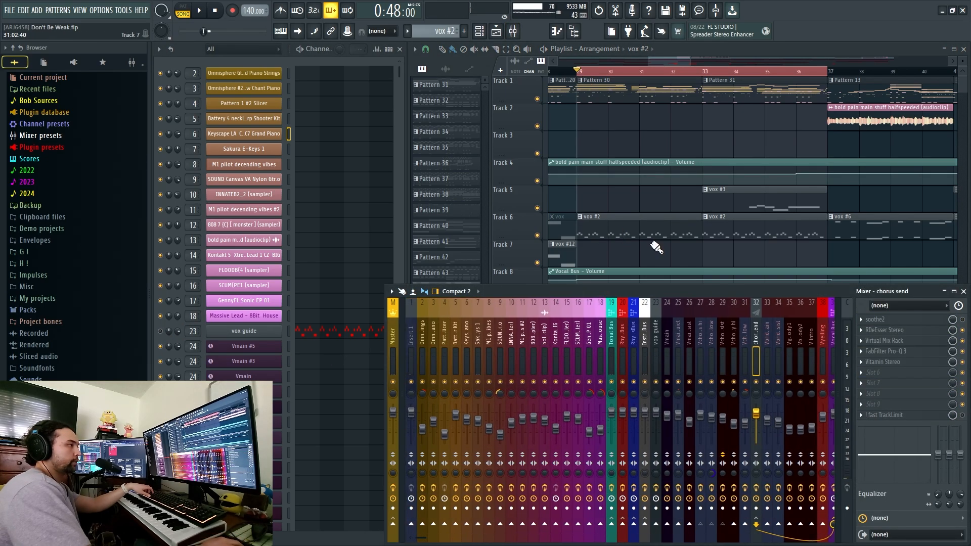
{"action": "key", "text": "F5"}
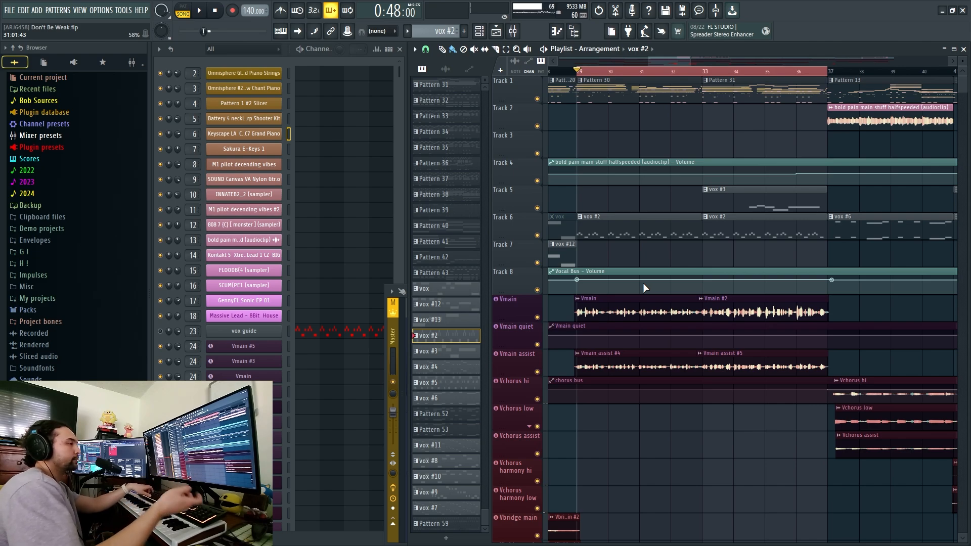
Play bars 29 to 37 in the full mix alongside the Fruity NoteBook 2 lyrics, and close the notebook
{"action": "left_click", "coordinate": [513, 34]}
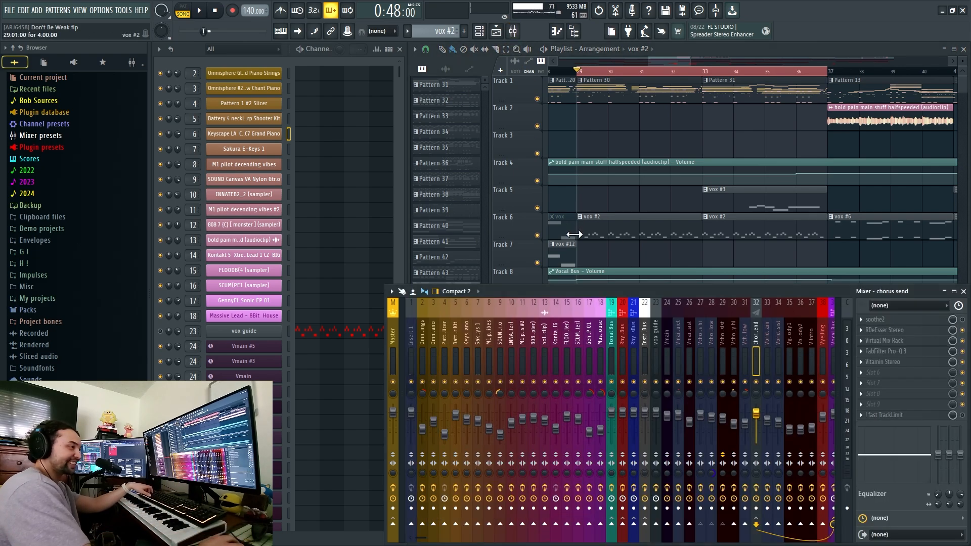
{"action": "scroll", "coordinate": [639, 333], "scroll_direction": "down", "scroll_amount": 5}
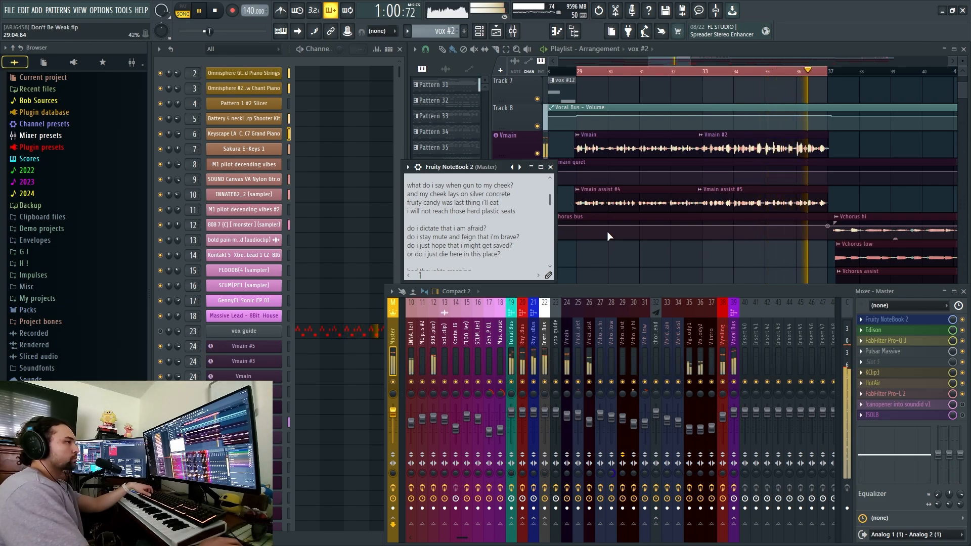
{"action": "key", "text": "space"}
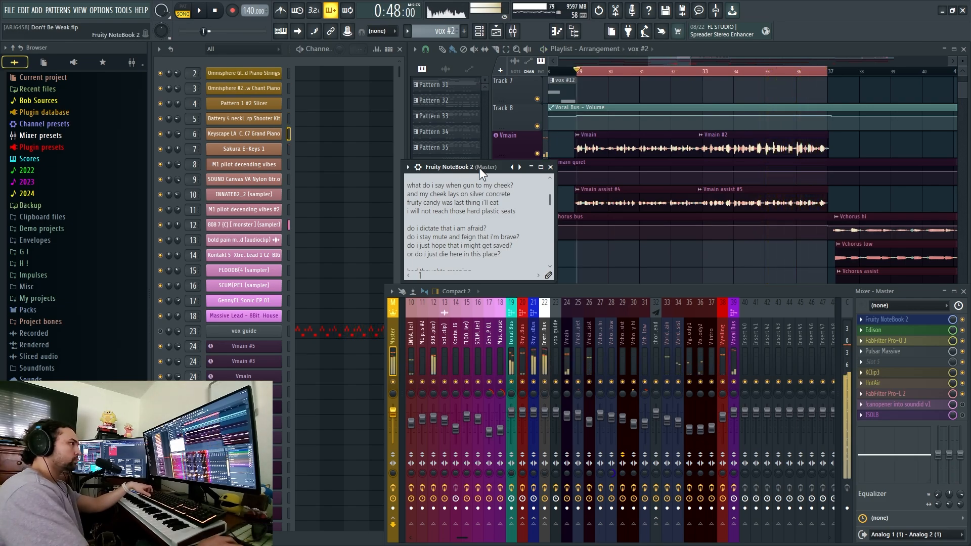
{"action": "left_click", "coordinate": [550, 167]}
Show the Vmain mixer track's effect chain and solo that track
{"action": "left_click", "coordinate": [562, 356]}
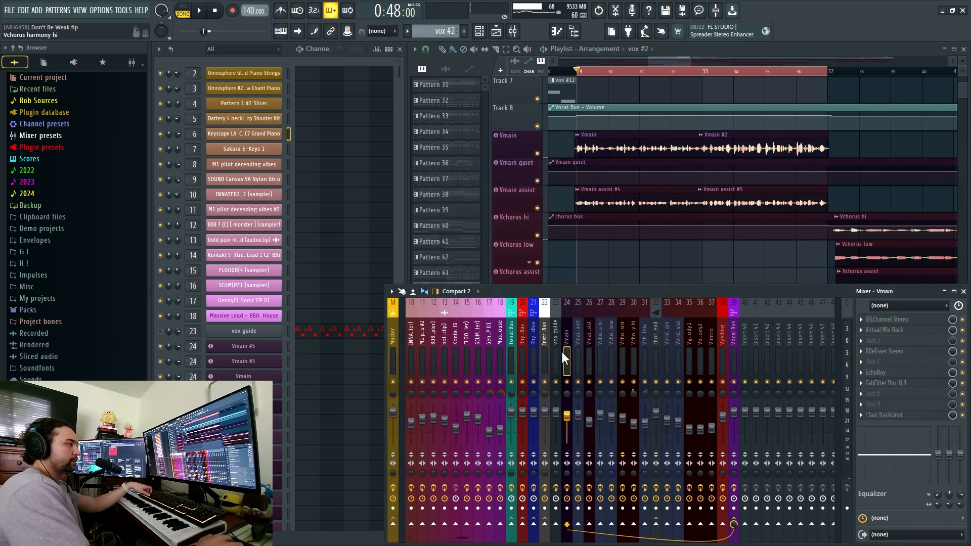
{"action": "right_click", "coordinate": [567, 383]}
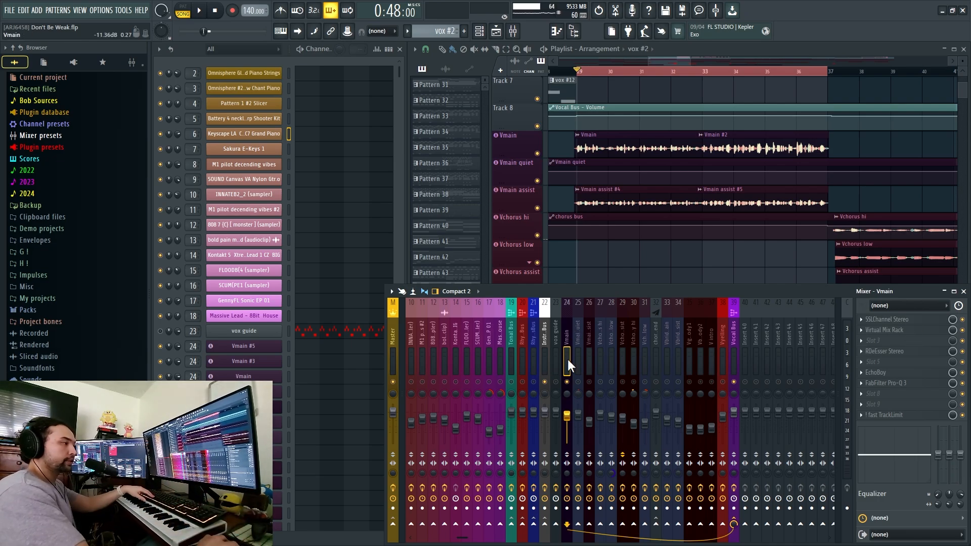
{"action": "left_click", "coordinate": [722, 355]}
Examine the Vmain and Vmain assist clips up close in the playlist, and return to the Vmain mixer track
{"action": "left_click", "coordinate": [606, 217]}
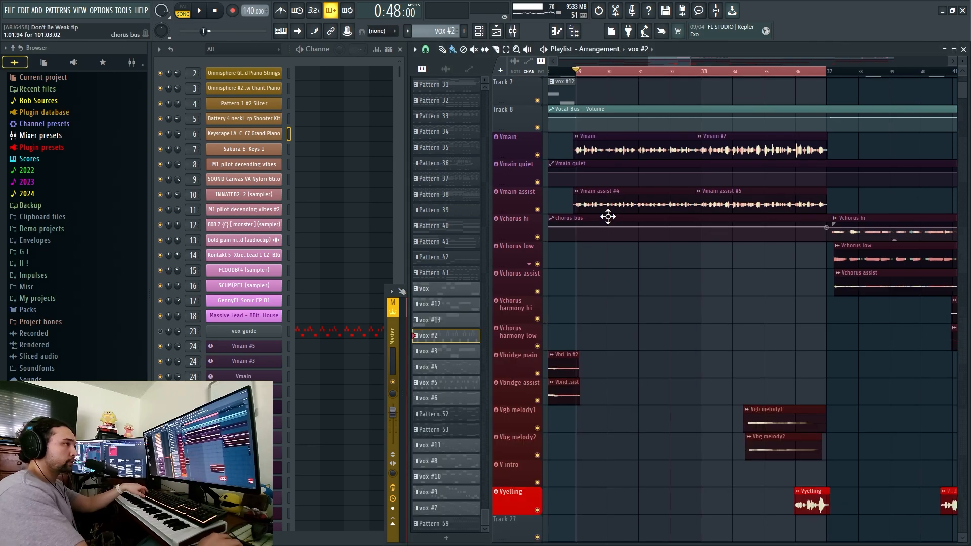
{"action": "scroll", "coordinate": [607, 217], "scroll_direction": "up", "scroll_amount": 4}
{"action": "scroll", "coordinate": [586, 273], "scroll_direction": "up", "scroll_amount": 3}
{"action": "scroll", "coordinate": [577, 324], "scroll_direction": "up", "scroll_amount": 3}
{"action": "scroll", "coordinate": [594, 386], "scroll_direction": "down", "scroll_amount": 4}
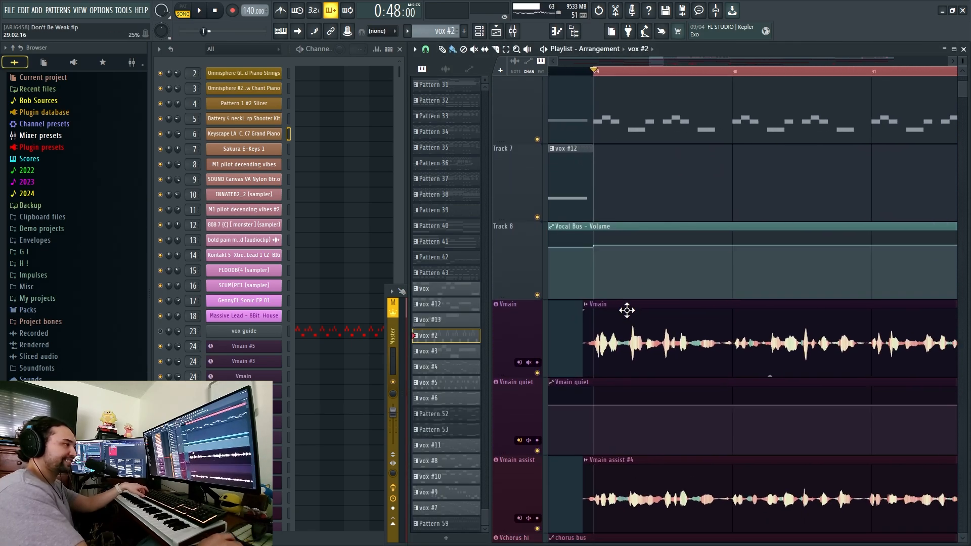
{"action": "scroll", "coordinate": [625, 310], "scroll_direction": "down", "scroll_amount": 3}
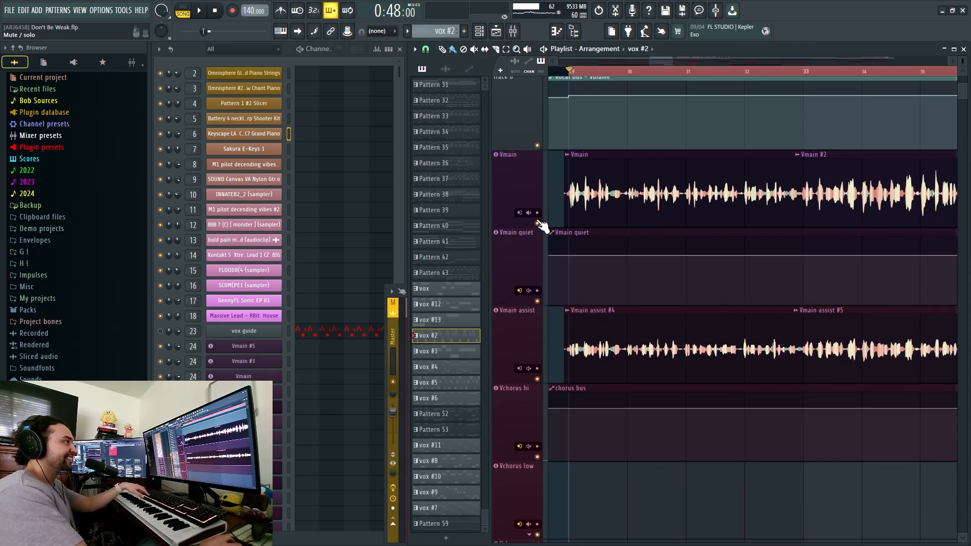
{"action": "left_click", "coordinate": [388, 372]}
{"action": "left_click", "coordinate": [567, 489]}
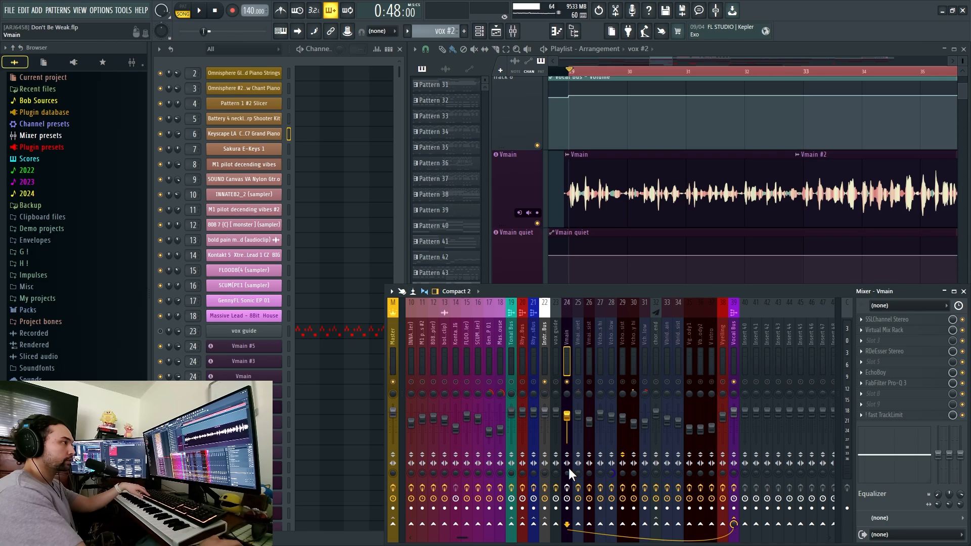
Play the soloed Vmain vocal from bar 29 twice, and restore the full mix
{"action": "key", "text": "space"}
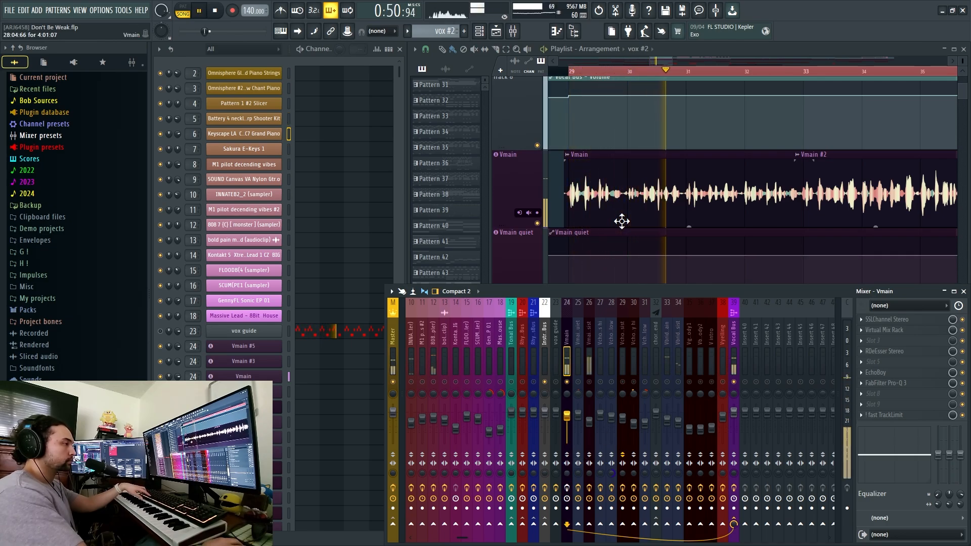
{"action": "scroll", "coordinate": [621, 220], "scroll_direction": "down", "scroll_amount": 2}
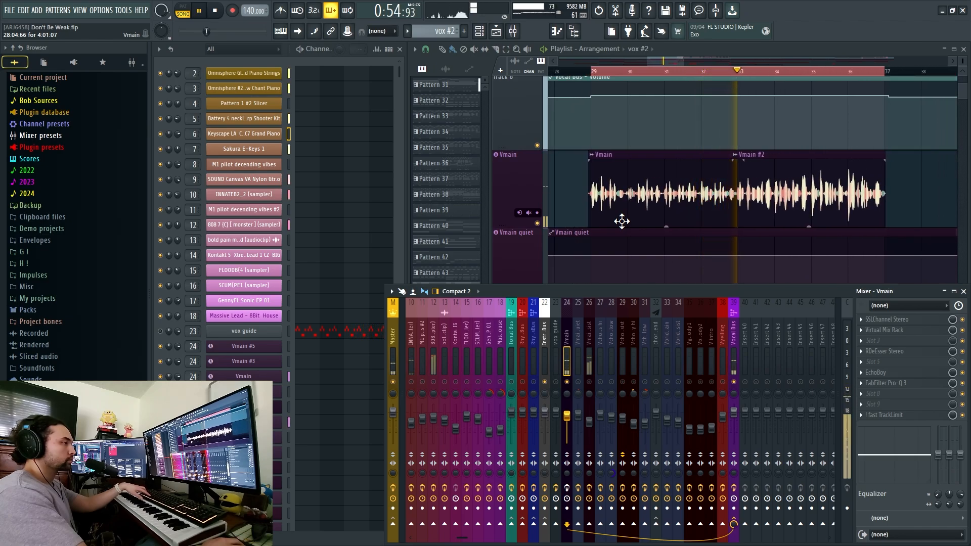
{"action": "key", "text": "space"}
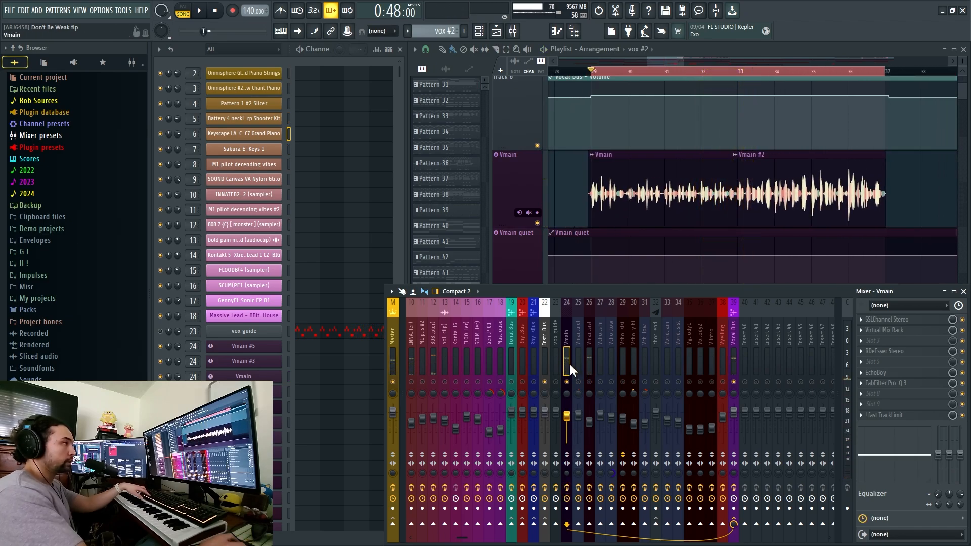
{"action": "key", "text": "space"}
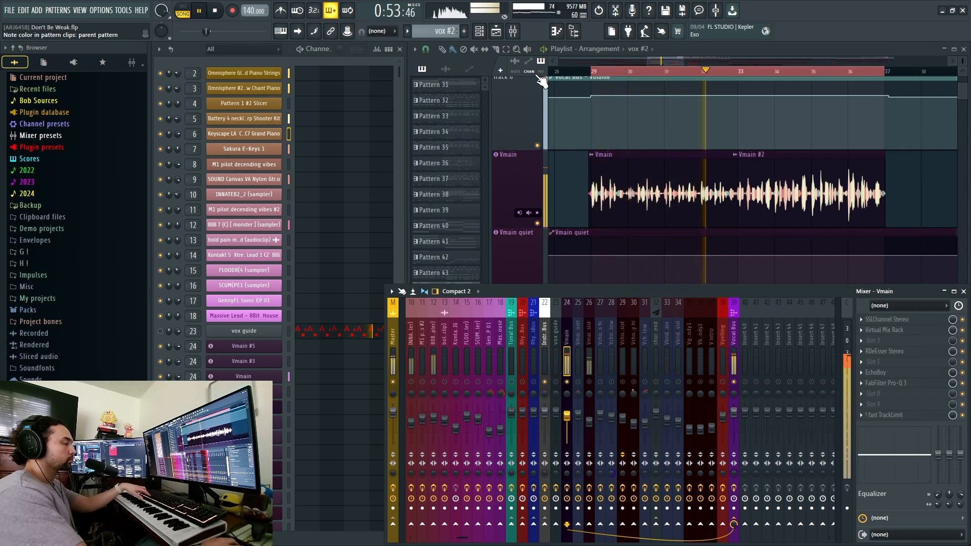
{"action": "key", "text": "space"}
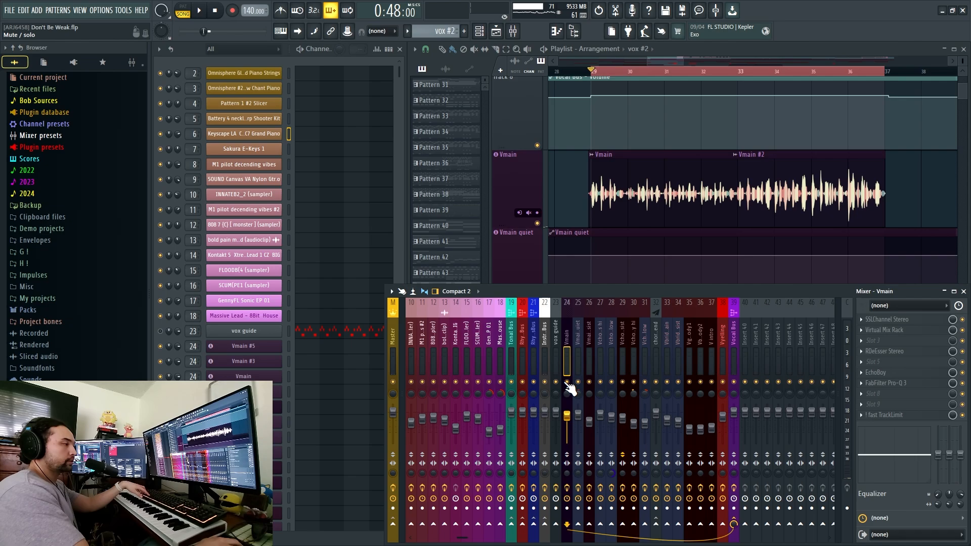
Play the section from bar 29, and solo the Vmain assist mixer track to hear the doubled vocal
{"action": "key", "text": "space"}
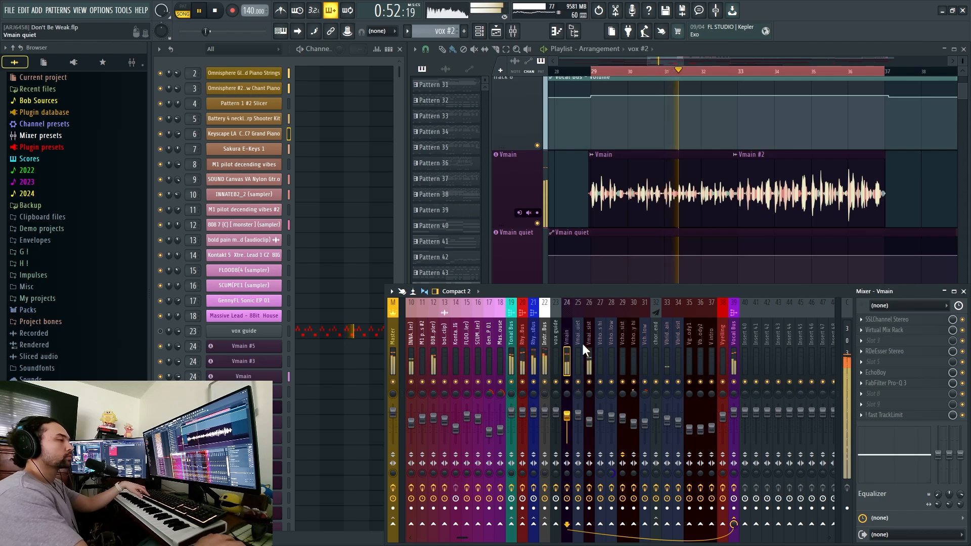
{"action": "left_click", "coordinate": [589, 365]}
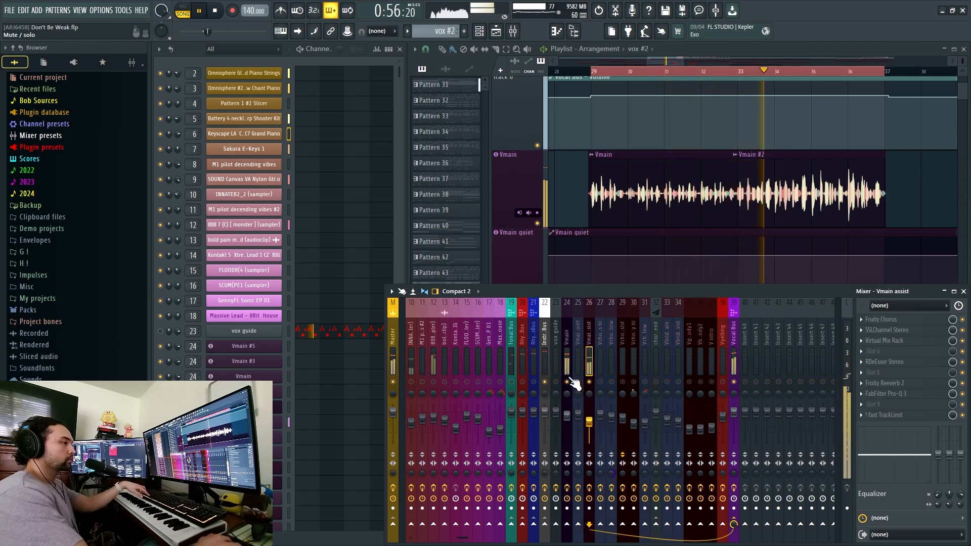
{"action": "key", "text": "space"}
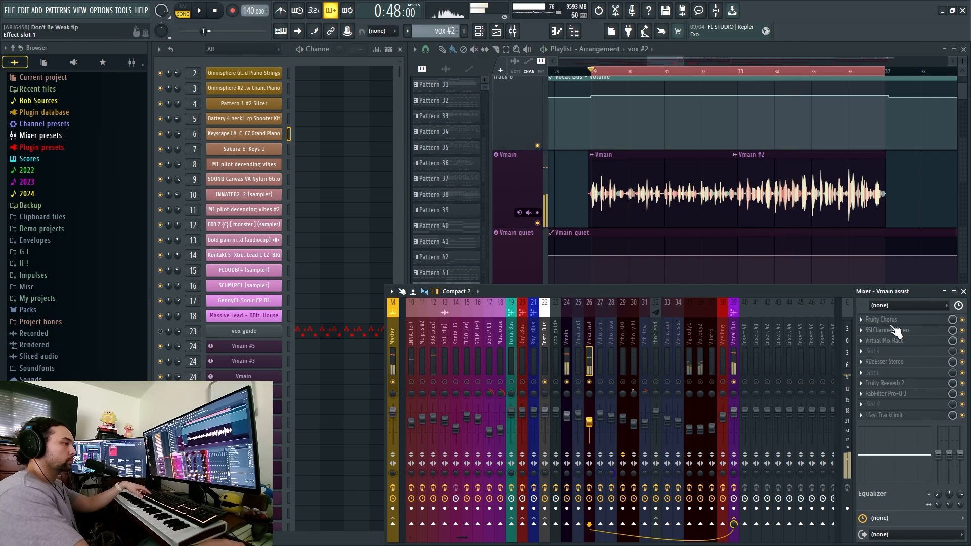
Choose the Poly Chorus preset in Vmain assist's Fruity Chorus, close the plugin, and play the full mix from bar 29
{"action": "left_click", "coordinate": [889, 319]}
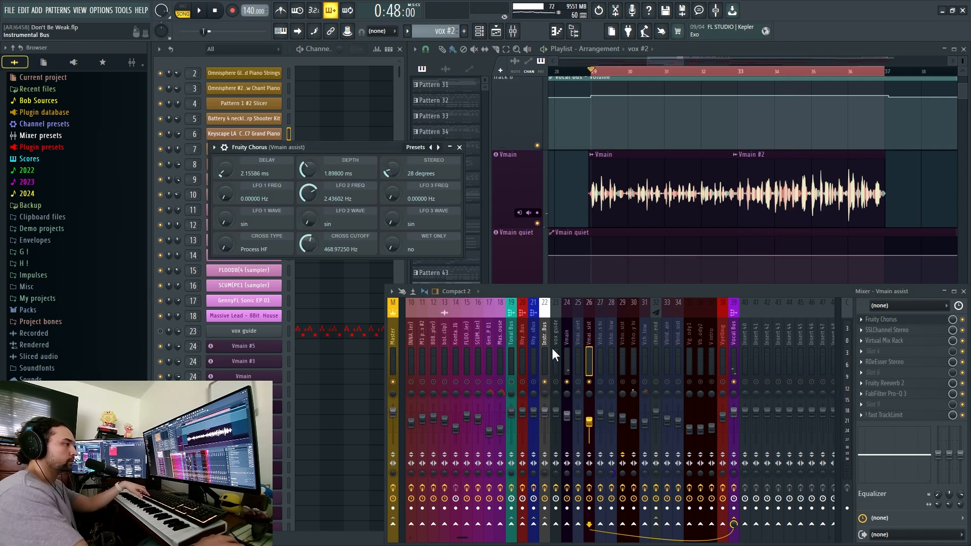
{"action": "left_click", "coordinate": [415, 148]}
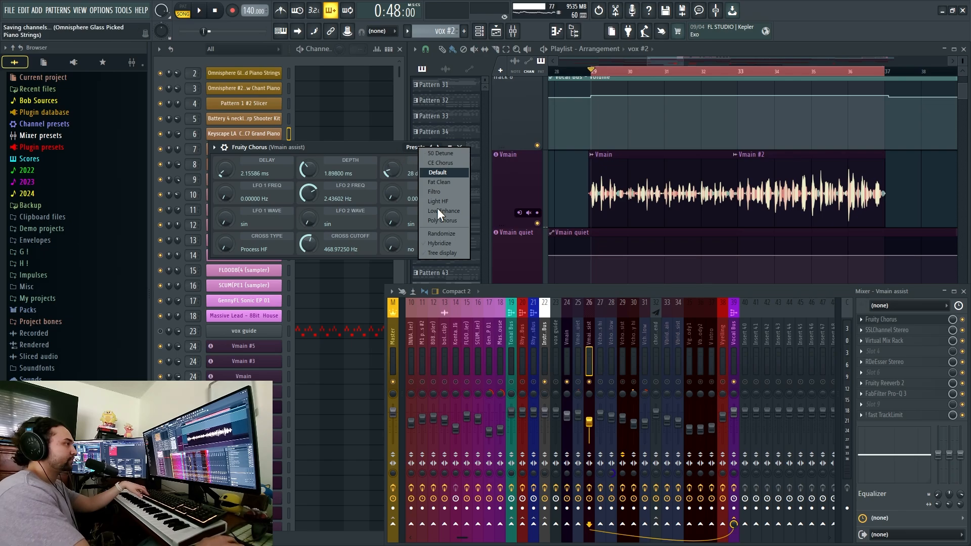
{"action": "left_click", "coordinate": [447, 219]}
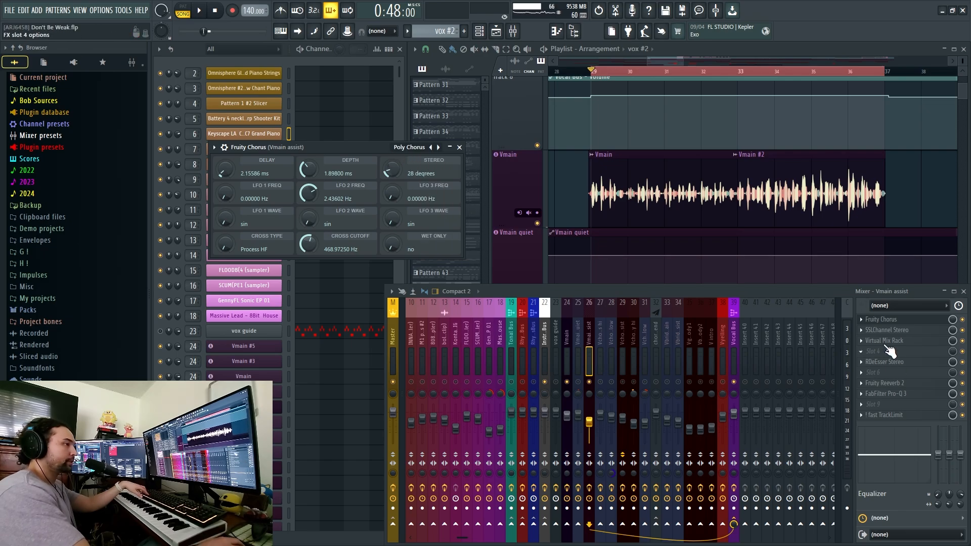
{"action": "left_click", "coordinate": [899, 320]}
{"action": "left_click", "coordinate": [568, 364]}
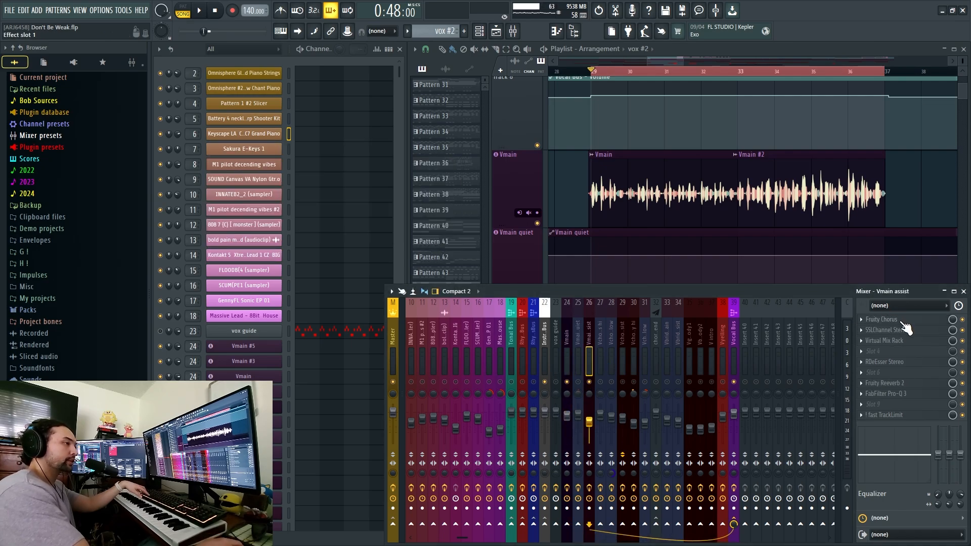
{"action": "key", "text": "space"}
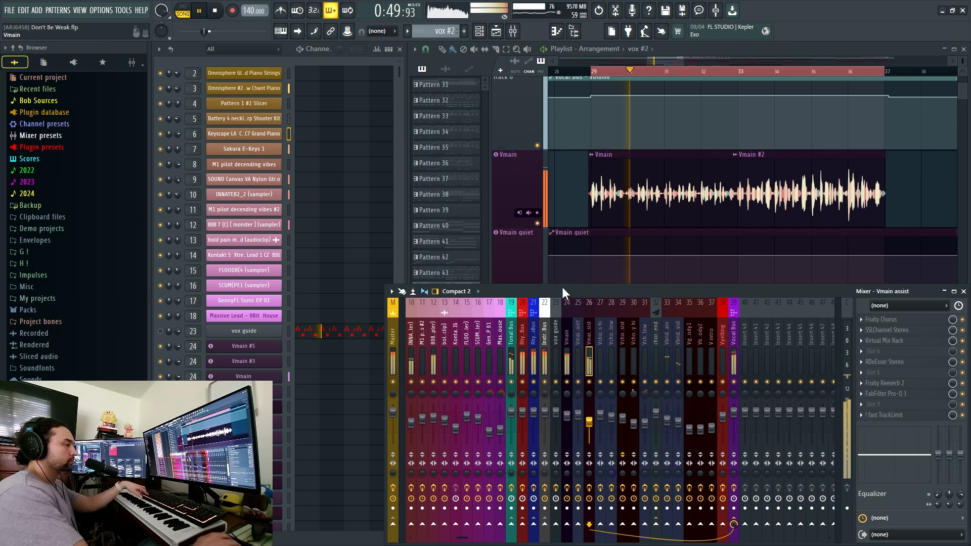
Show the Vocal Bus and Instrumental Bus mixer tracks during playback, and stop the song
{"action": "left_click", "coordinate": [733, 347]}
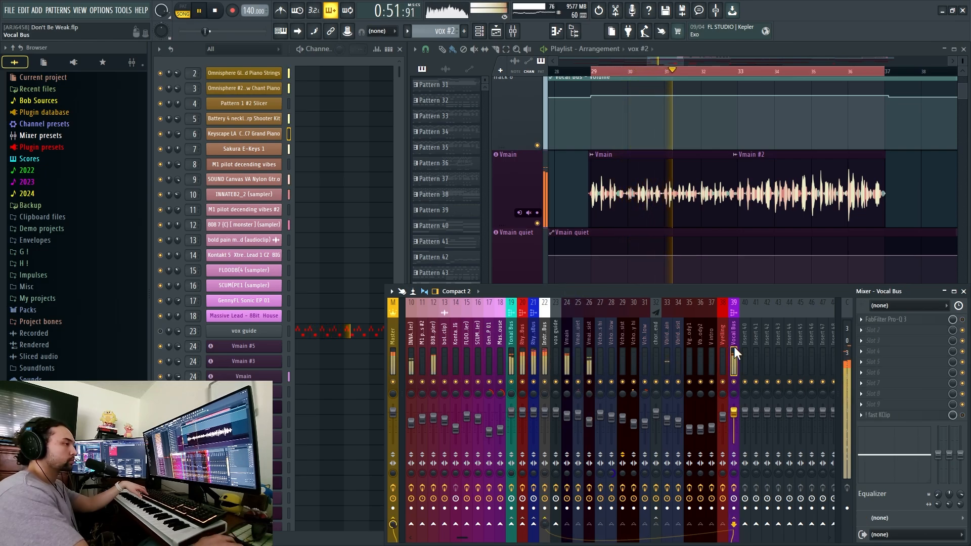
{"action": "left_click", "coordinate": [544, 360]}
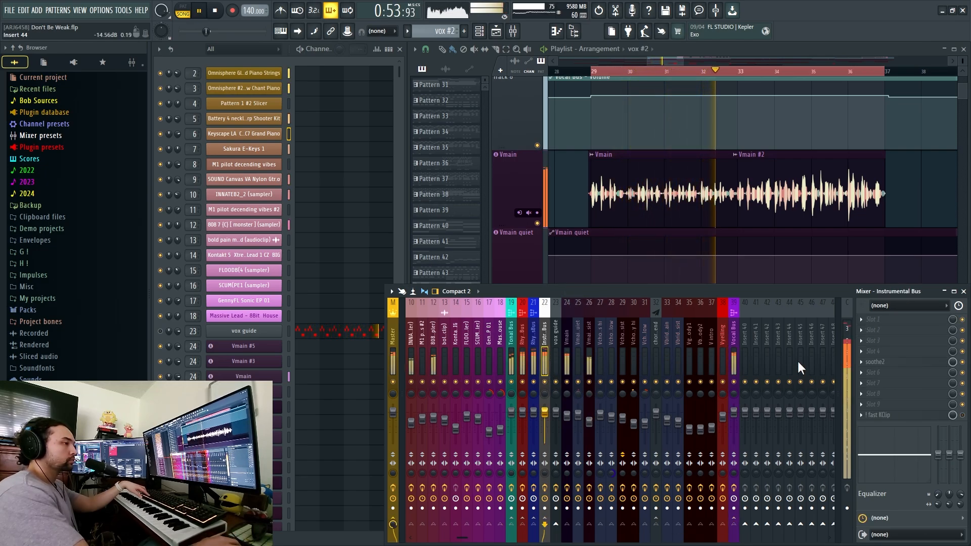
{"action": "left_click", "coordinate": [735, 359]}
{"action": "key", "text": "space"}
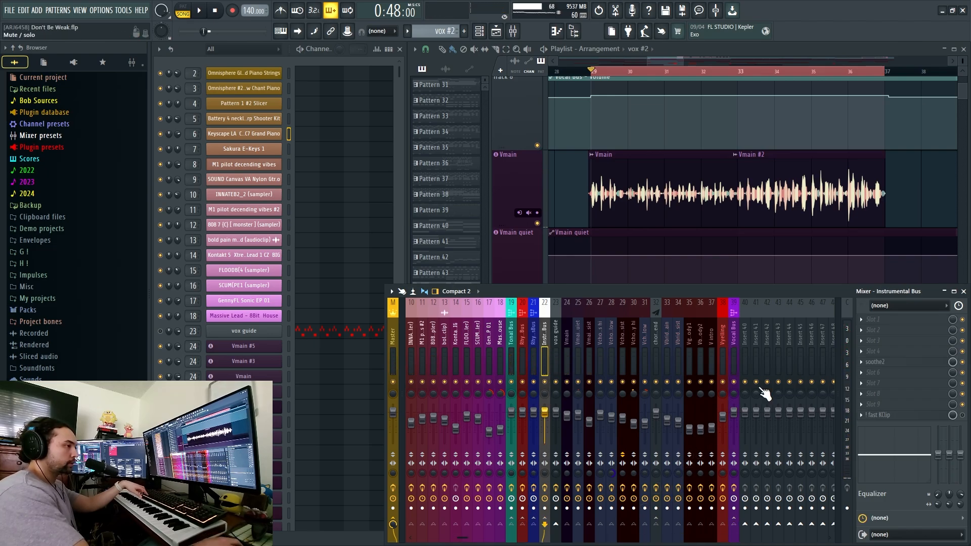
Open soothe2 on the Instrumental Bus and inspect its sidechain input in the wrapper's processing settings, returning to the plugin view
{"action": "left_click", "coordinate": [883, 363]}
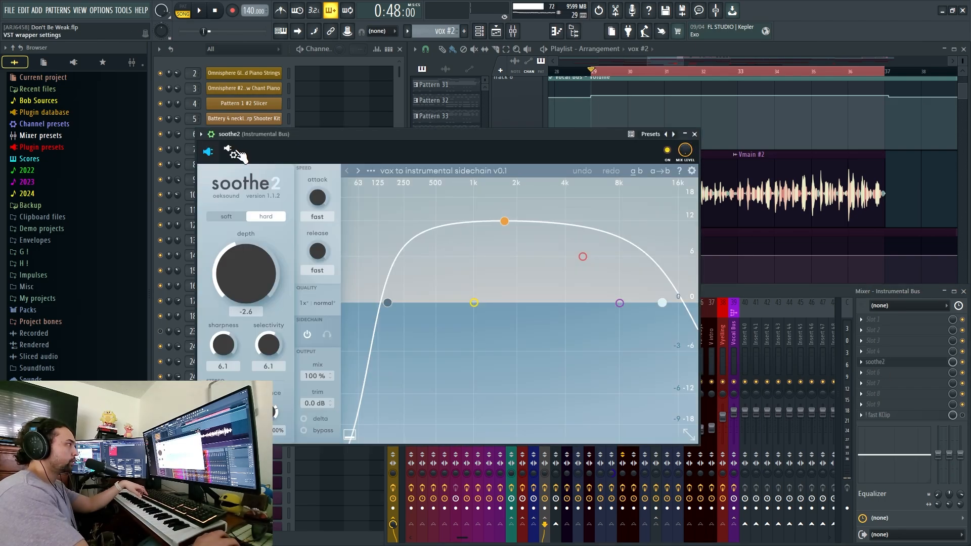
{"action": "left_click", "coordinate": [235, 153]}
{"action": "left_click", "coordinate": [242, 173]}
{"action": "left_click", "coordinate": [235, 154]}
{"action": "left_click", "coordinate": [232, 154]}
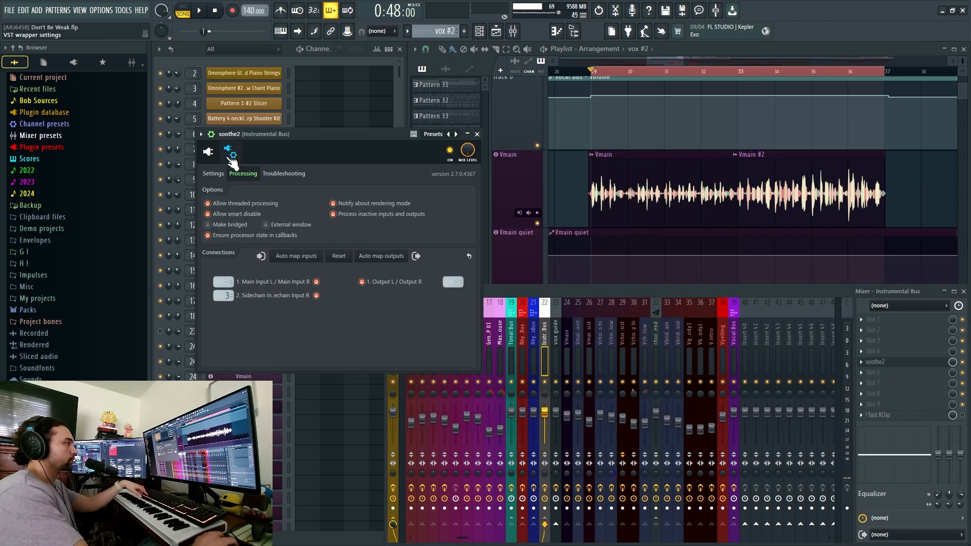
{"action": "left_click", "coordinate": [225, 153]}
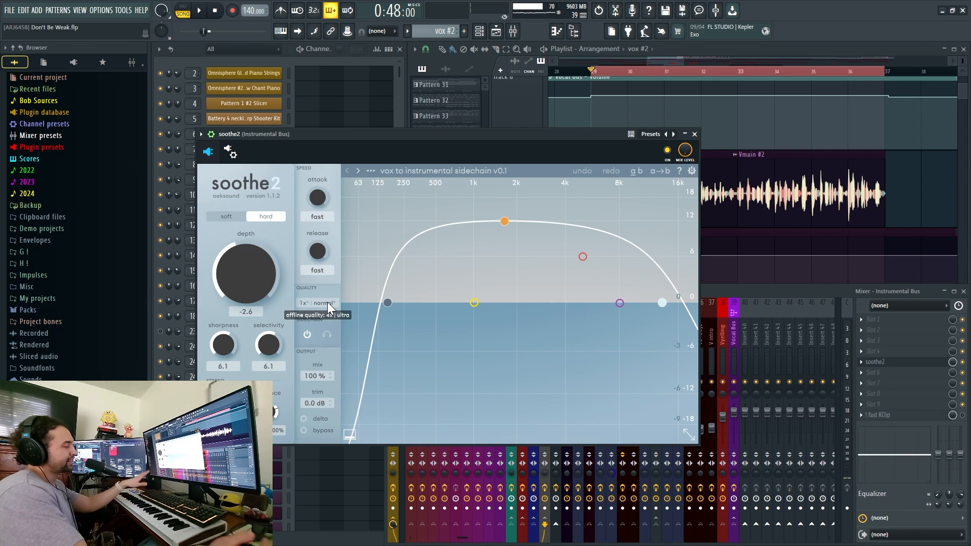
Play from bar 29 with soothe2's wrapper toolbar hidden, use its mixer slot switch to compare the effect, and stop
{"action": "left_click", "coordinate": [212, 136]}
{"action": "key", "text": "space"}
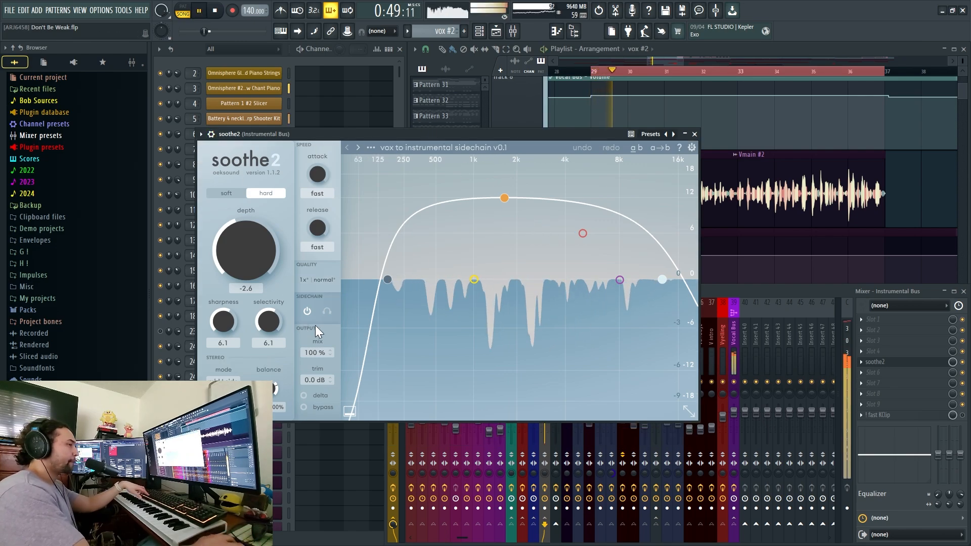
{"action": "left_click", "coordinate": [962, 367]}
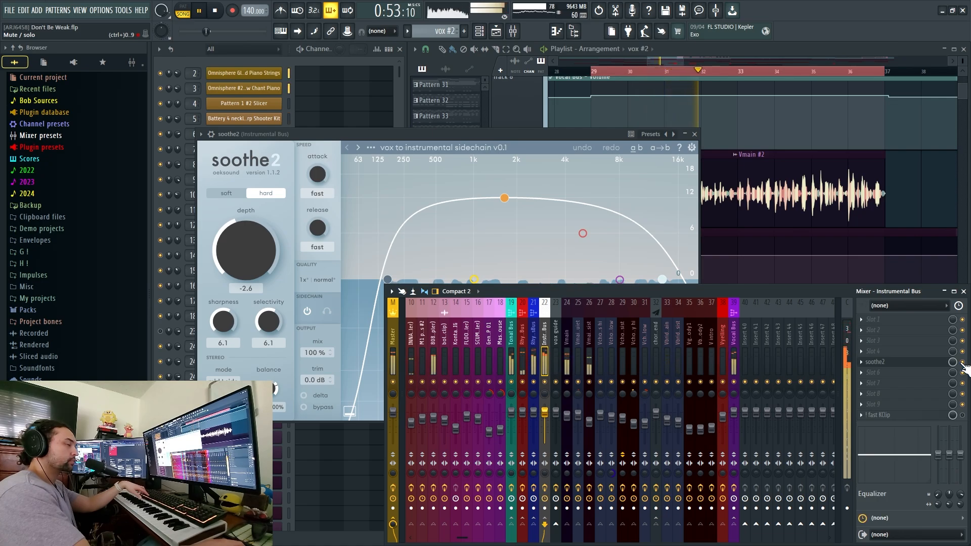
{"action": "key", "text": "space"}
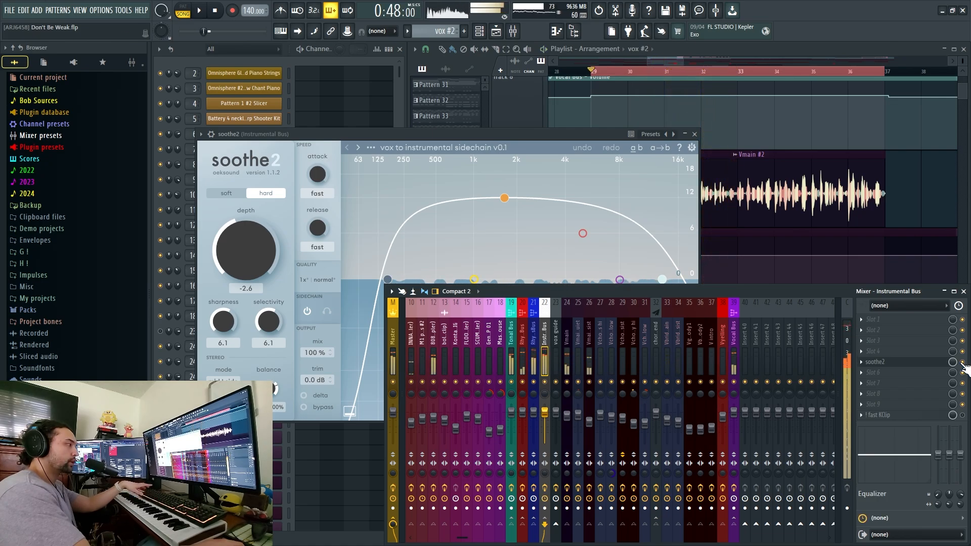
Reposition the soothe2 window, replay the section from bar 29 to watch its reduction, and close the plugin and the mixer
{"action": "left_click", "coordinate": [350, 133]}
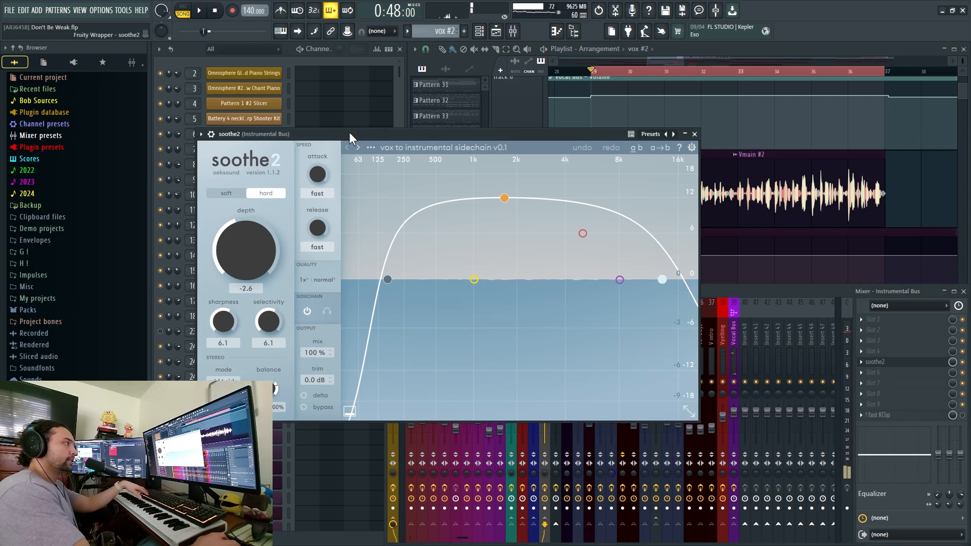
{"action": "left_click_drag", "start_coordinate": [349, 132], "coordinate": [355, 109]}
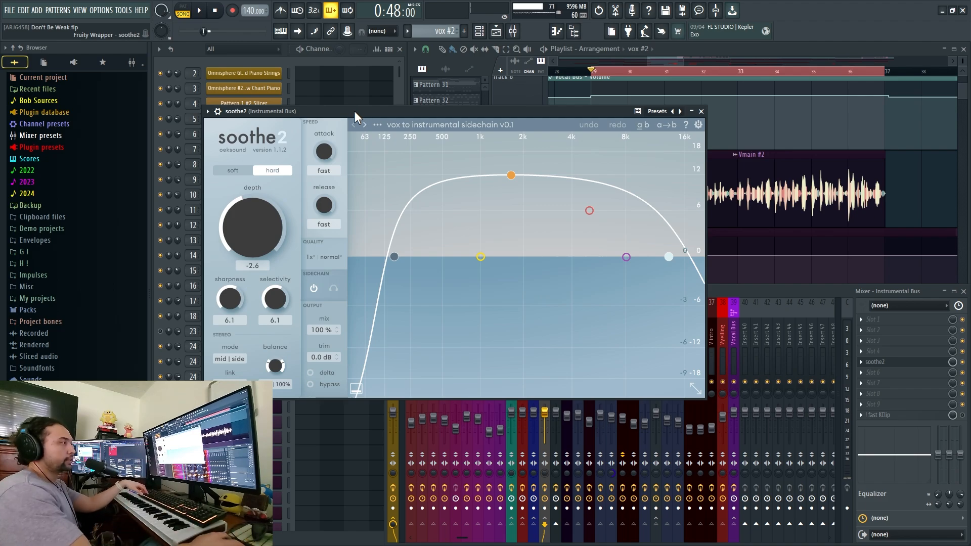
{"action": "mouse_move", "coordinate": [354, 111]}
{"action": "left_mouse_down"}
{"action": "mouse_move", "coordinate": [391, 109]}
{"action": "mouse_move", "coordinate": [369, 111]}
{"action": "left_mouse_up"}
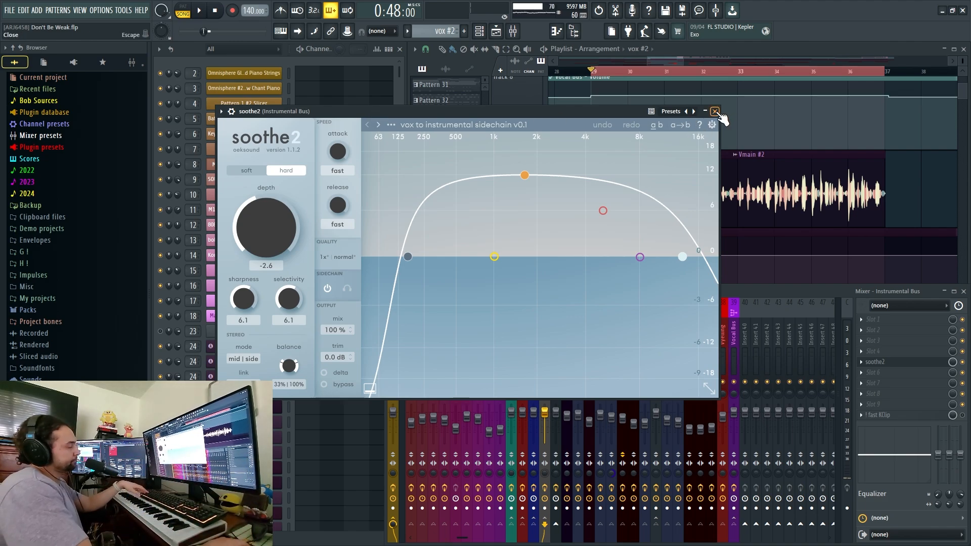
{"action": "key", "text": "space"}
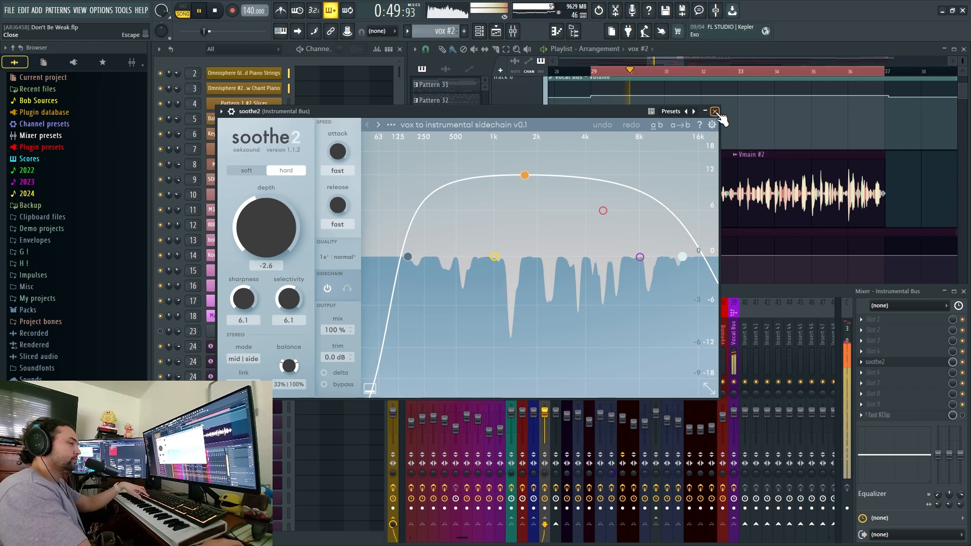
{"action": "left_click", "coordinate": [715, 111]}
{"action": "key", "text": "space"}
{"action": "key", "text": "F9"}
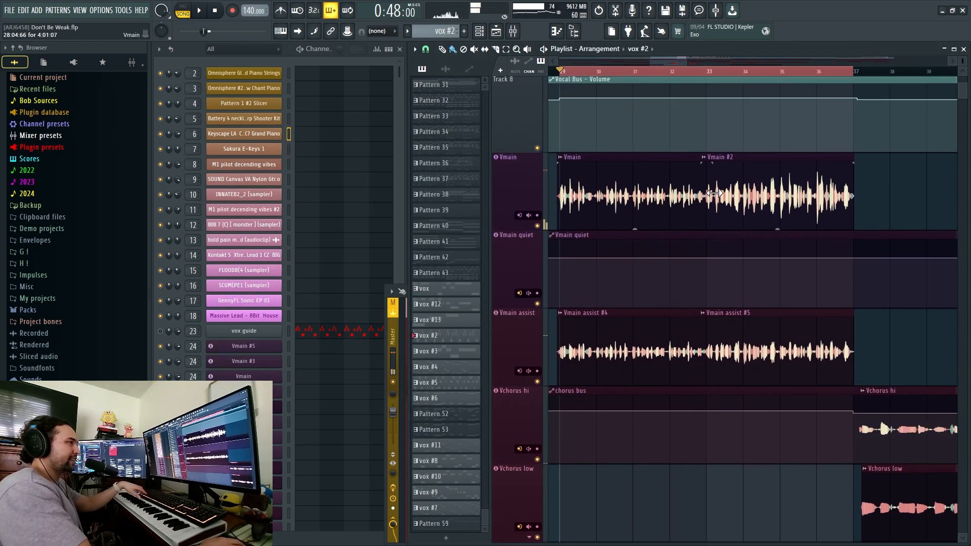
Examine the playlist tracks from bar 29 onward and place the playback position at bar 37
{"action": "scroll", "coordinate": [714, 193], "scroll_direction": "down", "scroll_amount": 6}
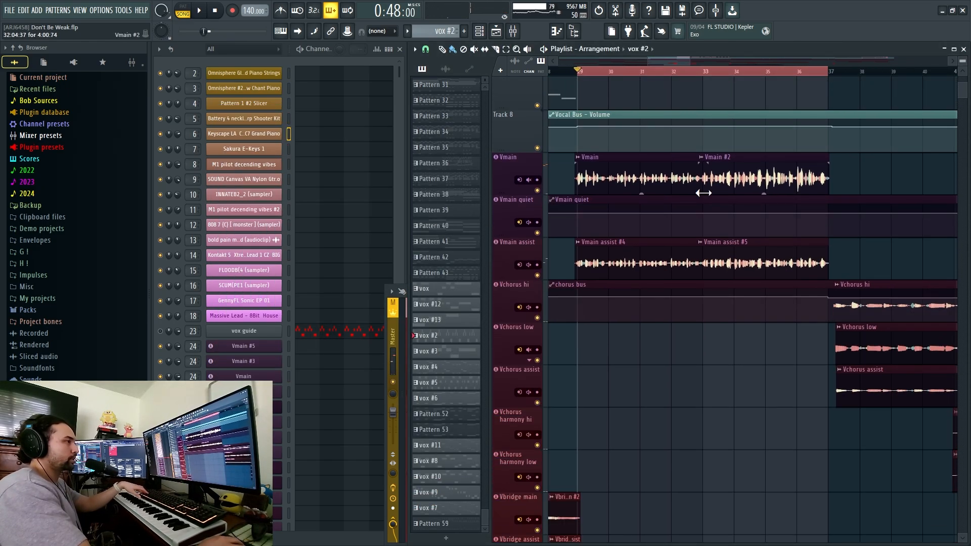
{"action": "scroll", "coordinate": [703, 193], "scroll_direction": "up", "scroll_amount": 6}
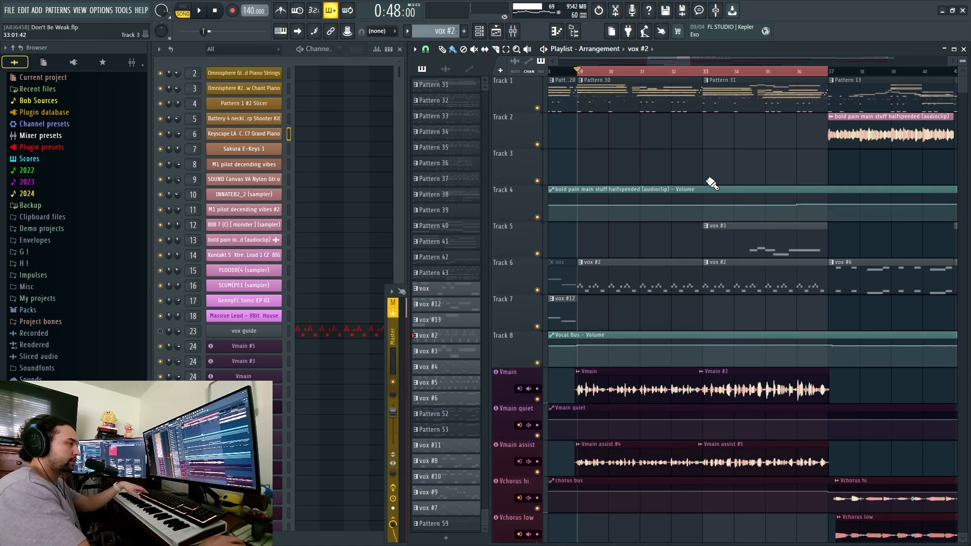
{"action": "scroll", "coordinate": [642, 303], "scroll_direction": "down", "scroll_amount": 1}
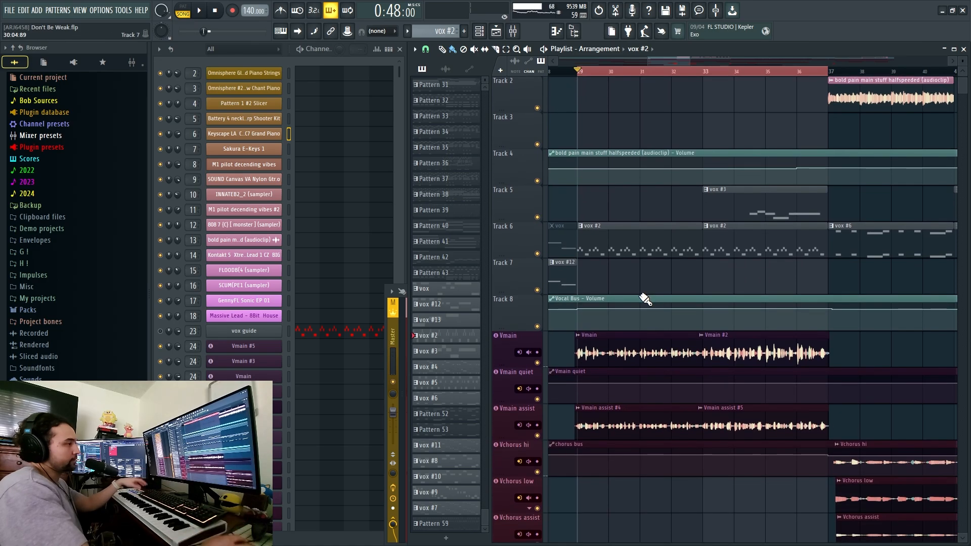
{"action": "left_click_drag", "start_coordinate": [765, 197], "coordinate": [640, 238]}
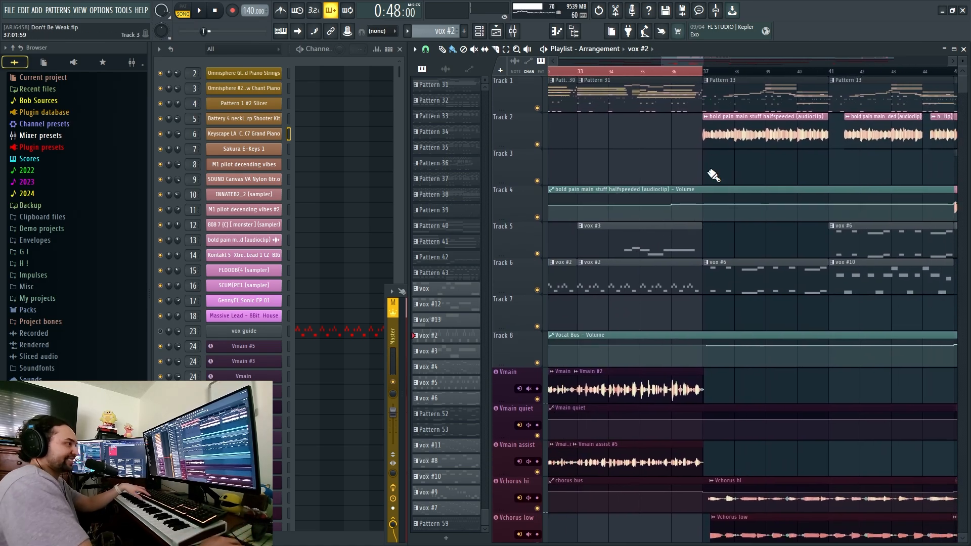
{"action": "left_click", "coordinate": [702, 71]}
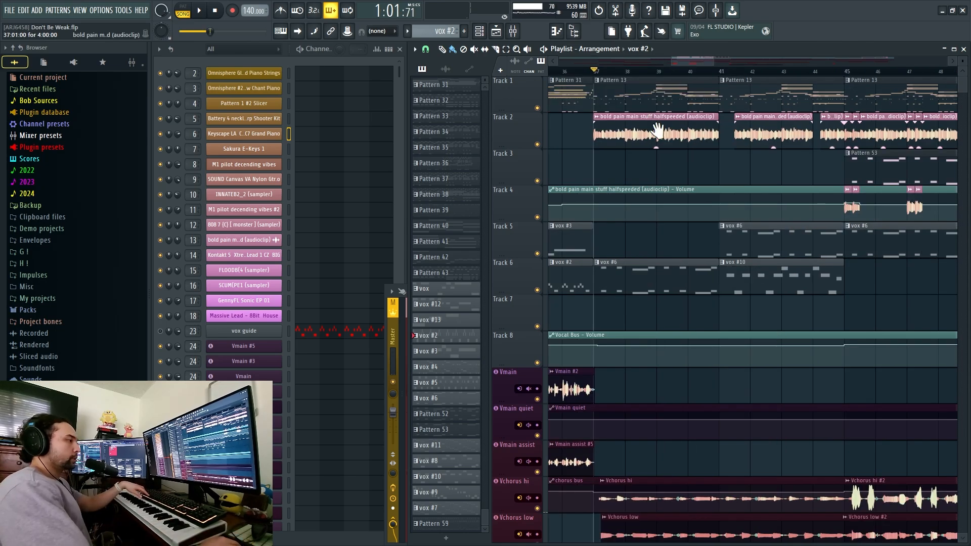
Play the transition from bar 36, and pick the Vyelling clip before bar 37 in the playlist
{"action": "scroll", "coordinate": [657, 130], "scroll_direction": "left", "scroll_amount": 1}
{"action": "left_click", "coordinate": [605, 72]}
{"action": "scroll", "coordinate": [661, 152], "scroll_direction": "down", "scroll_amount": 1}
{"action": "scroll", "coordinate": [636, 149], "scroll_direction": "up", "scroll_amount": 1}
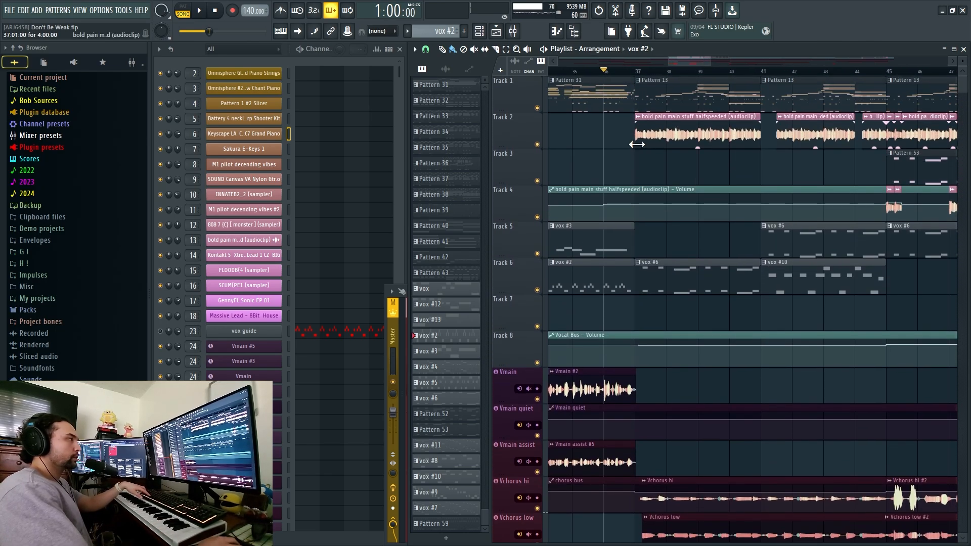
{"action": "key", "text": "space"}
{"action": "scroll", "coordinate": [641, 156], "scroll_direction": "down", "scroll_amount": 8}
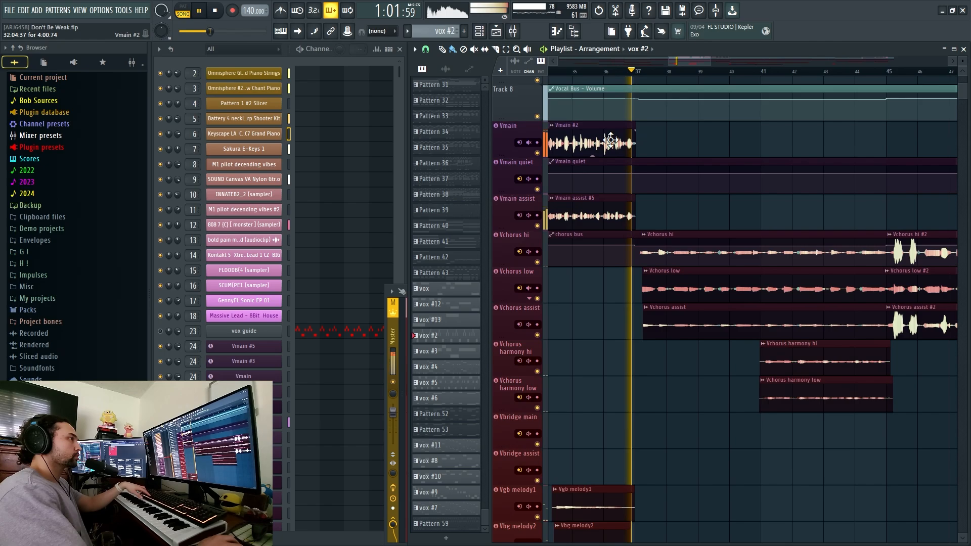
{"action": "scroll", "coordinate": [627, 151], "scroll_direction": "down", "scroll_amount": 4}
{"action": "left_click", "coordinate": [610, 299]}
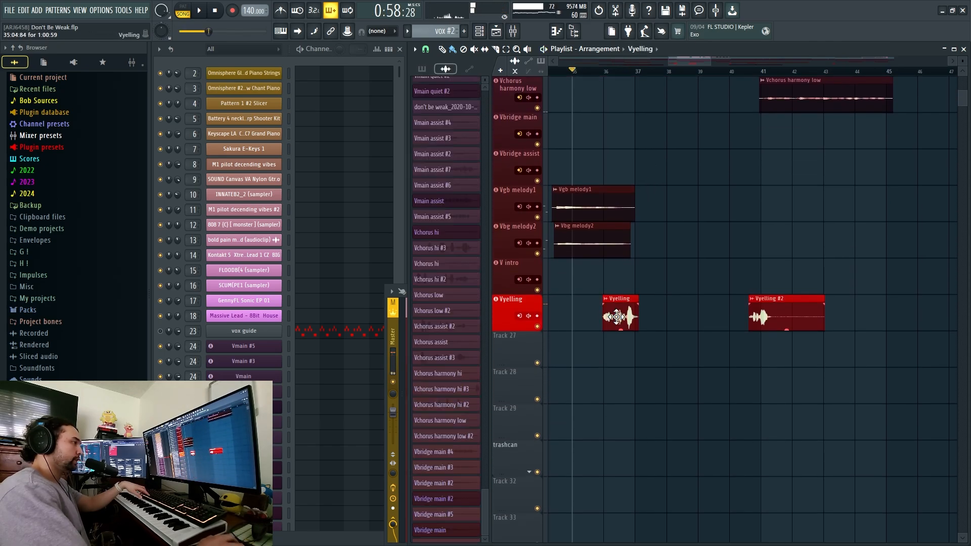
Solo the Vyelling mixer track, replay the yell leading into bar 37, and restore the full mix
{"action": "left_click", "coordinate": [388, 357]}
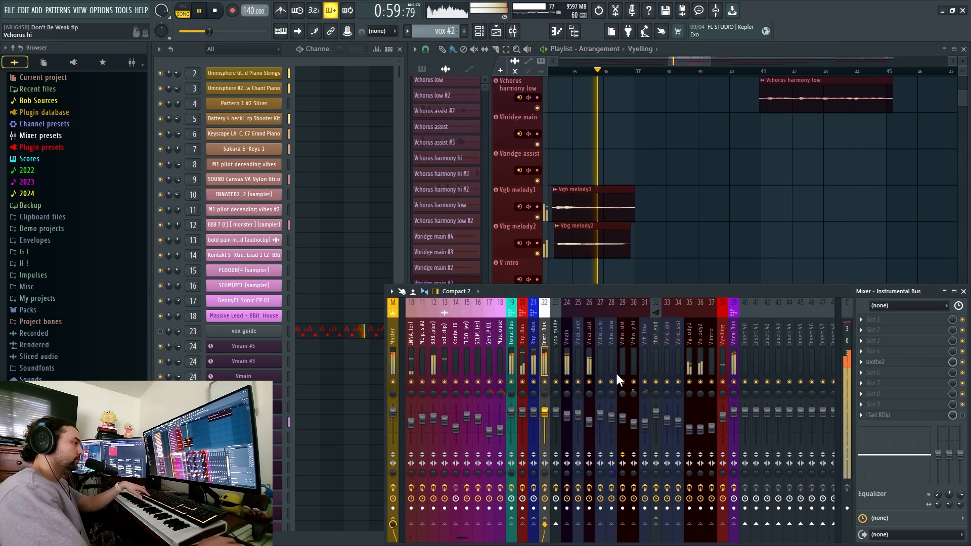
{"action": "left_click", "coordinate": [724, 368]}
{"action": "right_click", "coordinate": [722, 383]}
{"action": "key", "text": "F5"}
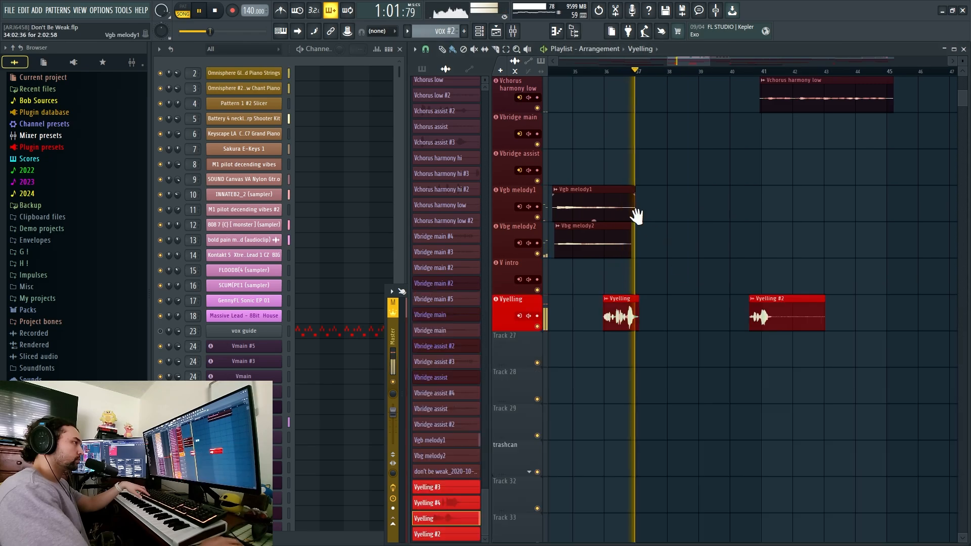
{"action": "scroll", "coordinate": [637, 217], "scroll_direction": "left", "scroll_amount": 2}
{"action": "left_click", "coordinate": [657, 71]}
{"action": "left_click", "coordinate": [401, 326]}
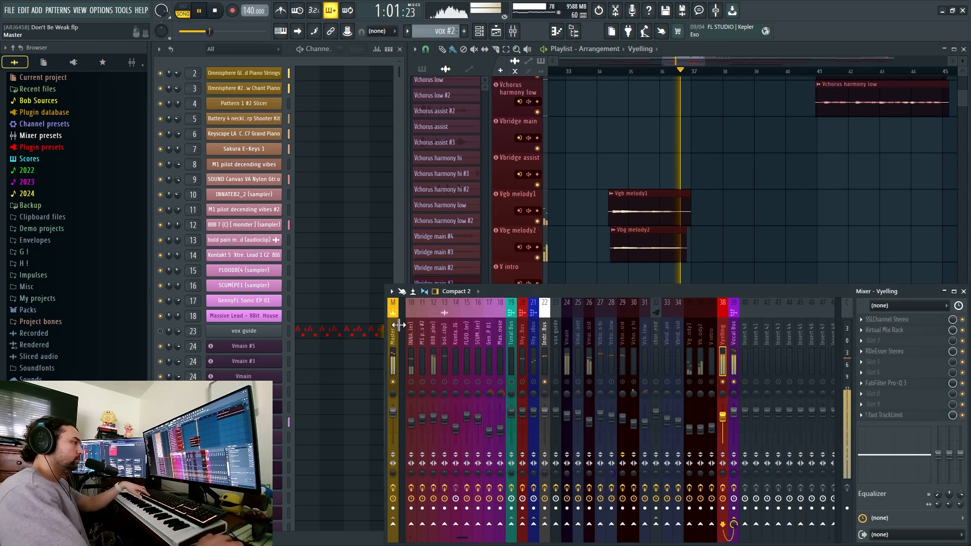
{"action": "right_click", "coordinate": [722, 382]}
{"action": "key", "text": "F5"}
Play the full mix into the section at bar 37, select the Pattern 13 clip on Track 1, and stop
{"action": "scroll", "coordinate": [609, 292], "scroll_direction": "up", "scroll_amount": 8}
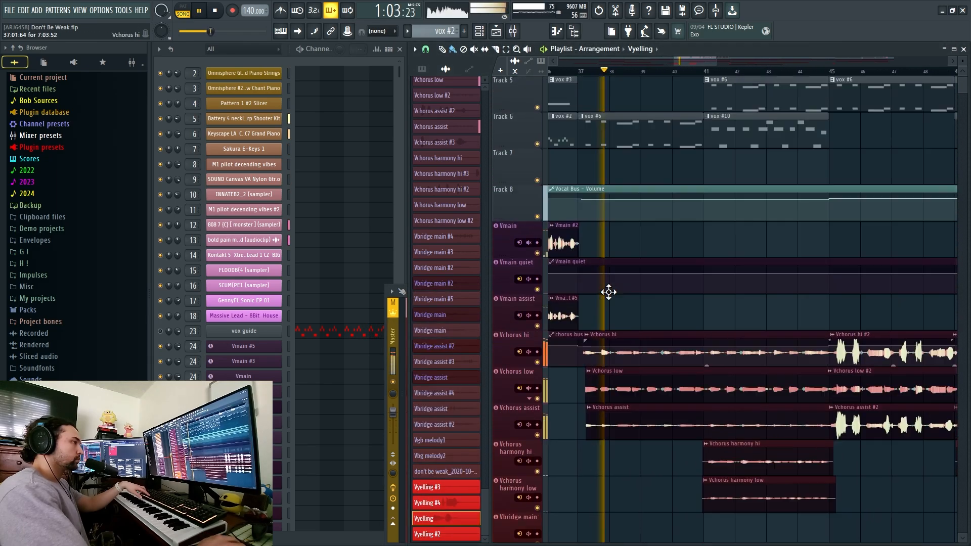
{"action": "scroll", "coordinate": [680, 296], "scroll_direction": "up", "scroll_amount": 1}
{"action": "scroll", "coordinate": [681, 297], "scroll_direction": "left", "scroll_amount": 2}
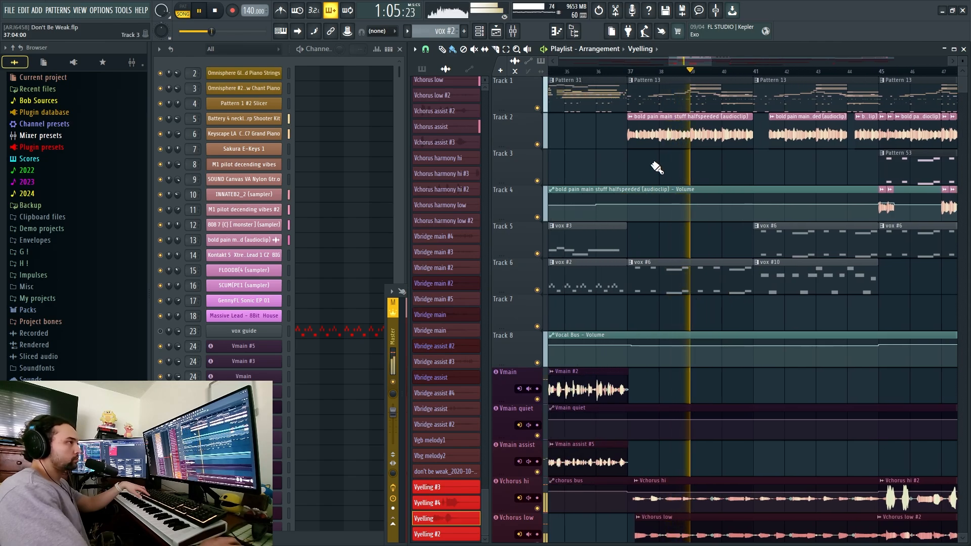
{"action": "left_click", "coordinate": [660, 96]}
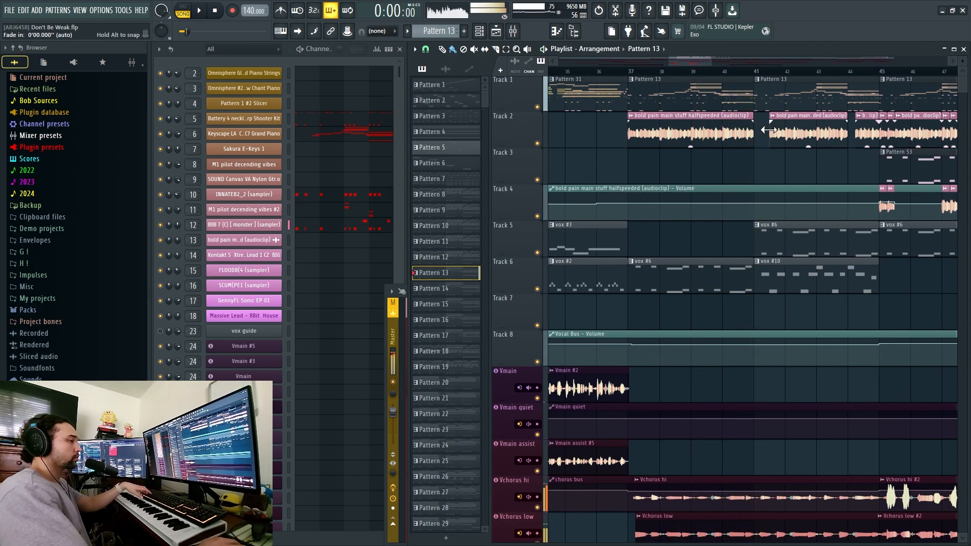
{"action": "key", "text": "space"}
Look over the vocal tracks around bar 41 and make a time selection from bar 37 to bar 41
{"action": "scroll", "coordinate": [774, 202], "scroll_direction": "down", "scroll_amount": 7}
{"action": "scroll", "coordinate": [771, 217], "scroll_direction": "down", "scroll_amount": 7}
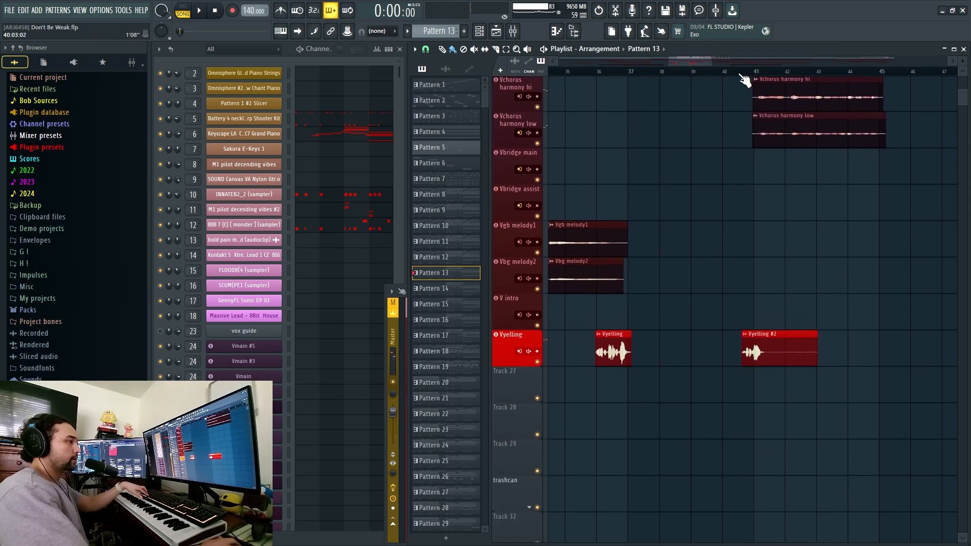
{"action": "scroll", "coordinate": [733, 177], "scroll_direction": "up", "scroll_amount": 14}
{"action": "left_click", "coordinate": [638, 72]}
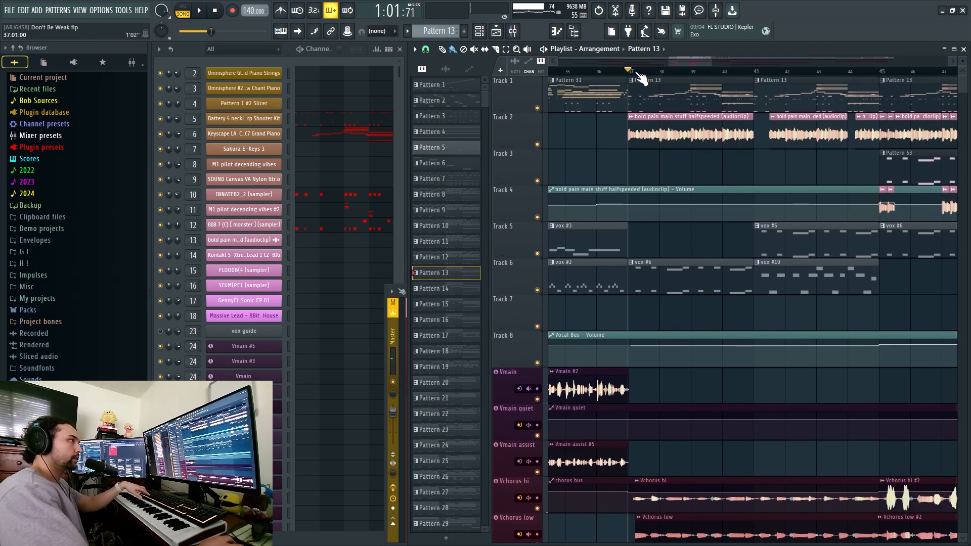
{"action": "left_click_drag", "start_coordinate": [660, 73], "coordinate": [752, 101]}
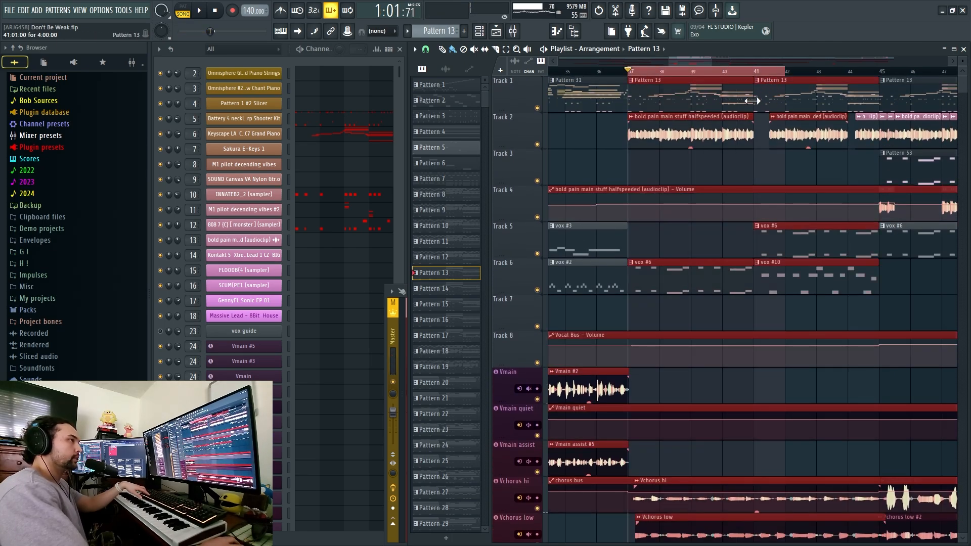
Pick the bold pain main stuff halfspeeded clip on Track 2, and select Pattern 13 for playback in pattern mode
{"action": "right_click", "coordinate": [701, 172]}
{"action": "left_click", "coordinate": [710, 135]}
{"action": "scroll", "coordinate": [697, 142], "scroll_direction": "right", "scroll_amount": 2}
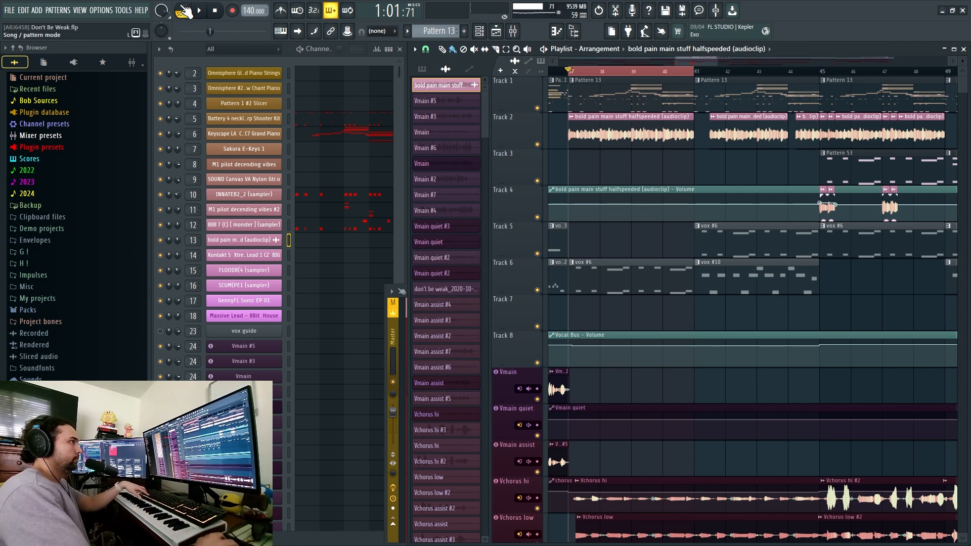
{"action": "left_click", "coordinate": [667, 92]}
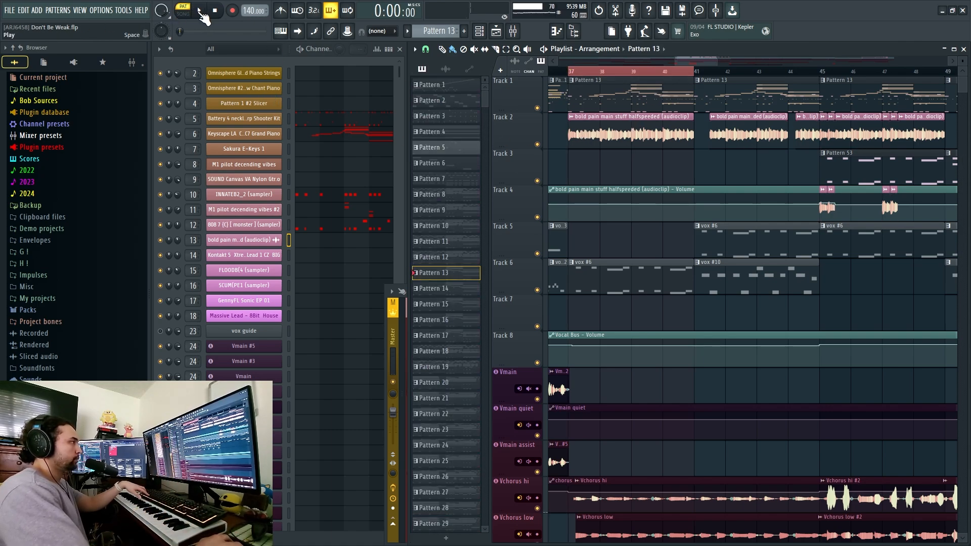
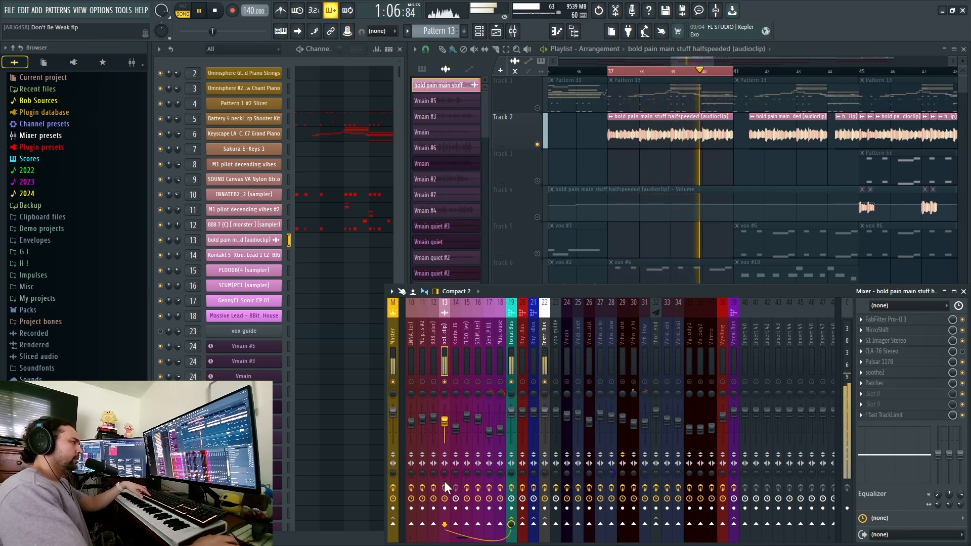
Restart playback of soloed Track 2 from bar 37 and clear the time selection over bars 37 to 41
{"action": "key", "text": "space"}
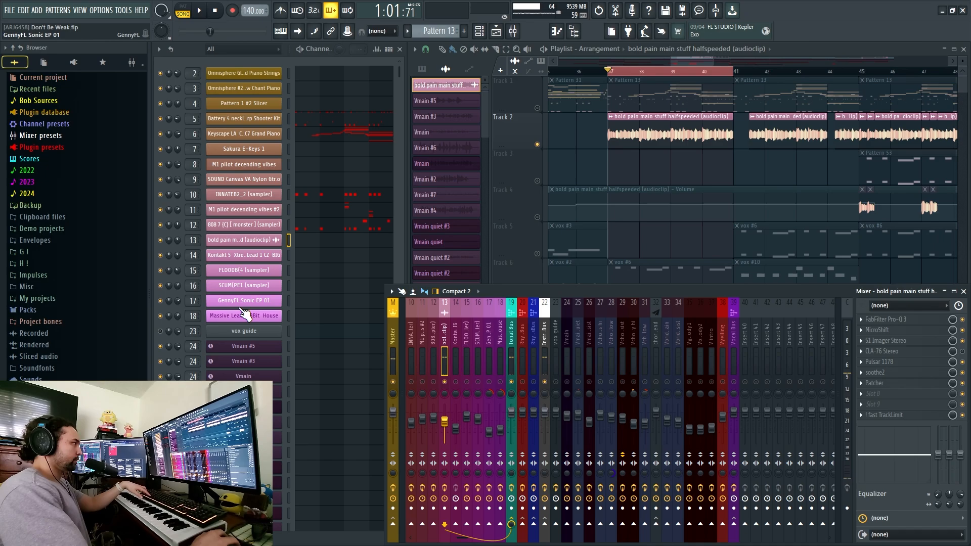
{"action": "key", "text": "space"}
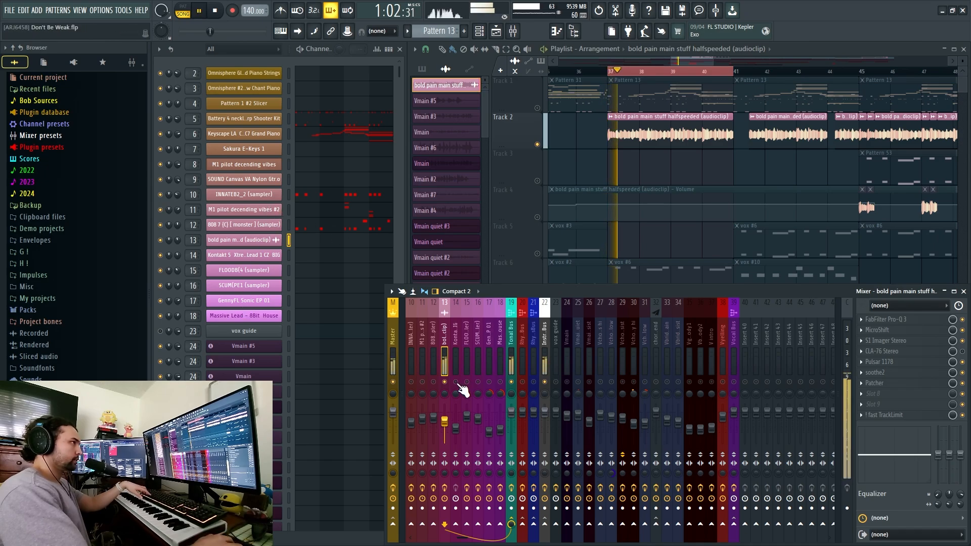
{"action": "left_click_drag", "start_coordinate": [636, 213], "coordinate": [590, 212]}
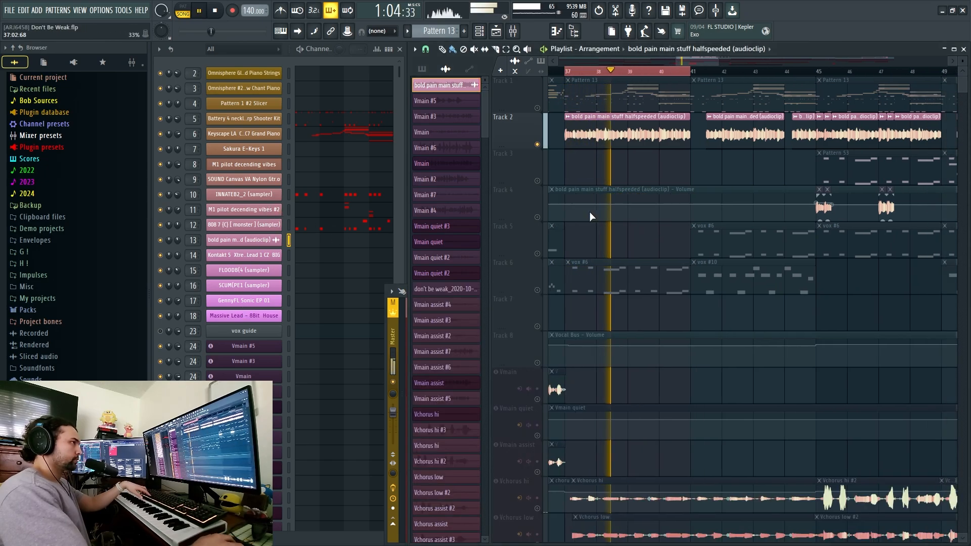
{"action": "double_click", "coordinate": [661, 71]}
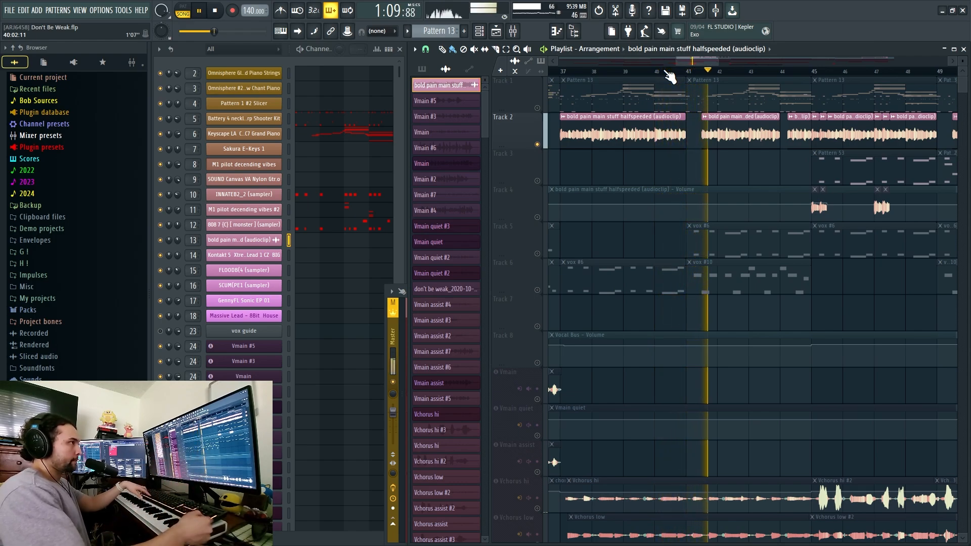
Listen to Track 2 up to bar 45, enable Track 4 alongside it and stop playback
{"action": "left_click_drag", "start_coordinate": [775, 159], "coordinate": [731, 159]}
{"action": "scroll", "coordinate": [732, 159], "scroll_direction": "up", "scroll_amount": 1}
{"action": "scroll", "coordinate": [737, 159], "scroll_direction": "up", "scroll_amount": 1}
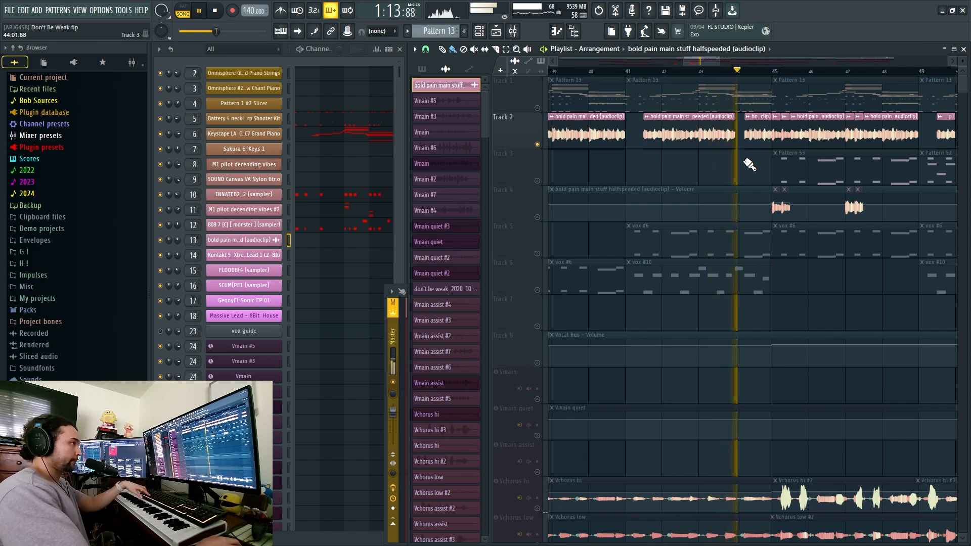
{"action": "left_click_drag", "start_coordinate": [773, 158], "coordinate": [702, 160]}
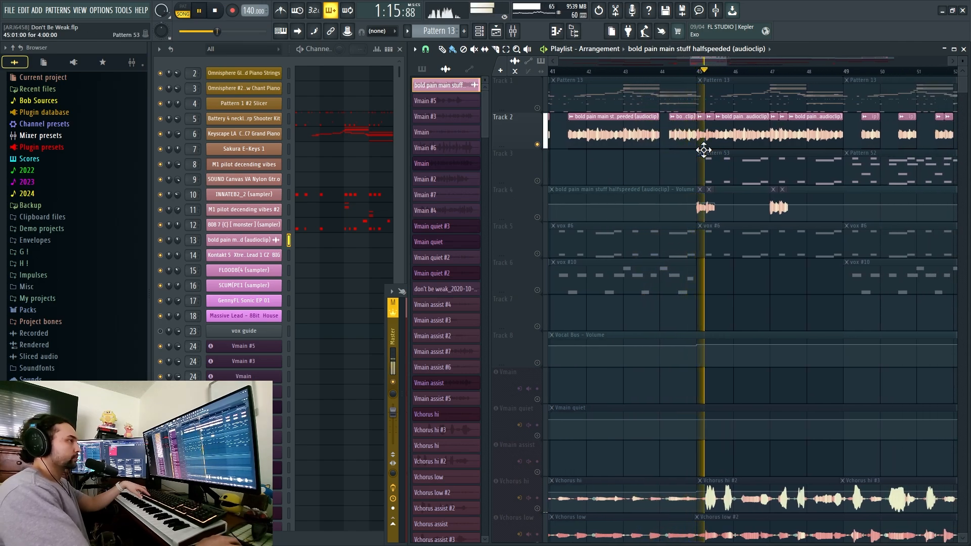
{"action": "scroll", "coordinate": [692, 160], "scroll_direction": "right", "scroll_amount": 1}
{"action": "left_click", "coordinate": [537, 216]}
{"action": "key", "text": "space"}
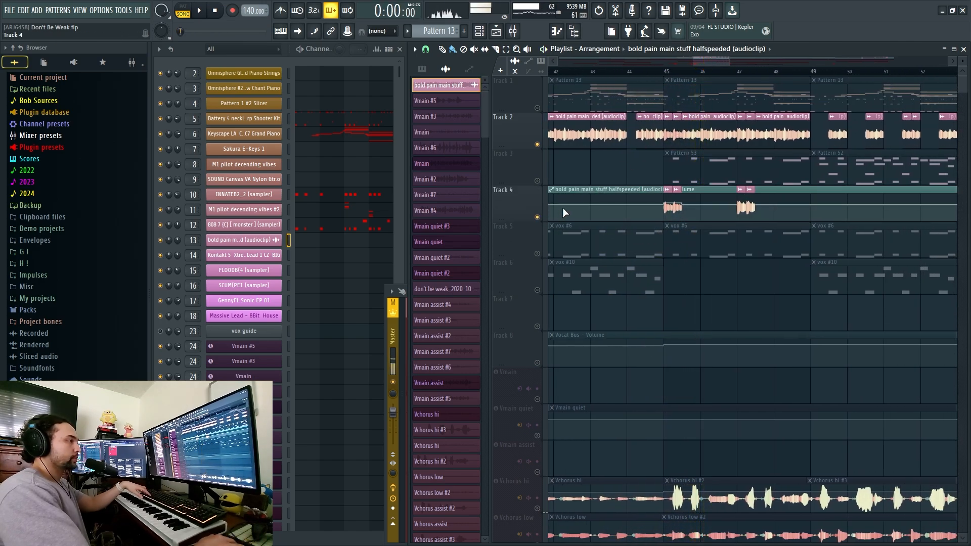
Play Tracks 2 and 4 together from bar 45, where the short Track 4 audio clips begin
{"action": "scroll", "coordinate": [563, 212], "scroll_direction": "left", "scroll_amount": 2}
{"action": "scroll", "coordinate": [711, 197], "scroll_direction": "down", "scroll_amount": 2}
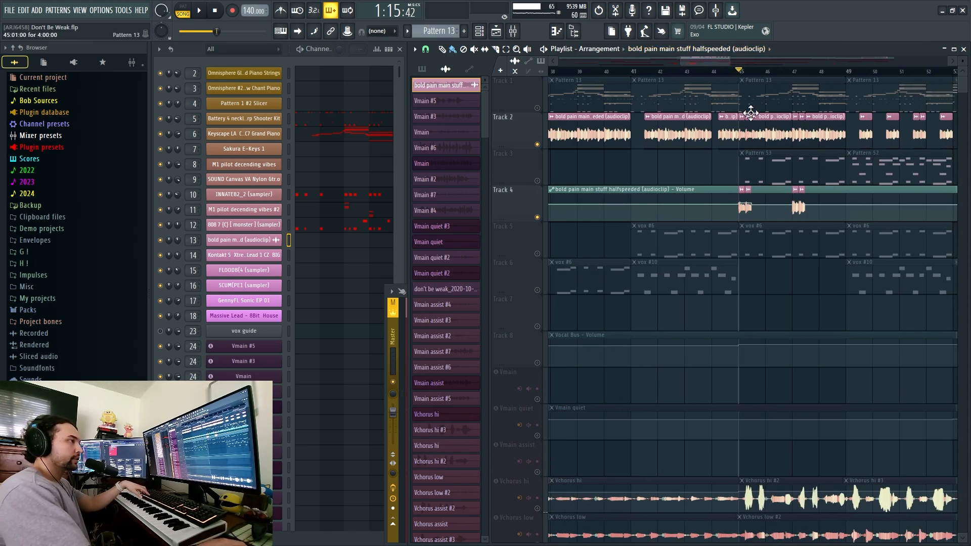
{"action": "scroll", "coordinate": [759, 212], "scroll_direction": "up", "scroll_amount": 5}
{"action": "scroll", "coordinate": [706, 208], "scroll_direction": "up", "scroll_amount": 3}
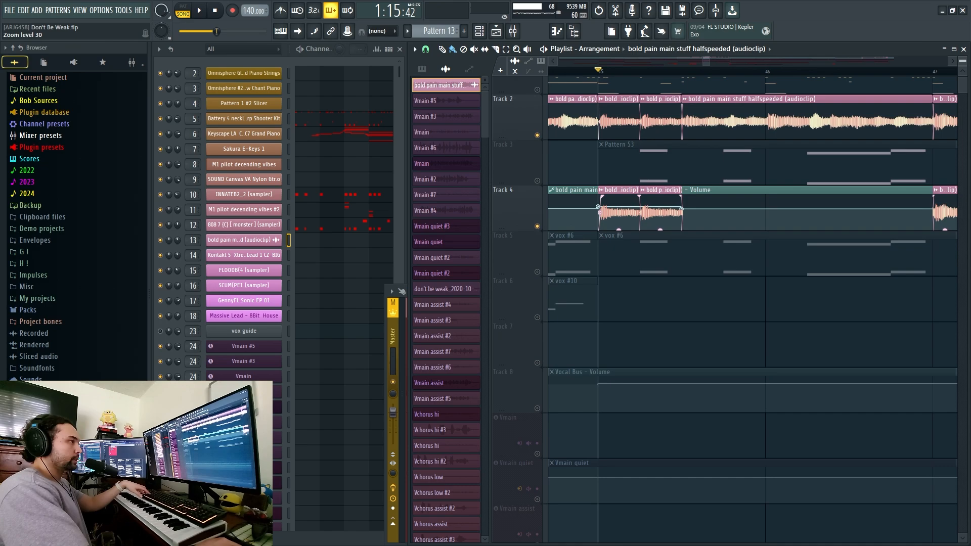
{"action": "scroll", "coordinate": [678, 208], "scroll_direction": "down", "scroll_amount": 3}
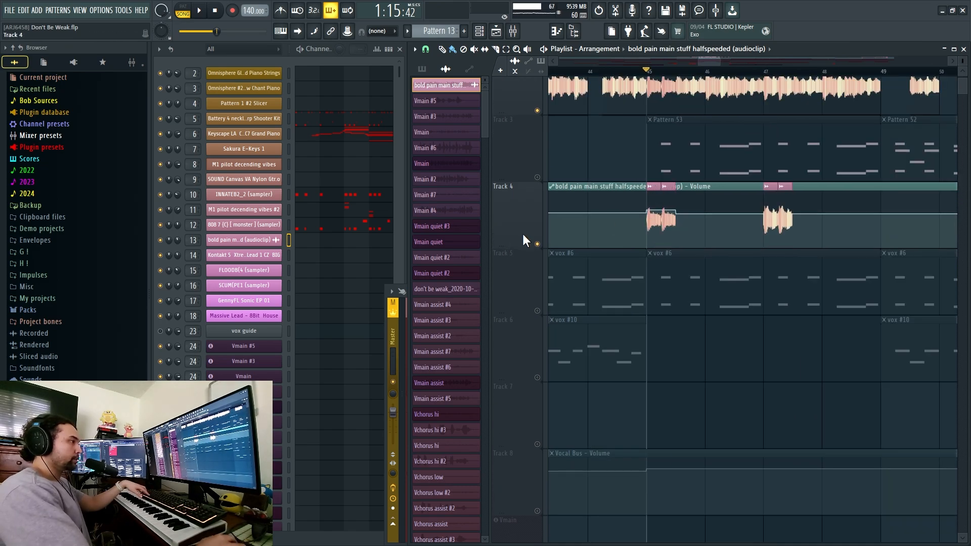
{"action": "scroll", "coordinate": [660, 206], "scroll_direction": "up", "scroll_amount": 2}
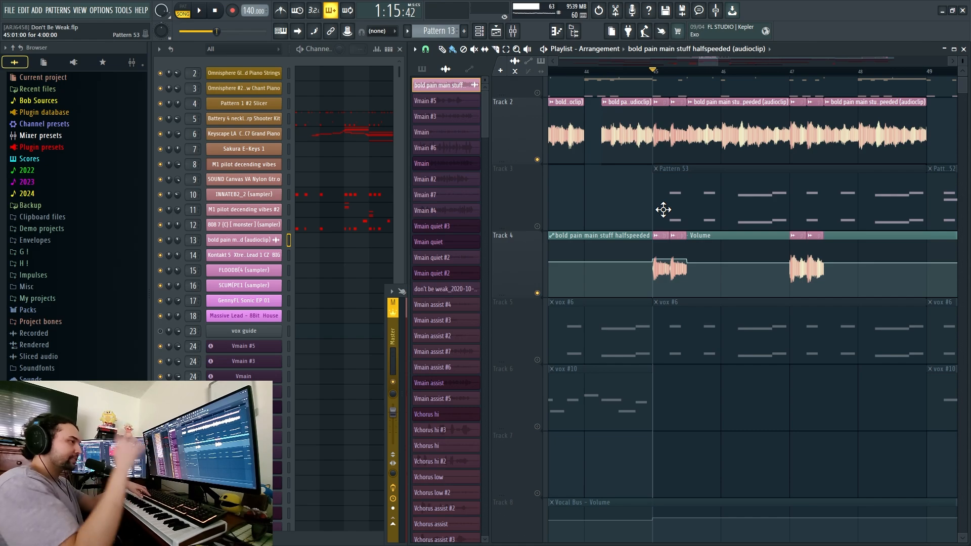
{"action": "key", "text": "space"}
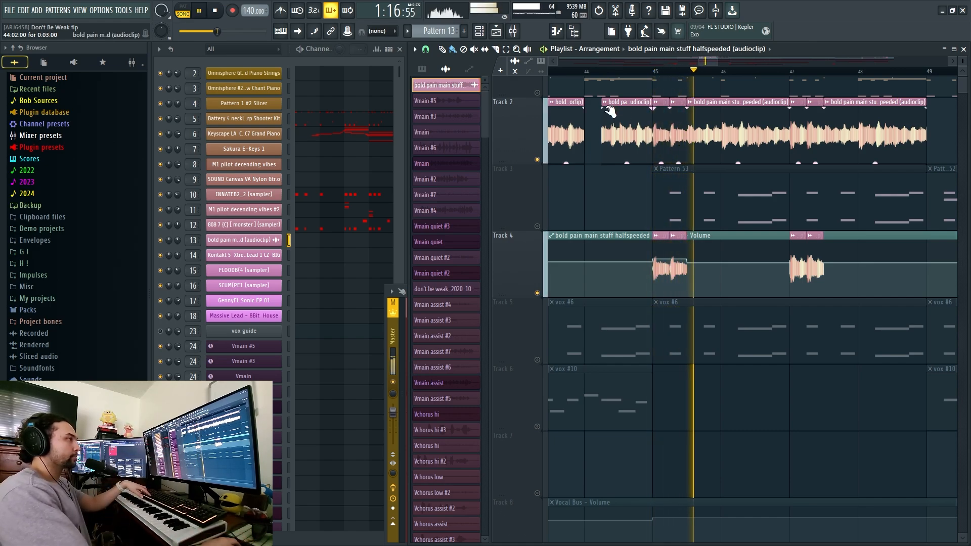
Replay Tracks 2 and 4 from about bar 44, listen through the chopped clips after bar 49, and stop playback
{"action": "left_click", "coordinate": [581, 71]}
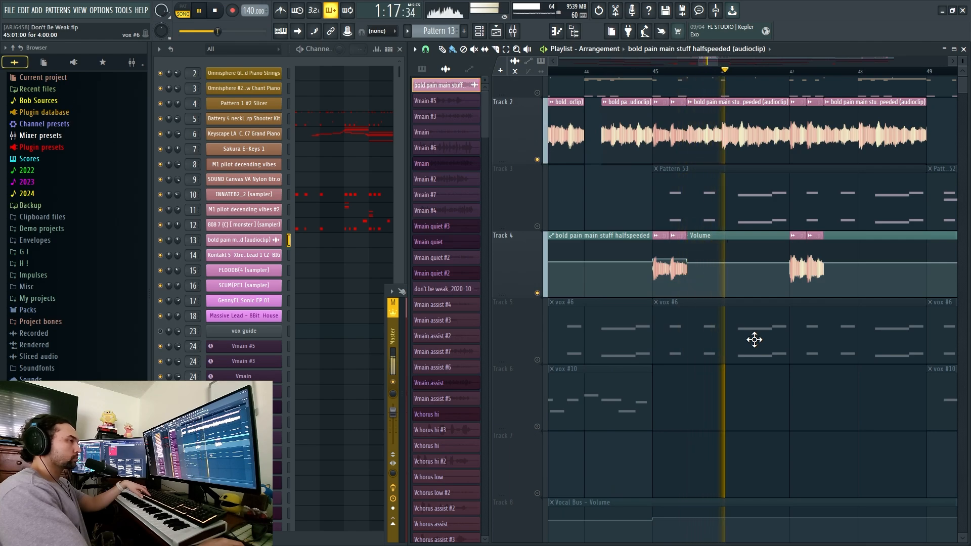
{"action": "left_click_drag", "start_coordinate": [746, 342], "coordinate": [704, 354]}
{"action": "left_click_drag", "start_coordinate": [752, 321], "coordinate": [704, 333]}
{"action": "scroll", "coordinate": [707, 243], "scroll_direction": "down", "scroll_amount": 3}
{"action": "scroll", "coordinate": [711, 177], "scroll_direction": "down", "scroll_amount": 1}
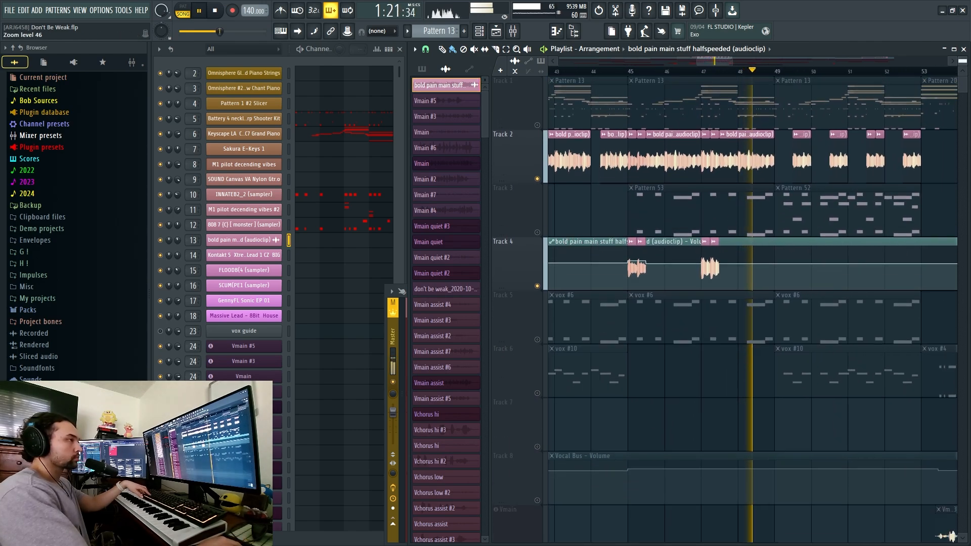
{"action": "scroll", "coordinate": [734, 219], "scroll_direction": "down", "scroll_amount": 1}
{"action": "left_click_drag", "start_coordinate": [808, 210], "coordinate": [691, 243]}
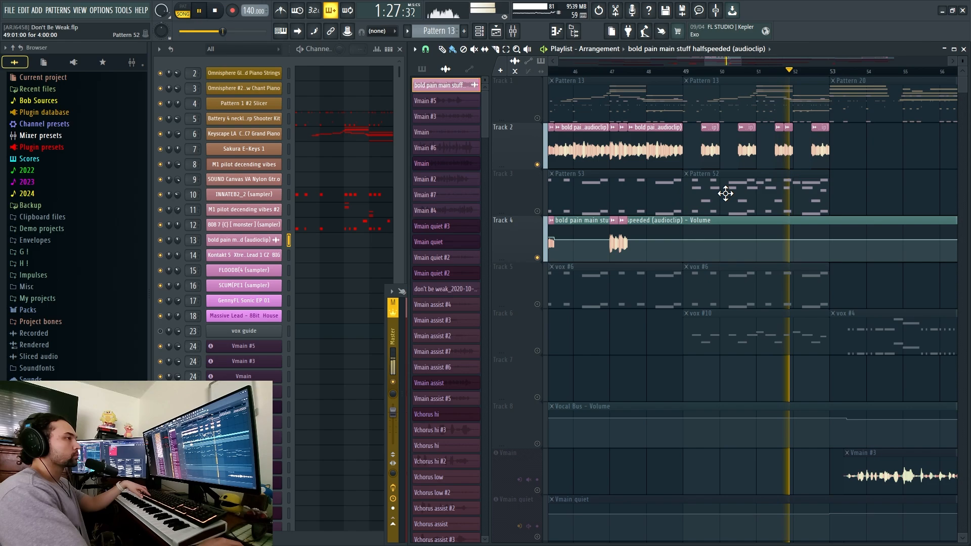
{"action": "left_click_drag", "start_coordinate": [723, 191], "coordinate": [764, 195]}
{"action": "scroll", "coordinate": [700, 219], "scroll_direction": "down", "scroll_amount": 2}
{"action": "left_click_drag", "start_coordinate": [700, 219], "coordinate": [775, 219]}
{"action": "key", "text": "space"}
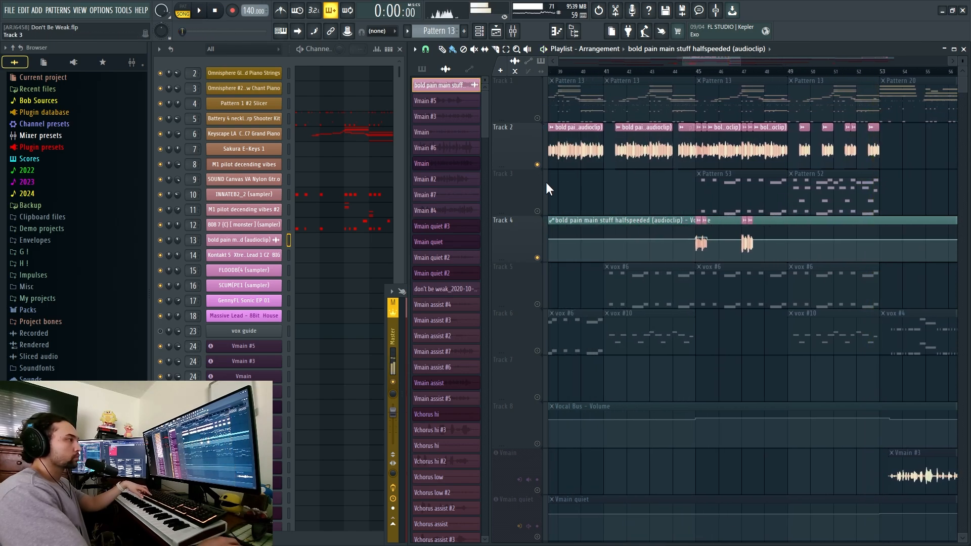
Cancel the track solo so that every playlist track is enabled again
{"action": "right_click", "coordinate": [537, 164]}
{"action": "scroll", "coordinate": [667, 199], "scroll_direction": "down", "scroll_amount": 2}
{"action": "left_click_drag", "start_coordinate": [666, 199], "coordinate": [697, 197]}
{"action": "scroll", "coordinate": [672, 97], "scroll_direction": "down", "scroll_amount": 1}
{"action": "scroll", "coordinate": [623, 85], "scroll_direction": "up", "scroll_amount": 1}
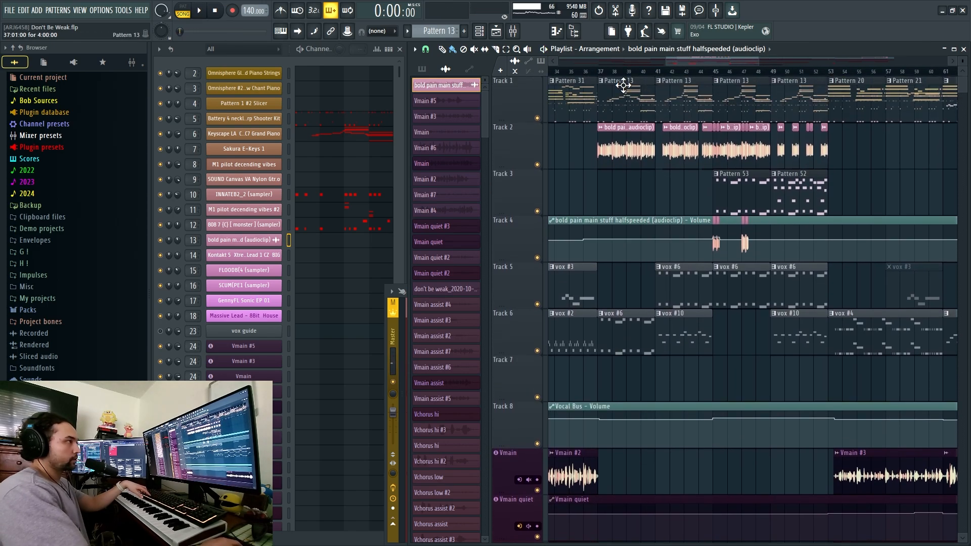
Play the full arrangement from bar 45 and follow the chorus vocals and instrument tracks into the section at bar 53
{"action": "scroll", "coordinate": [733, 132], "scroll_direction": "down", "scroll_amount": 9}
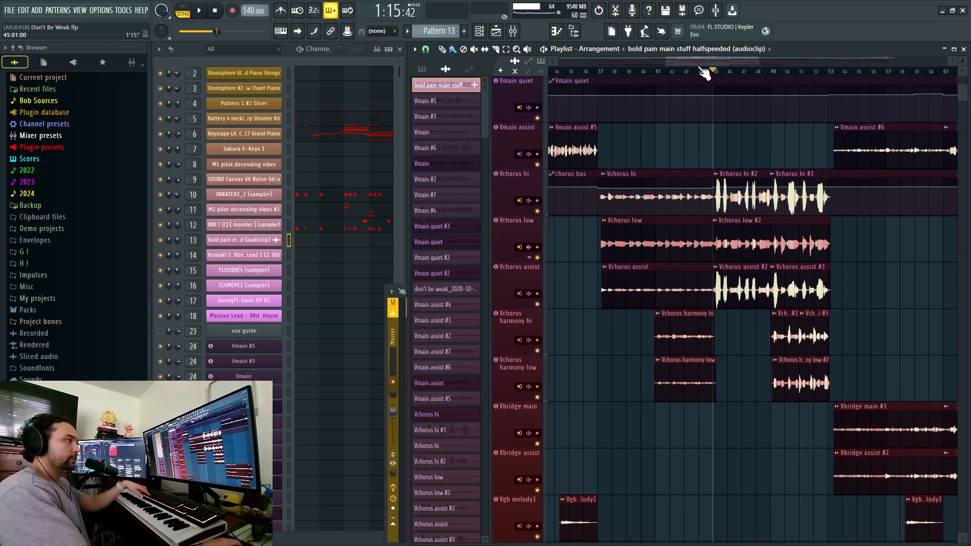
{"action": "scroll", "coordinate": [632, 177], "scroll_direction": "up", "scroll_amount": 2}
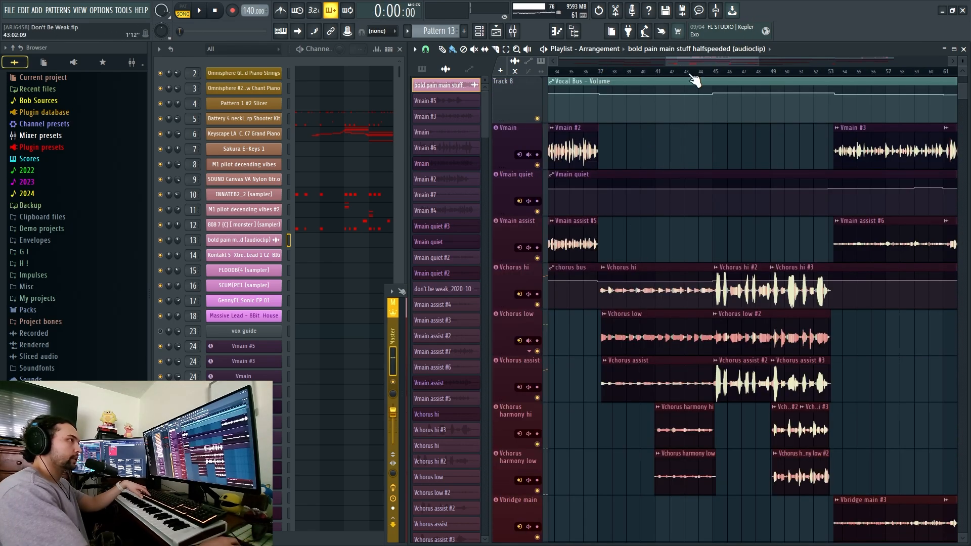
{"action": "key", "text": "space"}
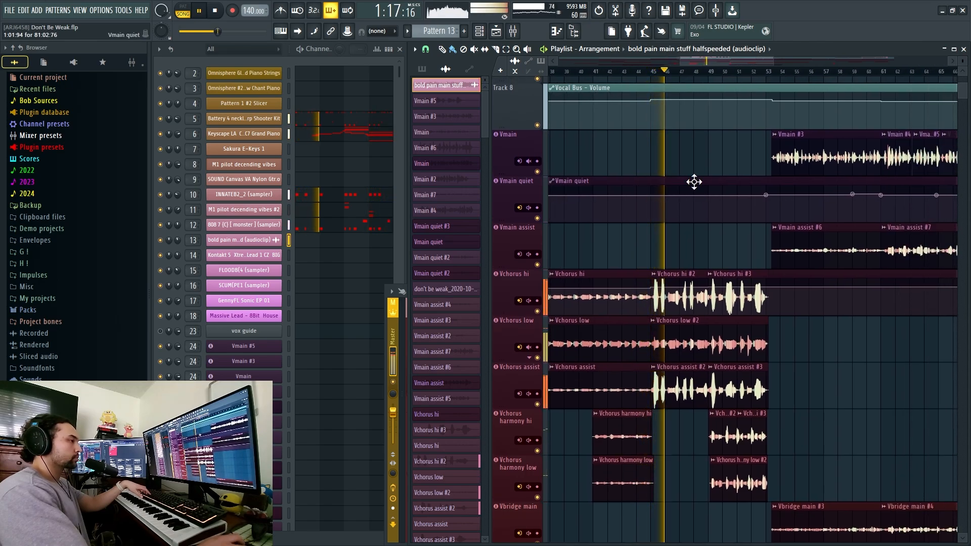
{"action": "scroll", "coordinate": [693, 212], "scroll_direction": "down", "scroll_amount": 1}
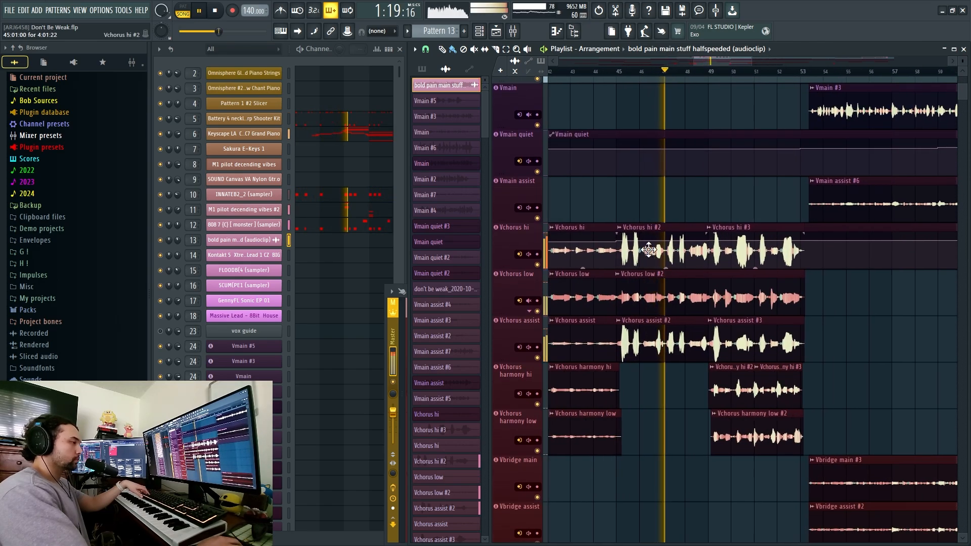
{"action": "scroll", "coordinate": [657, 247], "scroll_direction": "down", "scroll_amount": 1}
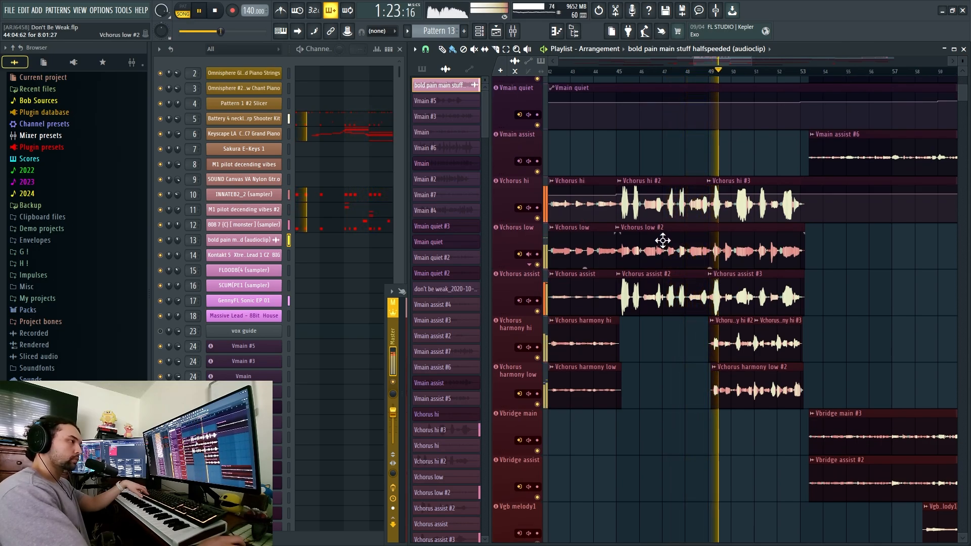
{"action": "scroll", "coordinate": [662, 242], "scroll_direction": "up", "scroll_amount": 3}
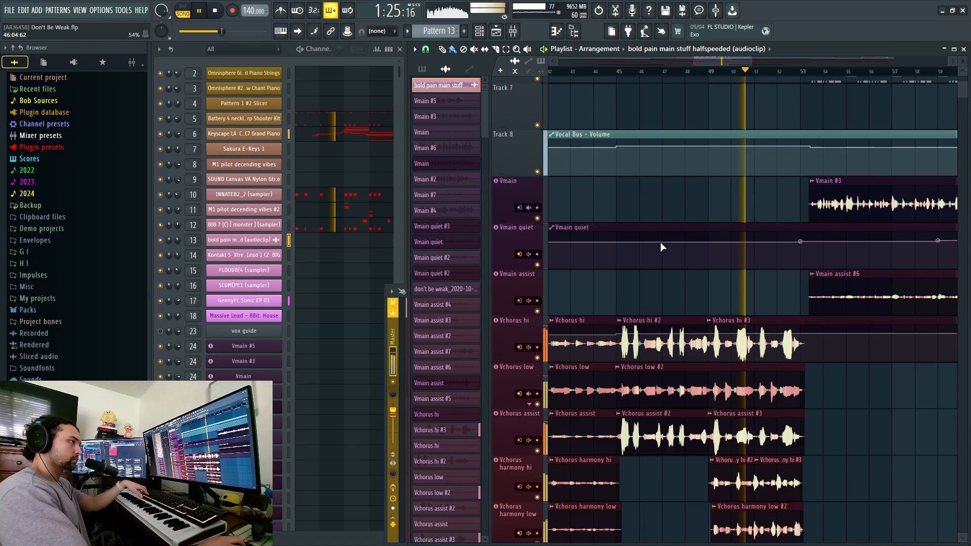
{"action": "scroll", "coordinate": [661, 242], "scroll_direction": "up", "scroll_amount": 6}
{"action": "scroll", "coordinate": [661, 240], "scroll_direction": "down", "scroll_amount": 6}
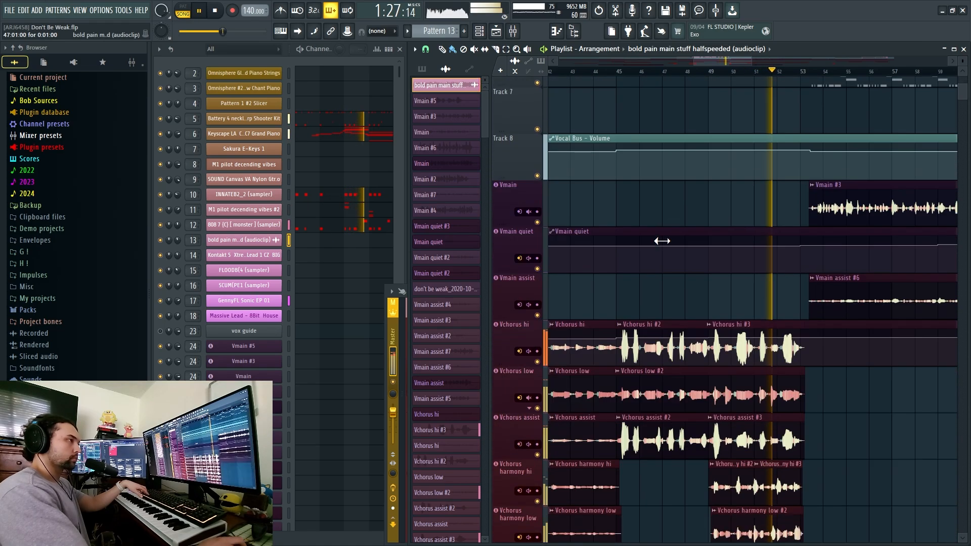
{"action": "scroll", "coordinate": [662, 241], "scroll_direction": "down", "scroll_amount": 8}
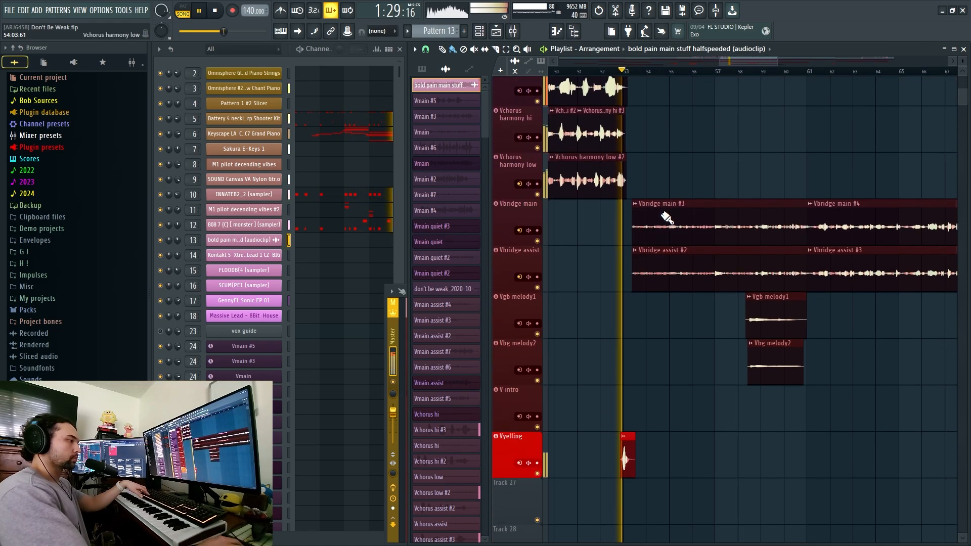
{"action": "scroll", "coordinate": [657, 222], "scroll_direction": "up", "scroll_amount": 12}
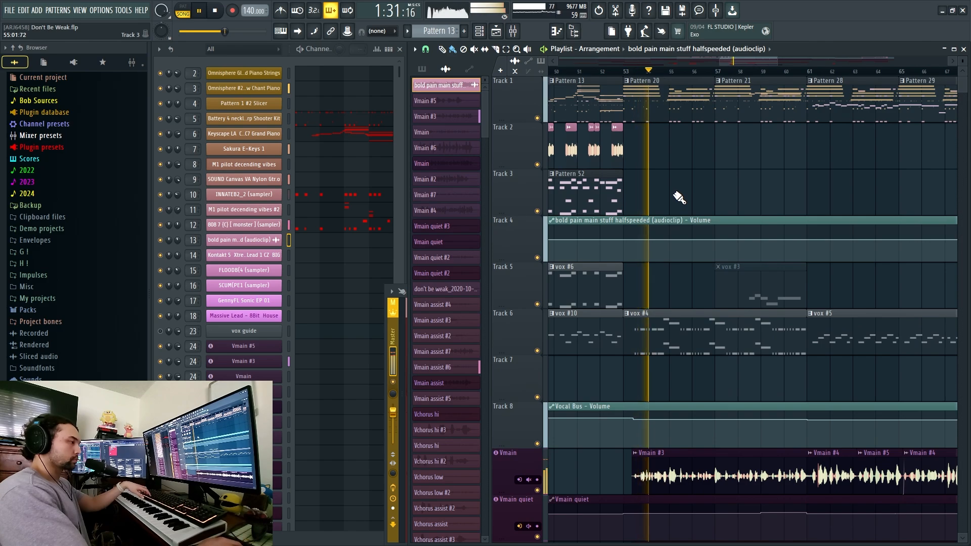
{"action": "scroll", "coordinate": [675, 187], "scroll_direction": "down", "scroll_amount": 2}
{"action": "scroll", "coordinate": [632, 150], "scroll_direction": "up", "scroll_amount": 2}
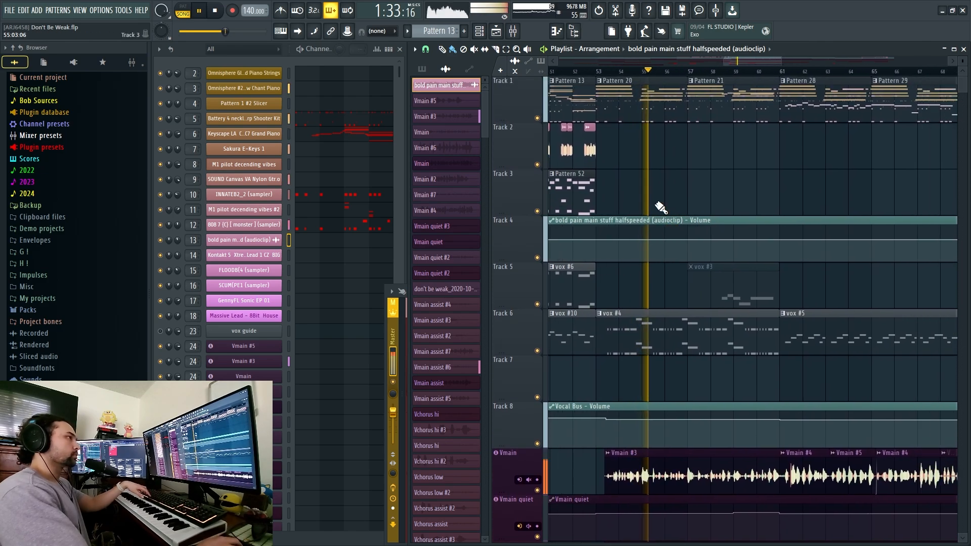
Stop playback and select the Pattern 20 and Pattern 21 clips on Track 1 to view their contents
{"action": "key", "text": "space"}
{"action": "left_click", "coordinate": [651, 95]}
{"action": "left_click", "coordinate": [715, 96]}
Select the vox #6 pattern, solo Track 5 and play it from bar 45
{"action": "scroll", "coordinate": [708, 141], "scroll_direction": "left", "scroll_amount": 2}
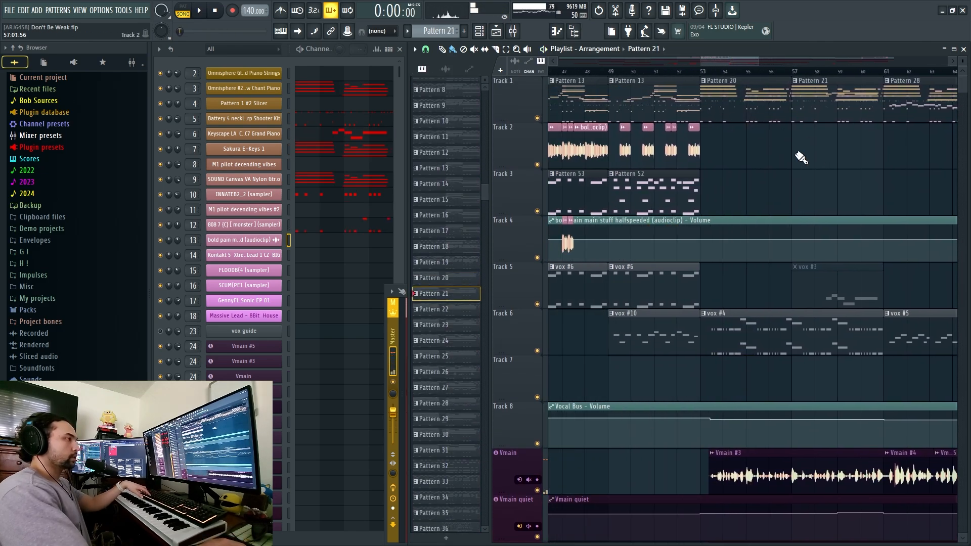
{"action": "scroll", "coordinate": [797, 154], "scroll_direction": "left", "scroll_amount": 3}
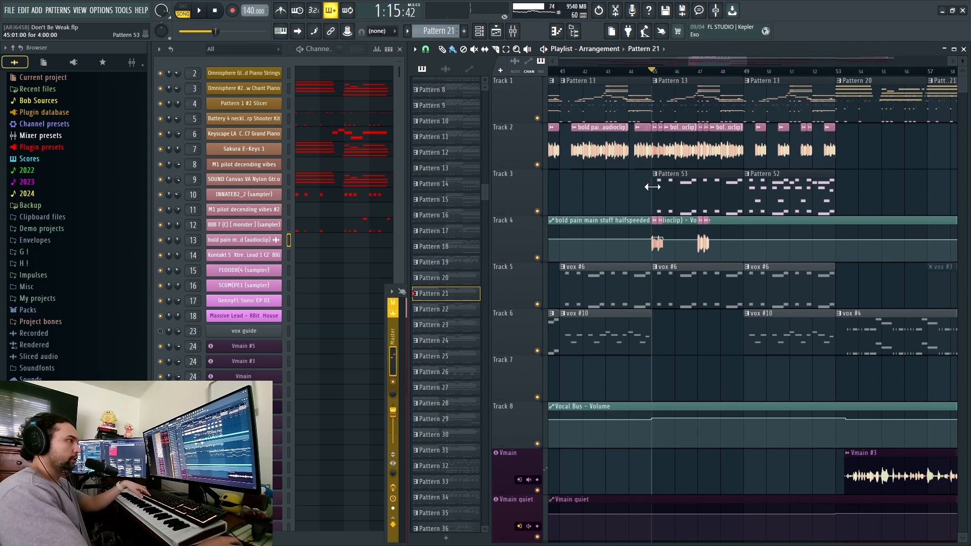
{"action": "left_click", "coordinate": [653, 188]}
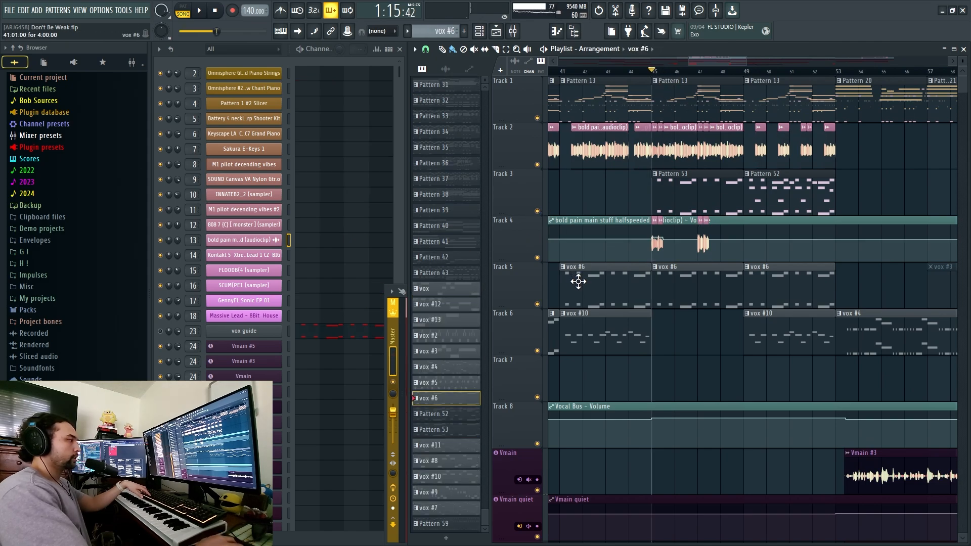
{"action": "right_click", "coordinate": [537, 305]}
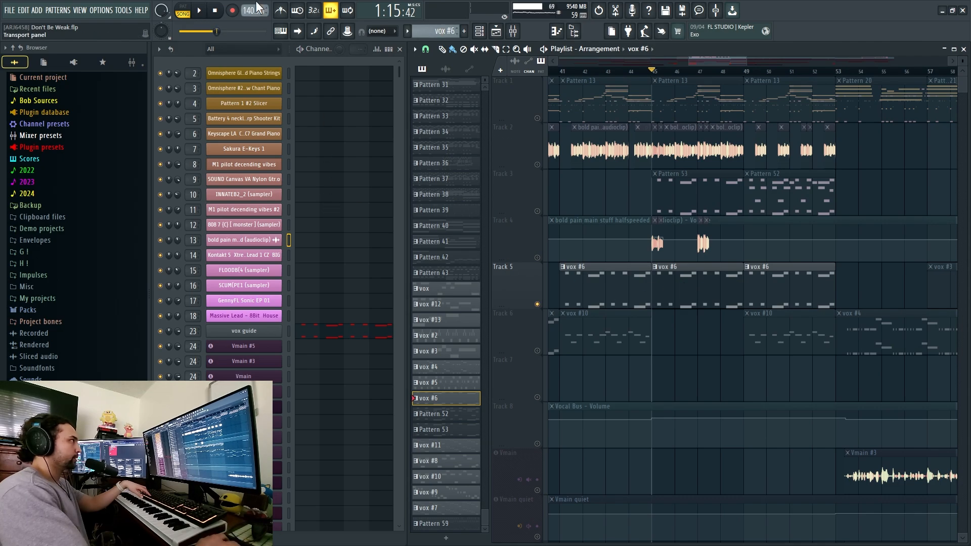
{"action": "key", "text": "space"}
{"action": "scroll", "coordinate": [661, 245], "scroll_direction": "down", "scroll_amount": 1}
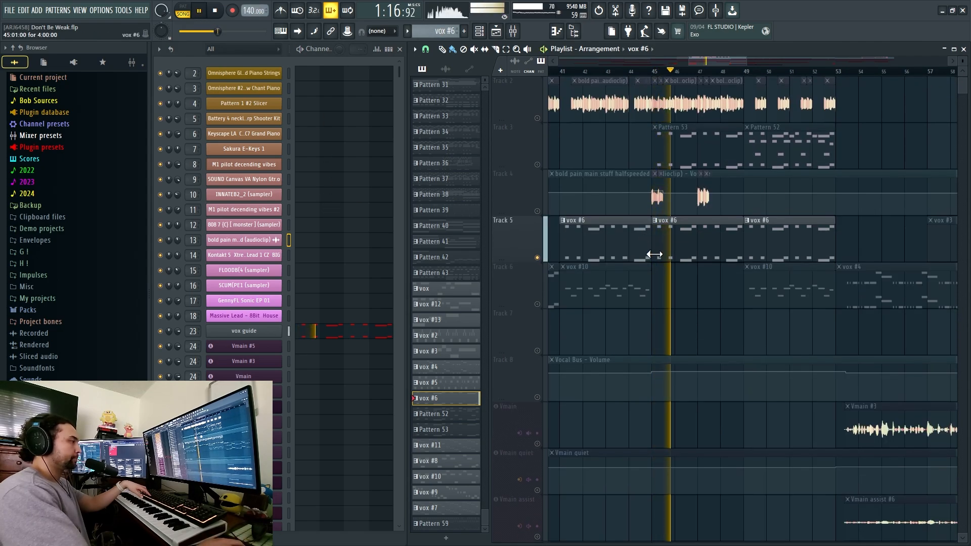
{"action": "scroll", "coordinate": [700, 270], "scroll_direction": "up", "scroll_amount": 1}
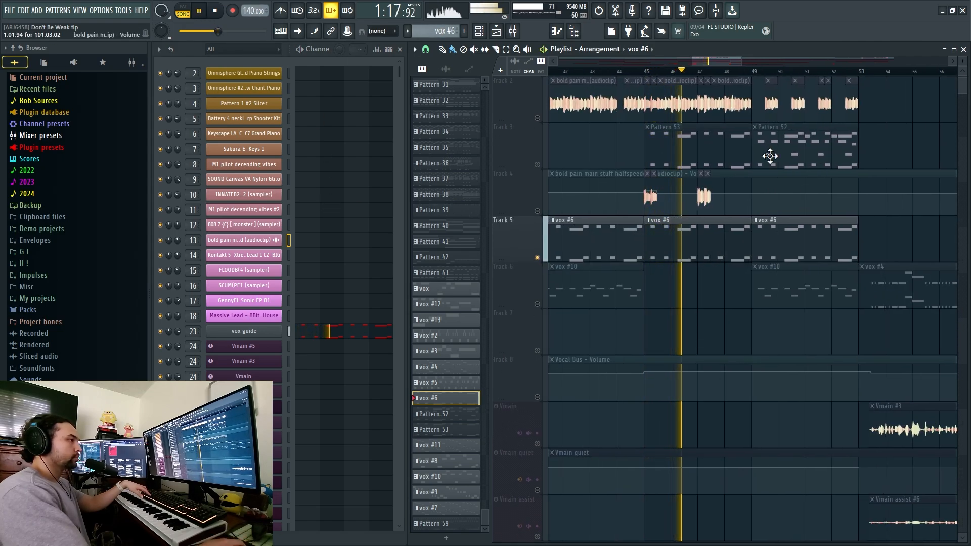
Enable Track 6 alongside soloed Track 5 and play the vox #6 and vox #10 clips together from bar 49
{"action": "left_click", "coordinate": [537, 305]}
{"action": "key", "text": "space"}
{"action": "left_click", "coordinate": [751, 71]}
{"action": "left_click_drag", "start_coordinate": [819, 253], "coordinate": [719, 268]}
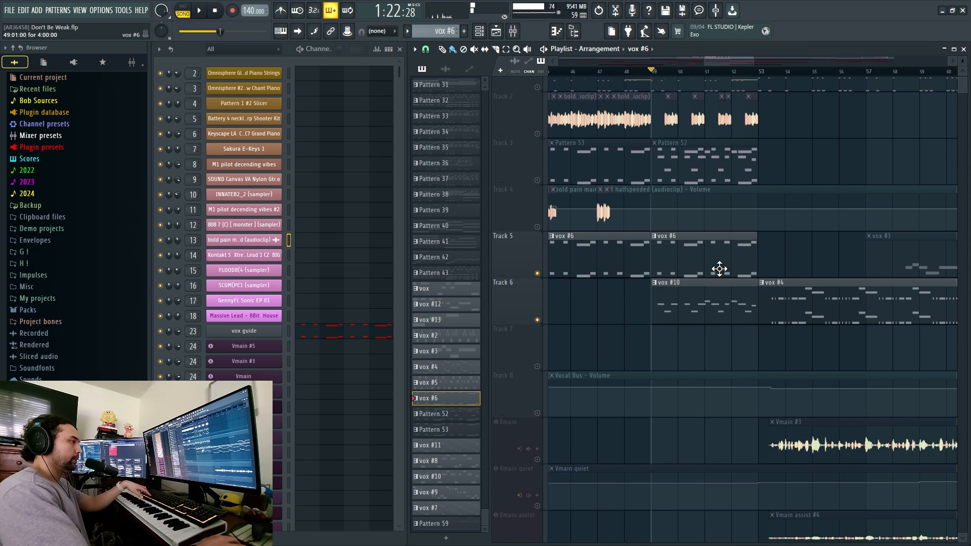
{"action": "scroll", "coordinate": [685, 312], "scroll_direction": "down", "scroll_amount": 2}
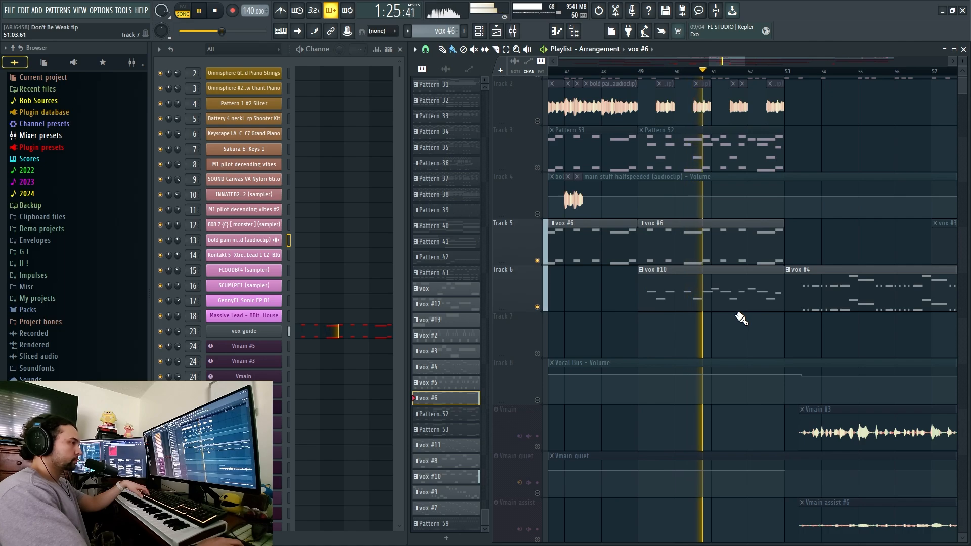
Stop playback, solo Track 3 and select the Pattern 52 clip at bar 49
{"action": "left_click_drag", "start_coordinate": [726, 317], "coordinate": [739, 330]}
{"action": "key", "text": "space"}
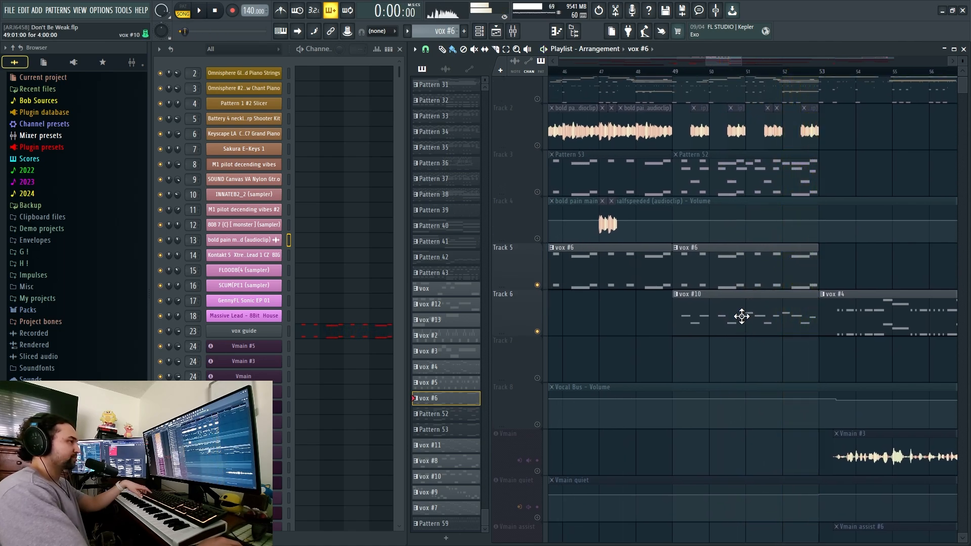
{"action": "scroll", "coordinate": [739, 317], "scroll_direction": "up", "scroll_amount": 2}
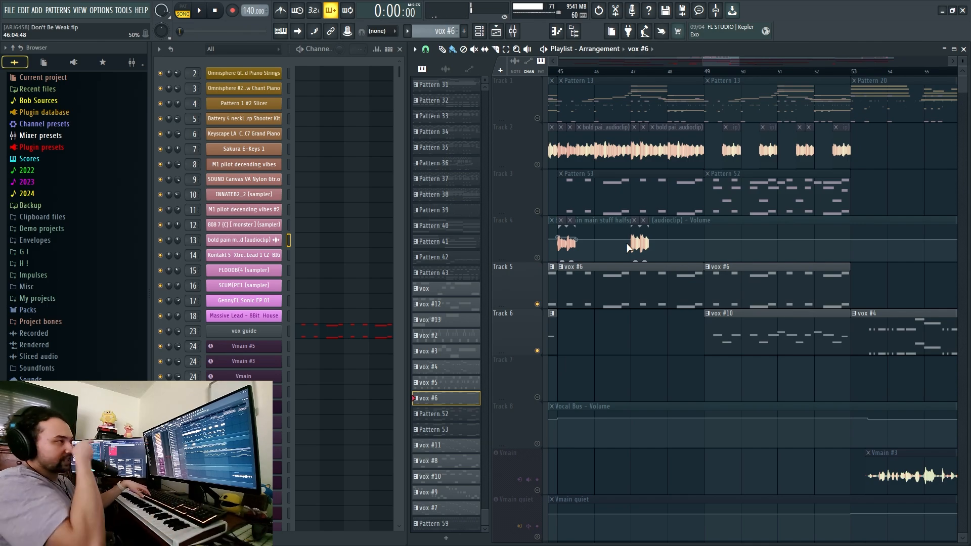
{"action": "right_click", "coordinate": [536, 210]}
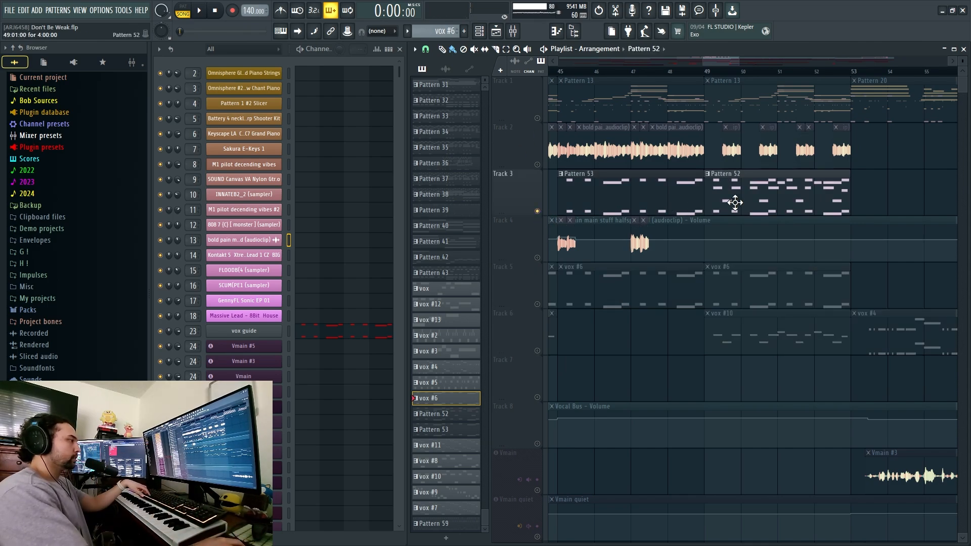
{"action": "left_click_drag", "start_coordinate": [723, 208], "coordinate": [728, 149]}
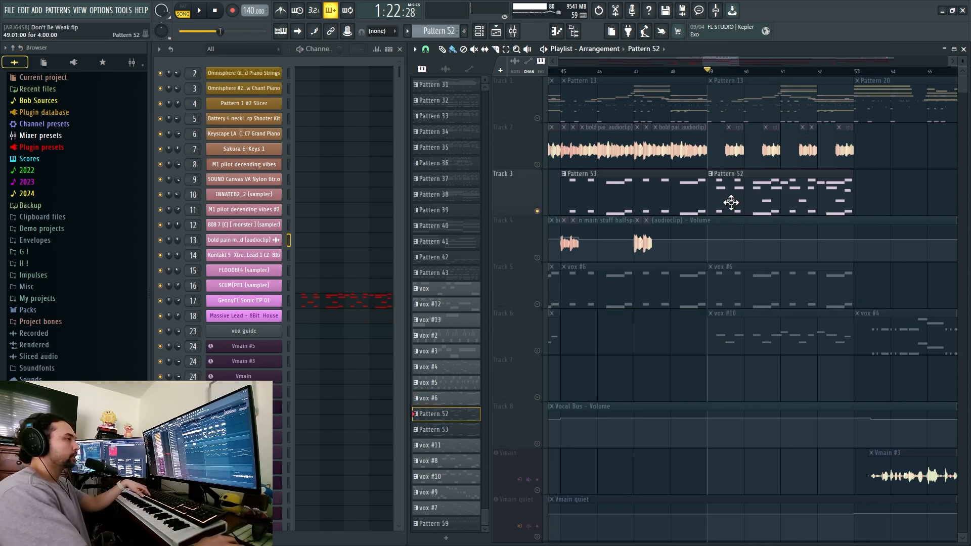
Open the GennyFL Sonic EP 01 instrument used by Pattern 52, audition its sound and close it
{"action": "left_click", "coordinate": [260, 302]}
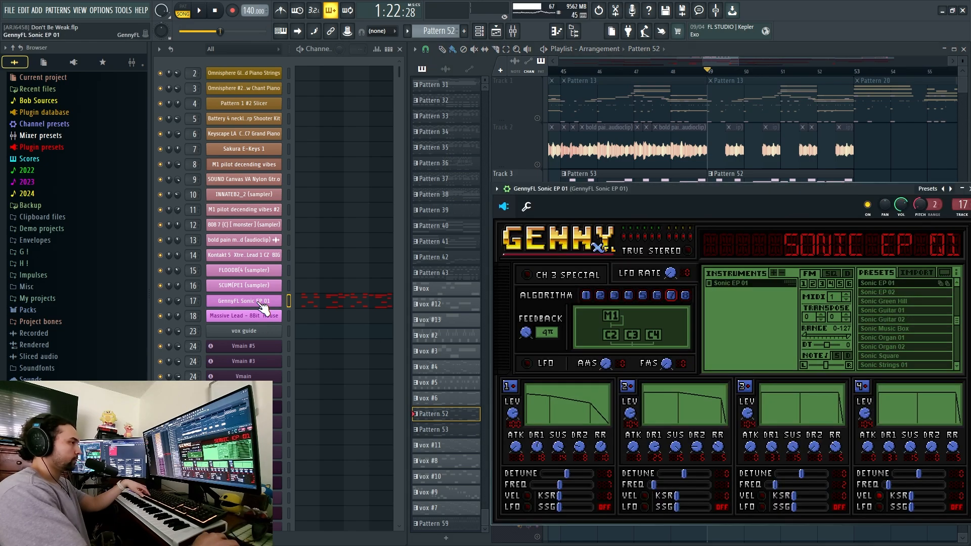
{"action": "left_click_drag", "start_coordinate": [617, 186], "coordinate": [545, 148]}
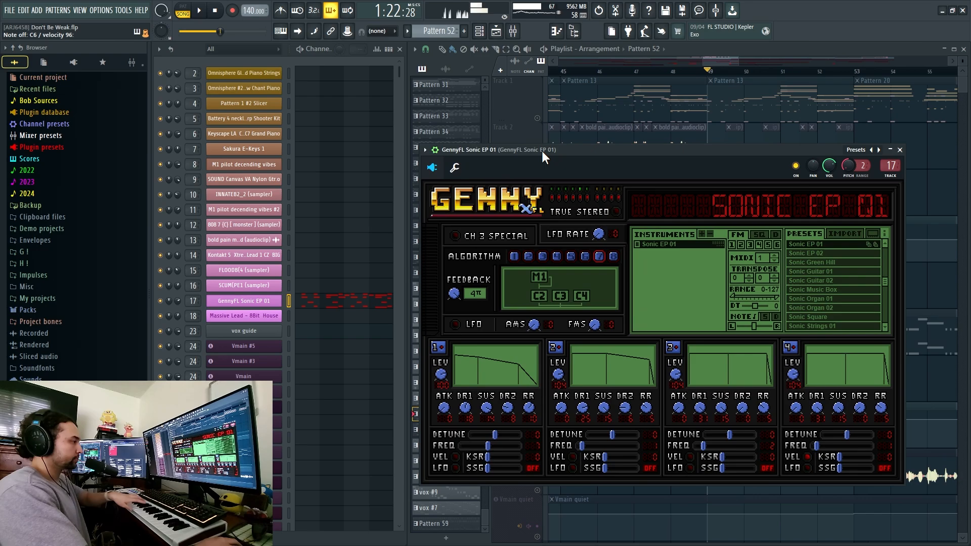
{"action": "left_click", "coordinate": [901, 150]}
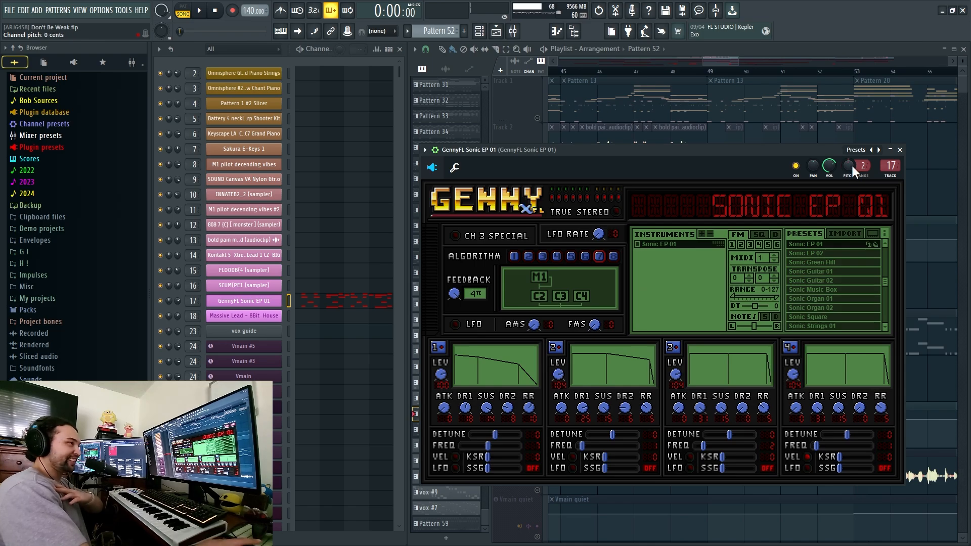
{"action": "right_click", "coordinate": [851, 166]}
{"action": "left_click", "coordinate": [891, 242]}
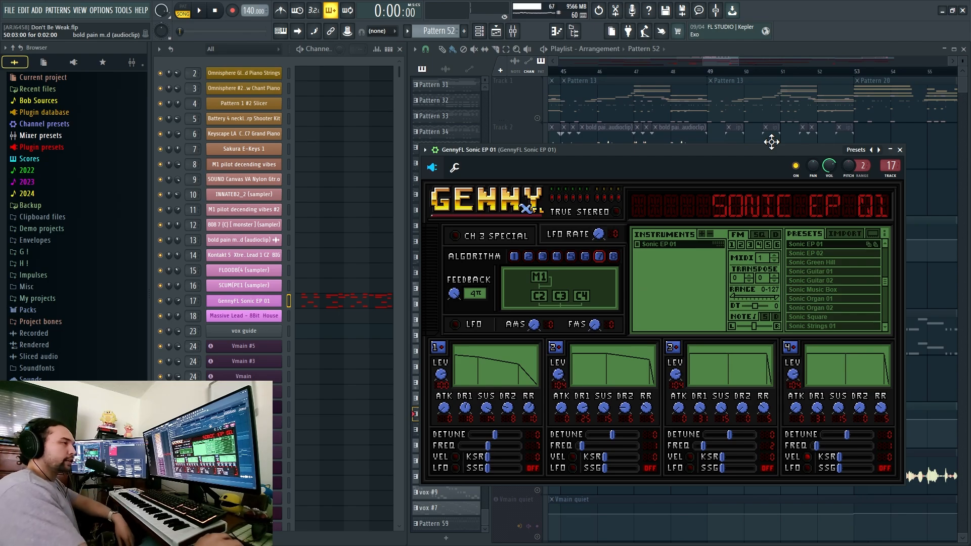
{"action": "left_click_drag", "start_coordinate": [771, 142], "coordinate": [742, 135]}
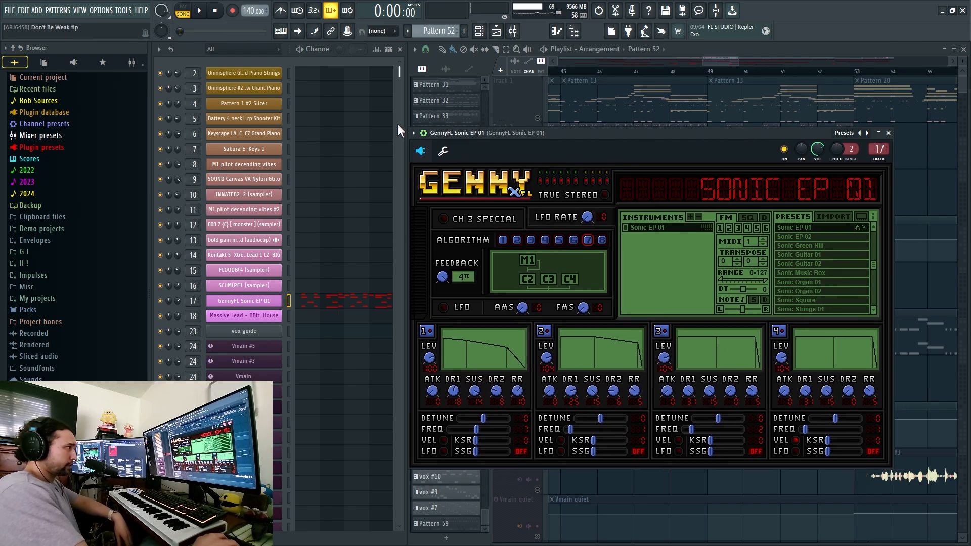
{"action": "left_click", "coordinate": [424, 134]}
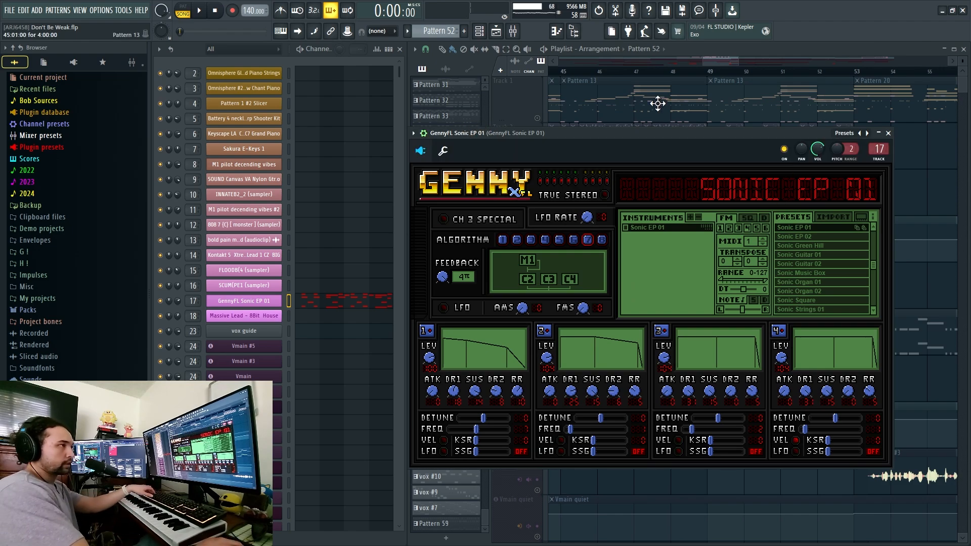
{"action": "key", "text": "Escape"}
Play Track 3 alone from bar 49, restore all tracks and replay the full arrangement from the same bar
{"action": "scroll", "coordinate": [719, 104], "scroll_direction": "right", "scroll_amount": 1}
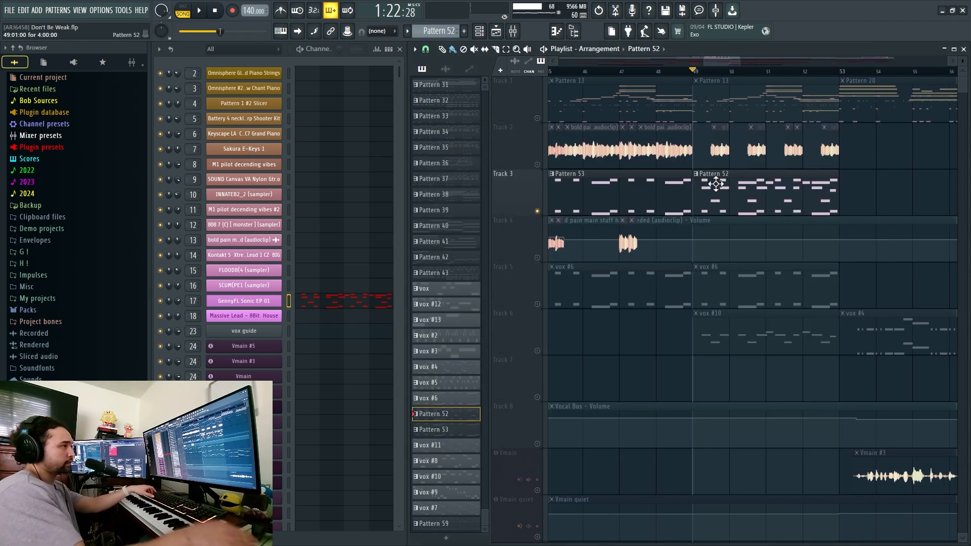
{"action": "key", "text": "space"}
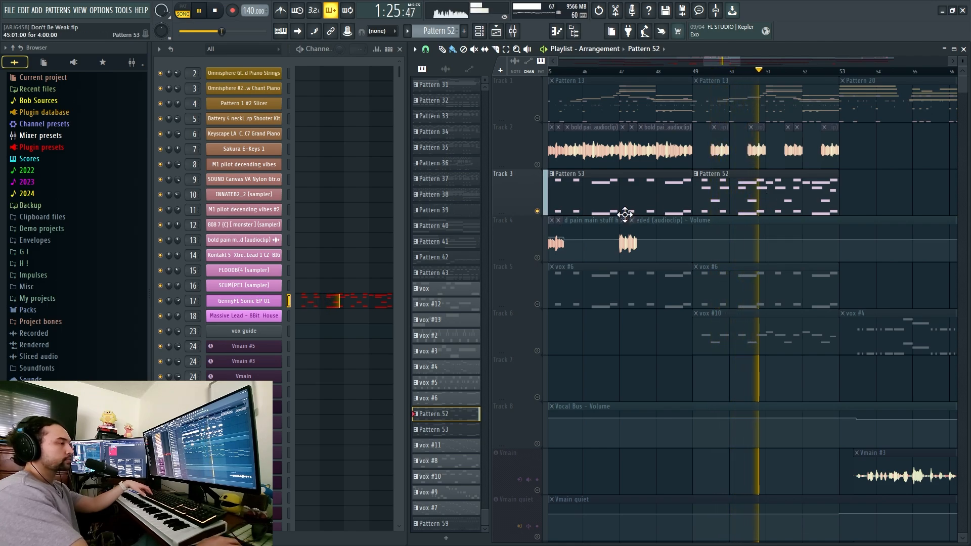
{"action": "right_click", "coordinate": [537, 210]}
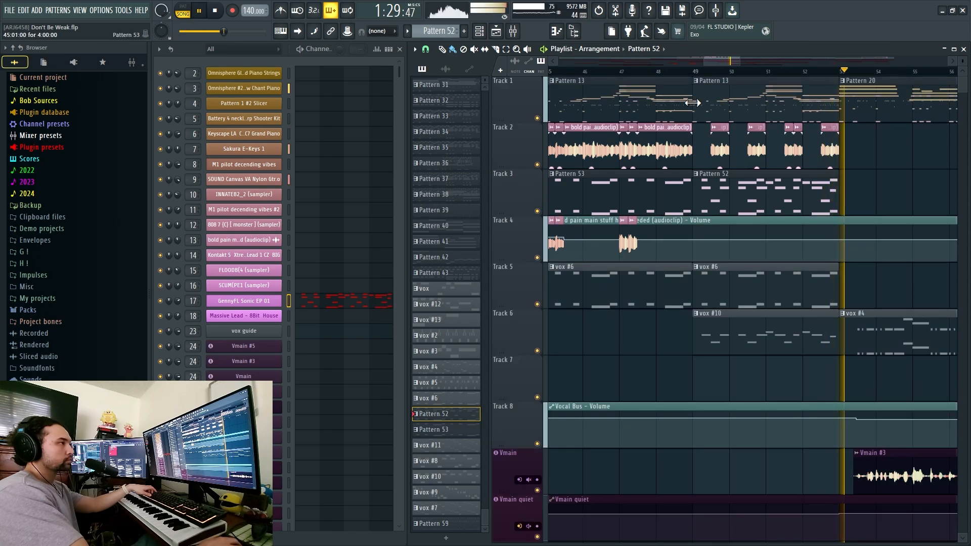
{"action": "key", "text": "space"}
{"action": "key", "text": "space"}
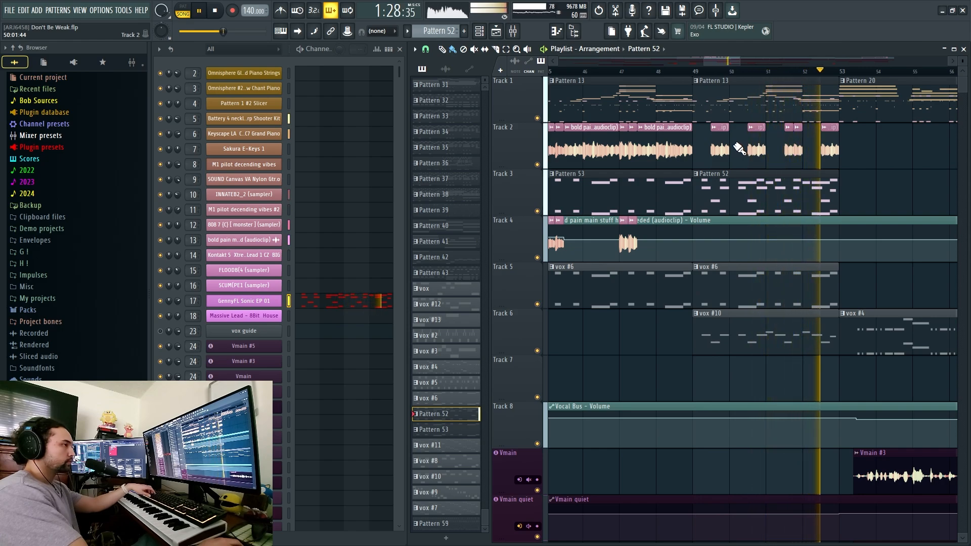
{"action": "key", "text": "space"}
Set the playhead at bar 53 and select the vox #4 pattern on Track 6
{"action": "scroll", "coordinate": [628, 154], "scroll_direction": "down", "scroll_amount": 2}
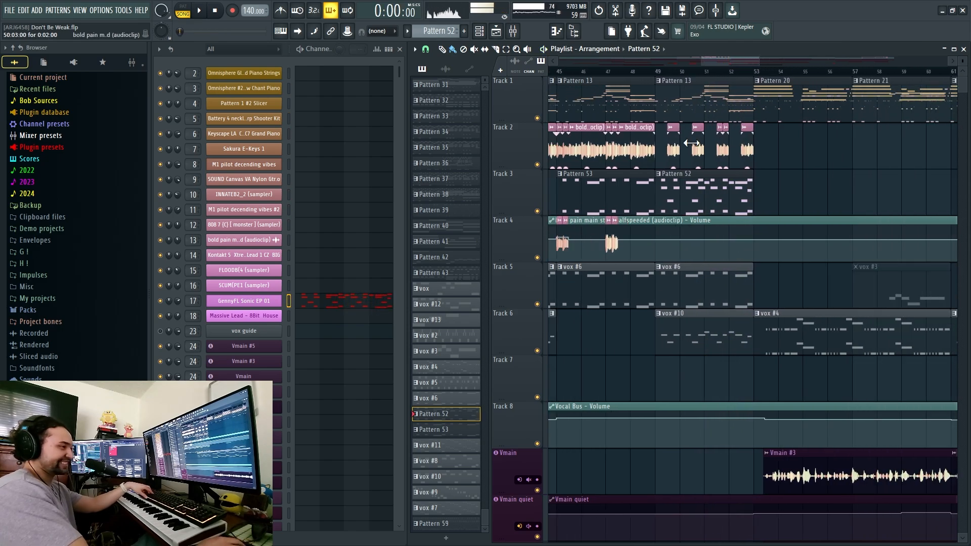
{"action": "scroll", "coordinate": [627, 157], "scroll_direction": "right", "scroll_amount": 2}
{"action": "scroll", "coordinate": [673, 156], "scroll_direction": "right", "scroll_amount": 1}
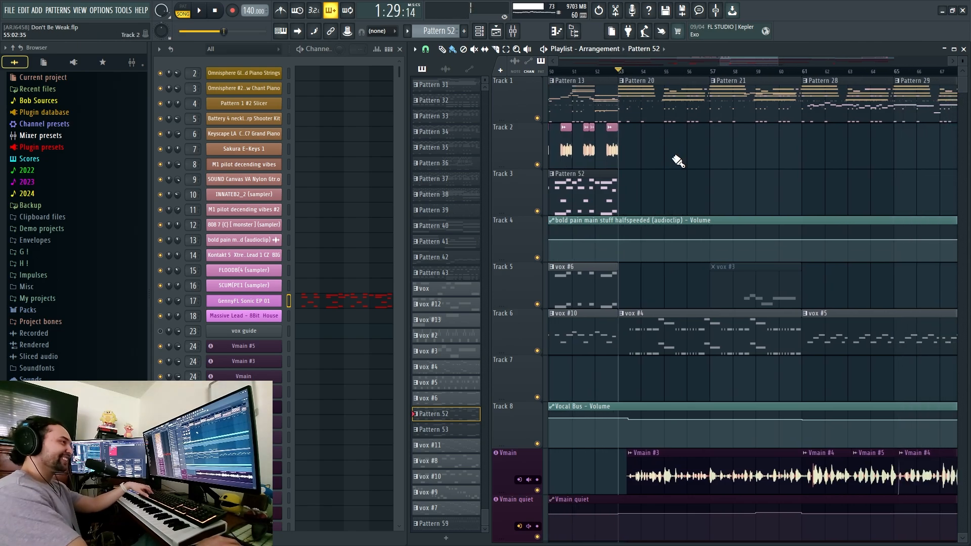
{"action": "scroll", "coordinate": [644, 243], "scroll_direction": "up", "scroll_amount": 2}
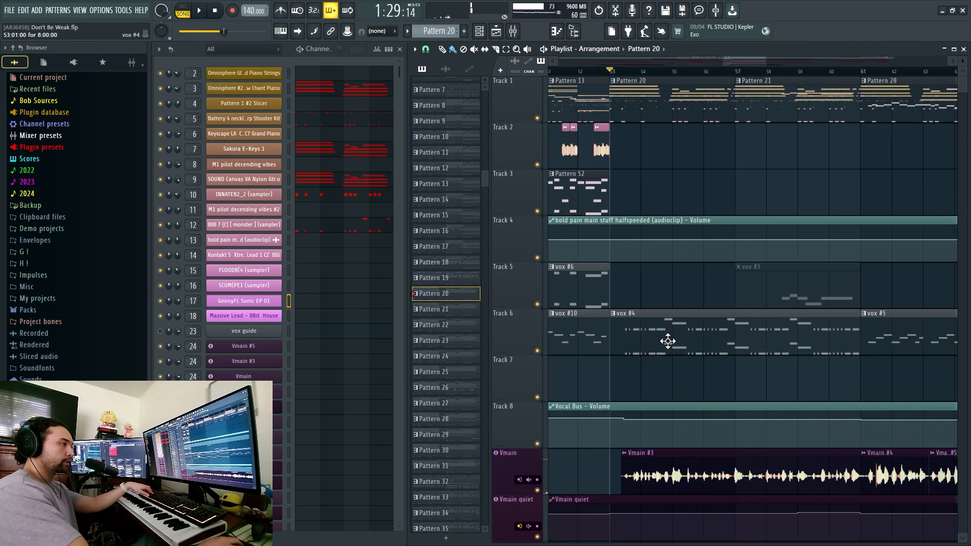
{"action": "left_click", "coordinate": [682, 330]}
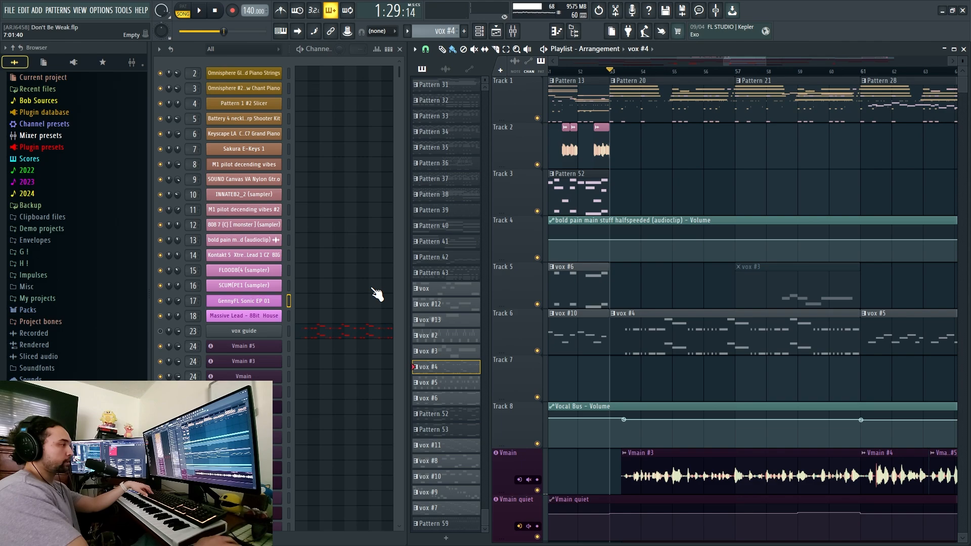
Open the vox guide notes of vox #4 in the piano roll, play the pattern, and close the editor
{"action": "left_click", "coordinate": [336, 333]}
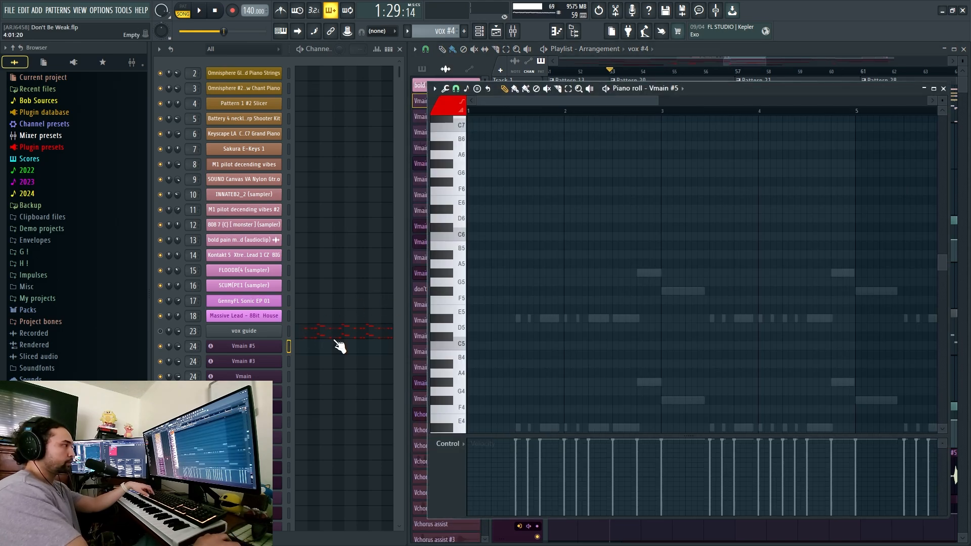
{"action": "left_click", "coordinate": [200, 13]}
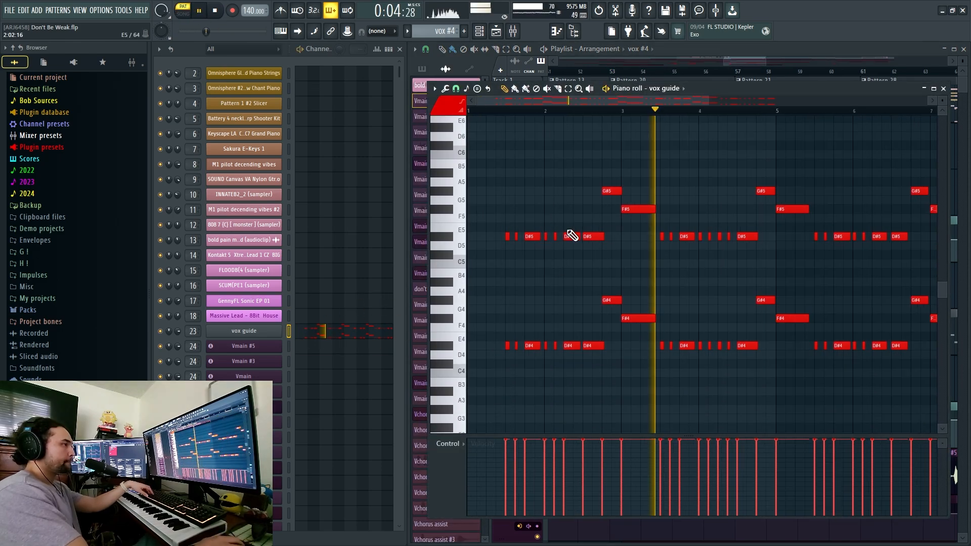
{"action": "scroll", "coordinate": [566, 234], "scroll_direction": "down", "scroll_amount": 3}
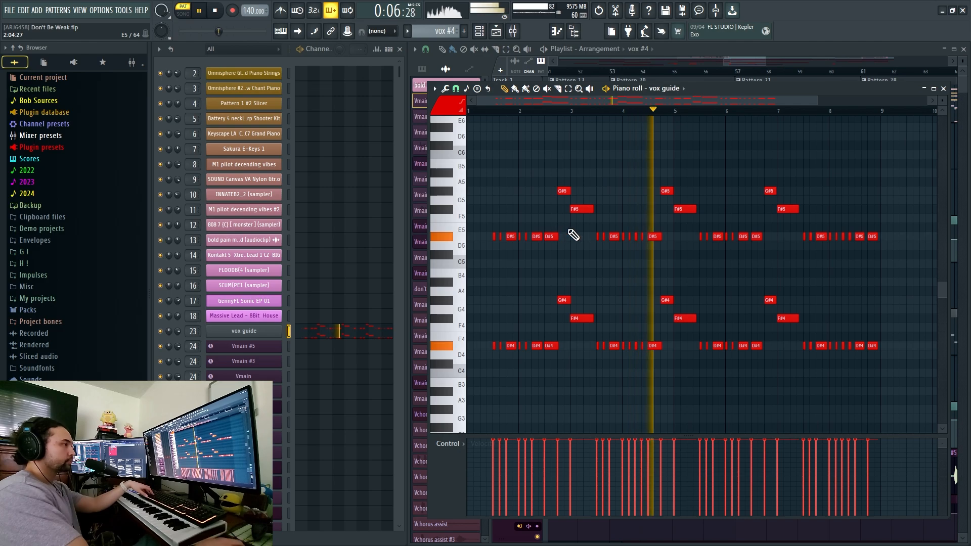
{"action": "left_click", "coordinate": [943, 89]}
{"action": "key", "text": "space"}
Play the arrangement from bar 53 and open Fruity NoteBook 2 on the mixer's Master track
{"action": "key", "text": "space"}
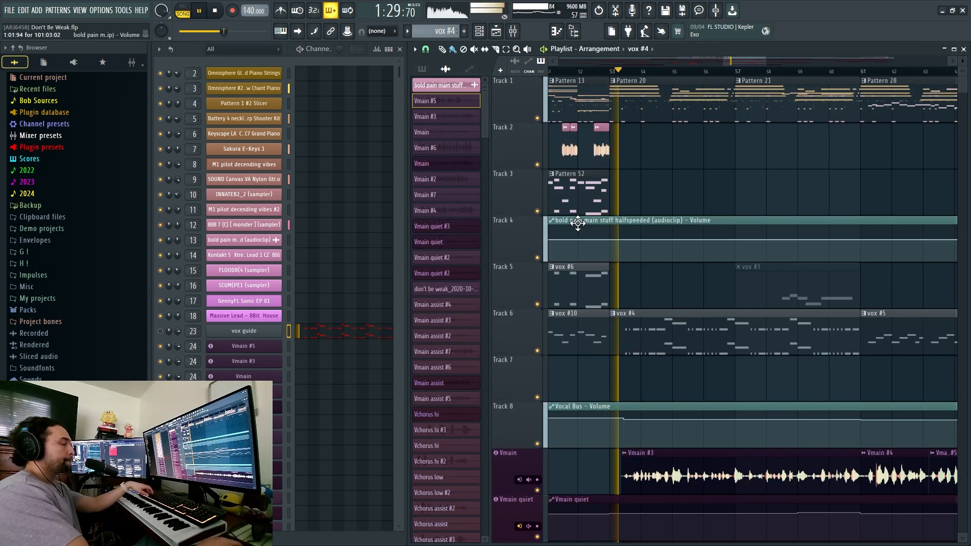
{"action": "scroll", "coordinate": [643, 223], "scroll_direction": "down", "scroll_amount": 4}
{"action": "left_click", "coordinate": [514, 33]}
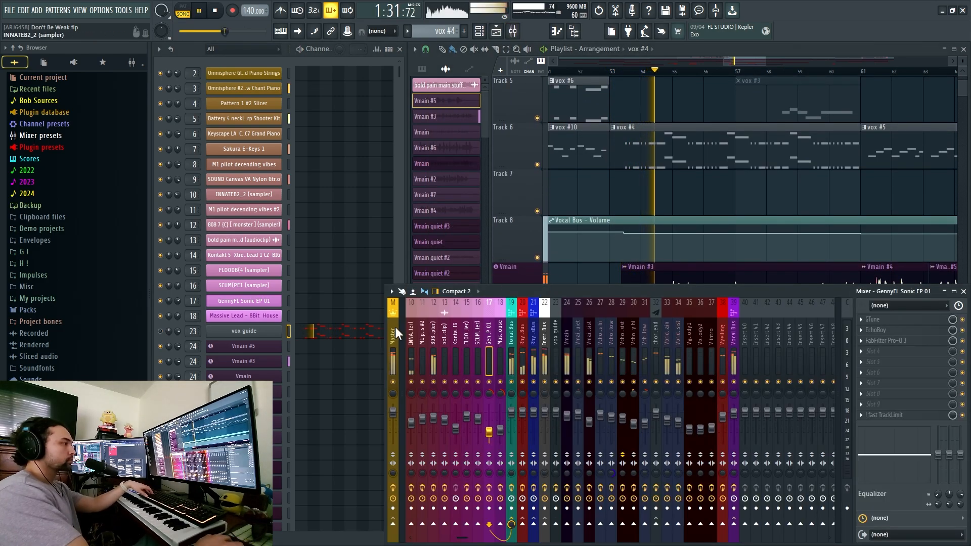
{"action": "left_click", "coordinate": [396, 336]}
{"action": "left_click", "coordinate": [933, 319]}
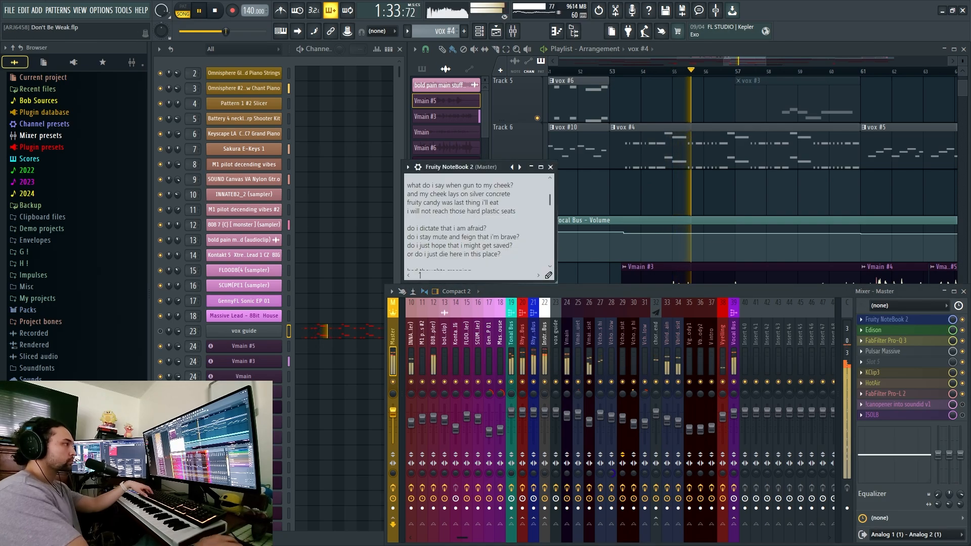
Follow the verse lyrics in the notebook during playback, resizing its window slightly, and stop playback
{"action": "scroll", "coordinate": [478, 222], "scroll_direction": "down", "scroll_amount": 6}
{"action": "scroll", "coordinate": [477, 222], "scroll_direction": "up", "scroll_amount": 1}
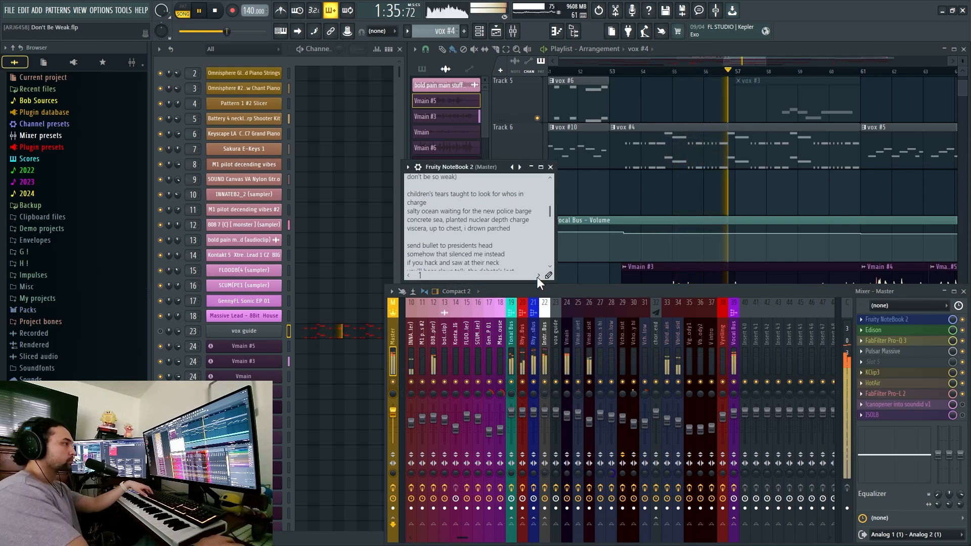
{"action": "left_click_drag", "start_coordinate": [558, 284], "coordinate": [563, 290]}
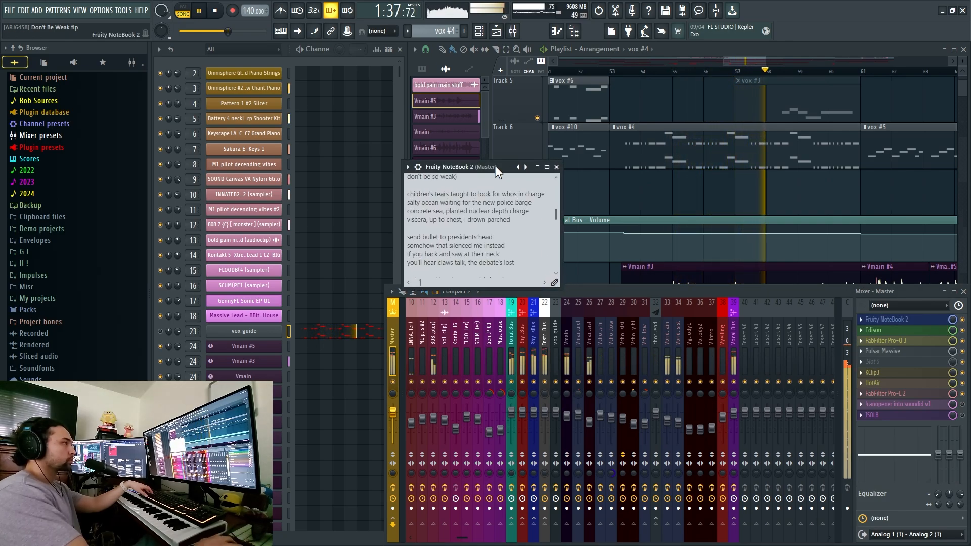
{"action": "scroll", "coordinate": [535, 252], "scroll_direction": "down", "scroll_amount": 3}
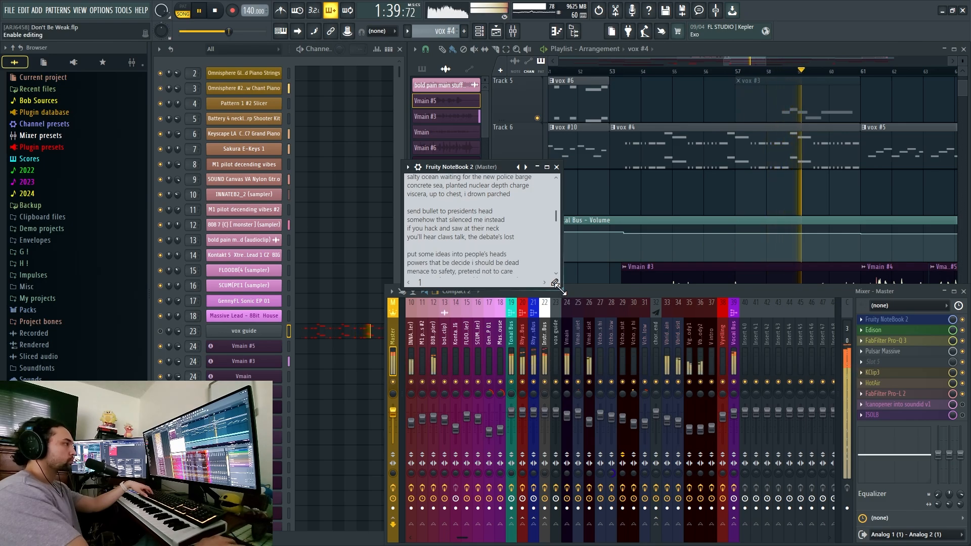
{"action": "left_click_drag", "start_coordinate": [561, 290], "coordinate": [563, 283]}
{"action": "scroll", "coordinate": [556, 265], "scroll_direction": "up", "scroll_amount": 3}
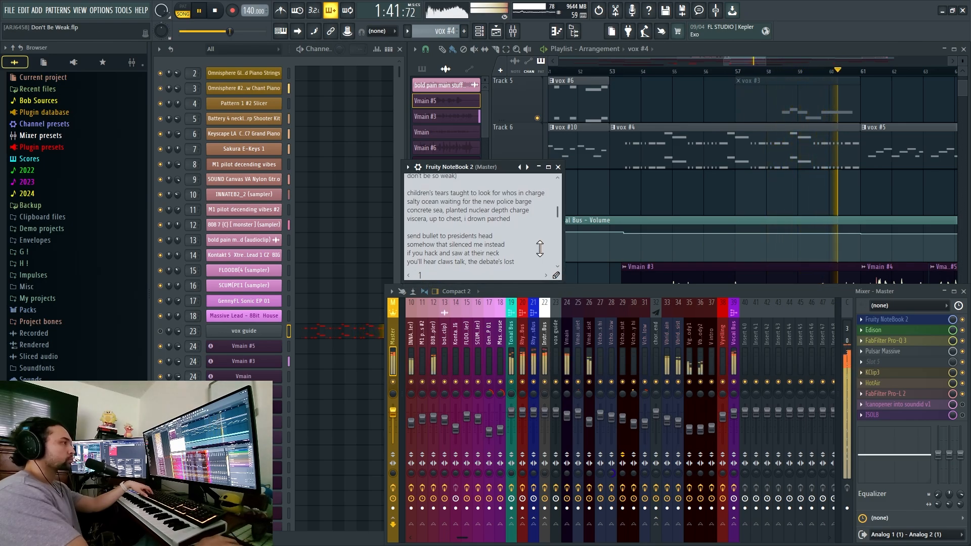
{"action": "scroll", "coordinate": [539, 255], "scroll_direction": "up", "scroll_amount": 2}
{"action": "scroll", "coordinate": [540, 263], "scroll_direction": "down", "scroll_amount": 1}
{"action": "key", "text": "F5"}
{"action": "key", "text": "space"}
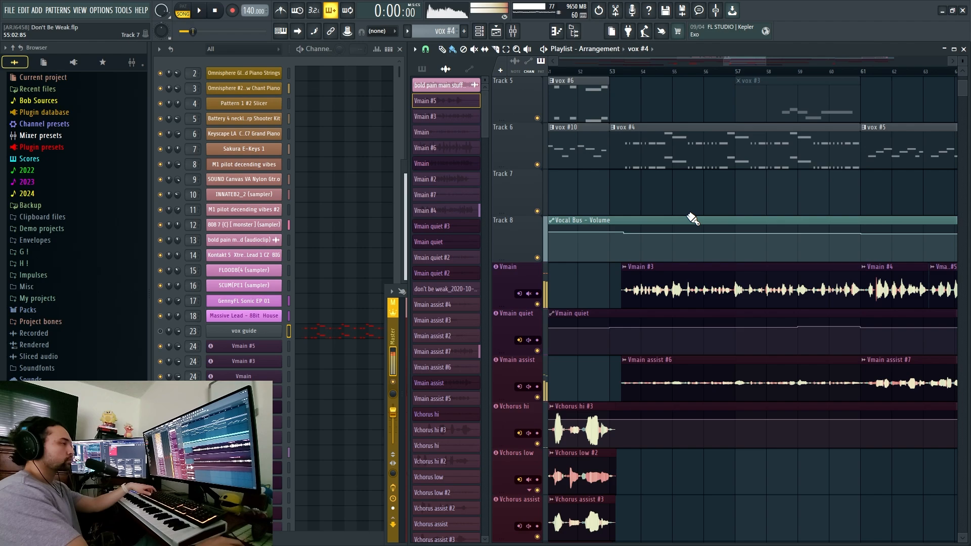
Examine the recorded vocal tracks from Vmain down to Vbridge around bars 53 to 65 in the playlist
{"action": "key", "text": "Tab"}
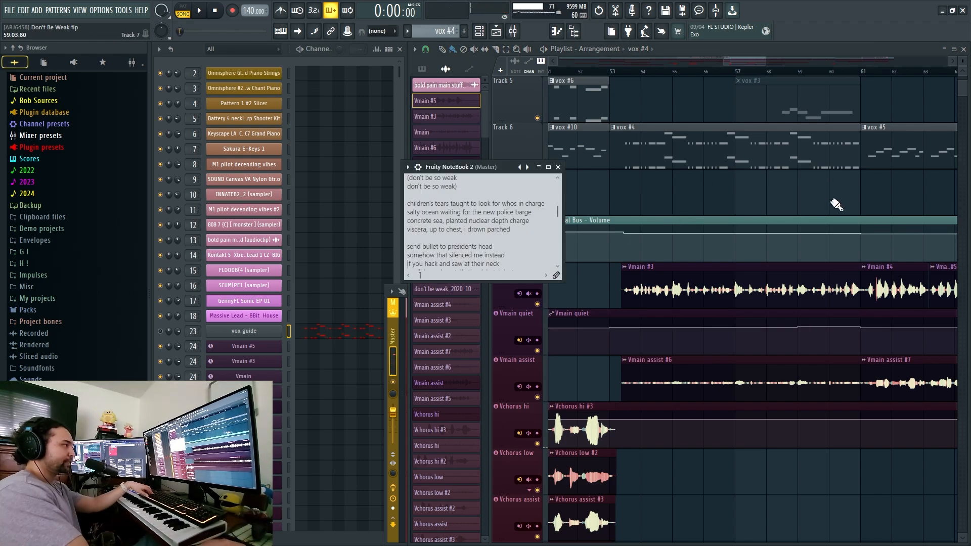
{"action": "left_click_drag", "start_coordinate": [873, 209], "coordinate": [773, 236]}
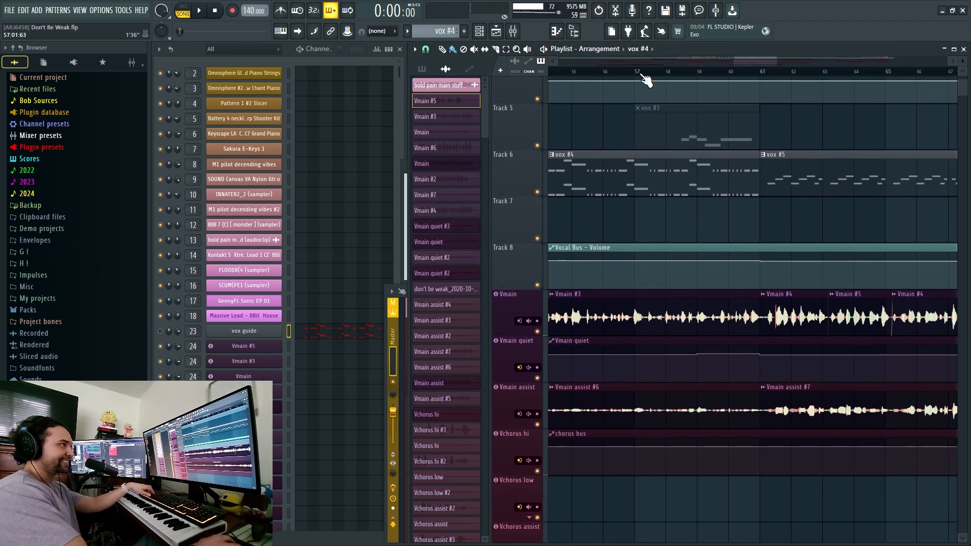
{"action": "key", "text": "space"}
{"action": "left_click_drag", "start_coordinate": [630, 360], "coordinate": [712, 256]}
{"action": "left_click_drag", "start_coordinate": [712, 383], "coordinate": [614, 106]}
{"action": "key", "text": "space"}
{"action": "left_click_drag", "start_coordinate": [674, 247], "coordinate": [746, 206]}
{"action": "scroll", "coordinate": [701, 199], "scroll_direction": "up", "scroll_amount": 2}
{"action": "scroll", "coordinate": [702, 199], "scroll_direction": "up", "scroll_amount": 3}
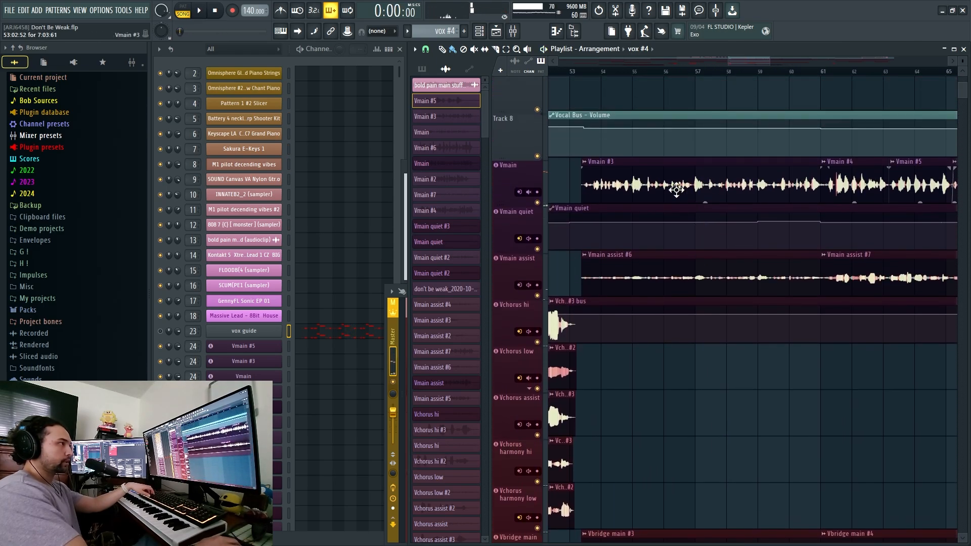
Play the arrangement from bar 54 with the mixer open beside the playlist
{"action": "left_click", "coordinate": [599, 74]}
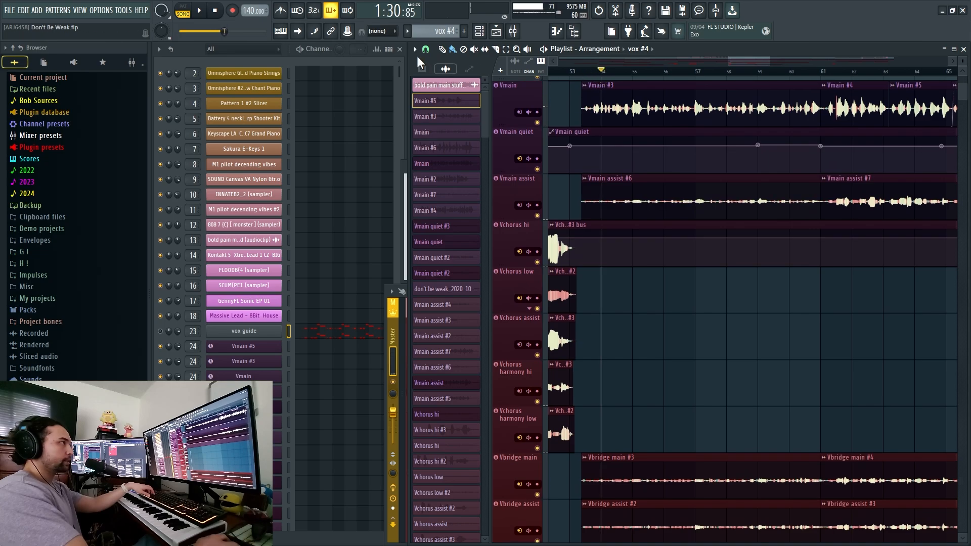
{"action": "left_click", "coordinate": [509, 31]}
{"action": "left_click", "coordinate": [509, 31]}
{"action": "key", "text": "space"}
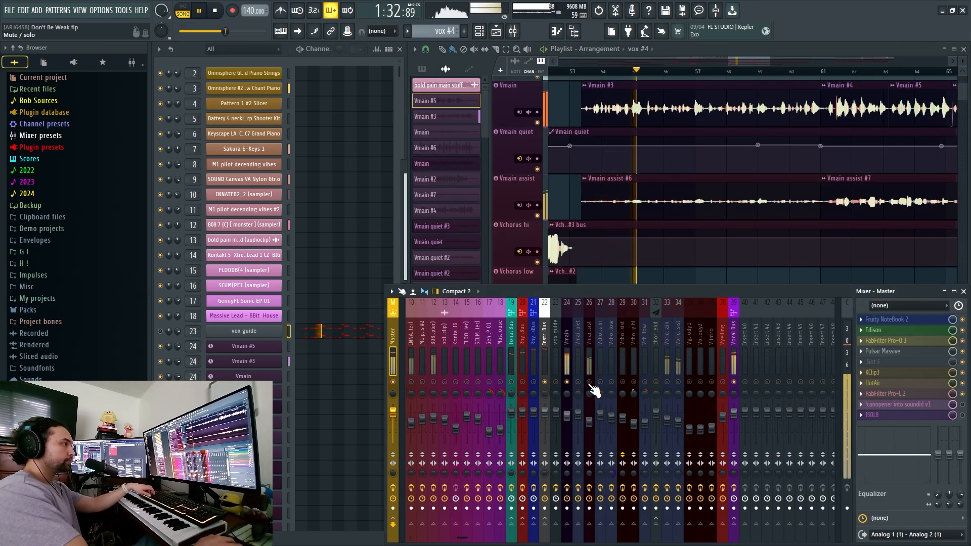
Listen to the Vmain assist, Vbridge main and Vbridge assist mixer tracks in isolation during the verse, and stop playback
{"action": "left_click", "coordinate": [588, 362]}
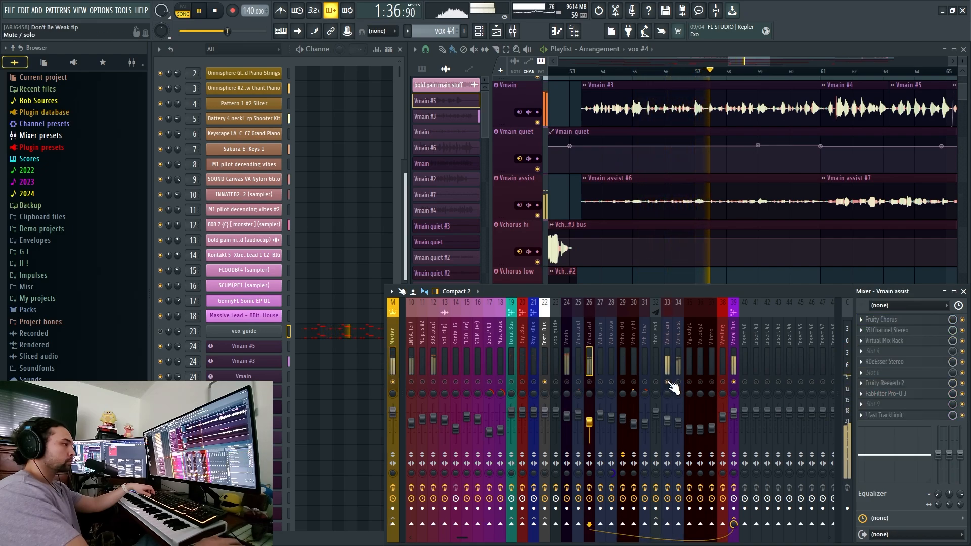
{"action": "left_click", "coordinate": [667, 362]}
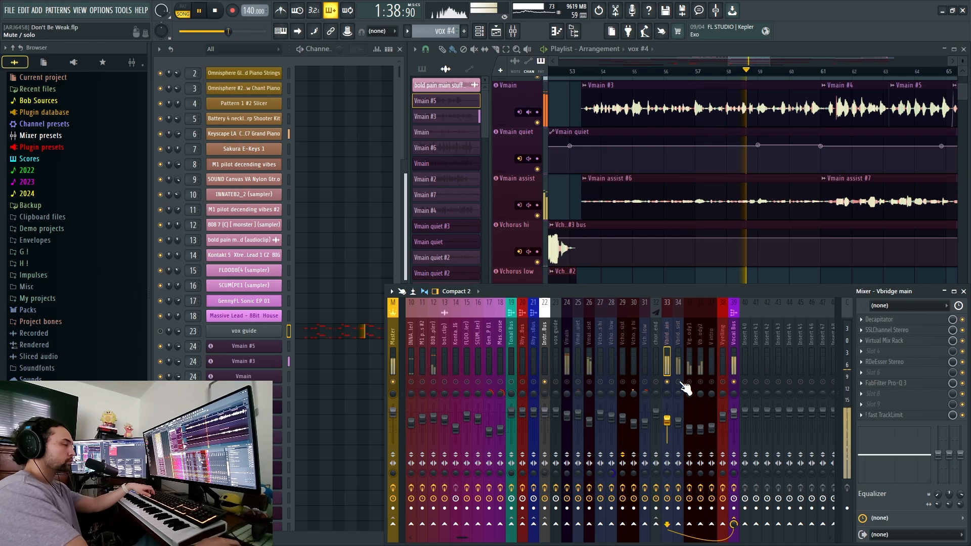
{"action": "left_click", "coordinate": [678, 362]}
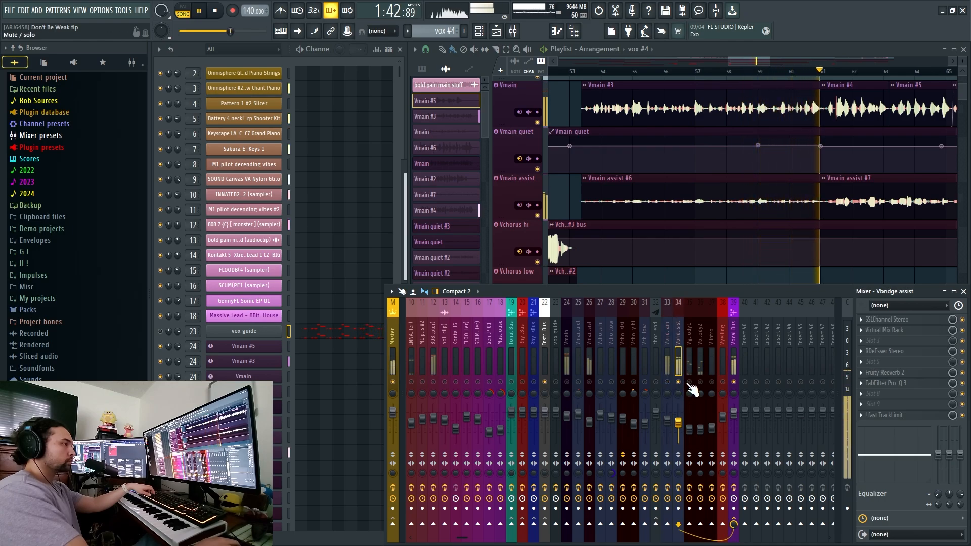
{"action": "key", "text": "space"}
Locate the Vgb melody1 and Vbg melody2 clips in the playlist and play them within the full mix around bars 58 to 60
{"action": "key", "text": "F9"}
{"action": "scroll", "coordinate": [728, 240], "scroll_direction": "down", "scroll_amount": 4}
{"action": "scroll", "coordinate": [733, 241], "scroll_direction": "down", "scroll_amount": 2}
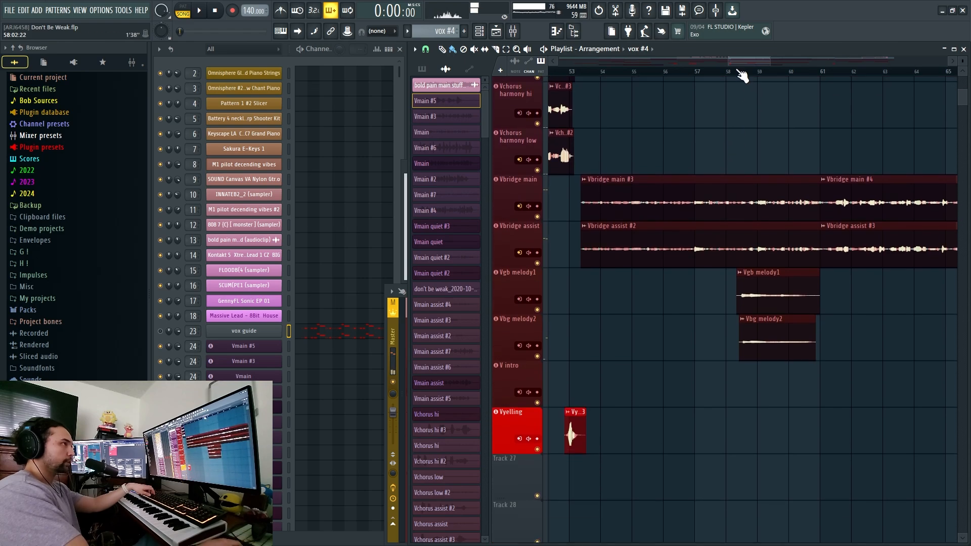
{"action": "key", "text": "F9"}
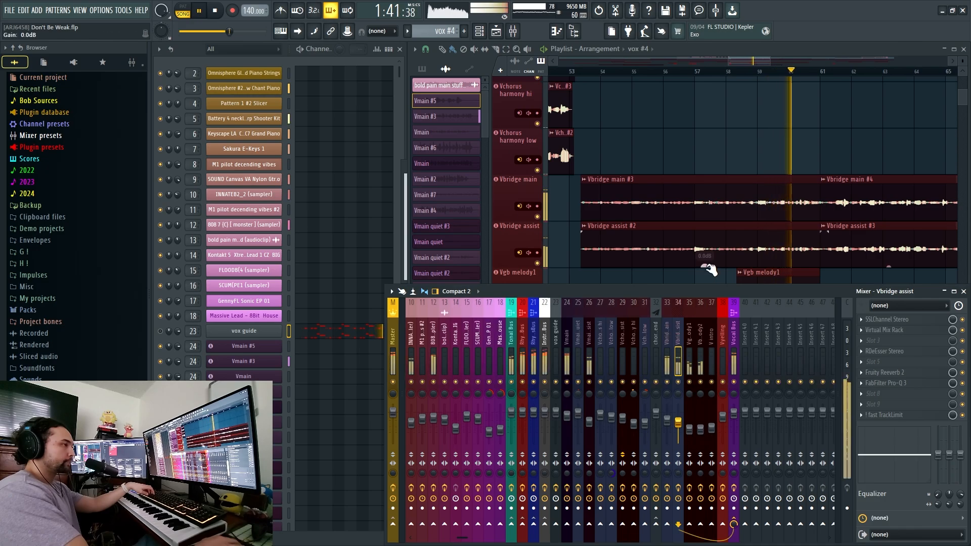
{"action": "key", "text": "F9"}
{"action": "scroll", "coordinate": [748, 298], "scroll_direction": "up", "scroll_amount": 5}
{"action": "key", "text": "space"}
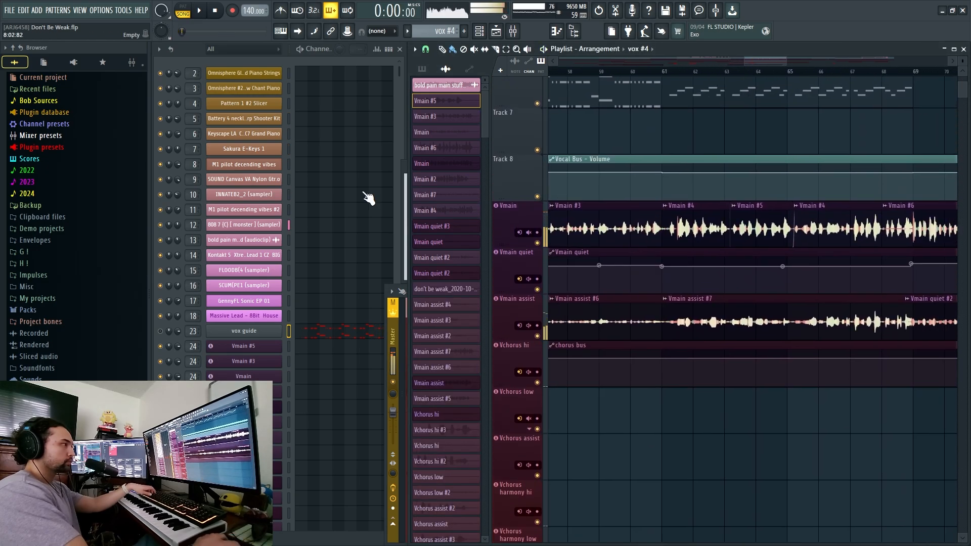
Reopen Fruity NoteBook 2 from the Master track, enlarge its text and show the lyrics starting with "send bullet to presidents head"
{"action": "left_click", "coordinate": [405, 228]}
{"action": "scroll", "coordinate": [482, 225], "scroll_direction": "down", "scroll_amount": 7}
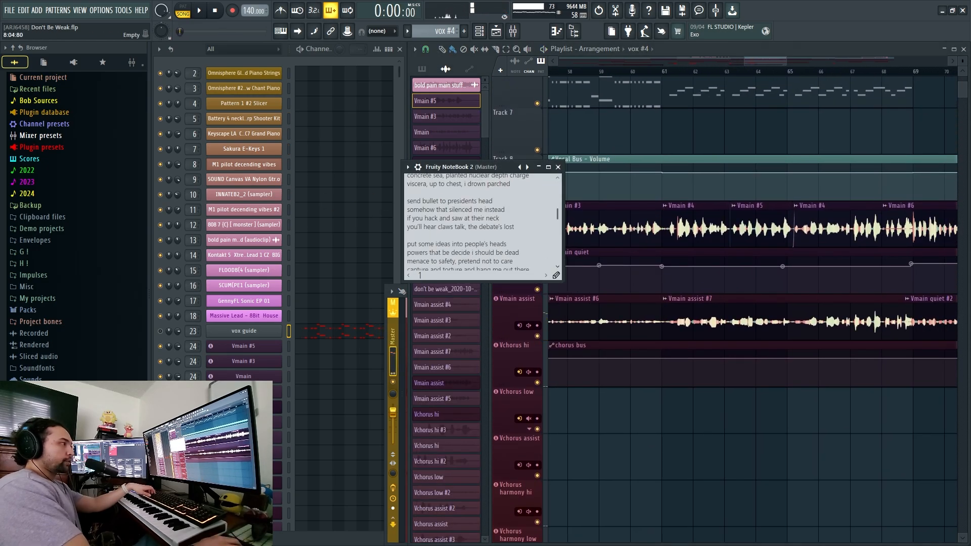
{"action": "scroll", "coordinate": [481, 225], "scroll_direction": "up", "scroll_amount": 1}
{"action": "left_click_drag", "start_coordinate": [477, 162], "coordinate": [473, 154]}
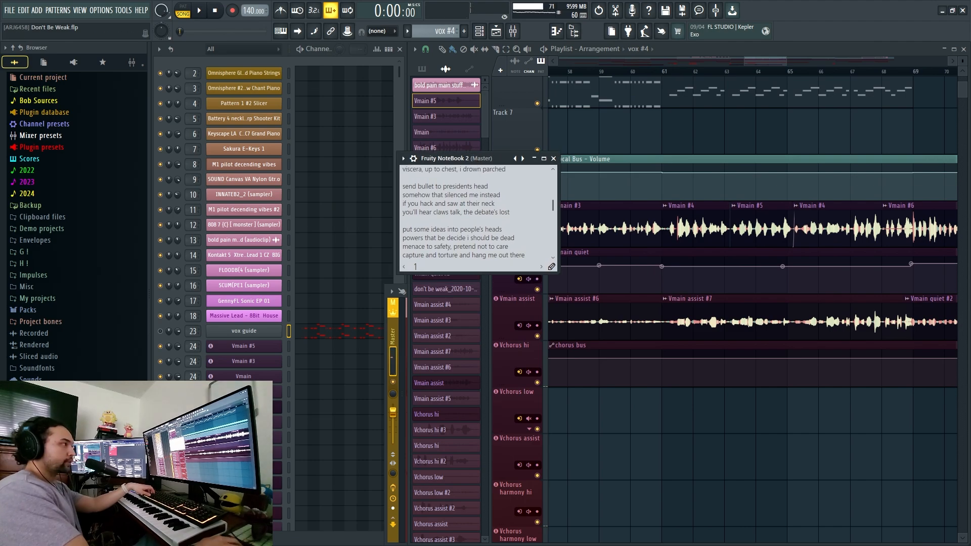
{"action": "scroll", "coordinate": [477, 217], "scroll_direction": "up", "scroll_amount": 4, "text": "ctrl"}
{"action": "scroll", "coordinate": [477, 217], "scroll_direction": "down", "scroll_amount": 1, "text": "ctrl"}
{"action": "scroll", "coordinate": [477, 218], "scroll_direction": "up", "scroll_amount": 2, "text": "ctrl"}
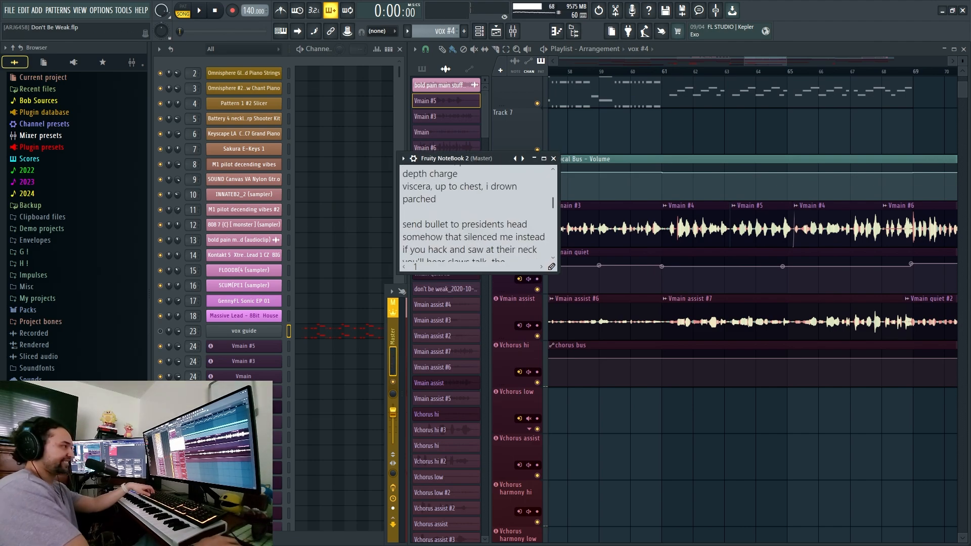
{"action": "scroll", "coordinate": [477, 217], "scroll_direction": "down", "scroll_amount": 2}
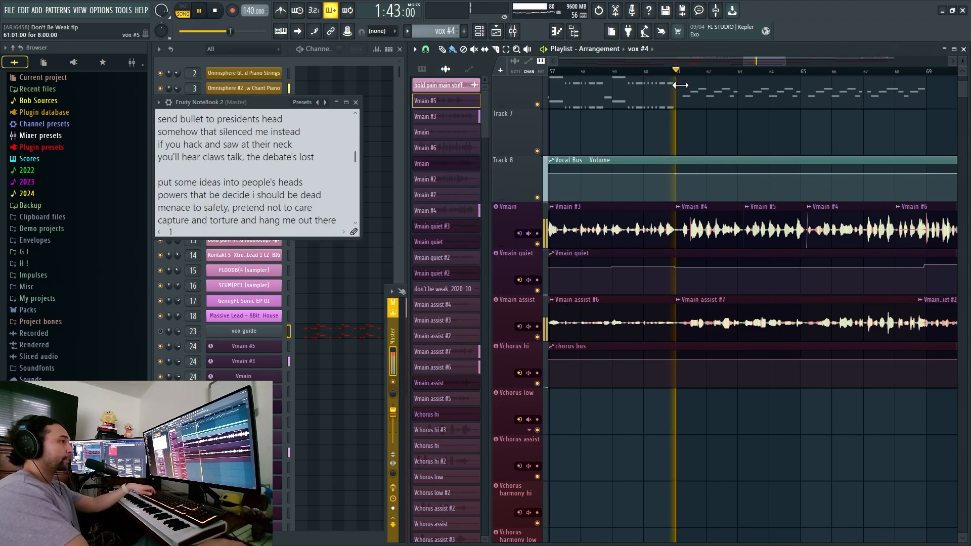
Play the verse from bar 61, selecting Pattern 28 and examining the instrument, vocal guide and recorded vocal tracks
{"action": "left_click_drag", "start_coordinate": [694, 154], "coordinate": [651, 176]}
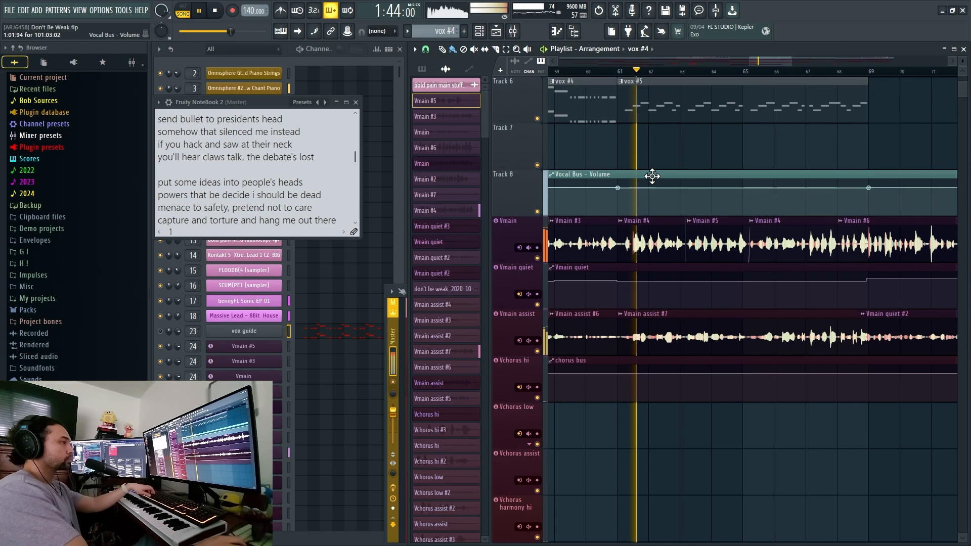
{"action": "scroll", "coordinate": [652, 175], "scroll_direction": "down", "scroll_amount": 1}
{"action": "scroll", "coordinate": [677, 243], "scroll_direction": "up", "scroll_amount": 4}
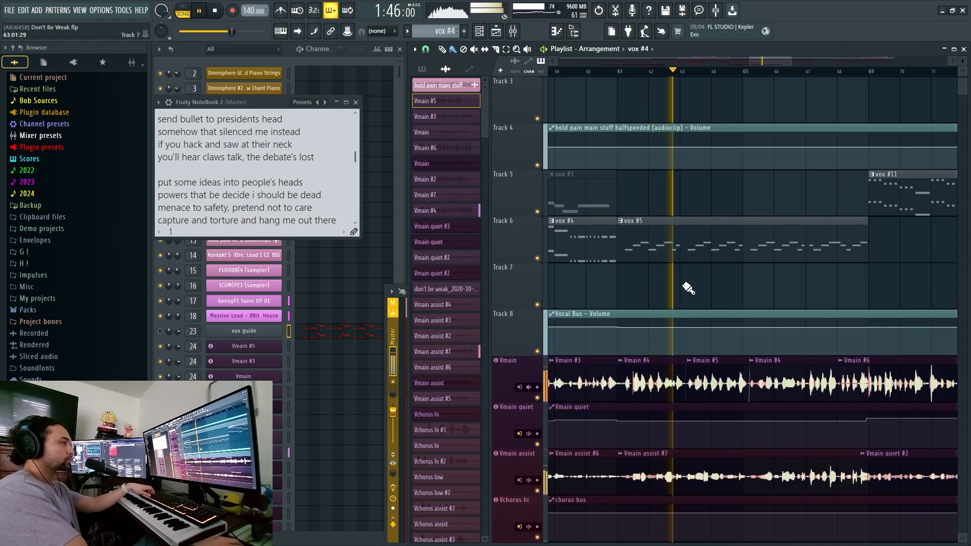
{"action": "scroll", "coordinate": [616, 263], "scroll_direction": "up", "scroll_amount": 2}
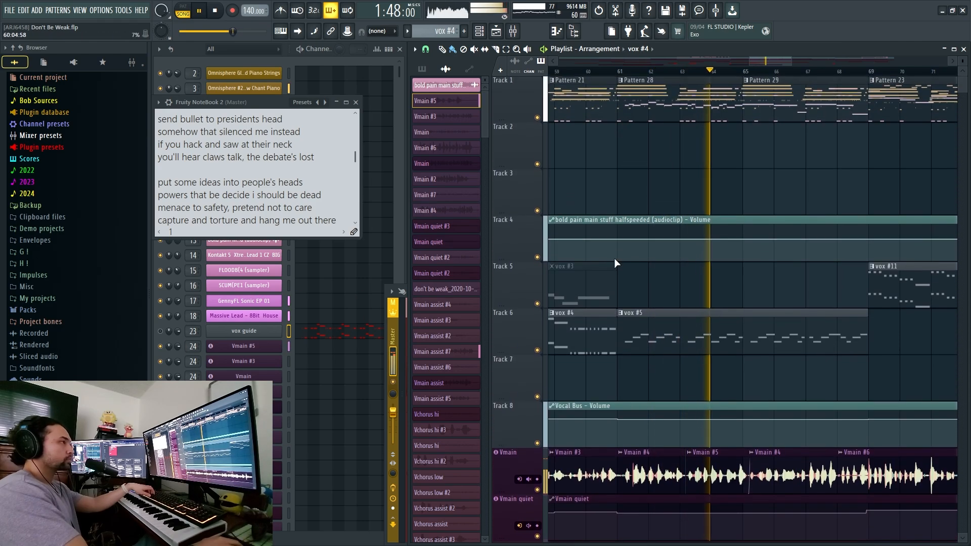
{"action": "left_click", "coordinate": [652, 94]}
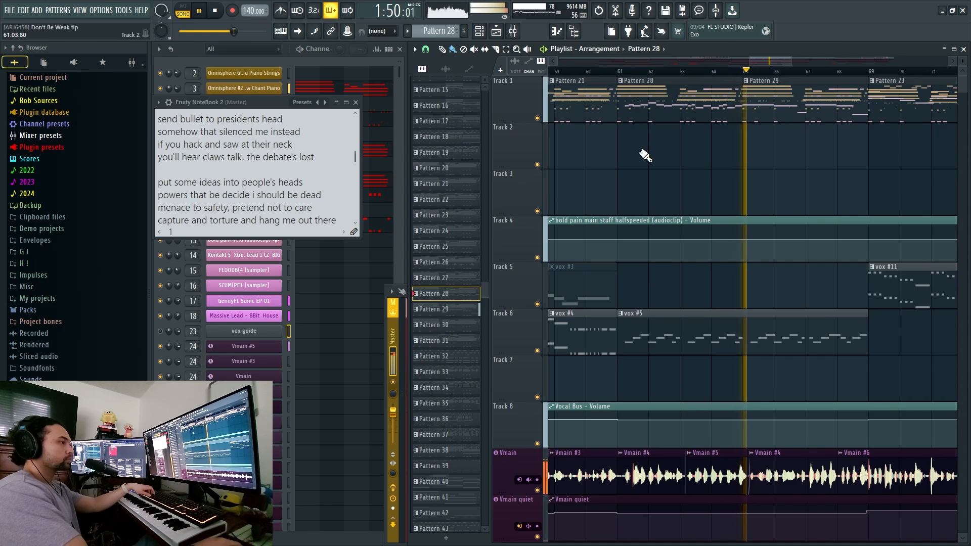
{"action": "scroll", "coordinate": [646, 154], "scroll_direction": "down", "scroll_amount": 11}
{"action": "scroll", "coordinate": [646, 154], "scroll_direction": "up", "scroll_amount": 6}
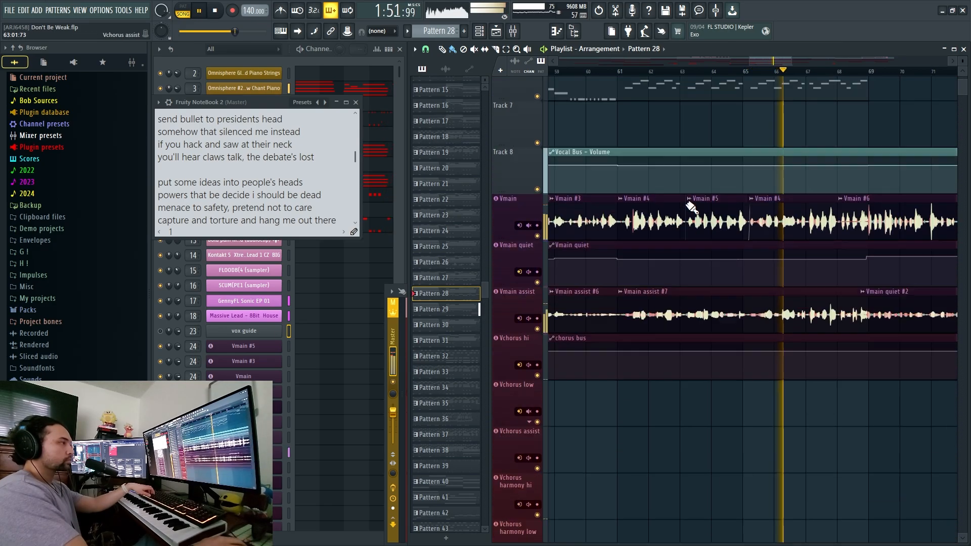
{"action": "scroll", "coordinate": [698, 202], "scroll_direction": "up", "scroll_amount": 6}
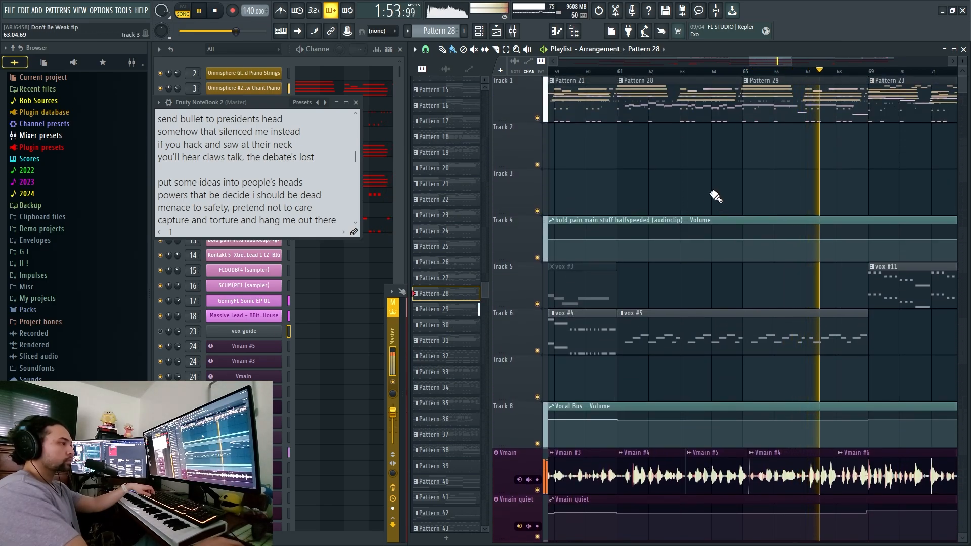
Solo the Vmain playlist track and replay its recorded vocals from bar 65
{"action": "scroll", "coordinate": [698, 195], "scroll_direction": "down", "scroll_amount": 6}
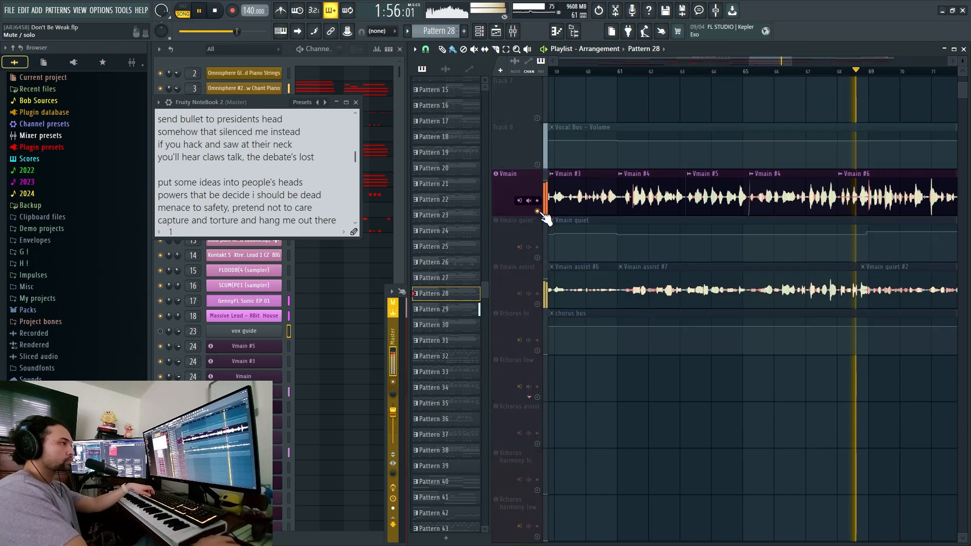
{"action": "left_click", "coordinate": [743, 71]}
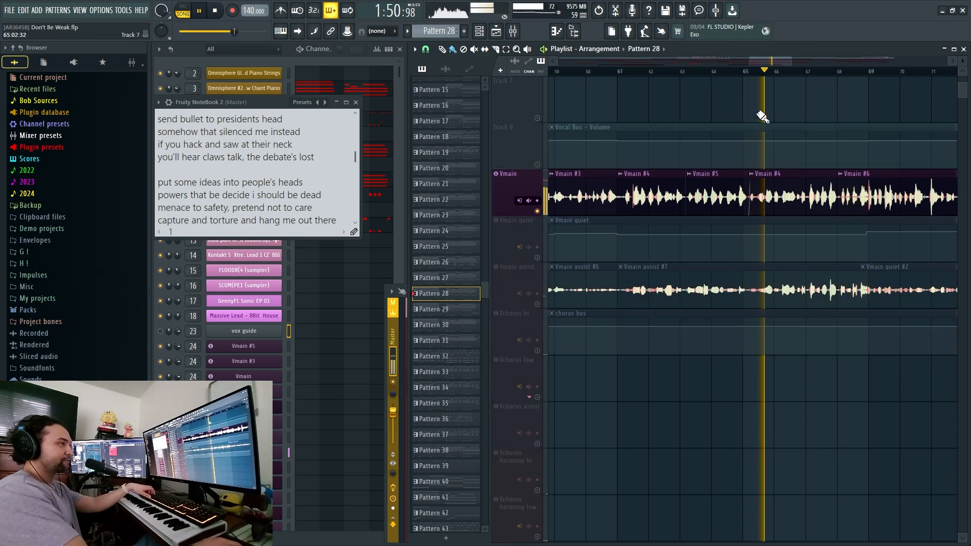
{"action": "left_click_drag", "start_coordinate": [757, 112], "coordinate": [754, 121]}
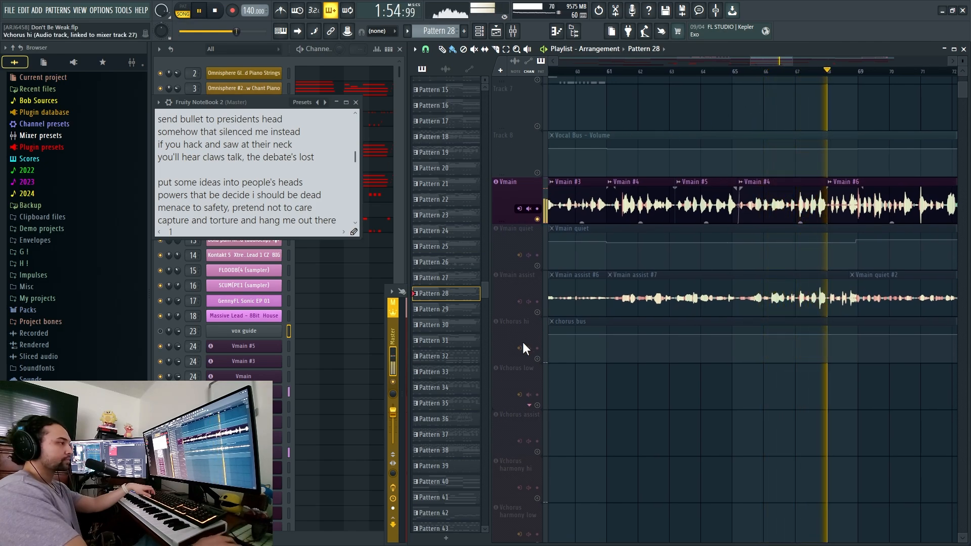
{"action": "left_click", "coordinate": [537, 312]}
Unmute the vox guide channel, listen to the vox #5 melody with playlist Track 6 soloed, restore all tracks and stop playback
{"action": "scroll", "coordinate": [542, 303], "scroll_direction": "up", "scroll_amount": 6}
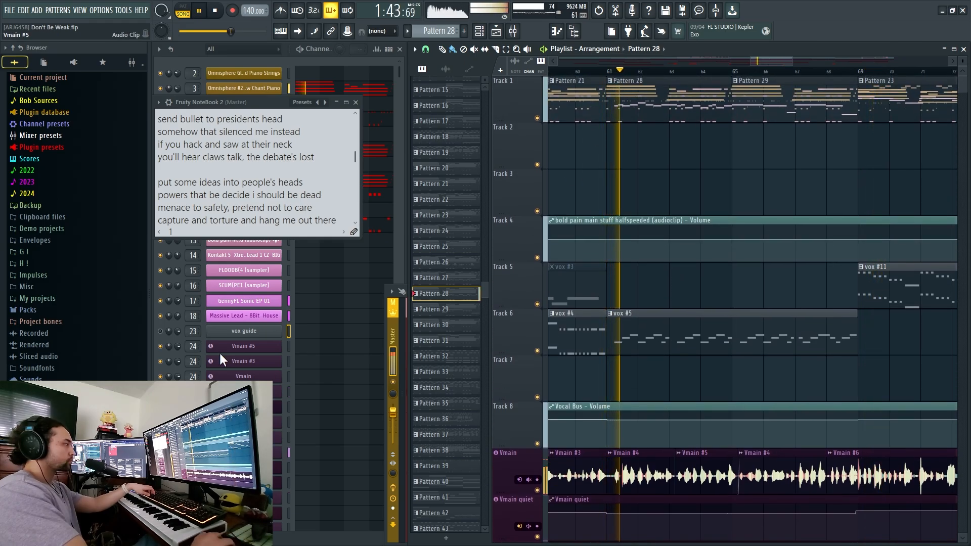
{"action": "left_click", "coordinate": [160, 331]}
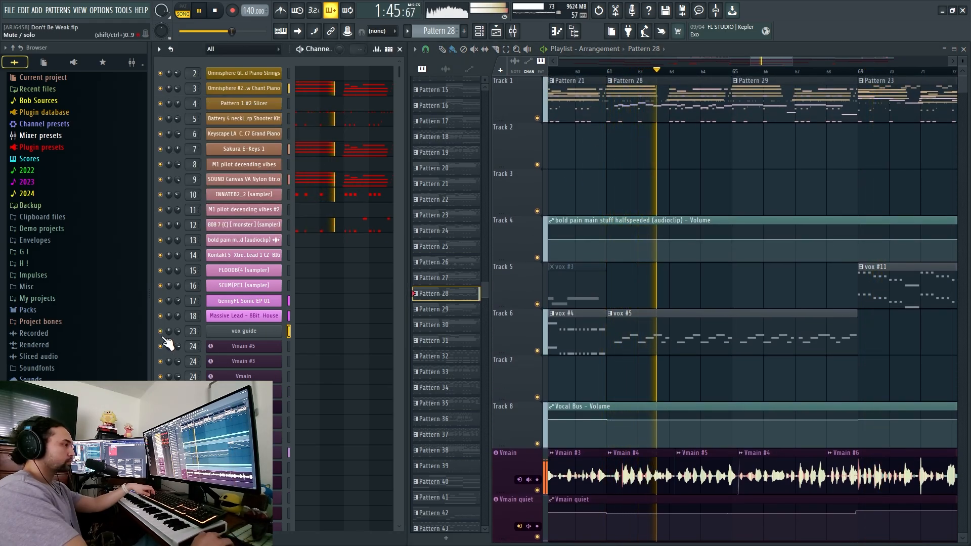
{"action": "right_click", "coordinate": [536, 350]}
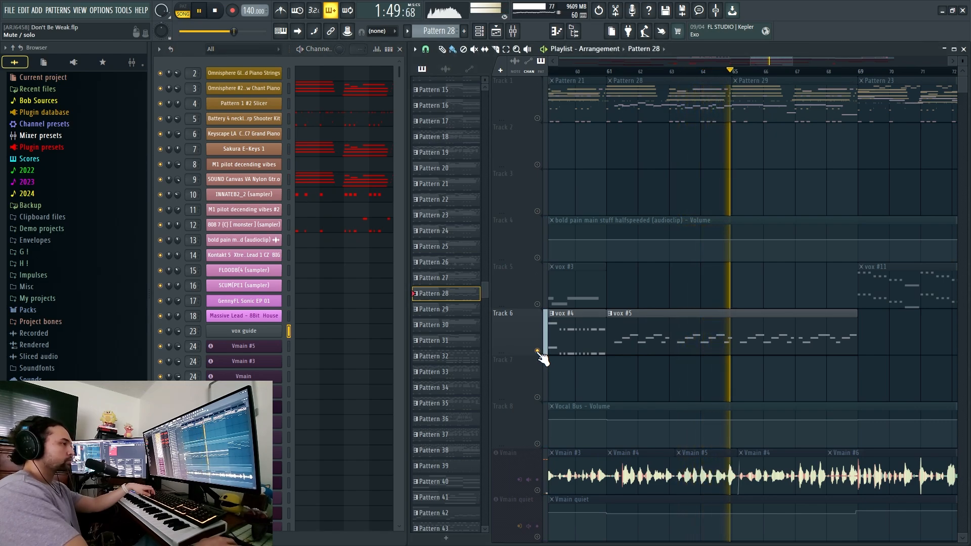
{"action": "right_click", "coordinate": [537, 351]}
{"action": "key", "text": "space"}
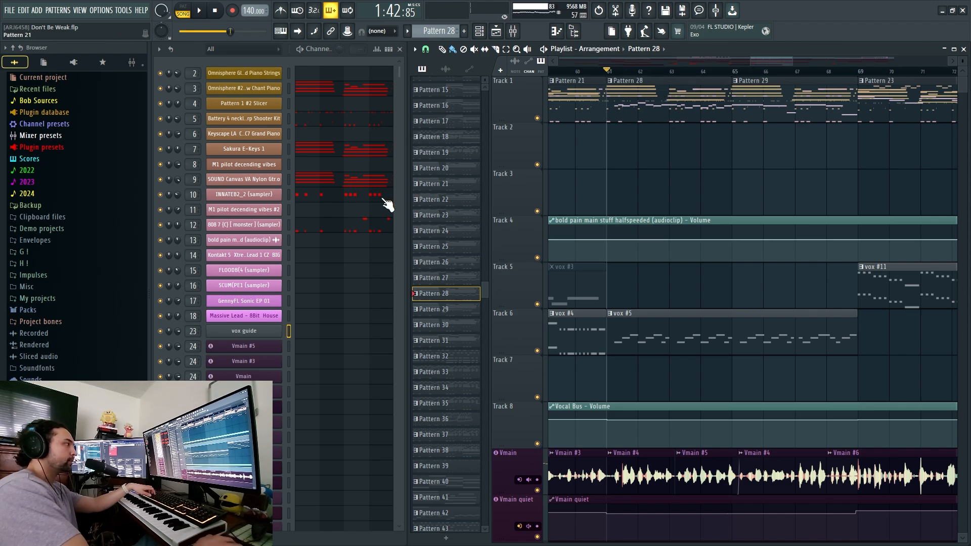
Open the settings of the Layer channel near the end of the channel rack
{"action": "scroll", "coordinate": [387, 205], "scroll_direction": "down", "scroll_amount": 10}
{"action": "left_click", "coordinate": [244, 438]}
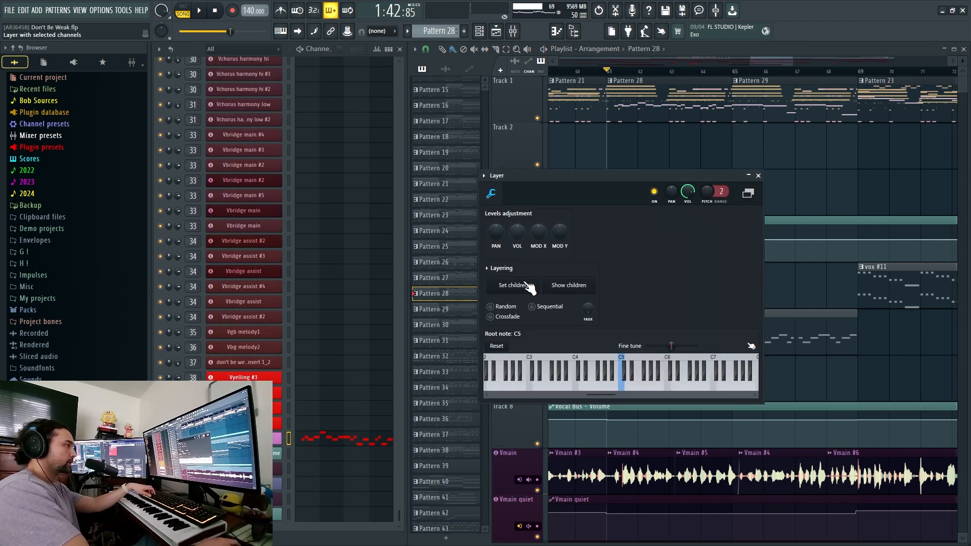
{"action": "scroll", "coordinate": [344, 420], "scroll_direction": "up", "scroll_amount": 10}
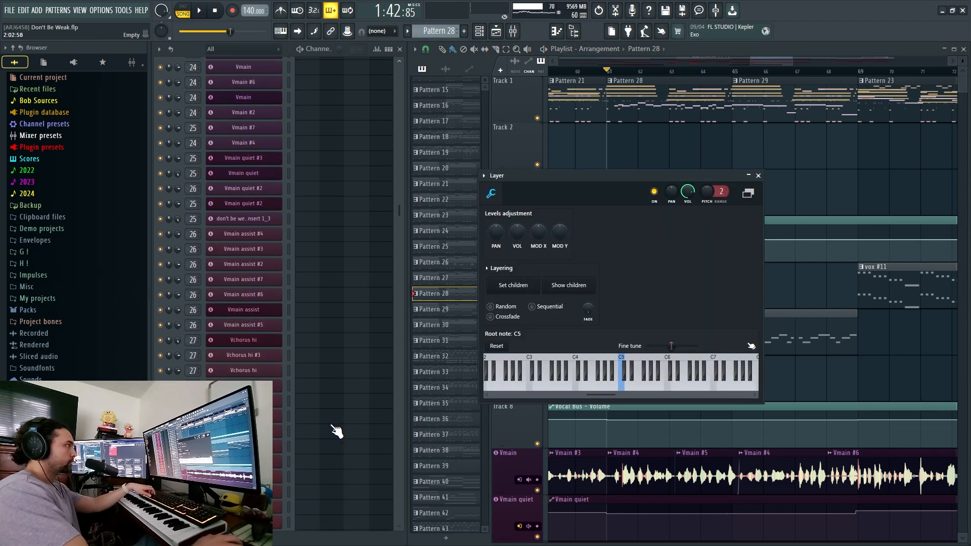
Audition the GennyFL Sonic EP 01 and Massive Lead - 8Bit House instruments behind the layer, and close the instrument and Layer windows
{"action": "left_click", "coordinate": [263, 309]}
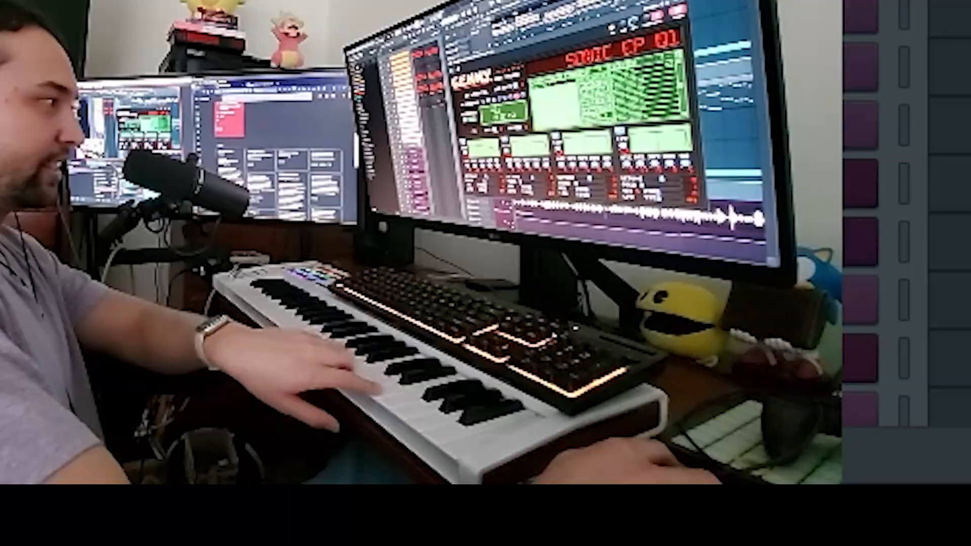
{"action": "left_click", "coordinate": [271, 317]}
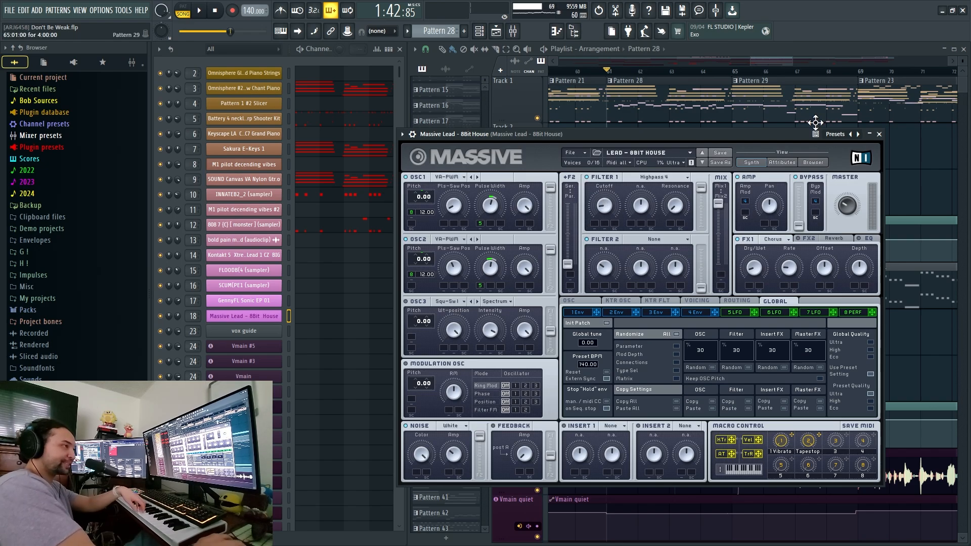
{"action": "left_click", "coordinate": [879, 135]}
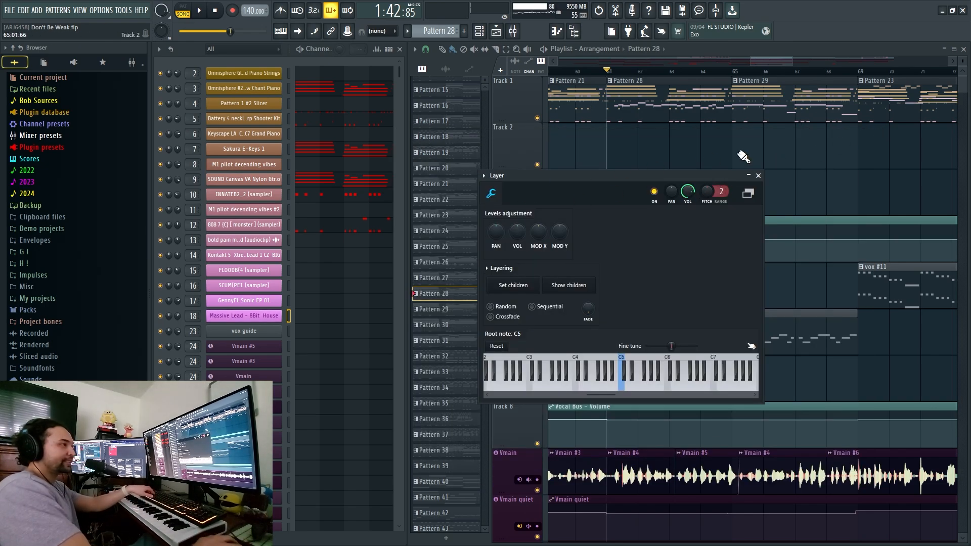
{"action": "left_click", "coordinate": [758, 175]}
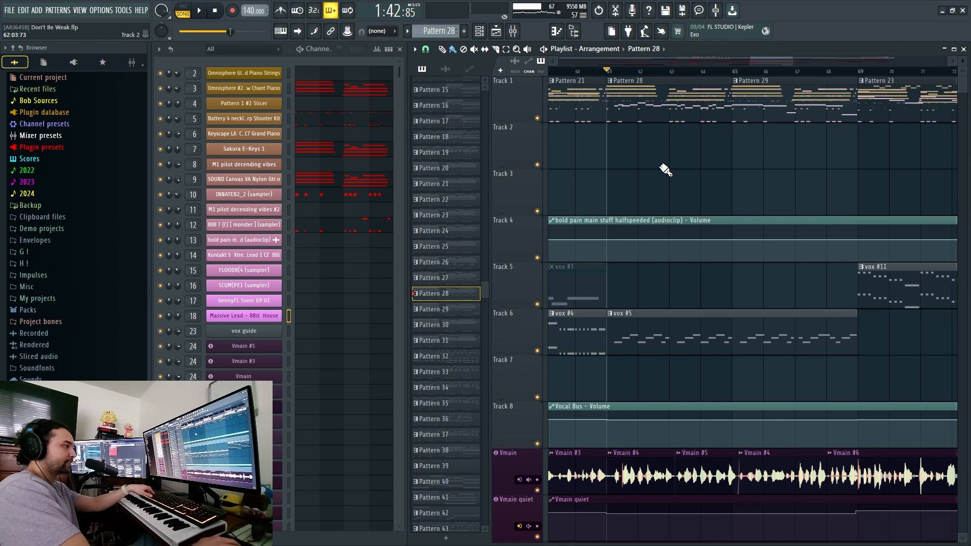
Play the verse from bar 61 and isolate the GennyFL Sonic EP 01 and Massive Lead tracks in the mixer
{"action": "left_click_drag", "start_coordinate": [657, 165], "coordinate": [688, 154]}
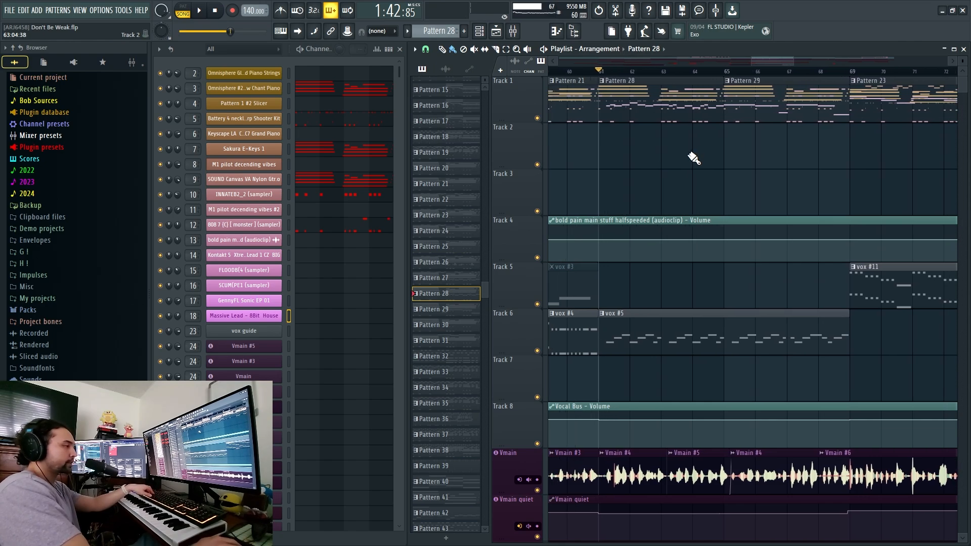
{"action": "scroll", "coordinate": [690, 157], "scroll_direction": "down", "scroll_amount": 5}
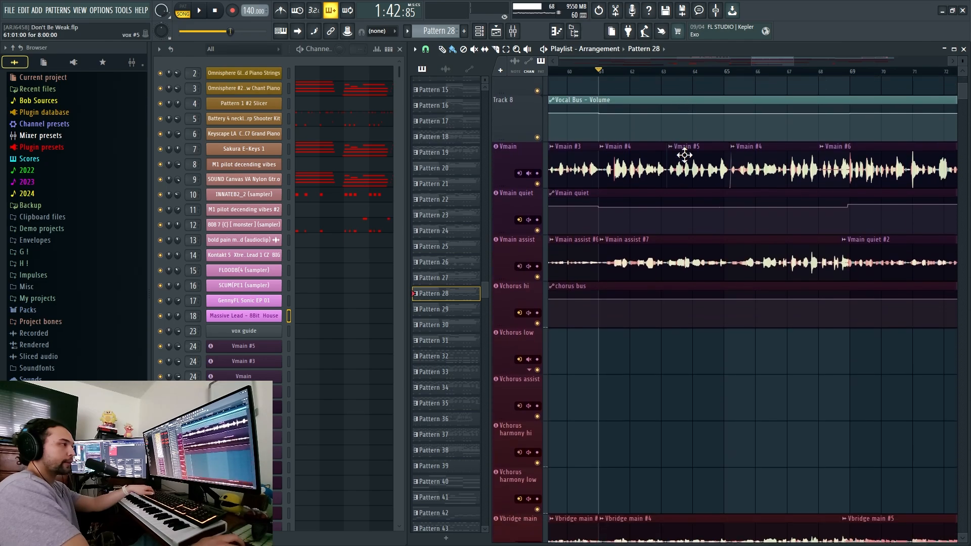
{"action": "key", "text": "space"}
{"action": "scroll", "coordinate": [671, 180], "scroll_direction": "up", "scroll_amount": 5}
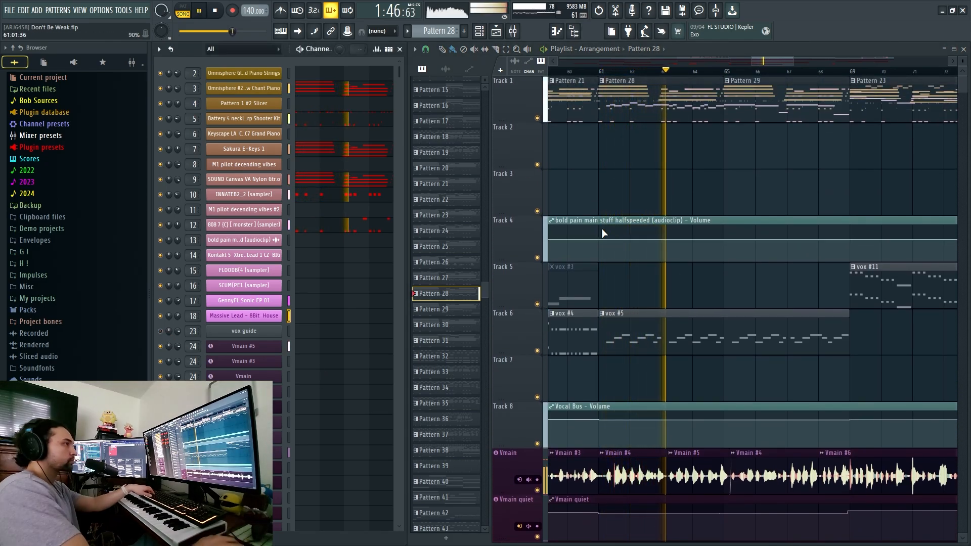
{"action": "key", "text": "F9"}
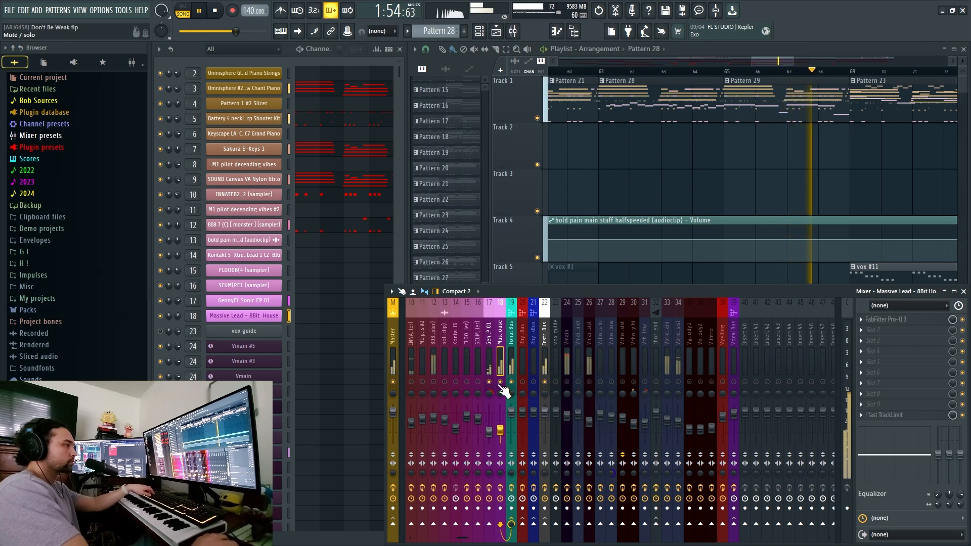
Open Fruity NoteBook 2 on the Master track and read the verse lyrics while the song plays
{"action": "key", "text": "F9"}
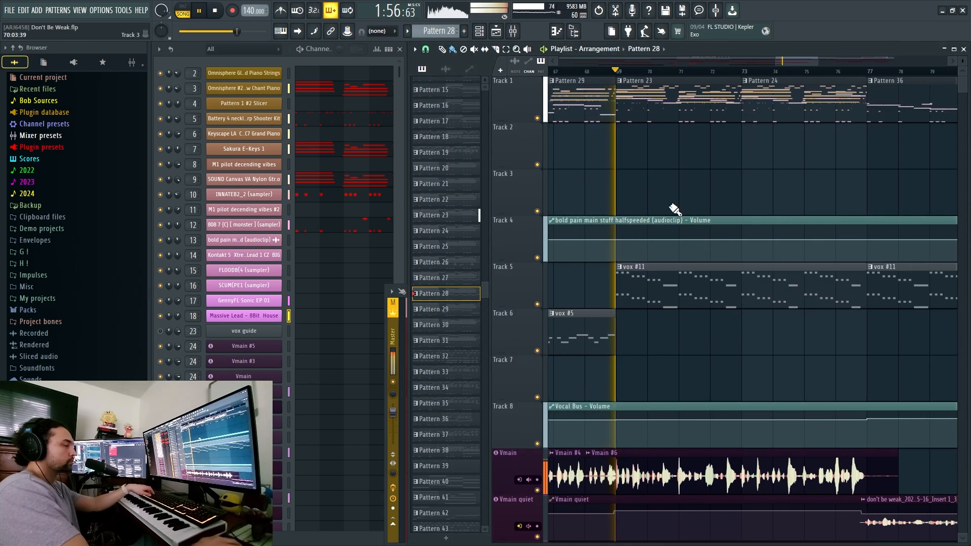
{"action": "key", "text": "F9"}
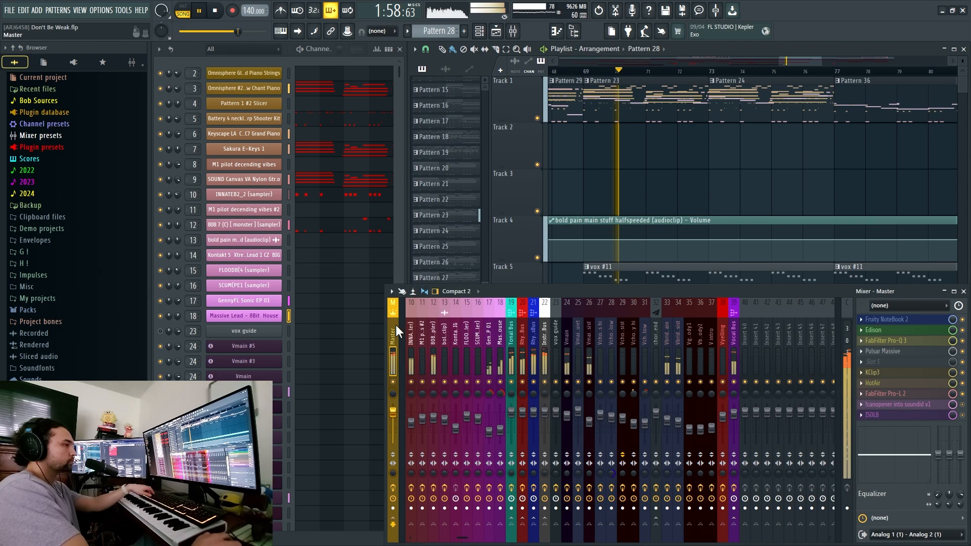
{"action": "left_click", "coordinate": [900, 320]}
{"action": "scroll", "coordinate": [291, 181], "scroll_direction": "down", "scroll_amount": 5}
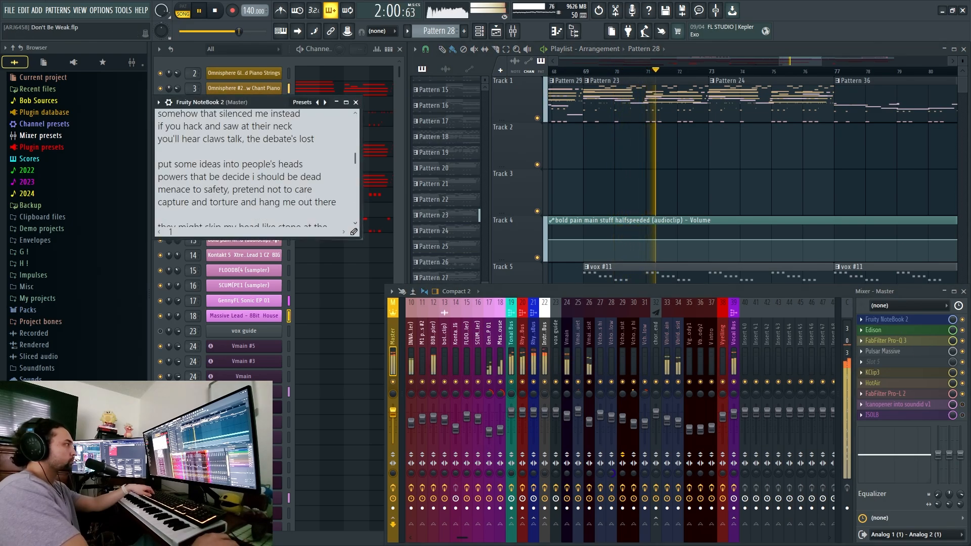
{"action": "scroll", "coordinate": [290, 181], "scroll_direction": "up", "scroll_amount": 1}
{"action": "key", "text": "F9"}
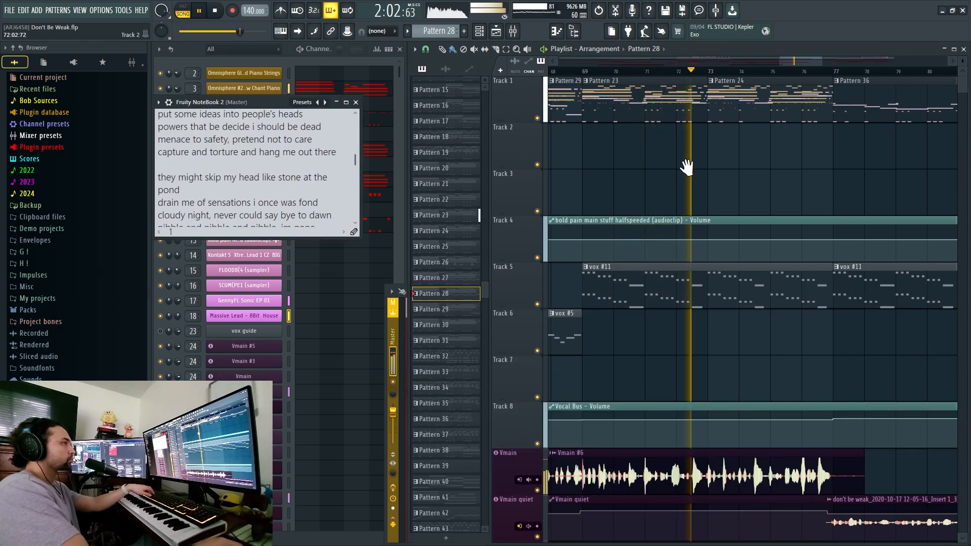
Select Pattern 23, stop playback and set the playlist time selection to bars 69 to 73
{"action": "left_click", "coordinate": [607, 80]}
{"action": "key", "text": "space"}
{"action": "left_click_drag", "start_coordinate": [602, 72], "coordinate": [701, 88]}
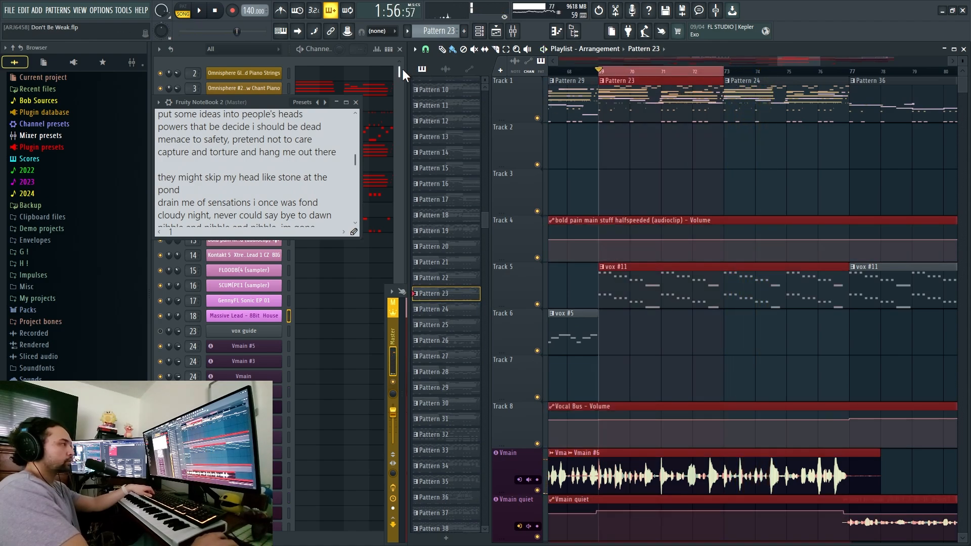
Select the vox #11 guide, close the lyrics and examine the Vbridge main and Vbridge assist recordings in the playlist
{"action": "left_click", "coordinate": [665, 284]}
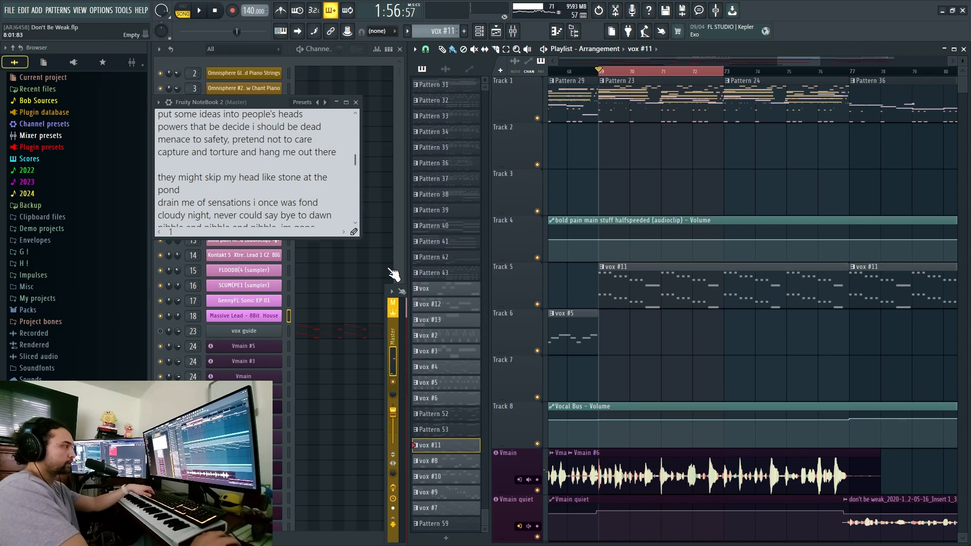
{"action": "left_click", "coordinate": [396, 72]}
{"action": "scroll", "coordinate": [667, 289], "scroll_direction": "down", "scroll_amount": 8}
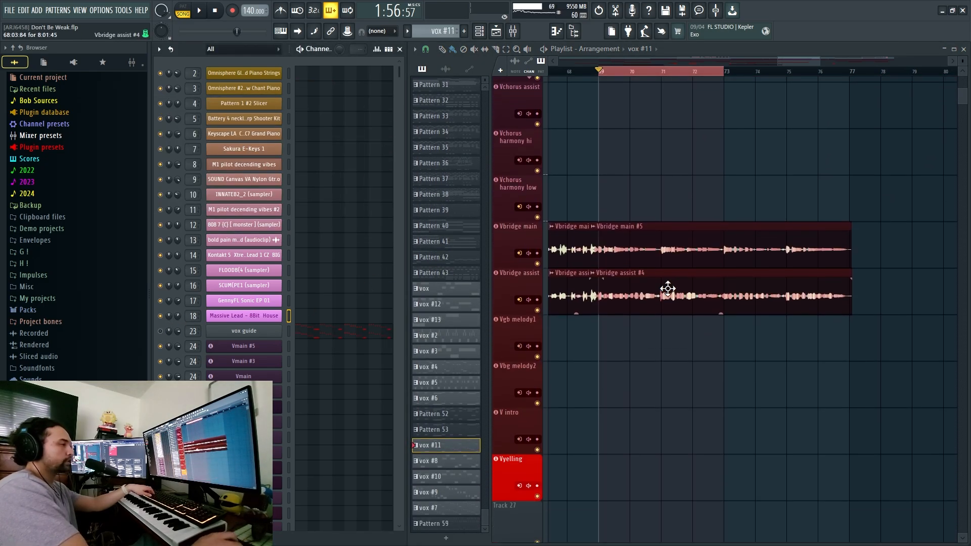
{"action": "scroll", "coordinate": [667, 289], "scroll_direction": "up", "scroll_amount": 8}
Open Pattern 23's Keyscape LA Custom C7 Grand Piano notes, listen to the part, and restore all mixer tracks
{"action": "left_click", "coordinate": [608, 98]}
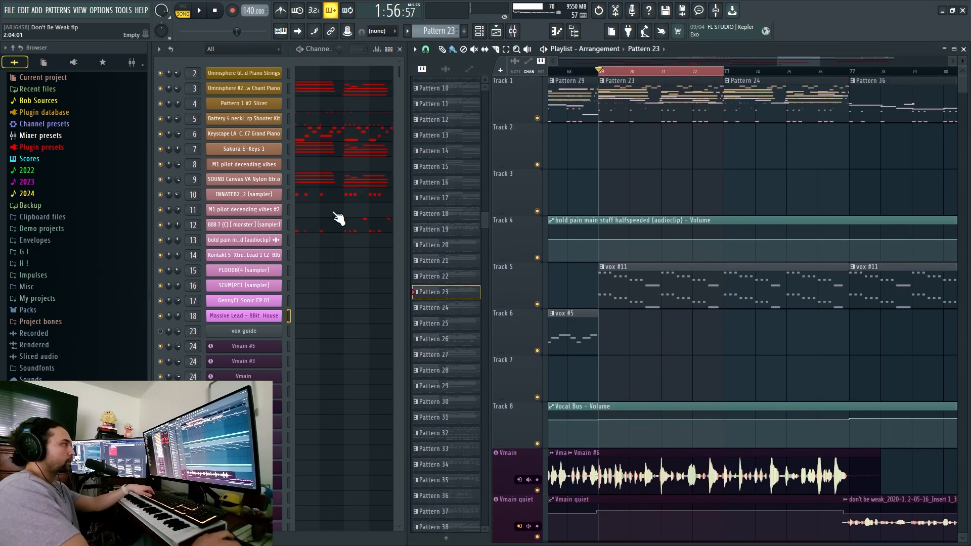
{"action": "left_click", "coordinate": [344, 139]}
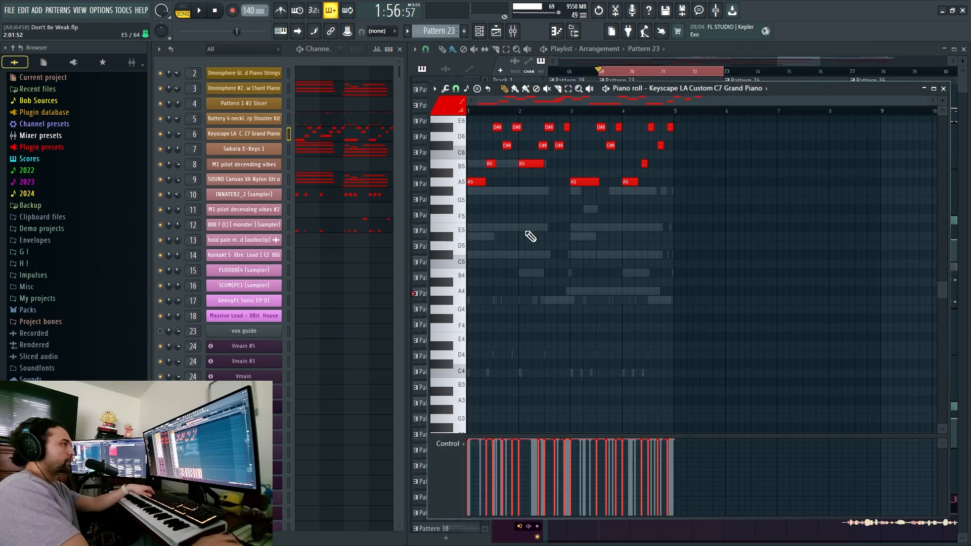
{"action": "key", "text": "space"}
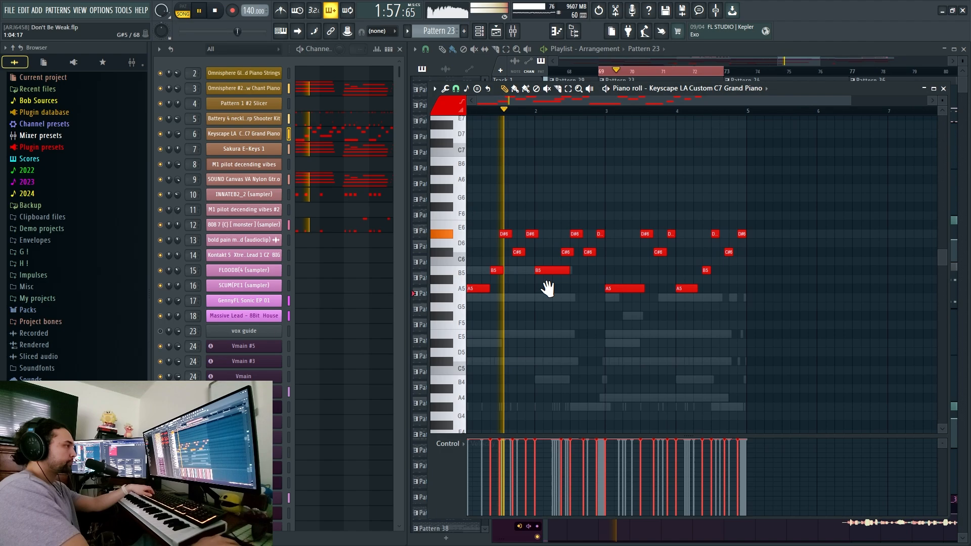
{"action": "left_click", "coordinate": [515, 32]}
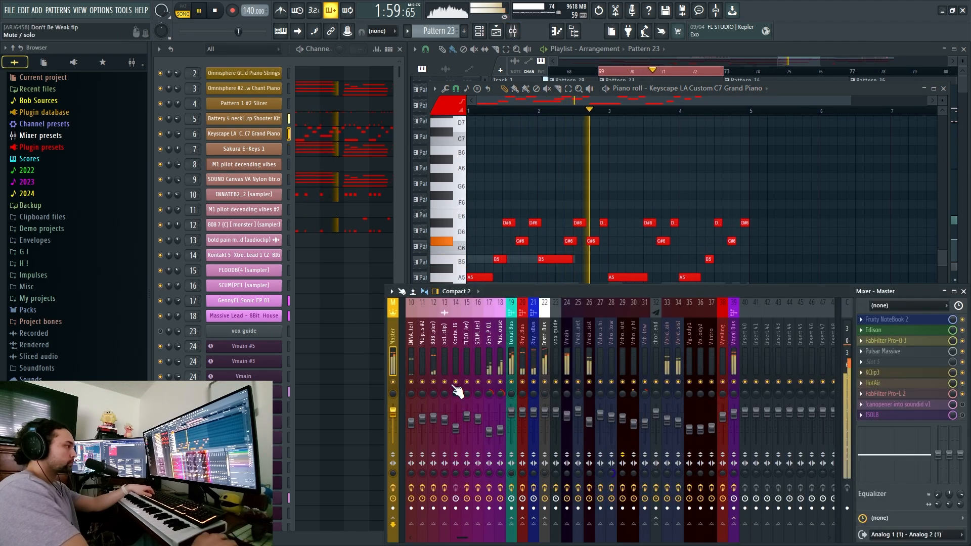
{"action": "key", "text": "space"}
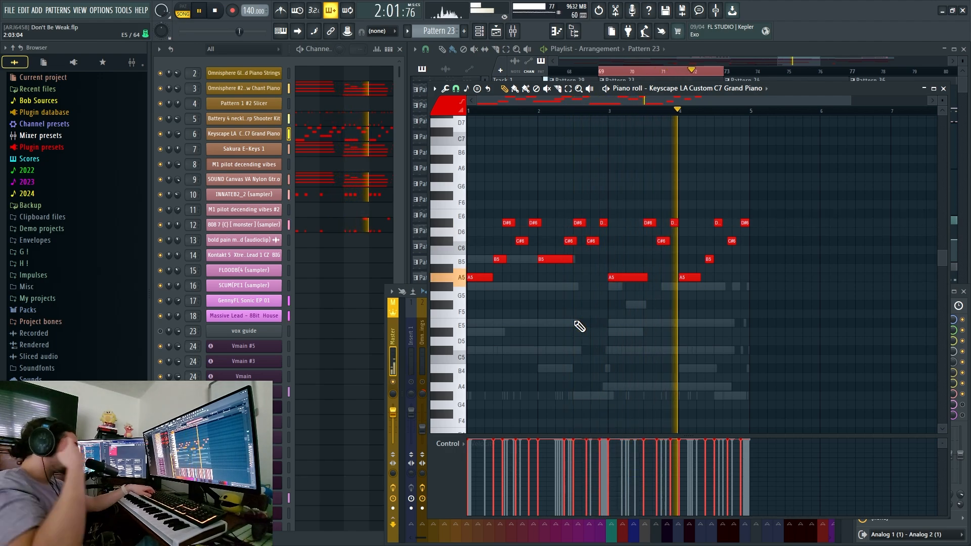
{"action": "right_click", "coordinate": [393, 381]}
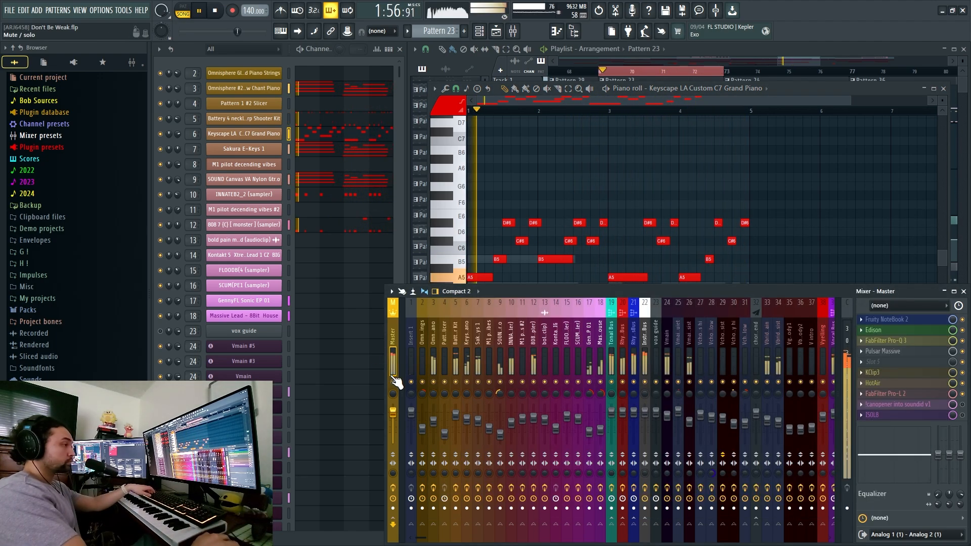
Isolate the GennyFL Sonic EP 01 and Massive Lead tracks in the mixer and restart playback from bar 69
{"action": "right_click", "coordinate": [600, 382]}
{"action": "key", "text": "space"}
{"action": "left_click", "coordinate": [594, 359]}
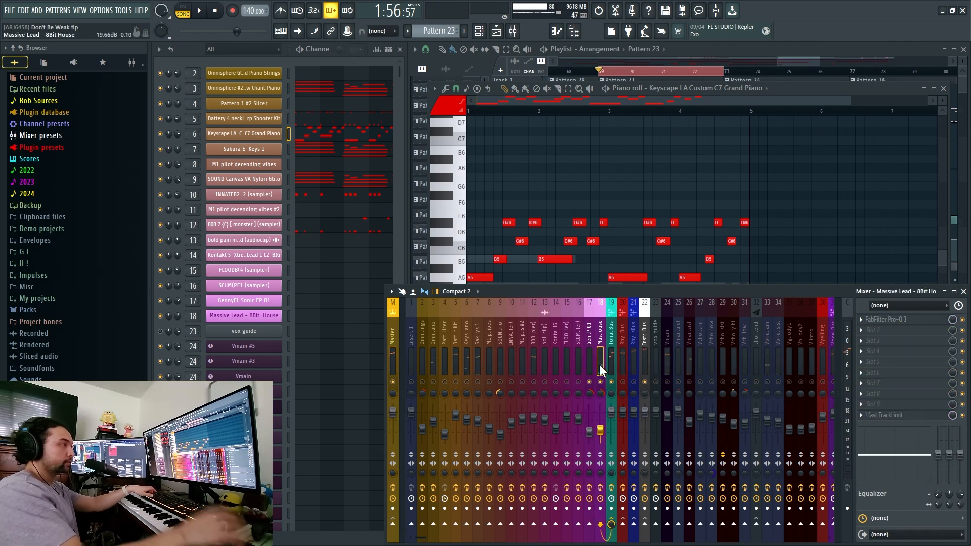
{"action": "key", "text": "space"}
Examine the Layer channel's melody notes of Pattern 23 in the piano roll during playback, and close the piano roll
{"action": "key", "text": "alt+l"}
{"action": "key", "text": "F7"}
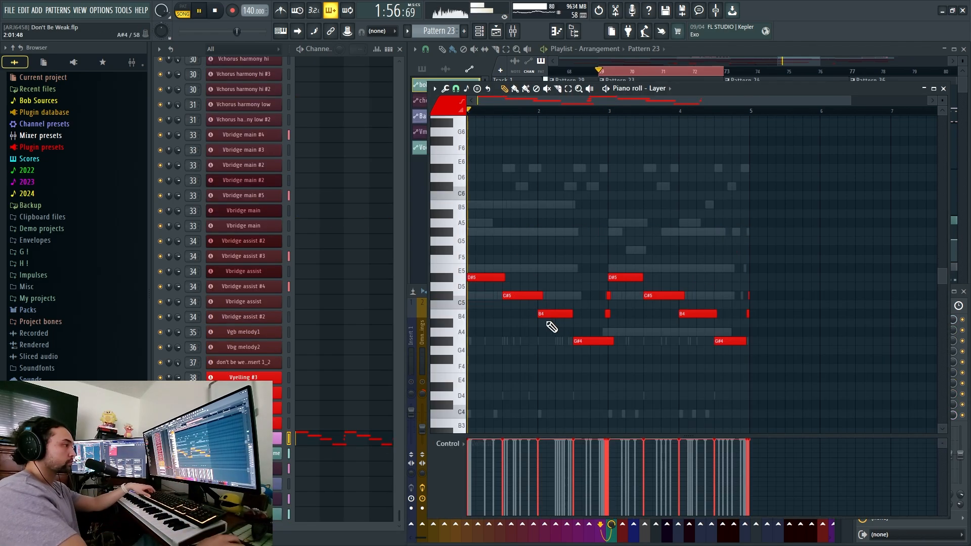
{"action": "scroll", "coordinate": [547, 304], "scroll_direction": "up", "scroll_amount": 1}
{"action": "scroll", "coordinate": [546, 304], "scroll_direction": "down", "scroll_amount": 2}
{"action": "left_click", "coordinate": [943, 89]}
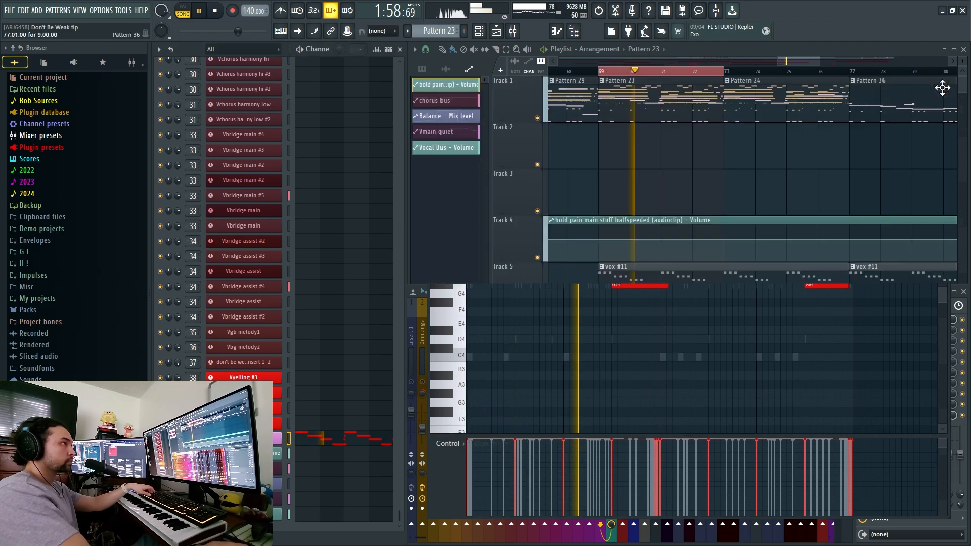
Loop bars 73 to 77 and examine the Layer melody notes of Pattern 24 in the piano roll
{"action": "left_click_drag", "start_coordinate": [727, 72], "coordinate": [845, 74]}
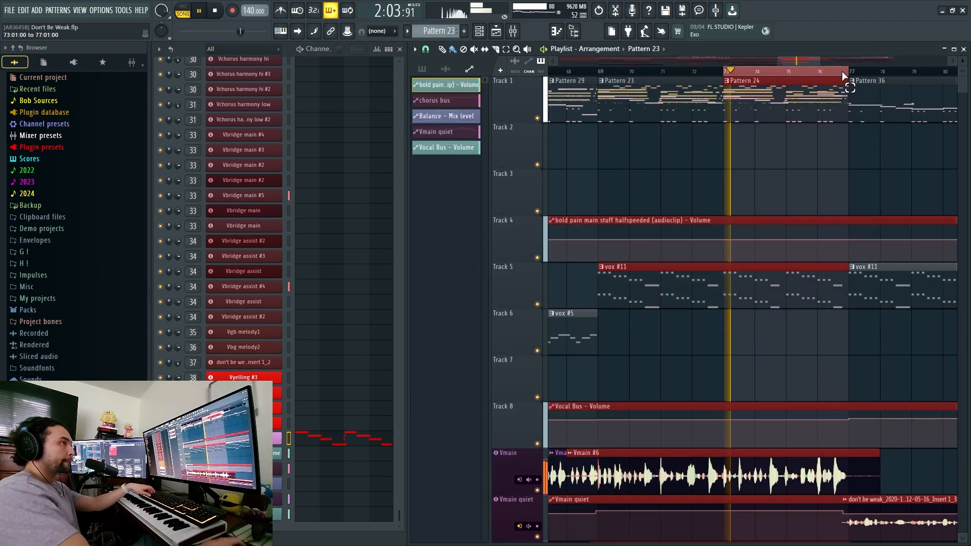
{"action": "left_click", "coordinate": [809, 90]}
{"action": "left_click", "coordinate": [344, 438]}
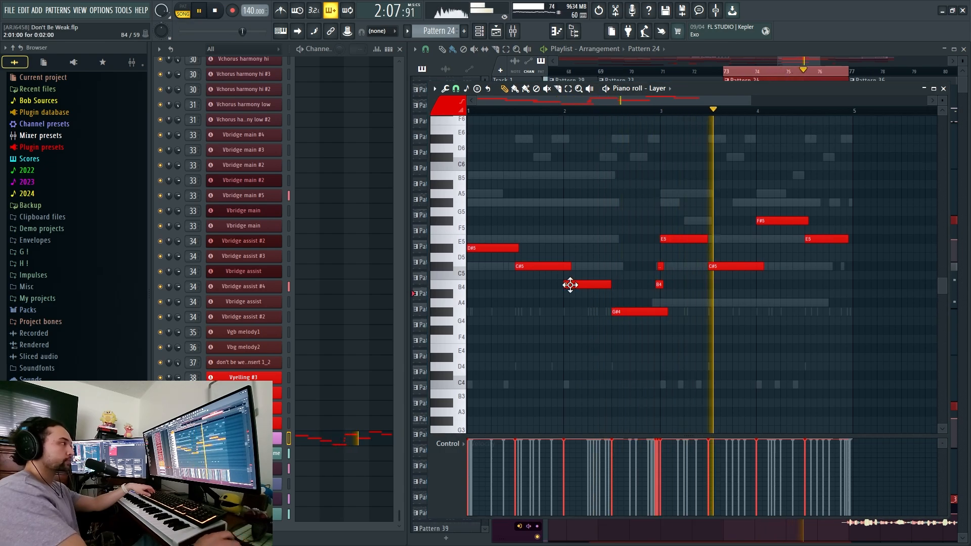
{"action": "left_click", "coordinate": [943, 88]}
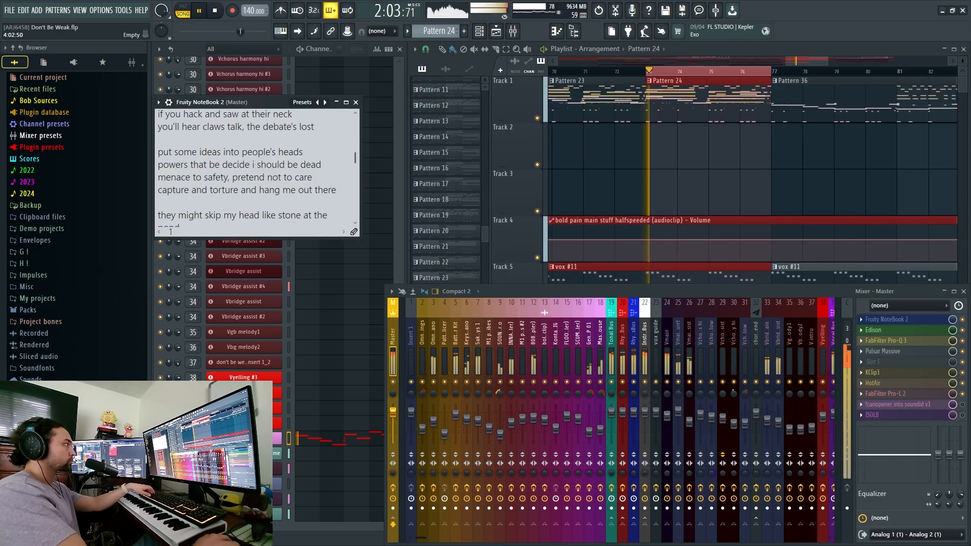
Follow the verse lyrics in Fruity NoteBook 2 during playback and move the looped section to bars 77 to 81
{"action": "scroll", "coordinate": [255, 166], "scroll_direction": "down", "scroll_amount": 1}
{"action": "scroll", "coordinate": [256, 167], "scroll_direction": "down", "scroll_amount": 1}
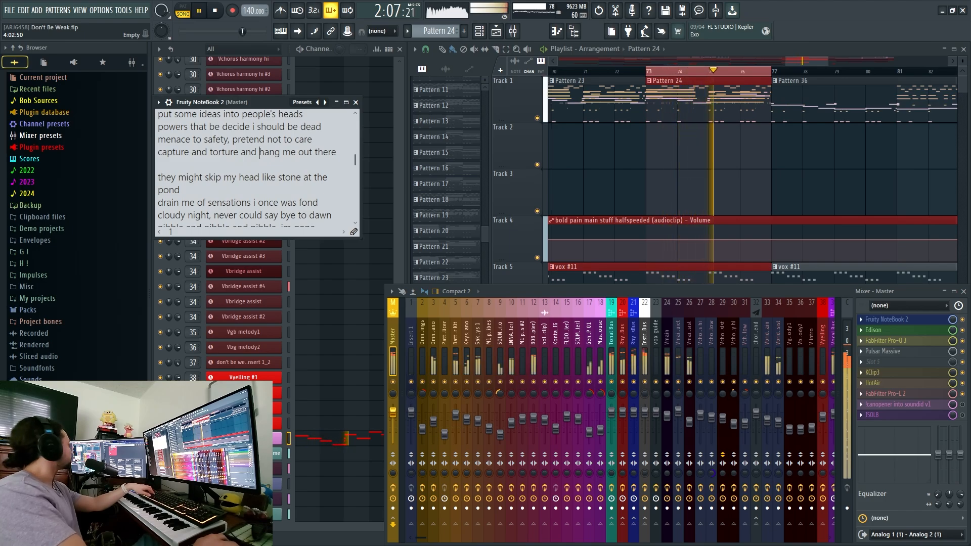
{"action": "left_click_drag", "start_coordinate": [740, 123], "coordinate": [667, 121]}
{"action": "left_click_drag", "start_coordinate": [695, 71], "coordinate": [817, 75]}
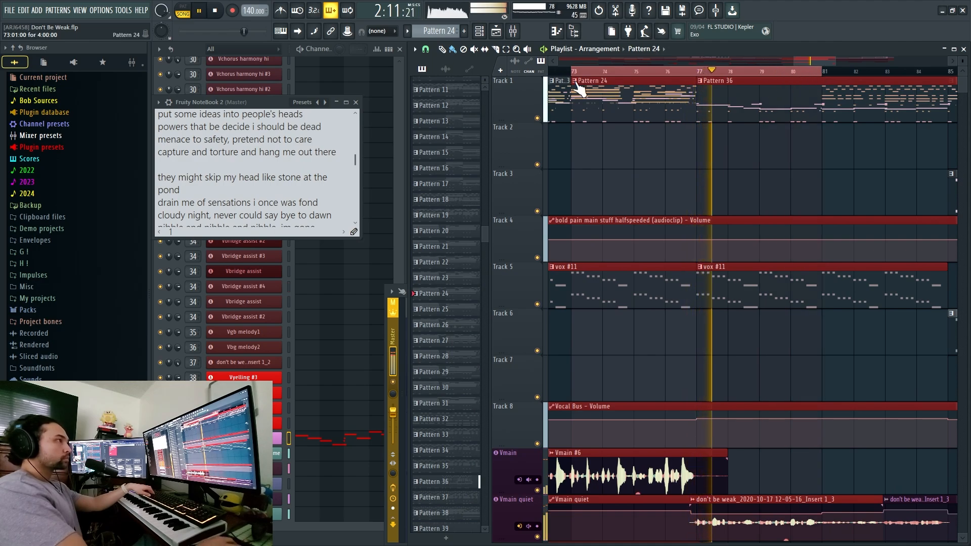
{"action": "left_click_drag", "start_coordinate": [572, 72], "coordinate": [697, 74]}
{"action": "scroll", "coordinate": [256, 167], "scroll_direction": "down", "scroll_amount": 1}
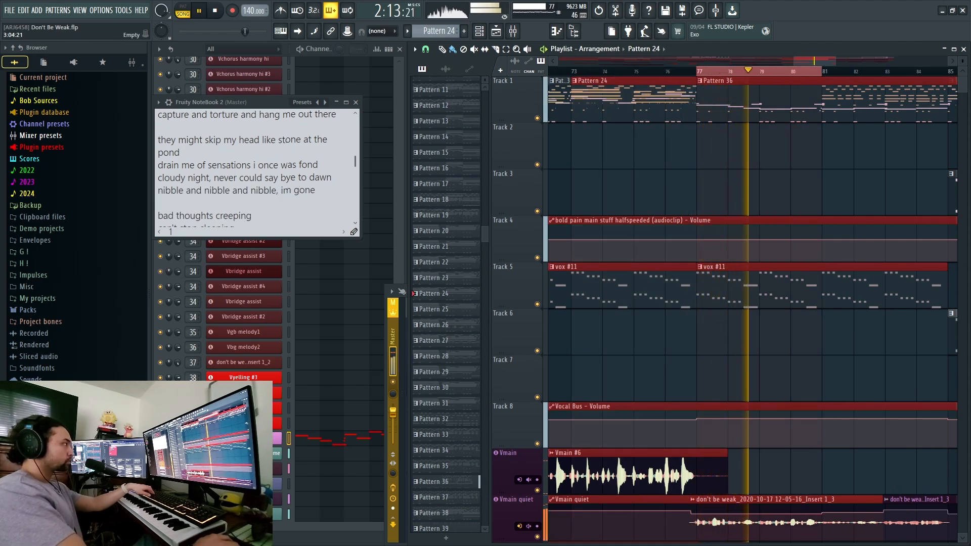
{"action": "scroll", "coordinate": [257, 167], "scroll_direction": "down", "scroll_amount": 1}
{"action": "scroll", "coordinate": [256, 167], "scroll_direction": "up", "scroll_amount": 1}
{"action": "scroll", "coordinate": [338, 141], "scroll_direction": "down", "scroll_amount": 1}
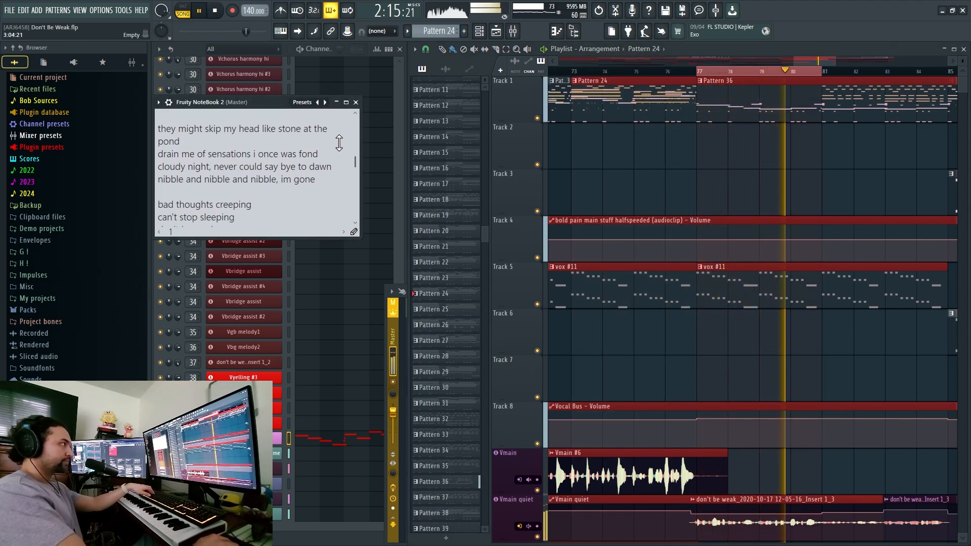
Clear the clip selection, stop playback and select Pattern 36 at bar 77
{"action": "left_click_drag", "start_coordinate": [728, 142], "coordinate": [674, 145]}
{"action": "key", "text": "ctrl+d"}
{"action": "key", "text": "space"}
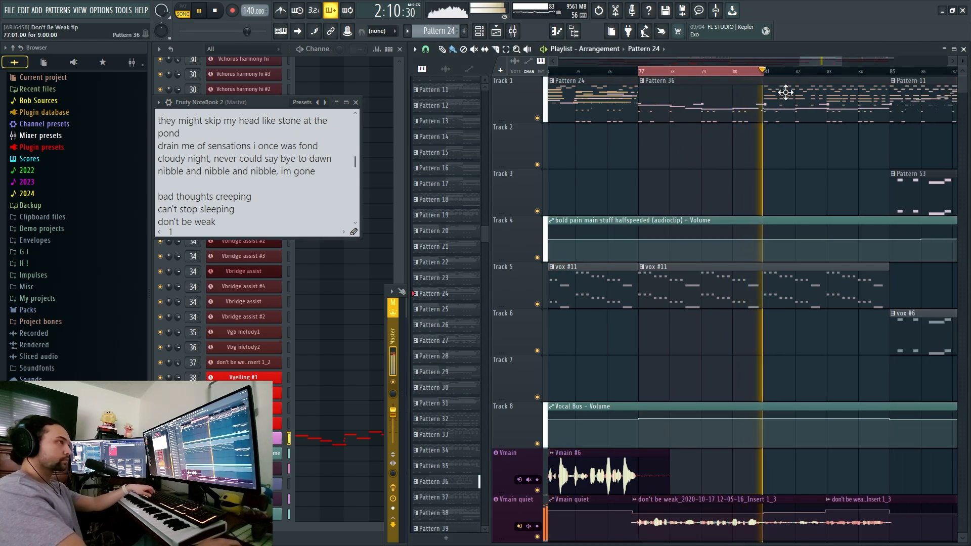
{"action": "left_click", "coordinate": [803, 73], "text": "ctrl"}
{"action": "left_click_drag", "start_coordinate": [718, 177], "coordinate": [700, 163]}
{"action": "left_click", "coordinate": [666, 107]}
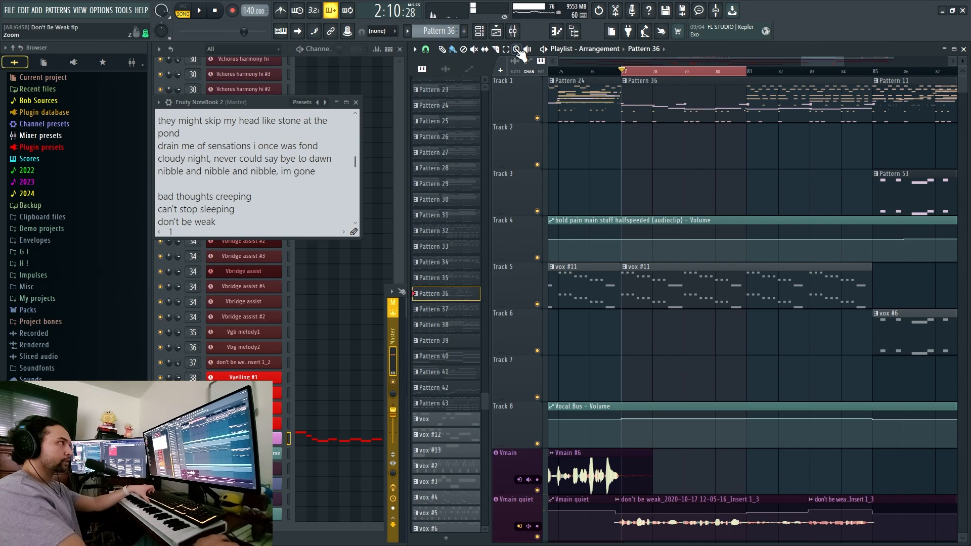
Inspect the vocal tracks around bar 77, select the "don't be weak" clip on Vmain quiet, and return to Pattern 36
{"action": "scroll", "coordinate": [669, 189], "scroll_direction": "down", "scroll_amount": 6}
{"action": "scroll", "coordinate": [636, 212], "scroll_direction": "up", "scroll_amount": 4}
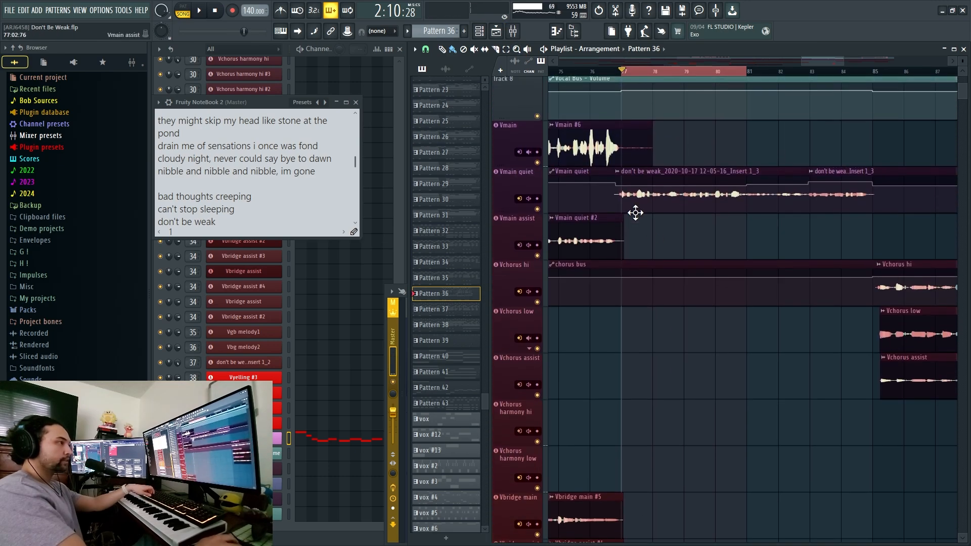
{"action": "left_click", "coordinate": [651, 290]}
{"action": "scroll", "coordinate": [657, 293], "scroll_direction": "up", "scroll_amount": 4}
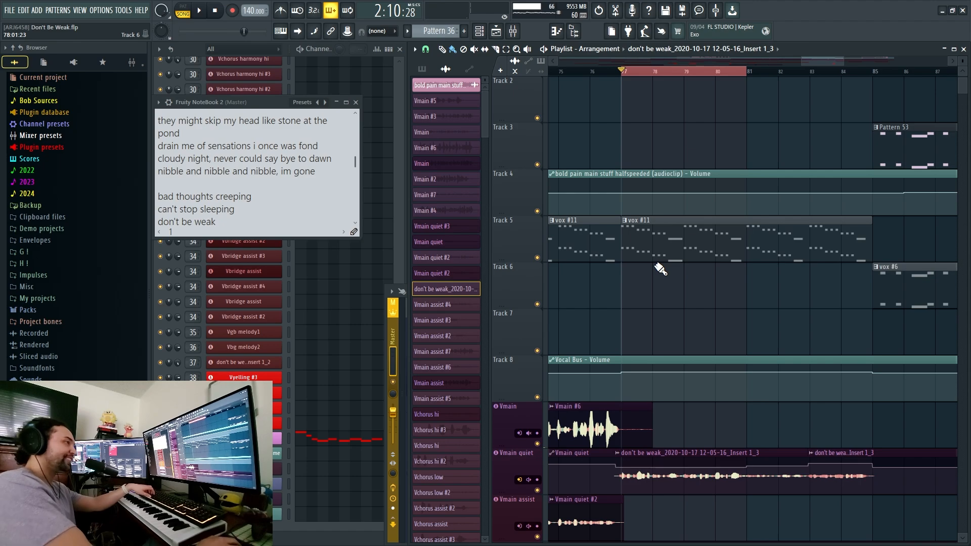
{"action": "scroll", "coordinate": [659, 270], "scroll_direction": "up", "scroll_amount": 1}
{"action": "left_click", "coordinate": [647, 109]}
{"action": "left_click", "coordinate": [402, 277]}
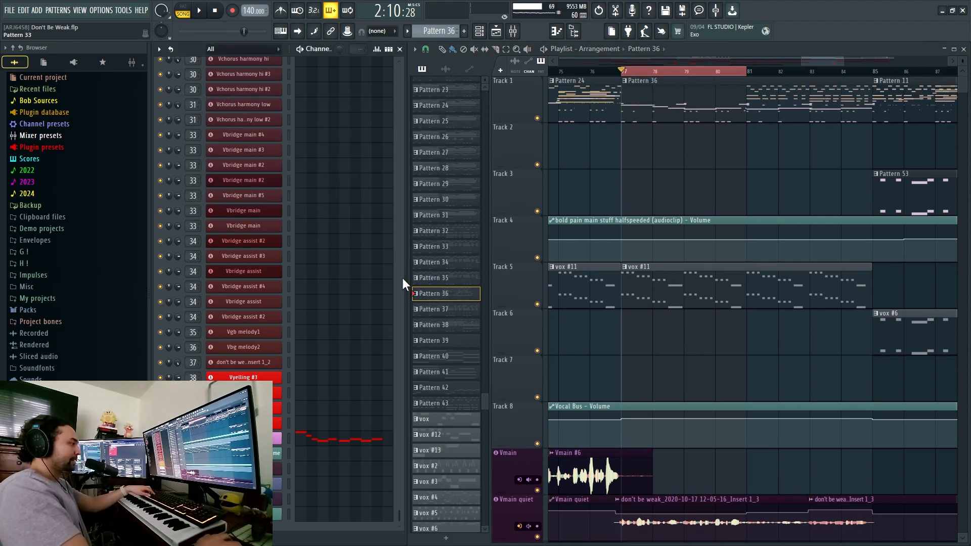
Open the Layer melody notes of Pattern 36 in the piano roll, play the section from bar 77 and stop playback
{"action": "left_click", "coordinate": [353, 439]}
{"action": "scroll", "coordinate": [580, 278], "scroll_direction": "down", "scroll_amount": 2}
{"action": "scroll", "coordinate": [574, 275], "scroll_direction": "down", "scroll_amount": 3}
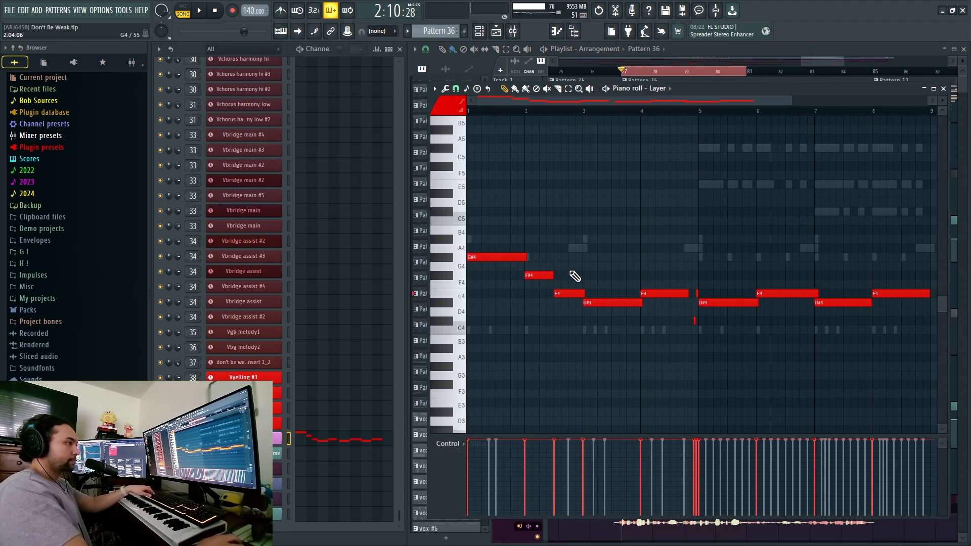
{"action": "scroll", "coordinate": [549, 262], "scroll_direction": "down", "scroll_amount": 1}
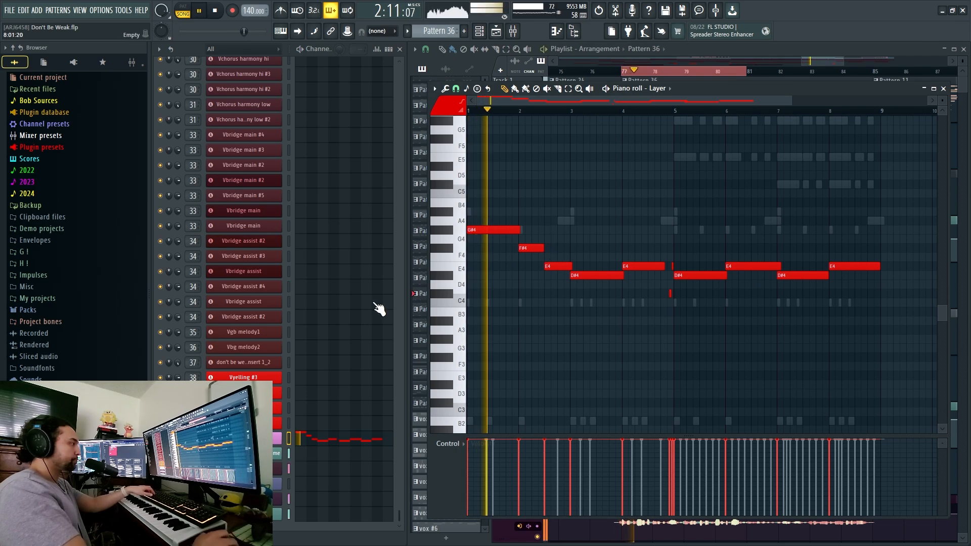
{"action": "scroll", "coordinate": [373, 298], "scroll_direction": "up", "scroll_amount": 10}
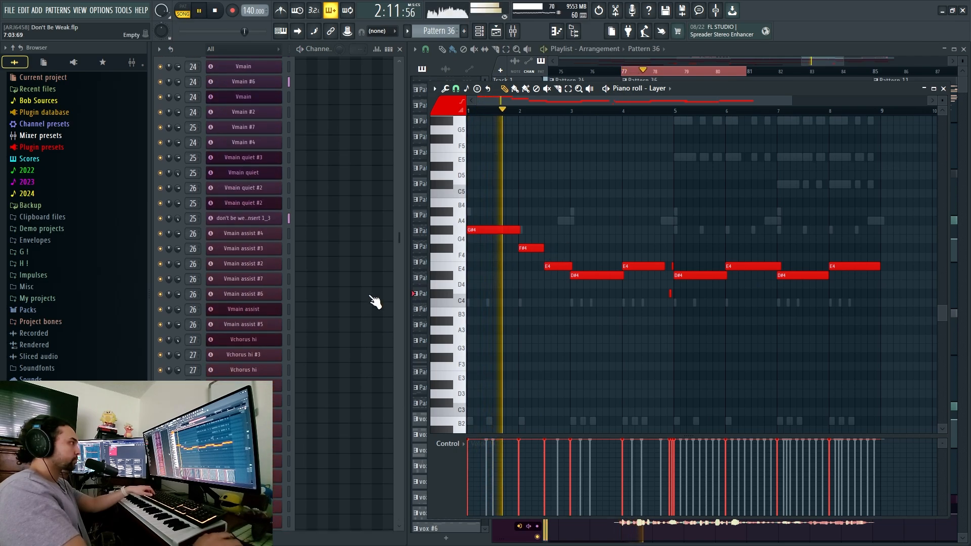
{"action": "left_click", "coordinate": [821, 51]}
{"action": "key", "text": "space"}
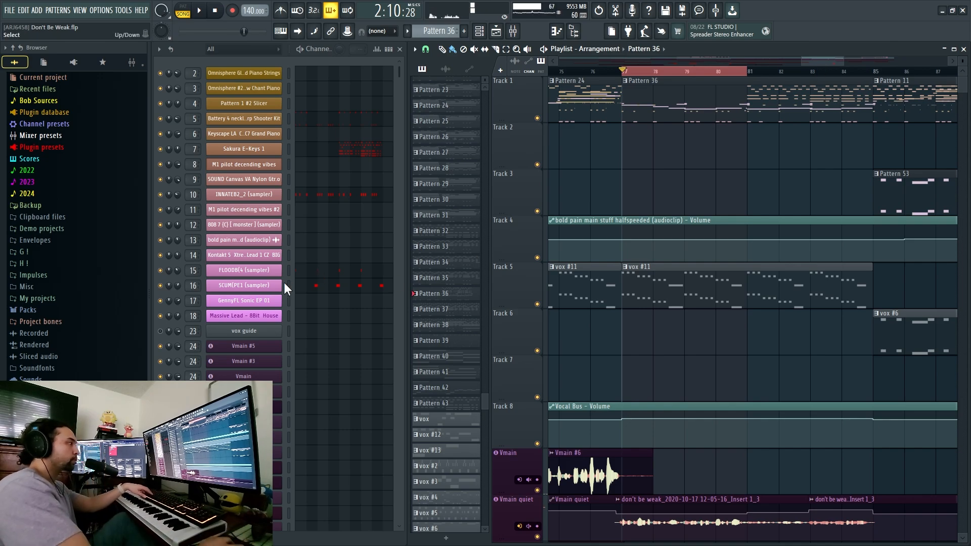
Audition the FLOODB(4 and SCUM(PE1 samples and open the Patcher effect on the SCUM(PE1 mixer track
{"action": "left_click", "coordinate": [262, 273]}
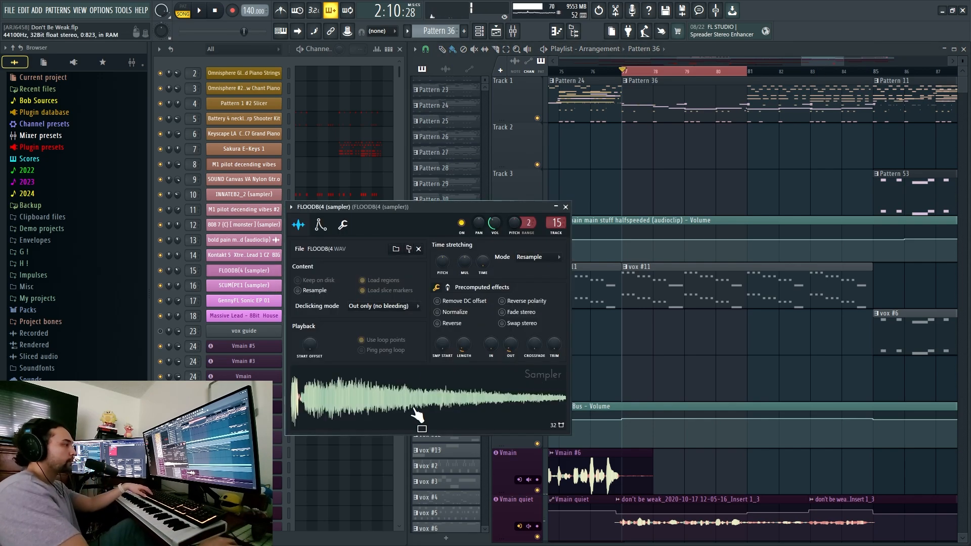
{"action": "left_click", "coordinate": [264, 289]}
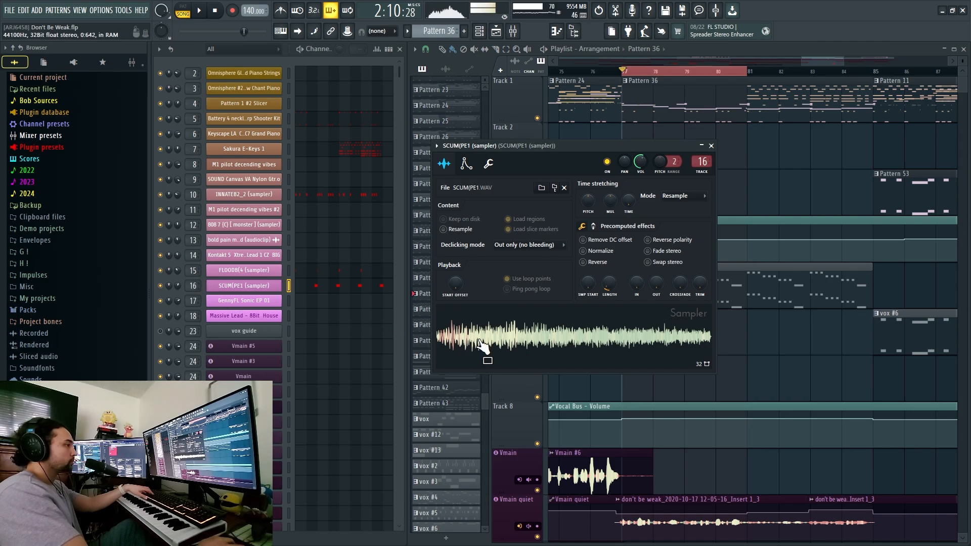
{"action": "double_click", "coordinate": [702, 161]}
{"action": "left_click", "coordinate": [903, 320]}
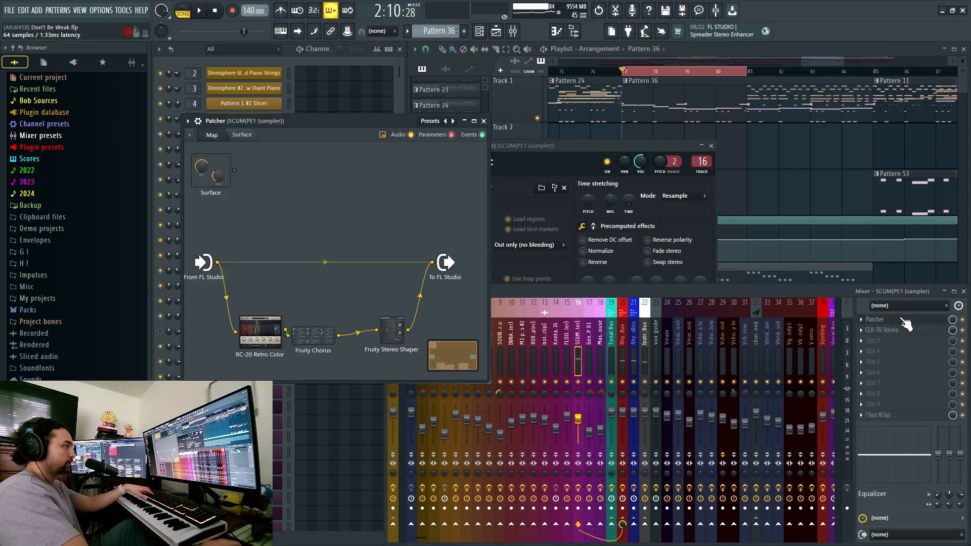
Inspect the CLA-76 Stereo compressor on the SCUM(PE1 mixer track and audition the sample in its sampler
{"action": "left_click", "coordinate": [902, 320]}
{"action": "left_click", "coordinate": [904, 329]}
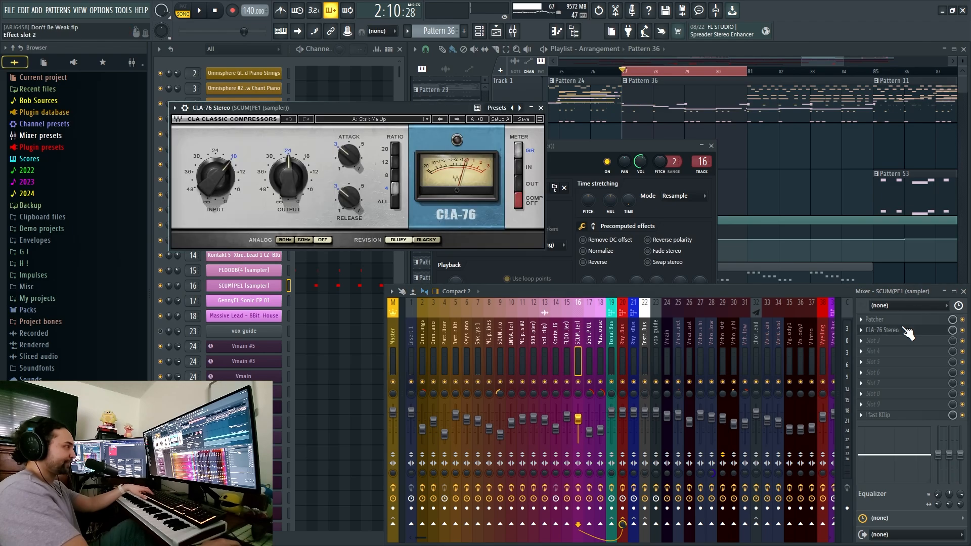
{"action": "left_click", "coordinate": [905, 329]}
{"action": "left_click", "coordinate": [538, 146]}
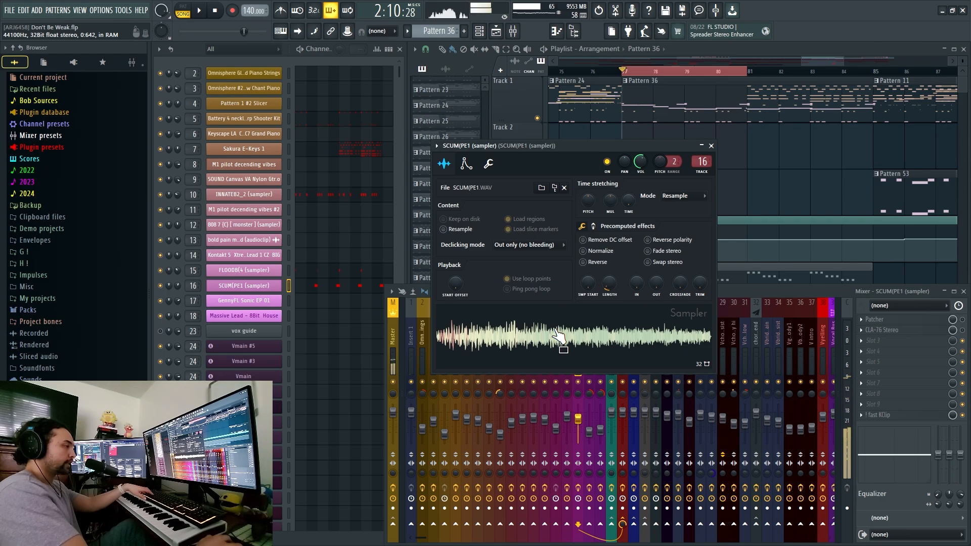
{"action": "key", "text": "F9"}
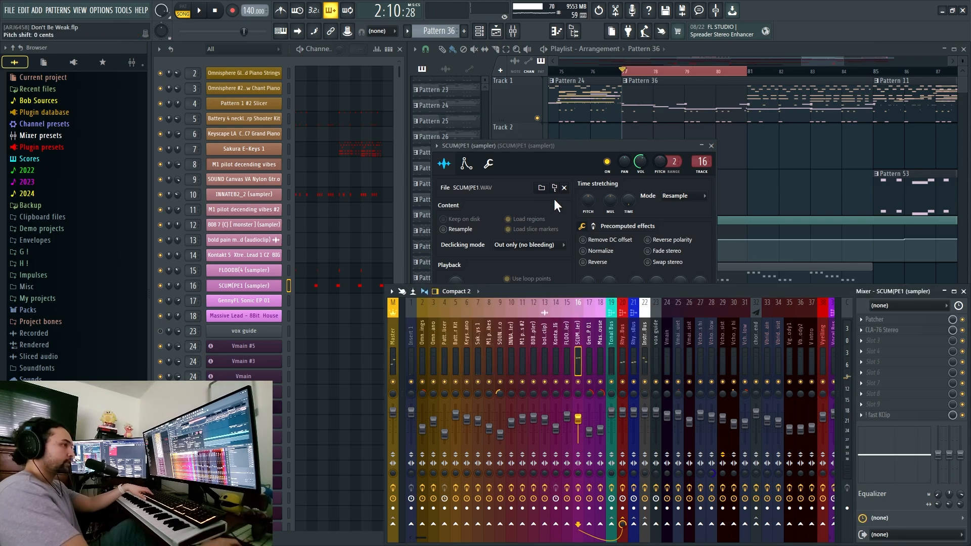
Review the Patcher effect on SCUM(PE1 once more, audition the sample and close the sampler and mixer windows
{"action": "left_click", "coordinate": [886, 320]}
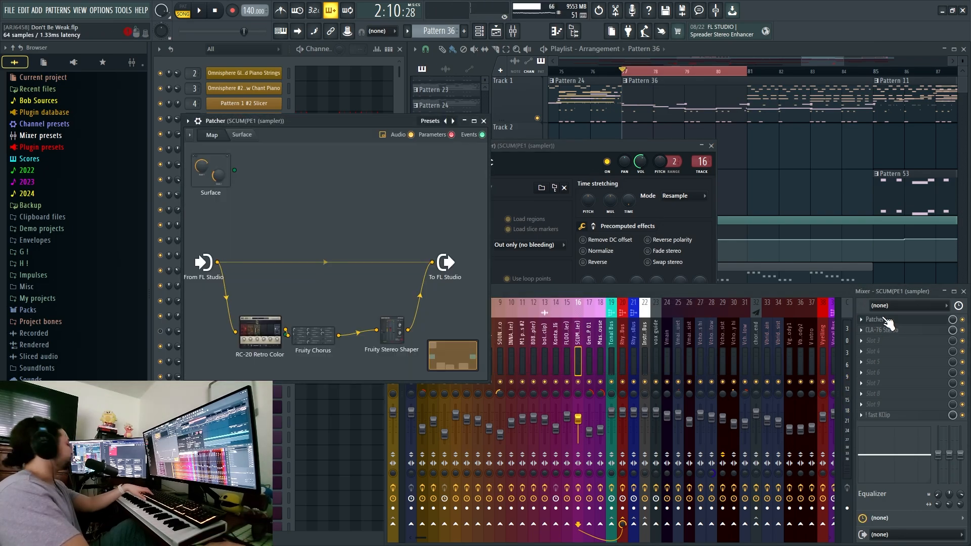
{"action": "left_click", "coordinate": [884, 319]}
{"action": "left_click", "coordinate": [533, 146]}
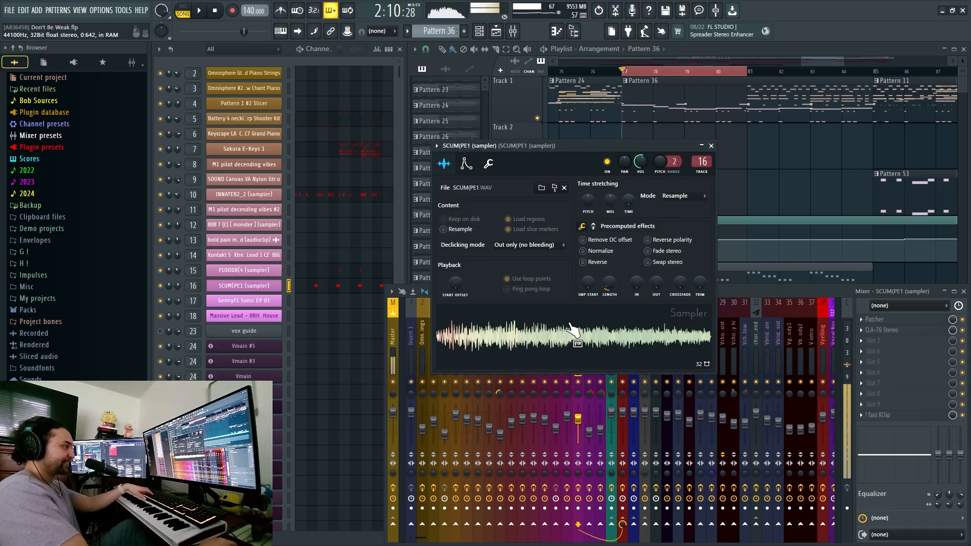
{"action": "left_click", "coordinate": [711, 146]}
{"action": "key", "text": "F9"}
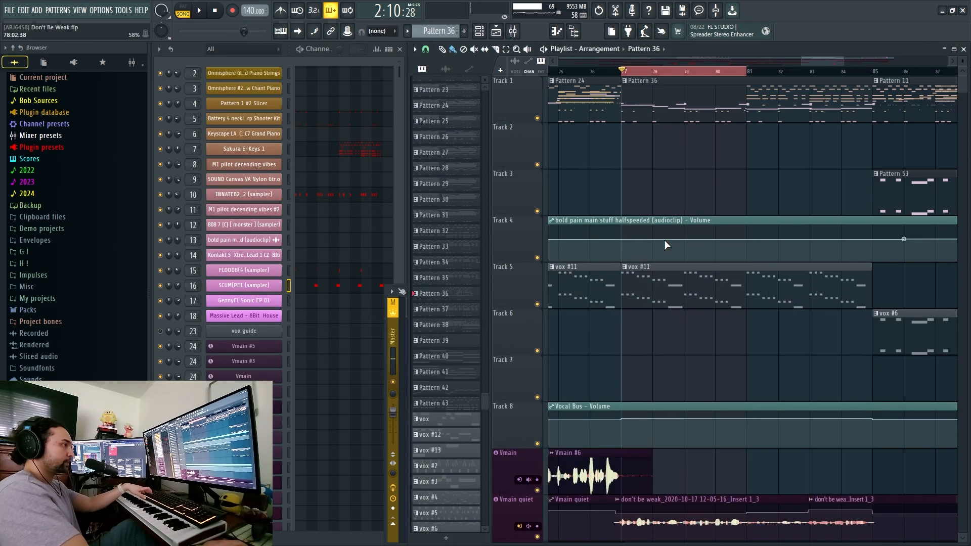
Play the section from bar 77 and open the Fruity NoteBook 2 lyrics on the Master track
{"action": "key", "text": "space"}
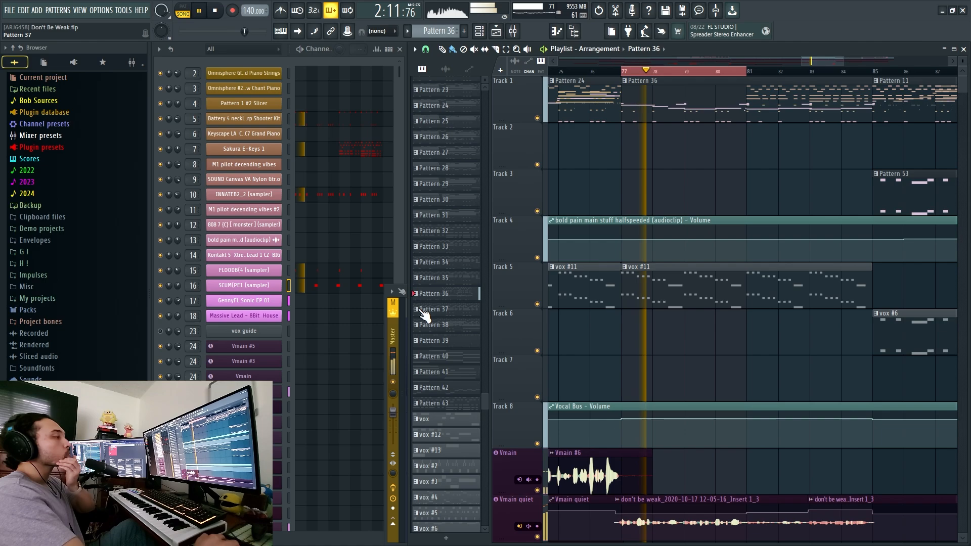
{"action": "key", "text": "F9"}
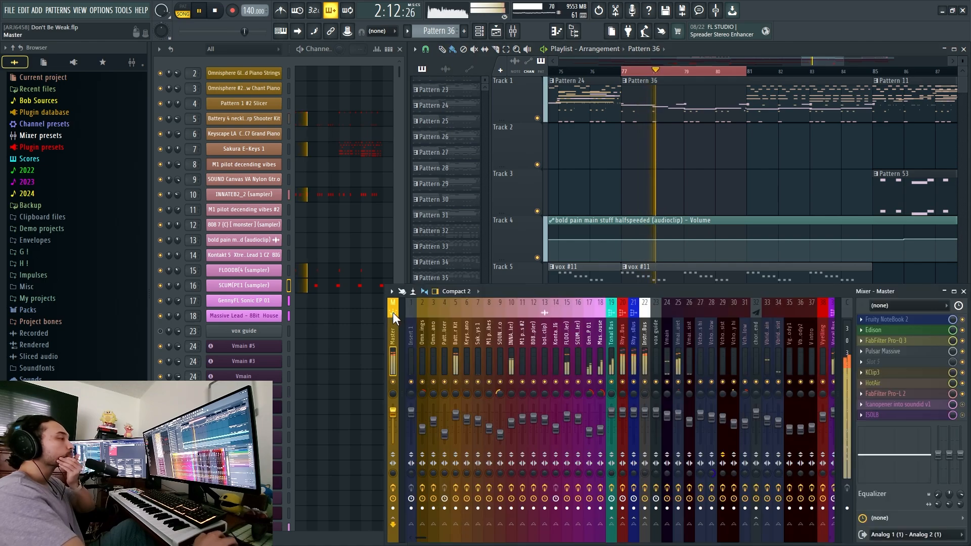
{"action": "left_click", "coordinate": [897, 319]}
{"action": "key", "text": "F9"}
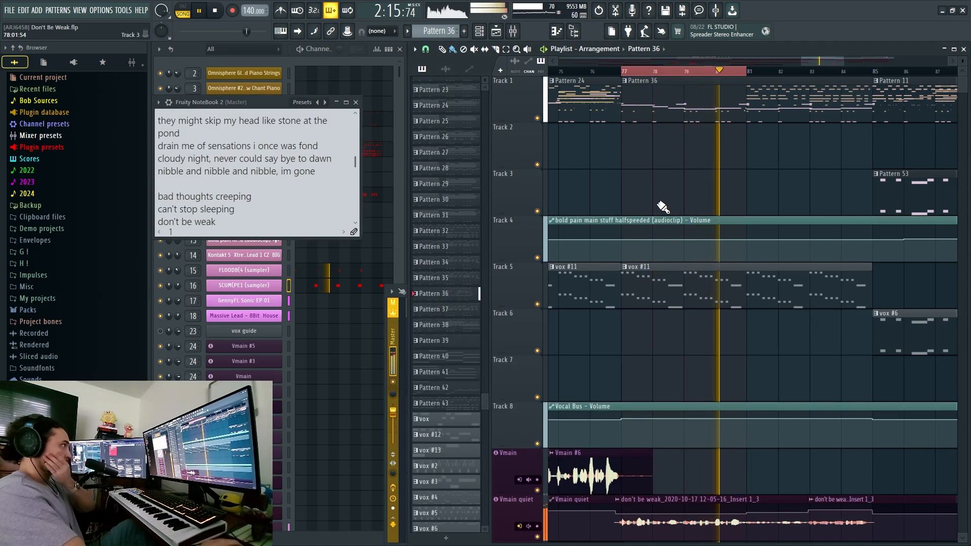
Extend the looped playlist time selection to bar 85 and on to bar 87 during playback
{"action": "left_click_drag", "start_coordinate": [743, 69], "coordinate": [872, 69]}
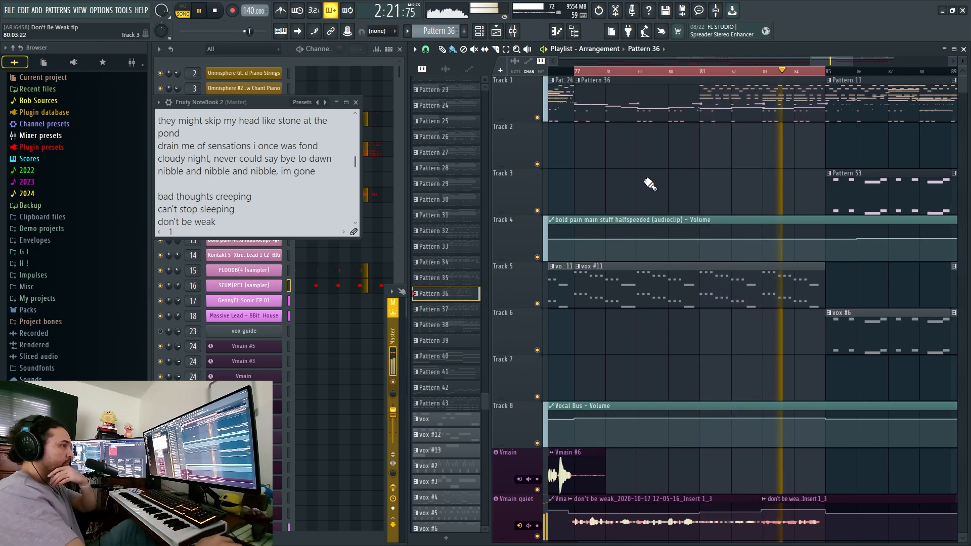
{"action": "scroll", "coordinate": [706, 148], "scroll_direction": "right", "scroll_amount": 1}
{"action": "left_click_drag", "start_coordinate": [731, 71], "coordinate": [794, 71]}
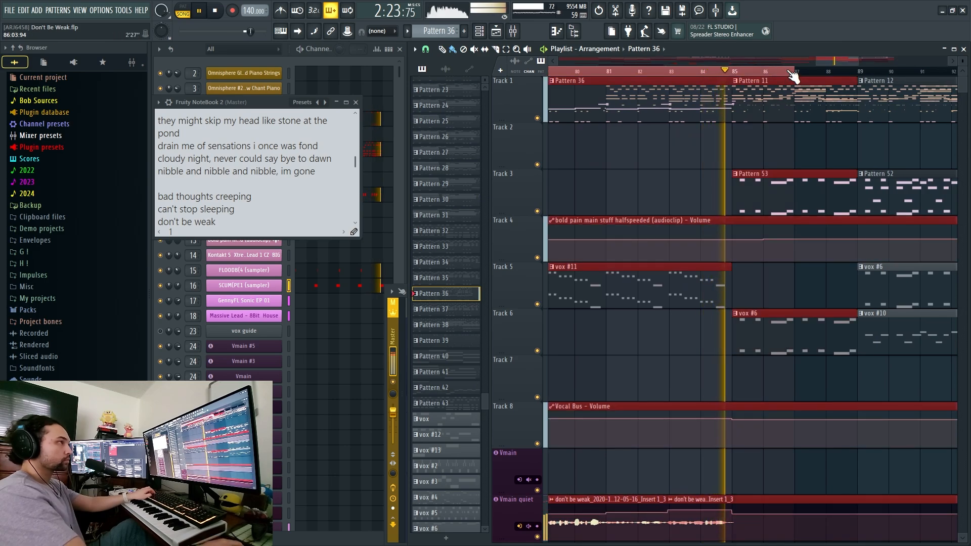
Clear the time selection, set the playhead at bar 84, solo the Vyelling track and play its clip
{"action": "key", "text": "space"}
{"action": "left_click", "coordinate": [704, 72]}
{"action": "key", "text": "ctrl+d"}
{"action": "scroll", "coordinate": [704, 166], "scroll_direction": "down", "scroll_amount": 9}
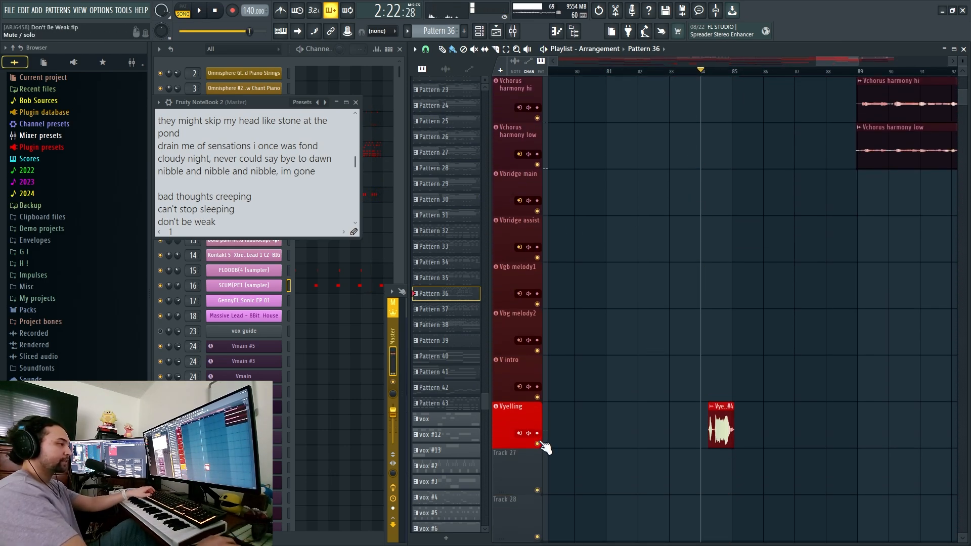
{"action": "right_click", "coordinate": [537, 443]}
{"action": "key", "text": "space"}
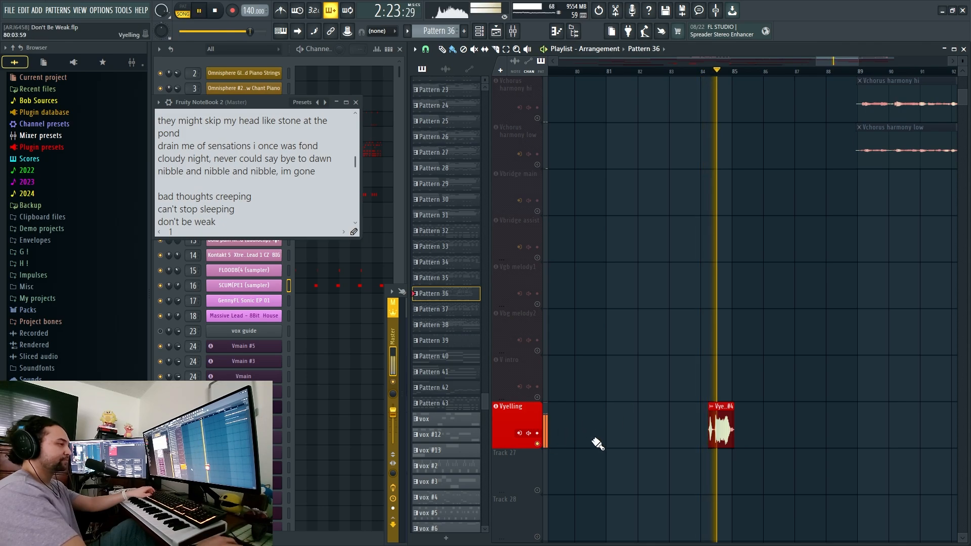
Play the full arrangement from bar 84, read through the lyrics in Fruity NoteBook 2 and close the notebook
{"action": "scroll", "coordinate": [733, 246], "scroll_direction": "down", "scroll_amount": 3}
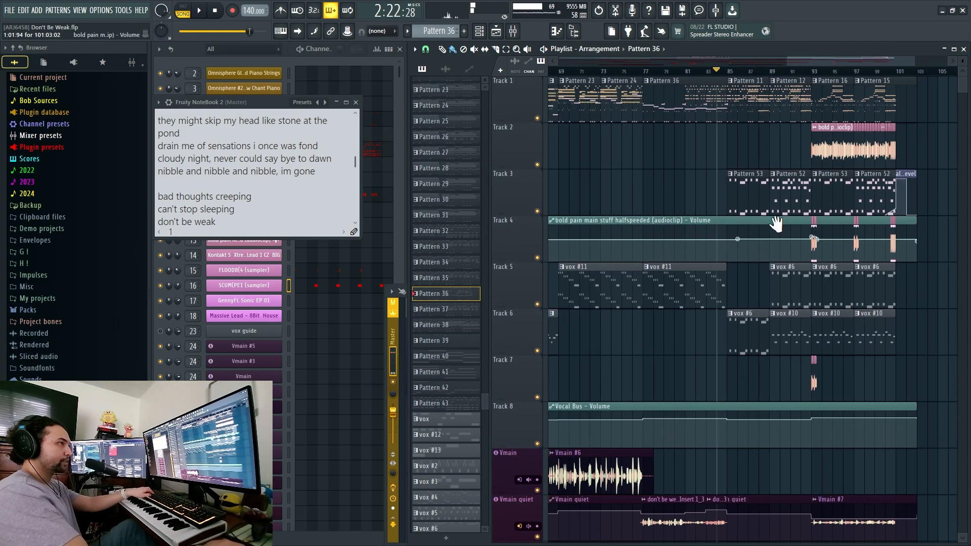
{"action": "left_click_drag", "start_coordinate": [775, 224], "coordinate": [740, 230]}
{"action": "key", "text": "space"}
{"action": "scroll", "coordinate": [734, 233], "scroll_direction": "up", "scroll_amount": 3}
{"action": "scroll", "coordinate": [256, 171], "scroll_direction": "down", "scroll_amount": 8}
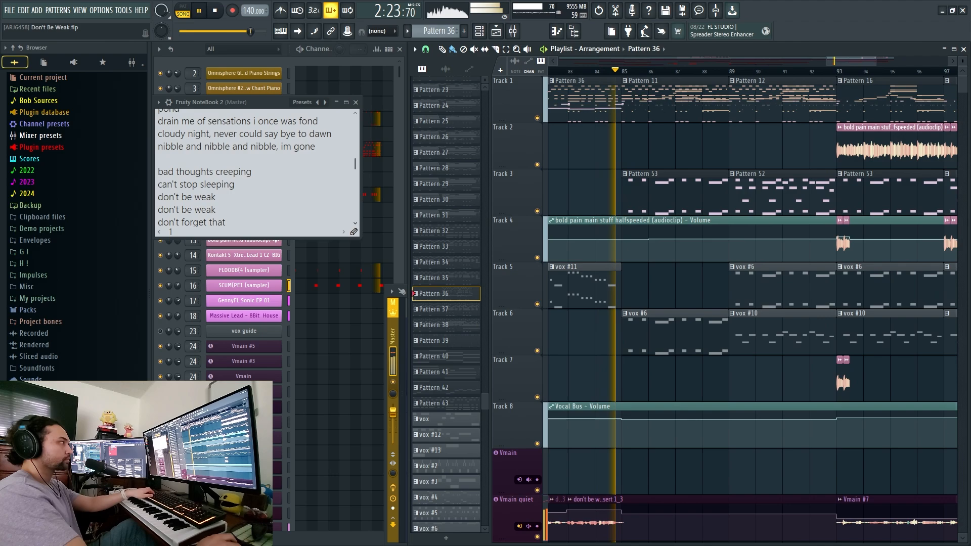
{"action": "scroll", "coordinate": [257, 171], "scroll_direction": "down", "scroll_amount": 1}
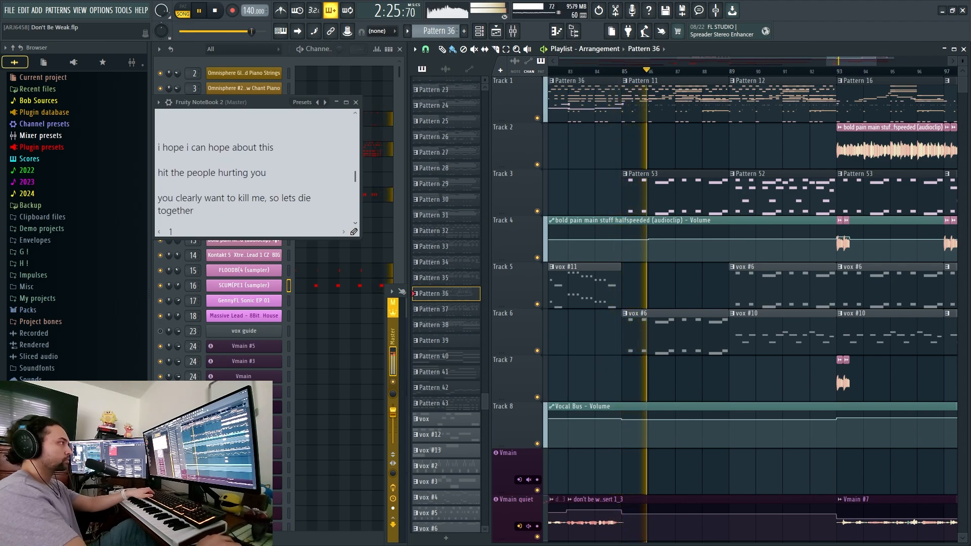
{"action": "scroll", "coordinate": [256, 171], "scroll_direction": "up", "scroll_amount": 3}
{"action": "left_click", "coordinate": [355, 102]}
{"action": "left_click_drag", "start_coordinate": [650, 227], "coordinate": [620, 220]}
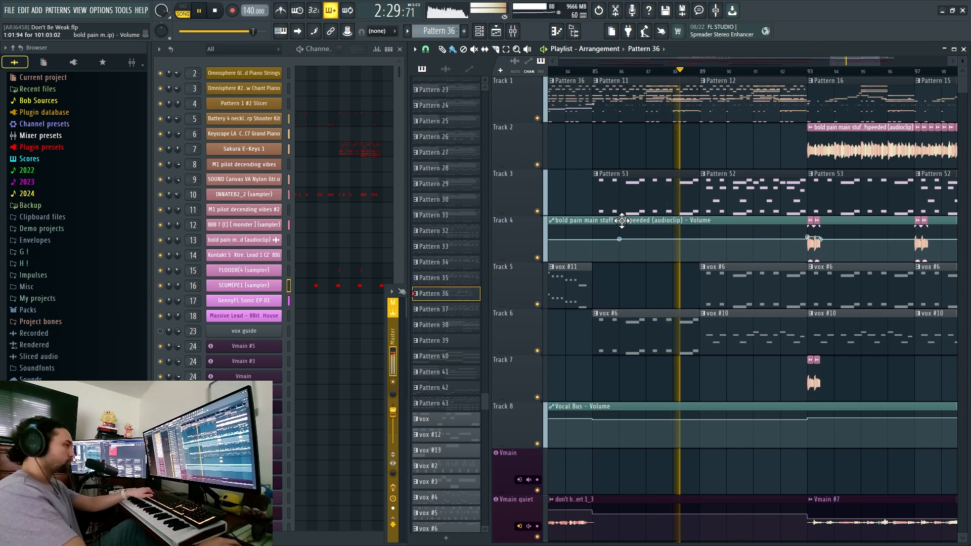
Check the mixer levels while the section from bar 85 plays, and stop playback
{"action": "left_click", "coordinate": [389, 350]}
{"action": "scroll", "coordinate": [474, 336], "scroll_direction": "down", "scroll_amount": 3}
{"action": "scroll", "coordinate": [475, 337], "scroll_direction": "up", "scroll_amount": 5}
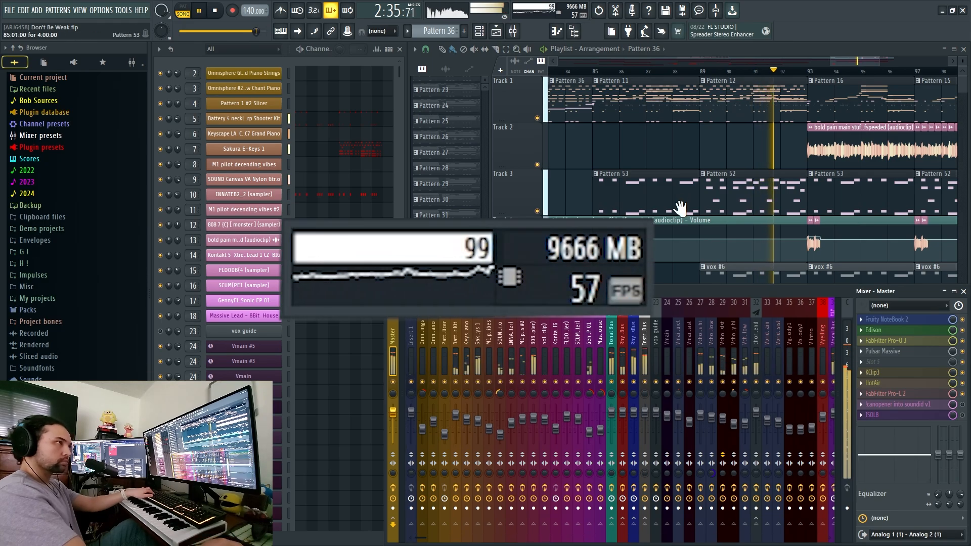
{"action": "left_click_drag", "start_coordinate": [681, 208], "coordinate": [660, 232]}
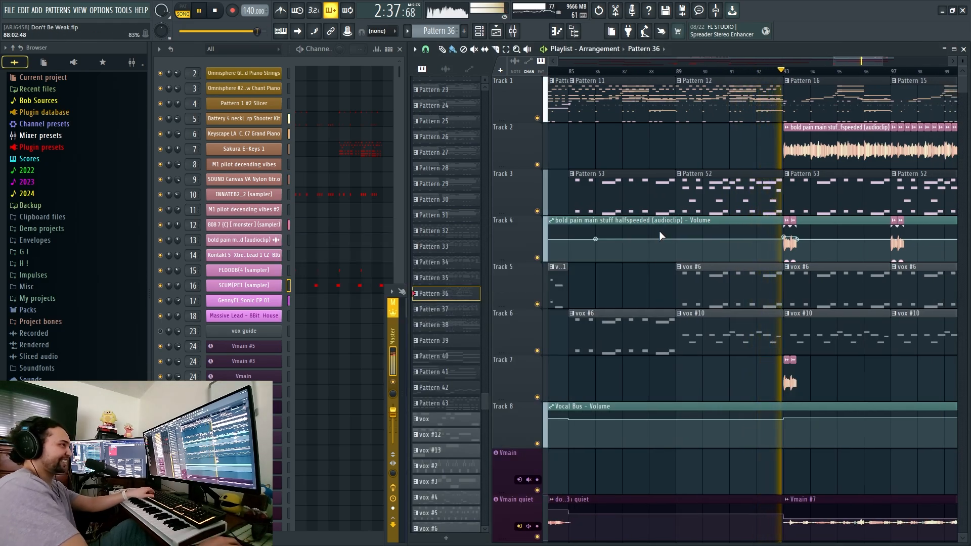
{"action": "key", "text": "space"}
Play the Pattern 12 section from bar 89 into bar 93 and stop playback
{"action": "left_click_drag", "start_coordinate": [691, 113], "coordinate": [670, 139]}
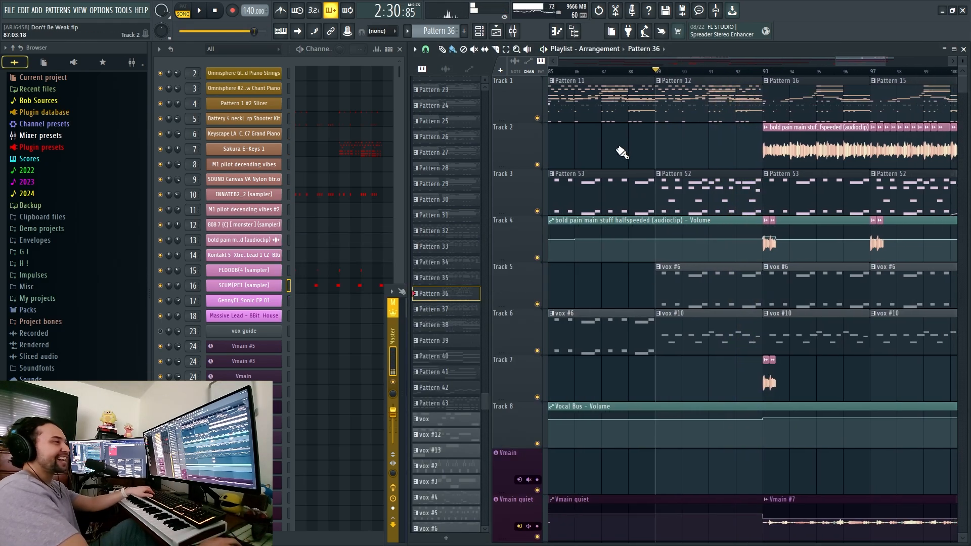
{"action": "key", "text": "space"}
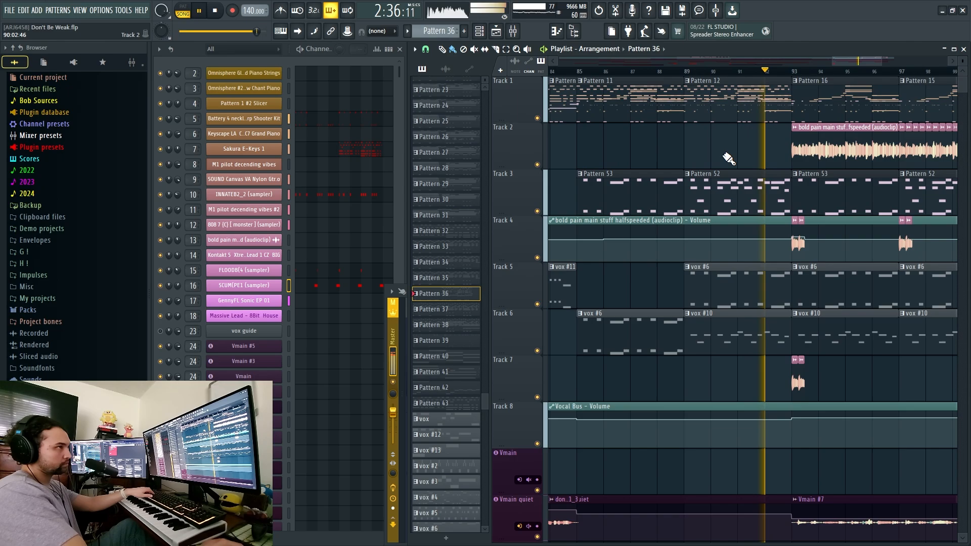
{"action": "scroll", "coordinate": [658, 172], "scroll_direction": "right", "scroll_amount": 2}
{"action": "scroll", "coordinate": [634, 172], "scroll_direction": "right", "scroll_amount": 2}
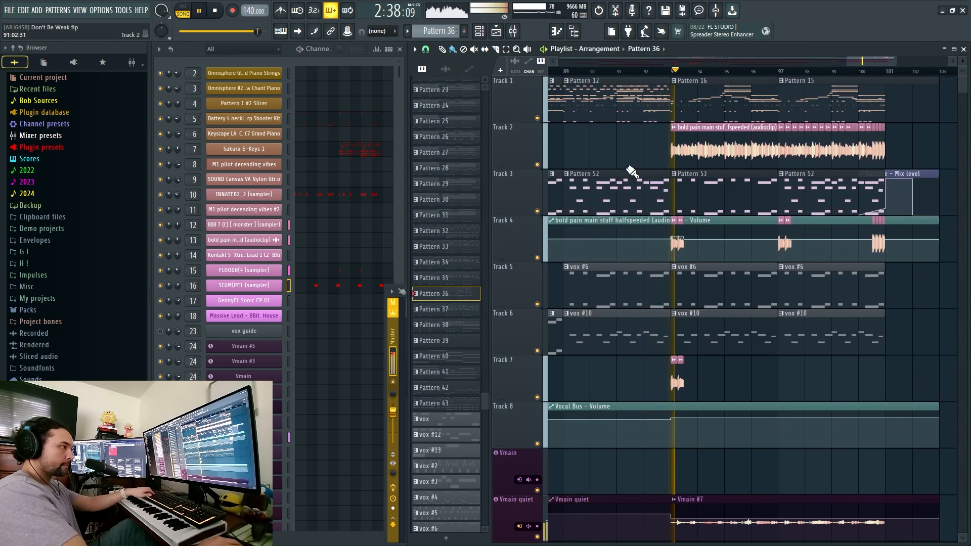
{"action": "key", "text": "space"}
Bring the whole song's vocal tracks into view and select the Vocal Bus - Volume automation clip on Track 8
{"action": "scroll", "coordinate": [723, 201], "scroll_direction": "down", "scroll_amount": 6}
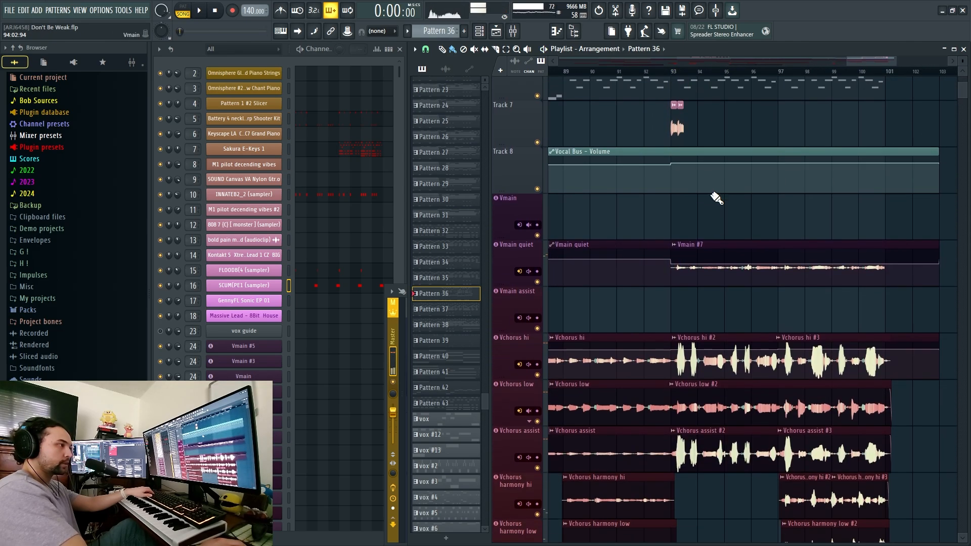
{"action": "scroll", "coordinate": [710, 190], "scroll_direction": "down", "scroll_amount": 6, "text": "ctrl"}
{"action": "scroll", "coordinate": [689, 187], "scroll_direction": "up", "scroll_amount": 1, "text": "ctrl"}
{"action": "scroll", "coordinate": [688, 187], "scroll_direction": "up", "scroll_amount": 2, "text": "alt"}
{"action": "scroll", "coordinate": [688, 187], "scroll_direction": "up", "scroll_amount": 1}
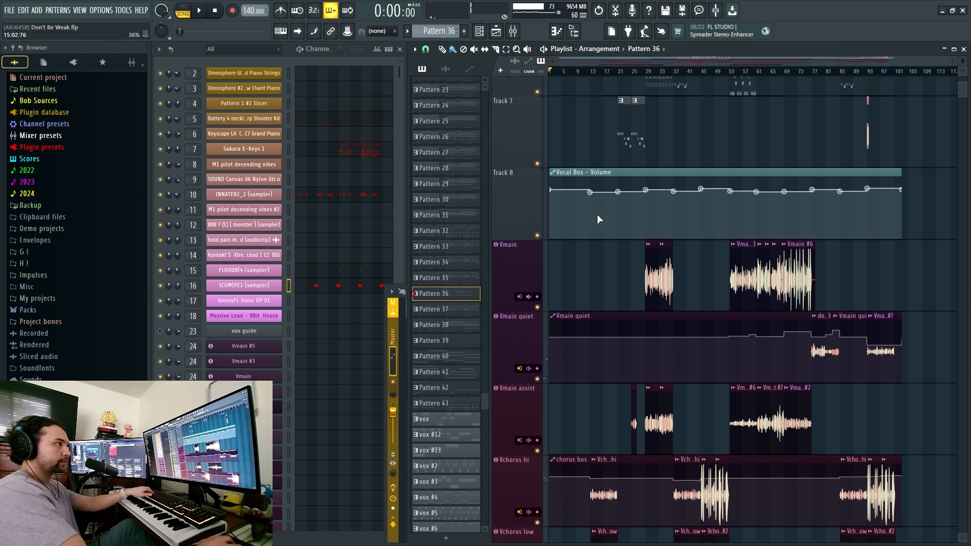
{"action": "left_click", "coordinate": [596, 214]}
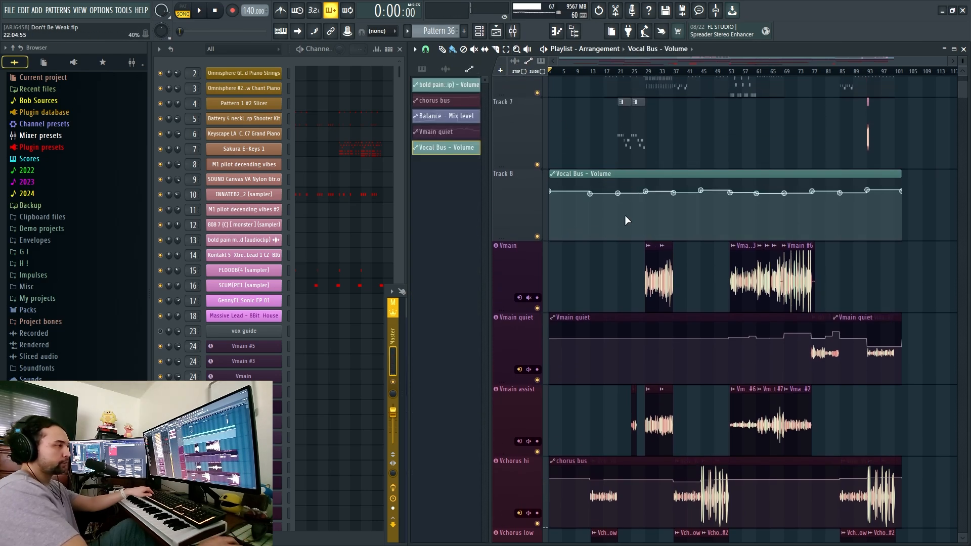
Examine the Vocal Bus, Vmain quiet and chorus bus automation and the vocal tracks down to Vyelling
{"action": "scroll", "coordinate": [630, 213], "scroll_direction": "up", "scroll_amount": 1}
{"action": "scroll", "coordinate": [632, 214], "scroll_direction": "down", "scroll_amount": 1}
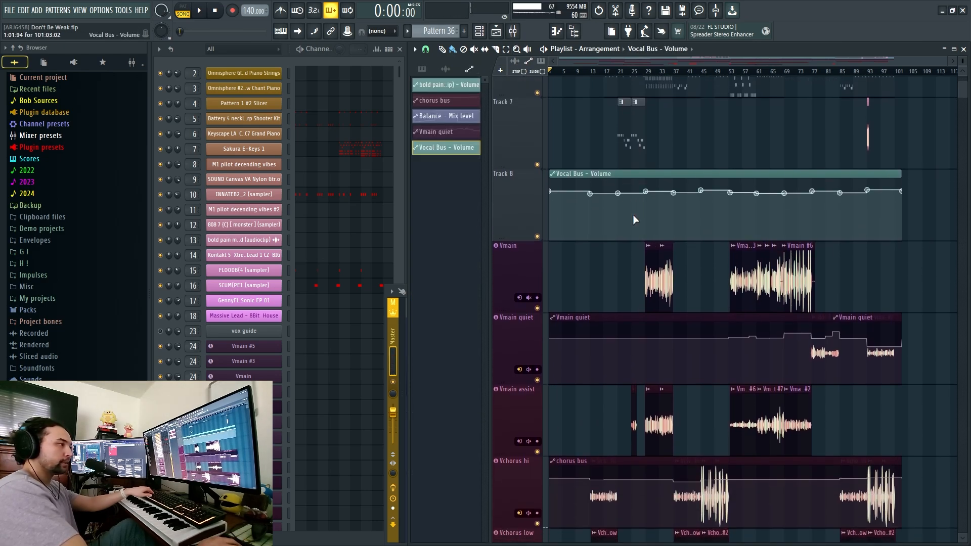
{"action": "scroll", "coordinate": [632, 214], "scroll_direction": "down", "scroll_amount": 4}
{"action": "scroll", "coordinate": [627, 287], "scroll_direction": "up", "scroll_amount": 5}
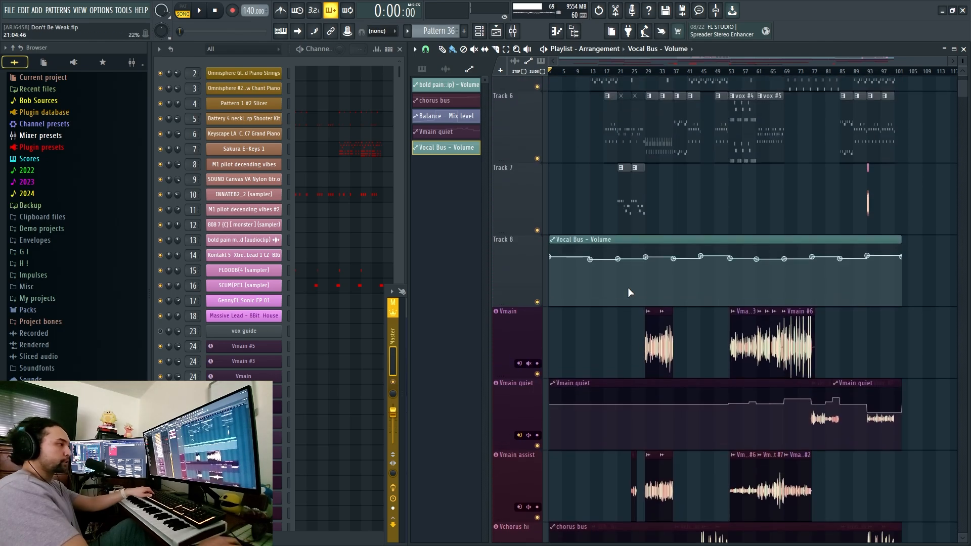
{"action": "scroll", "coordinate": [629, 292], "scroll_direction": "up", "scroll_amount": 1}
{"action": "scroll", "coordinate": [673, 275], "scroll_direction": "down", "scroll_amount": 3}
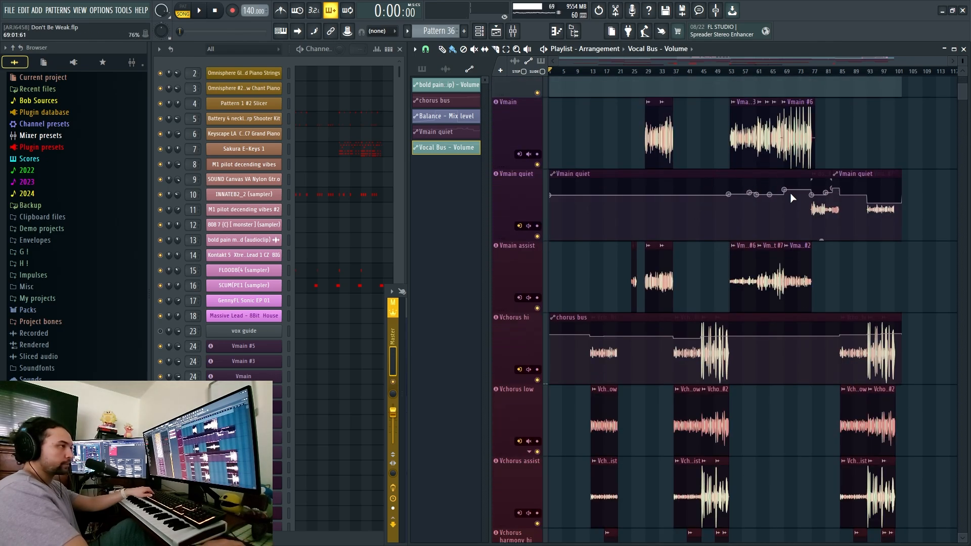
{"action": "scroll", "coordinate": [792, 198], "scroll_direction": "down", "scroll_amount": 10}
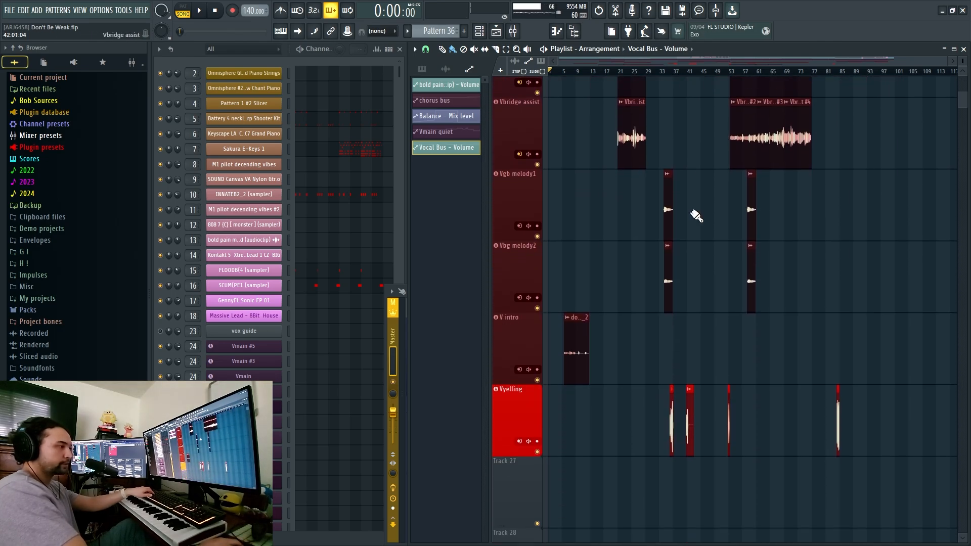
Play the section from bar 93, mute Track 1 to hear the remaining layers and switch it back on
{"action": "scroll", "coordinate": [690, 227], "scroll_direction": "up", "scroll_amount": 10}
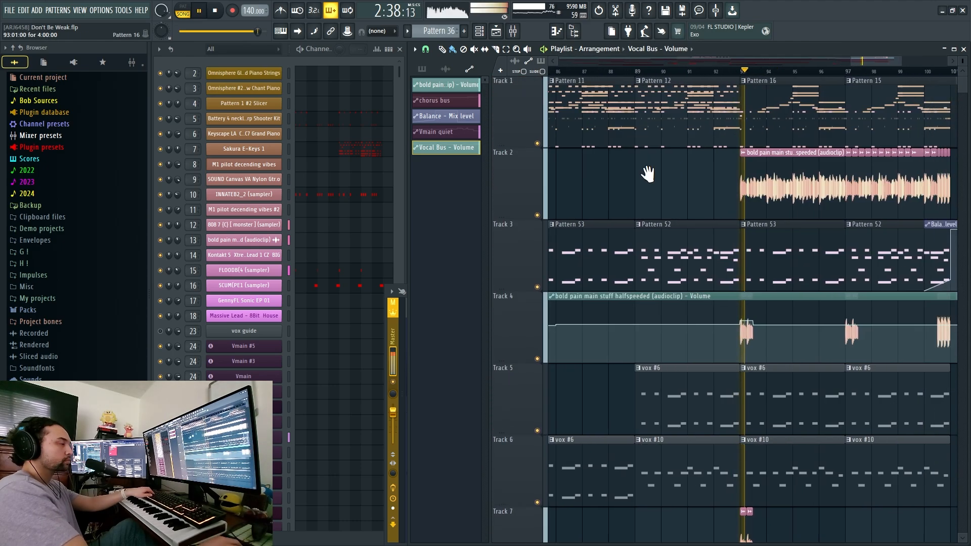
{"action": "scroll", "coordinate": [583, 189], "scroll_direction": "left", "scroll_amount": 2}
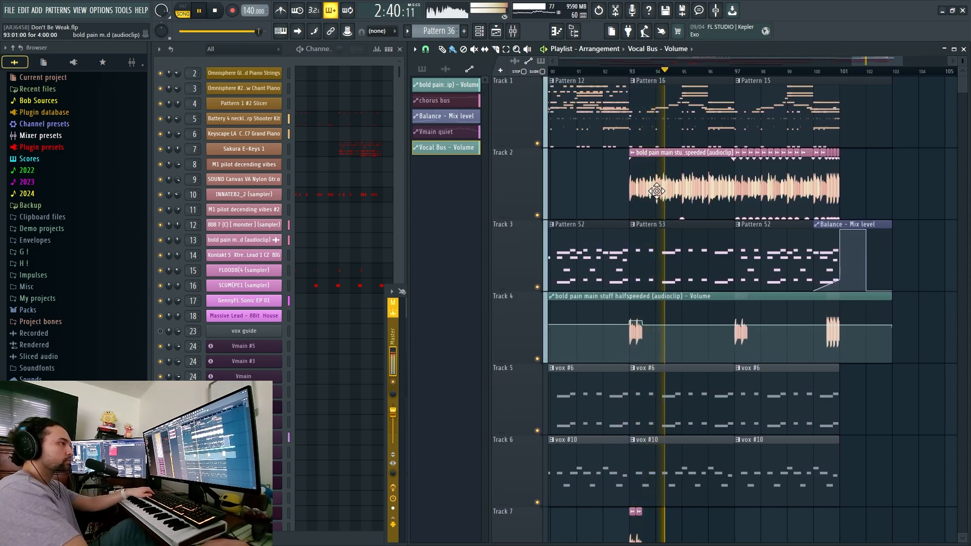
{"action": "left_click", "coordinate": [538, 143]}
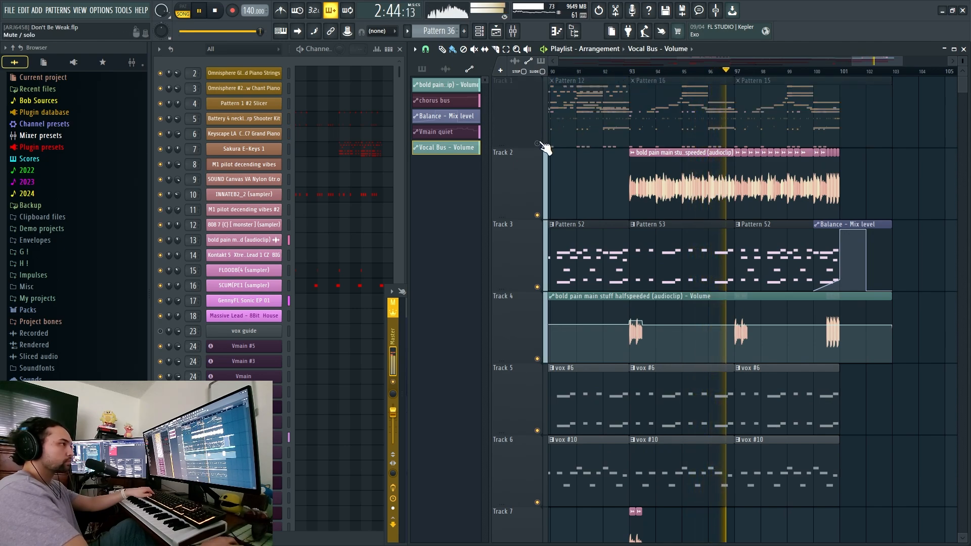
{"action": "left_click", "coordinate": [537, 143]}
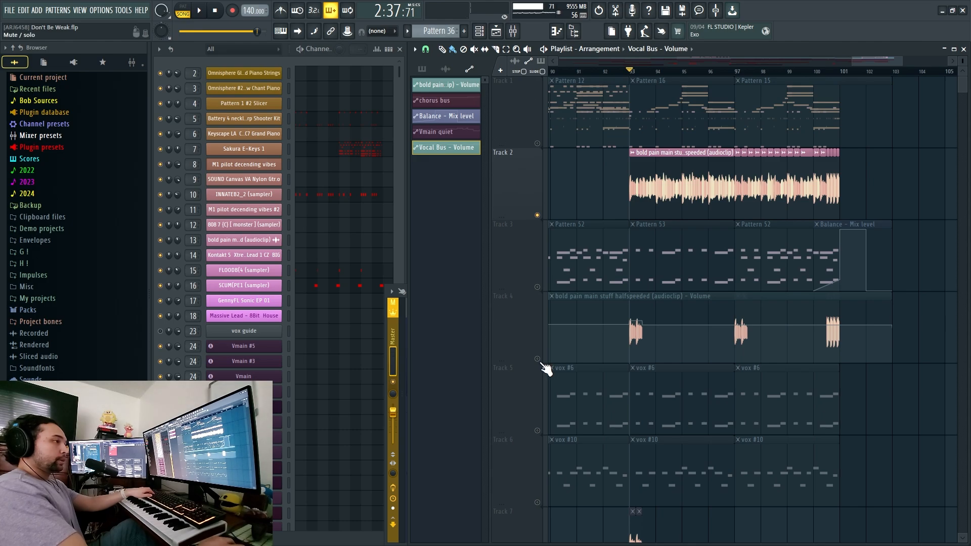
Unmute Tracks 4 and 7 alongside the isolated Track 2 audio clips
{"action": "left_click", "coordinate": [537, 359]}
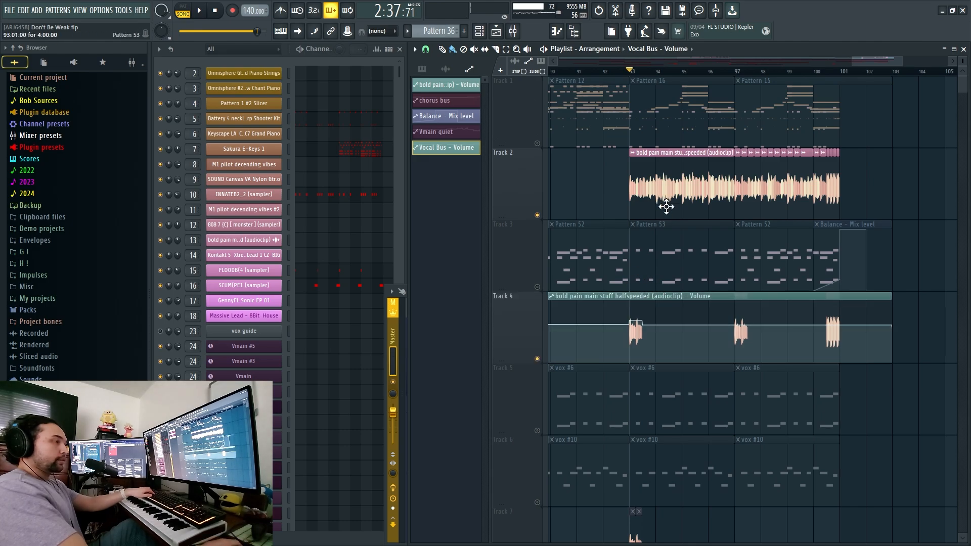
{"action": "scroll", "coordinate": [734, 270], "scroll_direction": "down", "scroll_amount": 2}
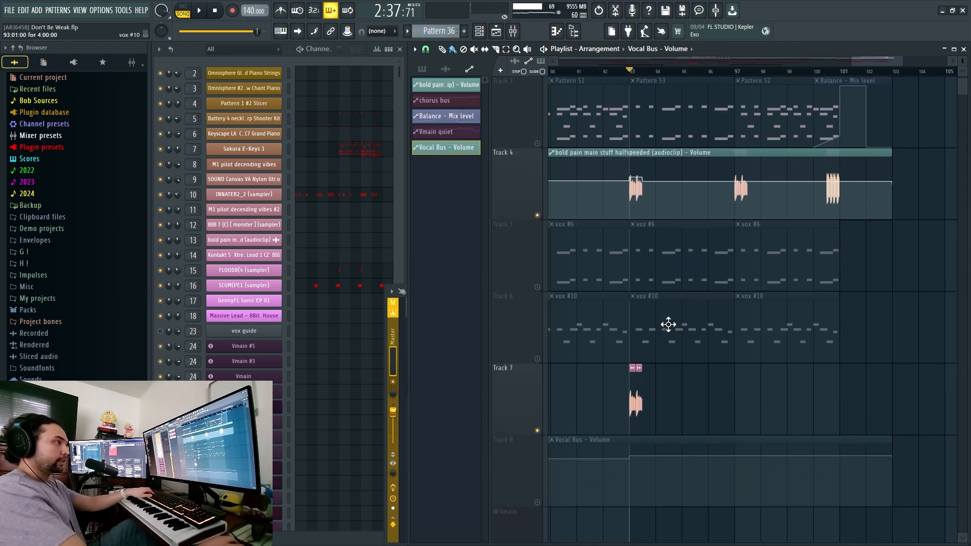
Examine the halfspeeded bold pain audio clips stacked at bar 93 on Tracks 2, 4 and 7
{"action": "scroll", "coordinate": [668, 324], "scroll_direction": "up", "scroll_amount": 2}
{"action": "scroll", "coordinate": [635, 303], "scroll_direction": "up", "scroll_amount": 4}
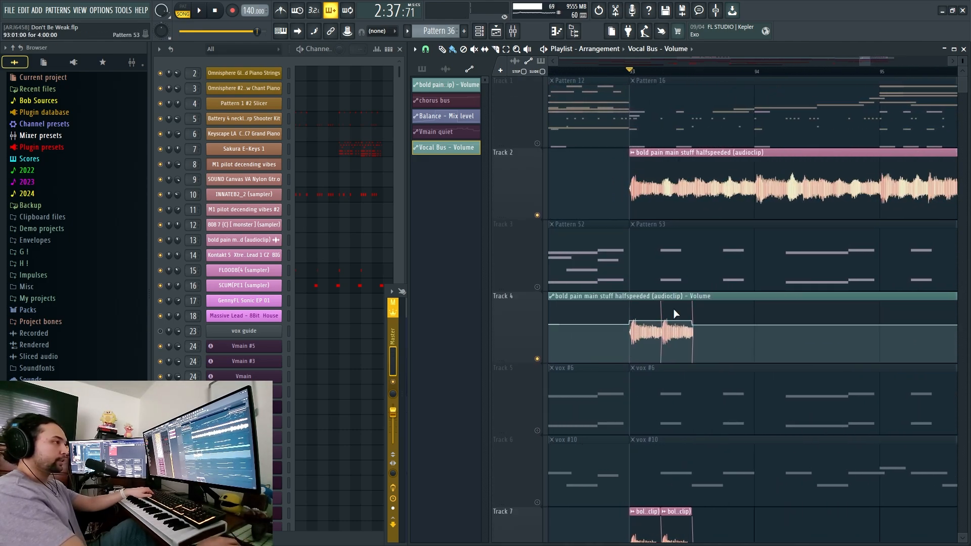
{"action": "scroll", "coordinate": [637, 344], "scroll_direction": "down", "scroll_amount": 3}
{"action": "scroll", "coordinate": [643, 369], "scroll_direction": "up", "scroll_amount": 3}
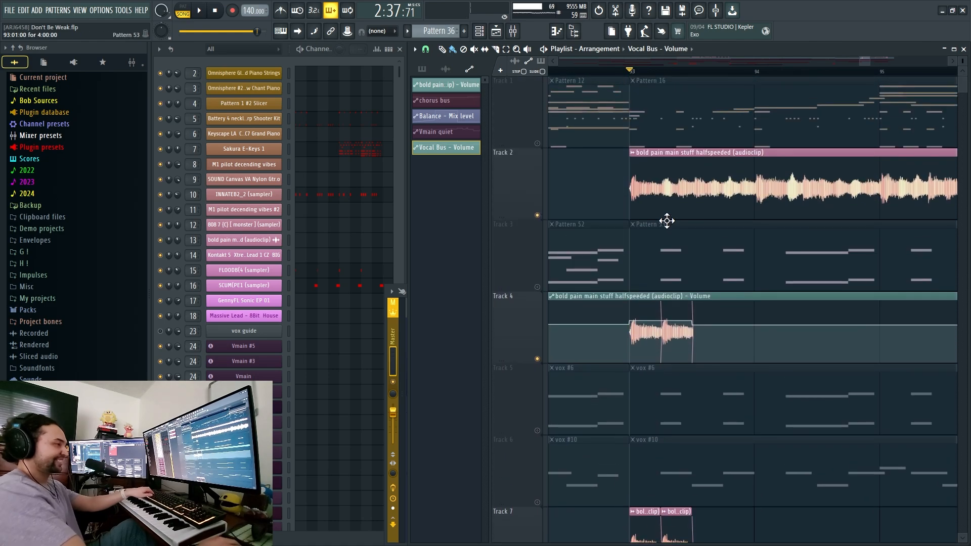
{"action": "scroll", "coordinate": [662, 222], "scroll_direction": "down", "scroll_amount": 1}
{"action": "scroll", "coordinate": [659, 224], "scroll_direction": "down", "scroll_amount": 1}
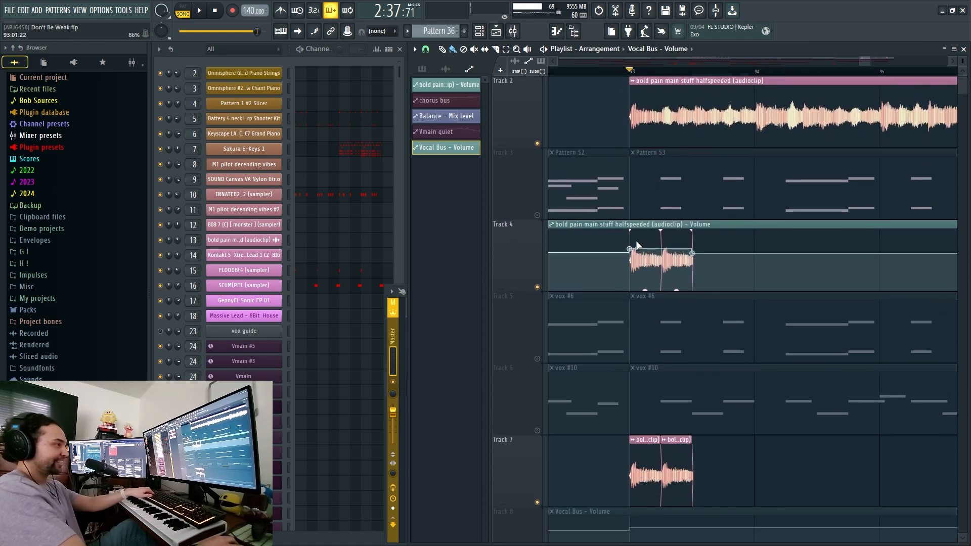
{"action": "scroll", "coordinate": [662, 243], "scroll_direction": "up", "scroll_amount": 1}
{"action": "scroll", "coordinate": [644, 242], "scroll_direction": "down", "scroll_amount": 3}
Play the isolated halfspeeded audio layers from bar 93 and follow them across Tracks 2 and 4 towards bar 101
{"action": "key", "text": "space"}
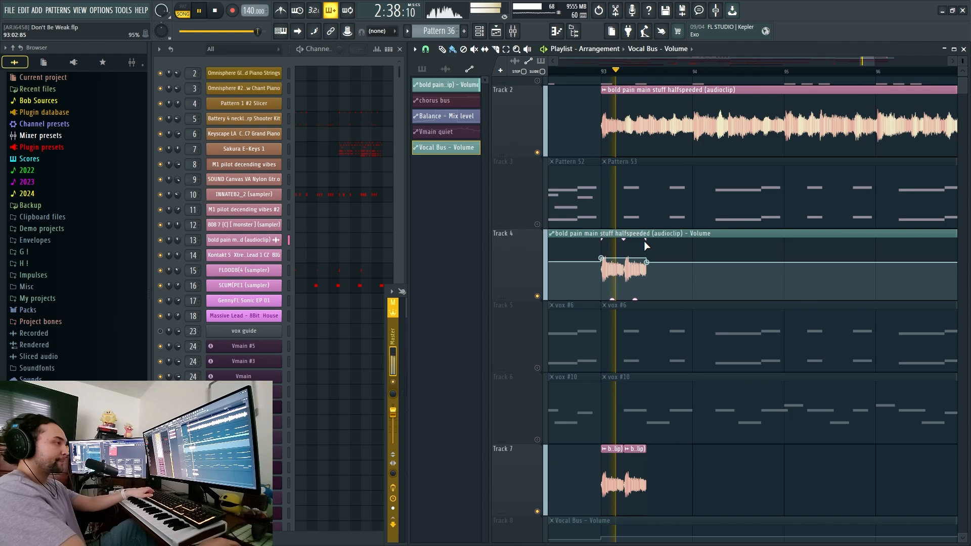
{"action": "left_click_drag", "start_coordinate": [714, 241], "coordinate": [671, 260]}
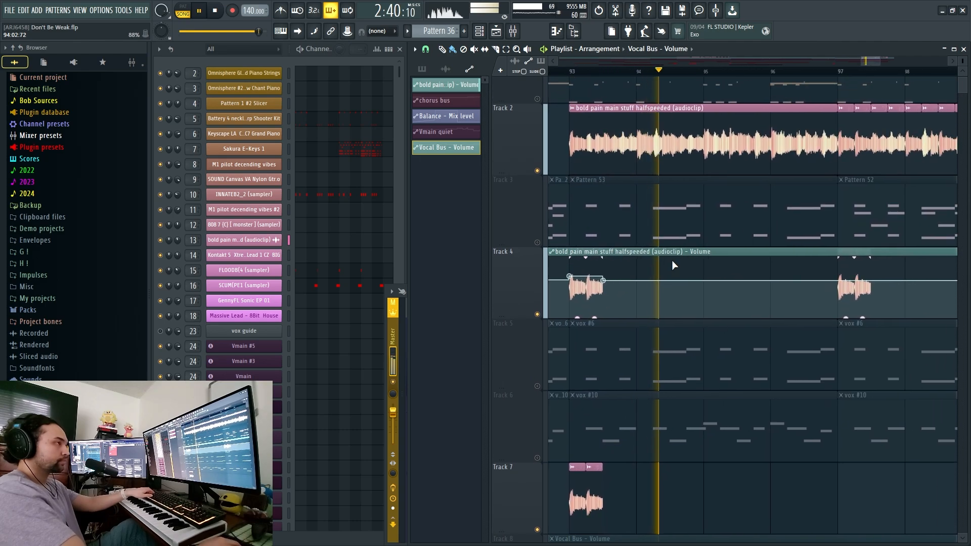
{"action": "scroll", "coordinate": [672, 259], "scroll_direction": "down", "scroll_amount": 2}
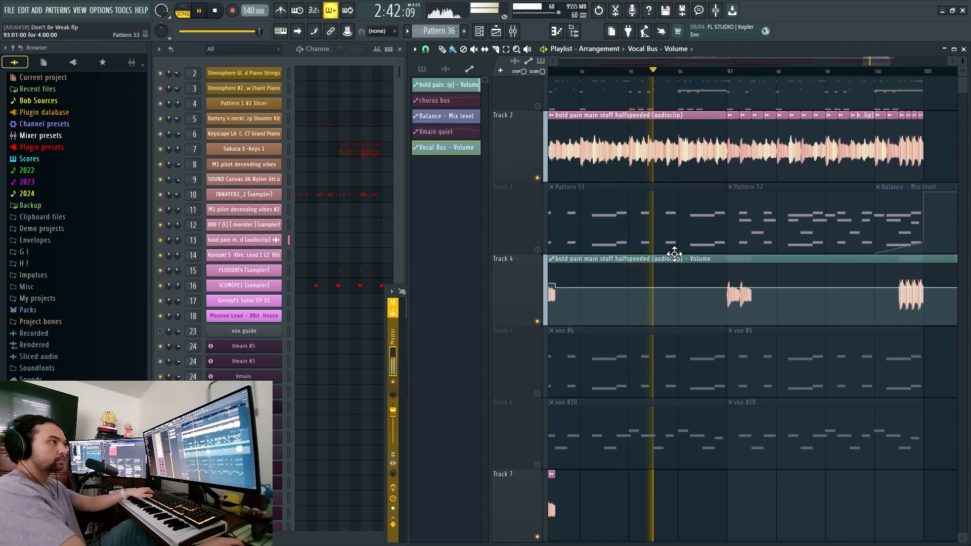
{"action": "scroll", "coordinate": [698, 250], "scroll_direction": "up", "scroll_amount": 2}
{"action": "scroll", "coordinate": [737, 250], "scroll_direction": "up", "scroll_amount": 2}
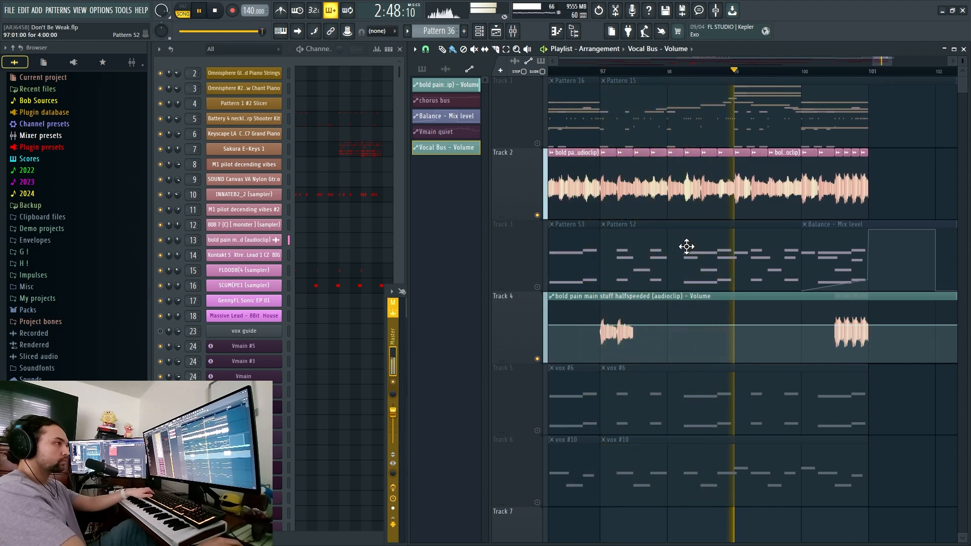
{"action": "scroll", "coordinate": [718, 250], "scroll_direction": "right", "scroll_amount": 1}
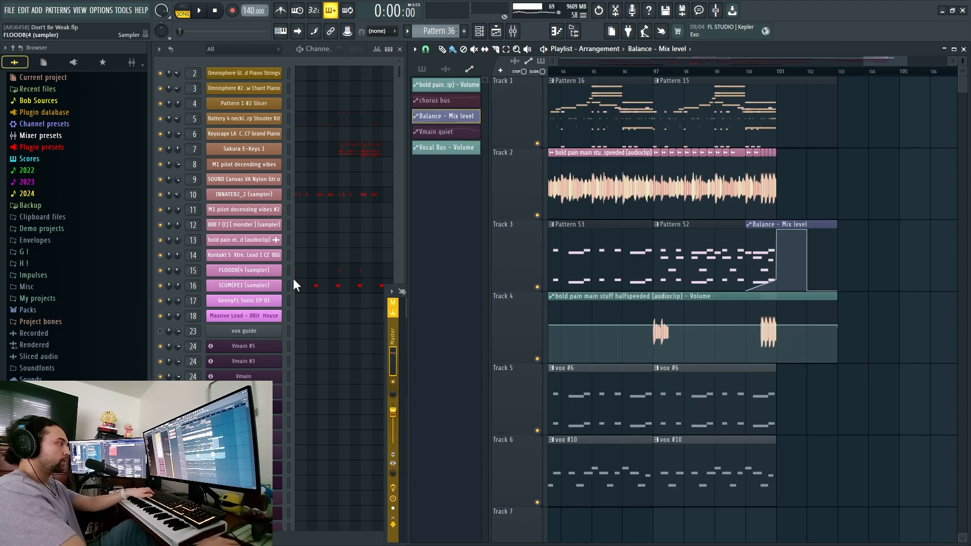
Open the Balance - Mix level automation clip and bring up its linked Fruity Balance effect on the 808 channel
{"action": "scroll", "coordinate": [350, 311], "scroll_direction": "down", "scroll_amount": 6}
{"action": "scroll", "coordinate": [350, 311], "scroll_direction": "down", "scroll_amount": 7}
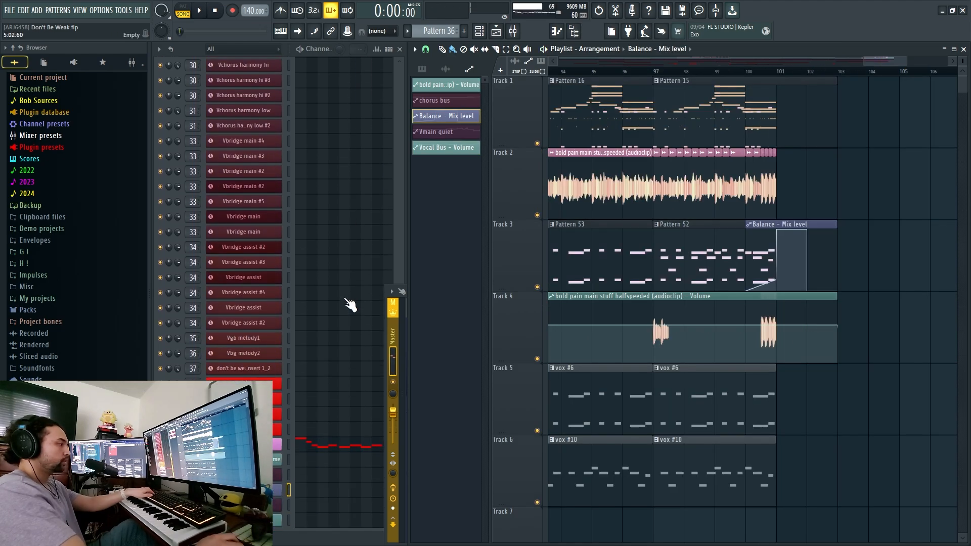
{"action": "left_click", "coordinate": [275, 483]}
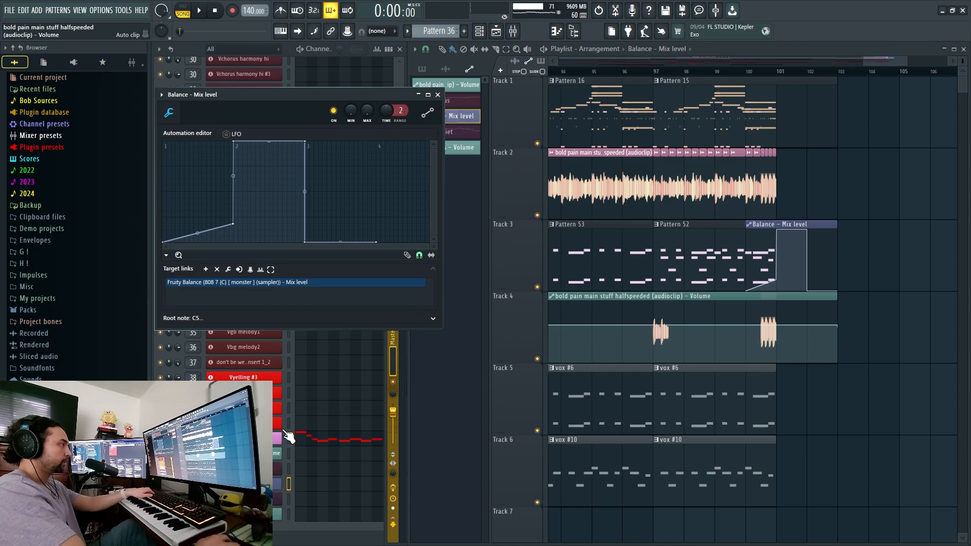
{"action": "left_click", "coordinate": [240, 269]}
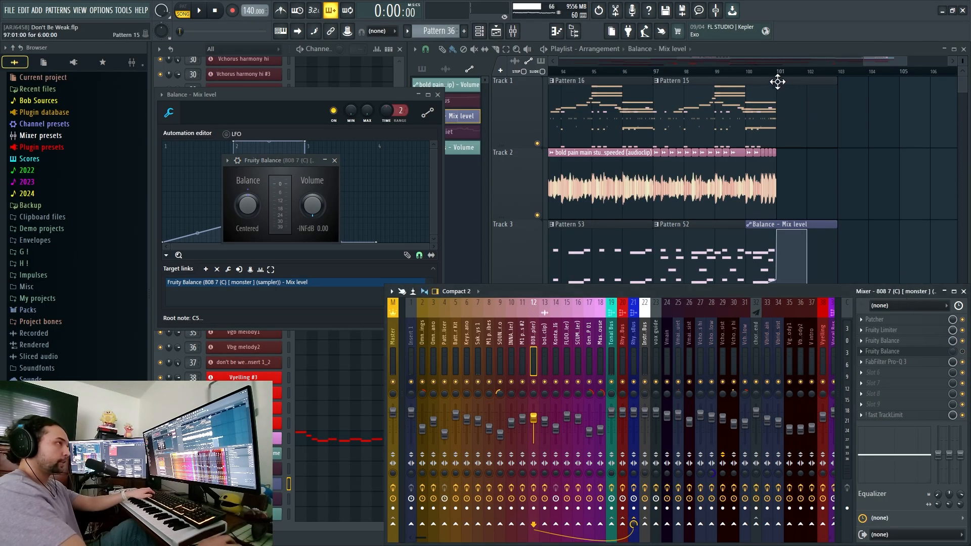
Play from bar 100 and switch off the second Fruity Balance effect on the 808 mixer track
{"action": "left_click", "coordinate": [759, 72]}
{"action": "key", "text": "space"}
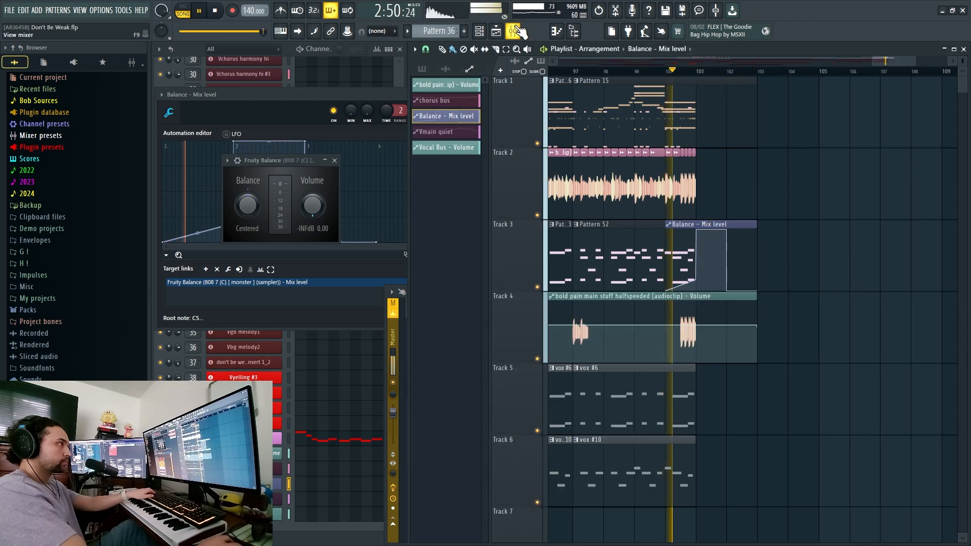
{"action": "key", "text": "F9"}
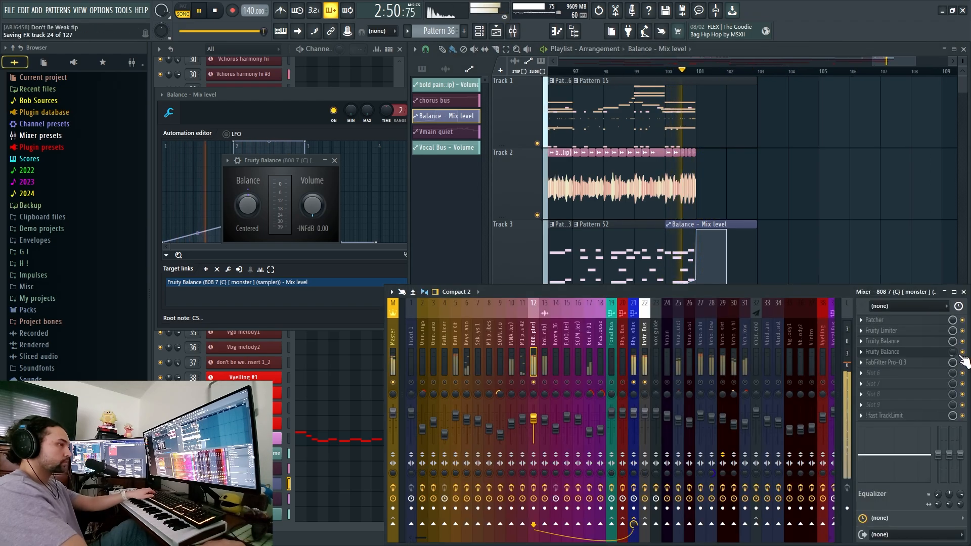
{"action": "left_click", "coordinate": [961, 352]}
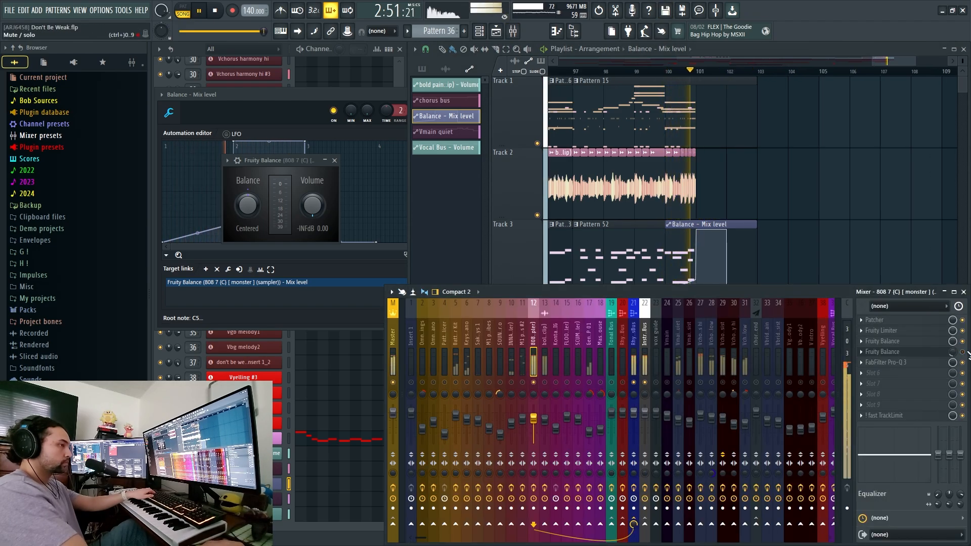
{"action": "key", "text": "space"}
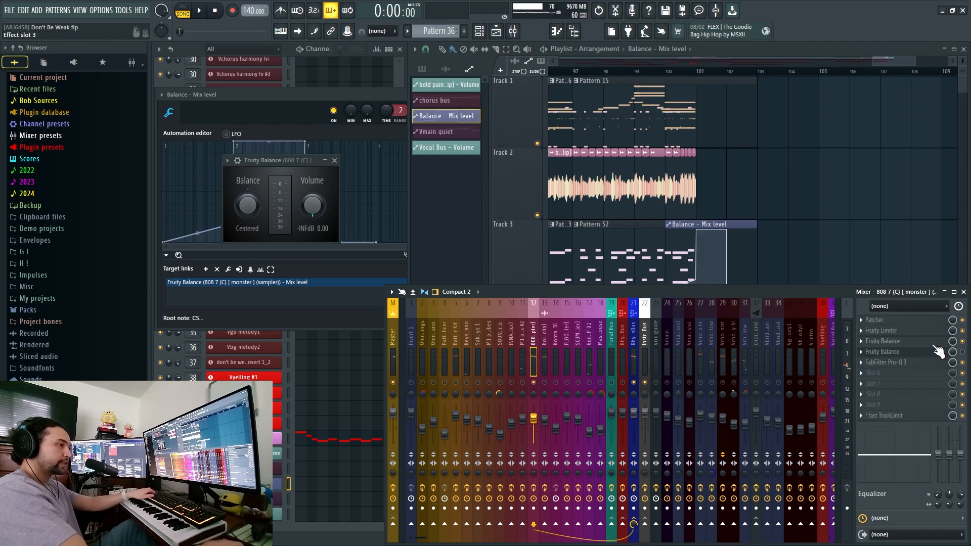
Toggle solo on the 808 mixer track and replay the end of the chorus from bar 100
{"action": "right_click", "coordinate": [534, 382]}
{"action": "left_click", "coordinate": [677, 74]}
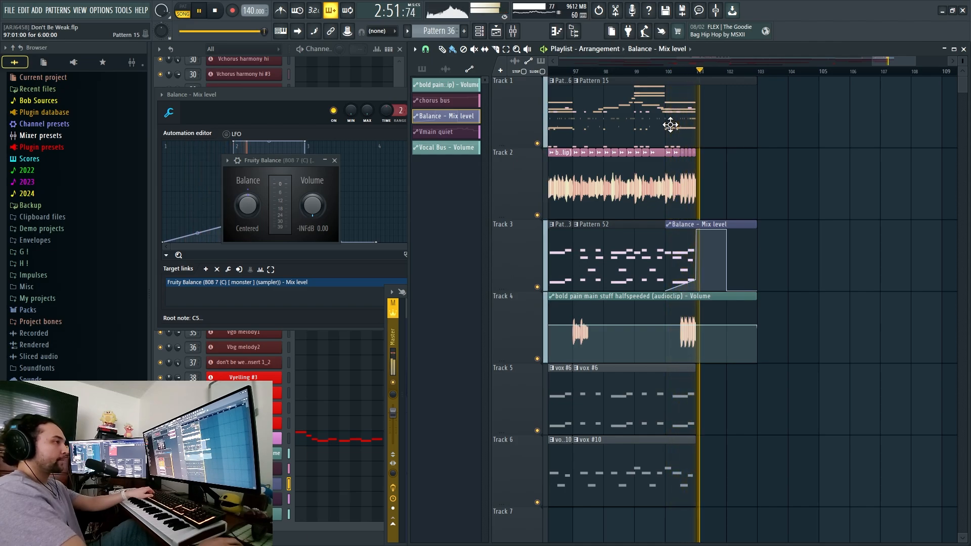
{"action": "key", "text": "space"}
Survey the whole arrangement down to the Vyelling track, then view the project's info and close it
{"action": "scroll", "coordinate": [658, 265], "scroll_direction": "down", "scroll_amount": 5}
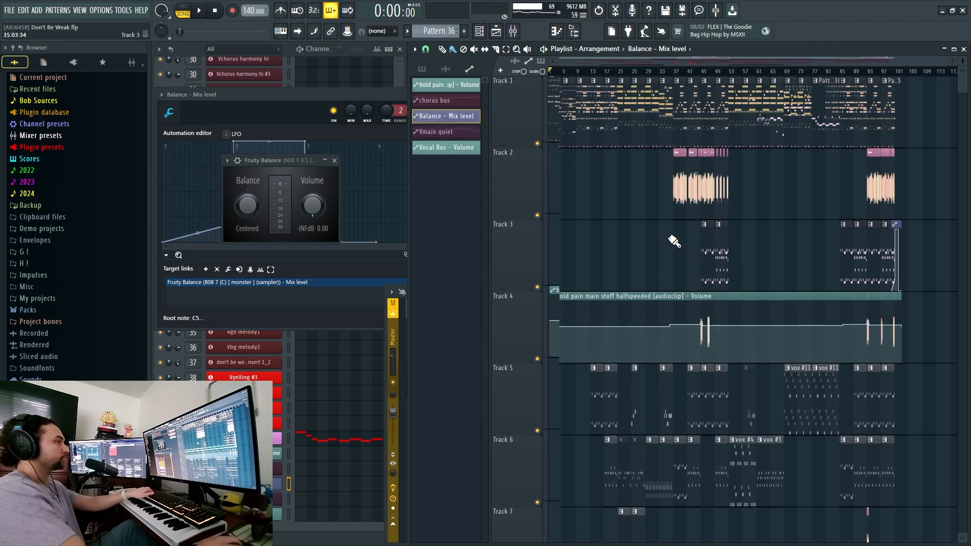
{"action": "scroll", "coordinate": [674, 242], "scroll_direction": "down", "scroll_amount": 10}
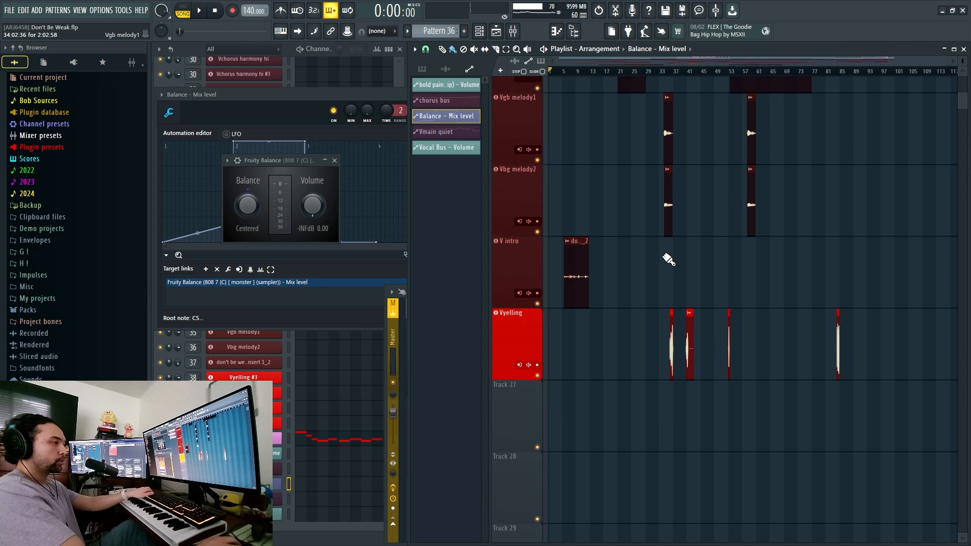
{"action": "scroll", "coordinate": [668, 259], "scroll_direction": "up", "scroll_amount": 10}
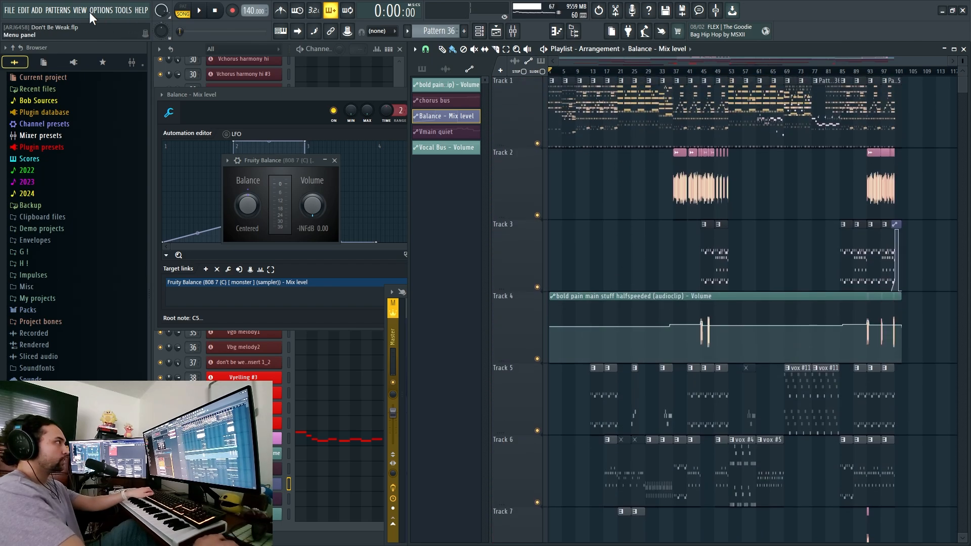
{"action": "left_click", "coordinate": [100, 11]}
{"action": "left_click", "coordinate": [112, 108]}
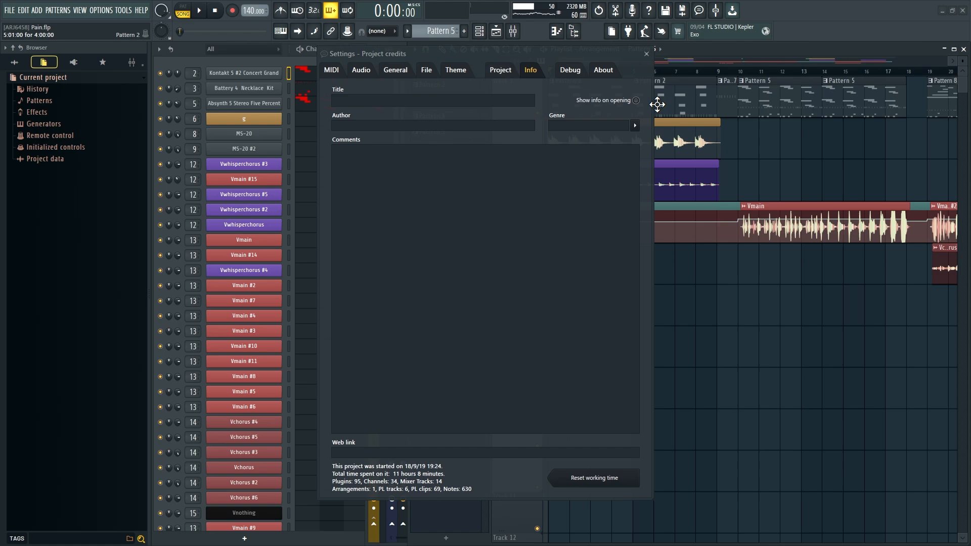
{"action": "left_click", "coordinate": [648, 54]}
Look along the Pain.flp arrangement and bring up the Insert 1 and BEAR Snare tracks in the mixer
{"action": "scroll", "coordinate": [607, 103], "scroll_direction": "down", "scroll_amount": 3}
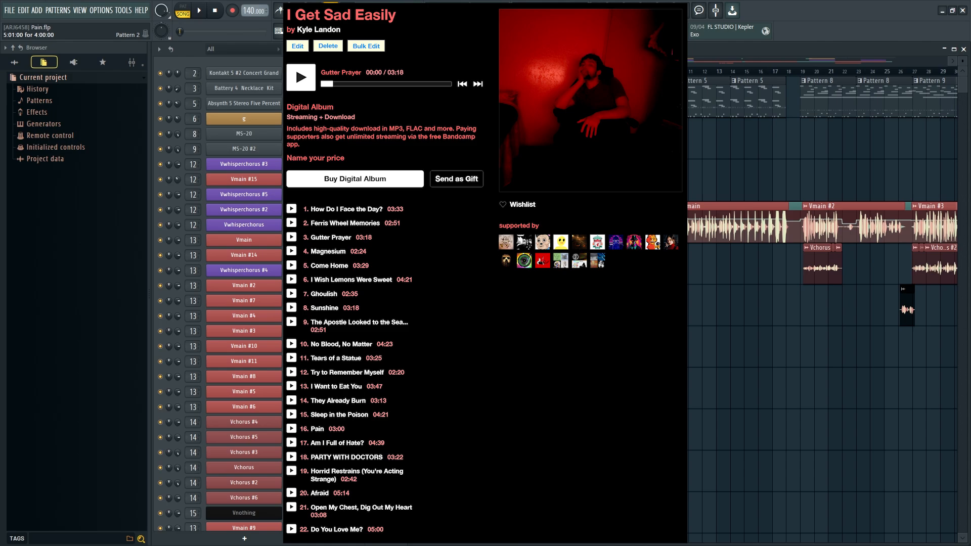
{"action": "scroll", "coordinate": [693, 117], "scroll_direction": "up", "scroll_amount": 3}
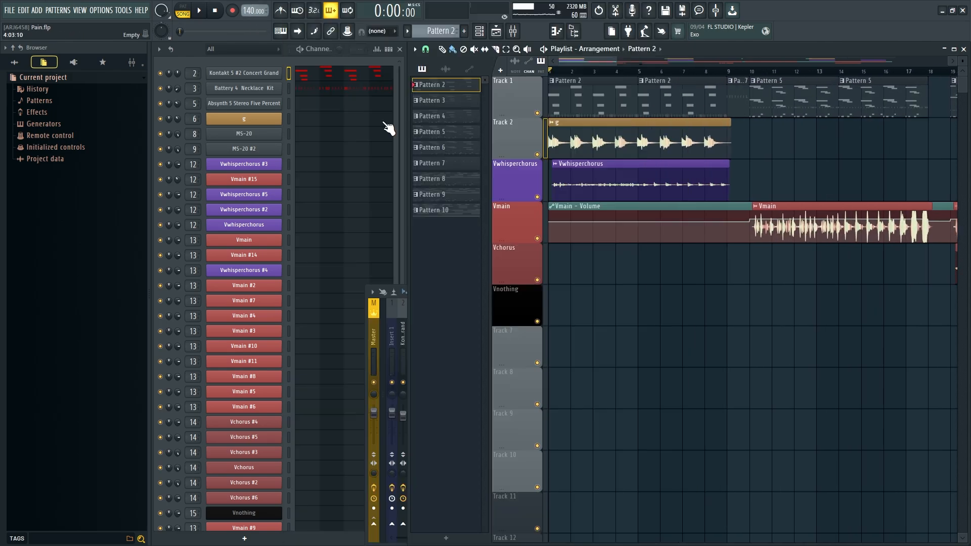
{"action": "left_click", "coordinate": [393, 322]}
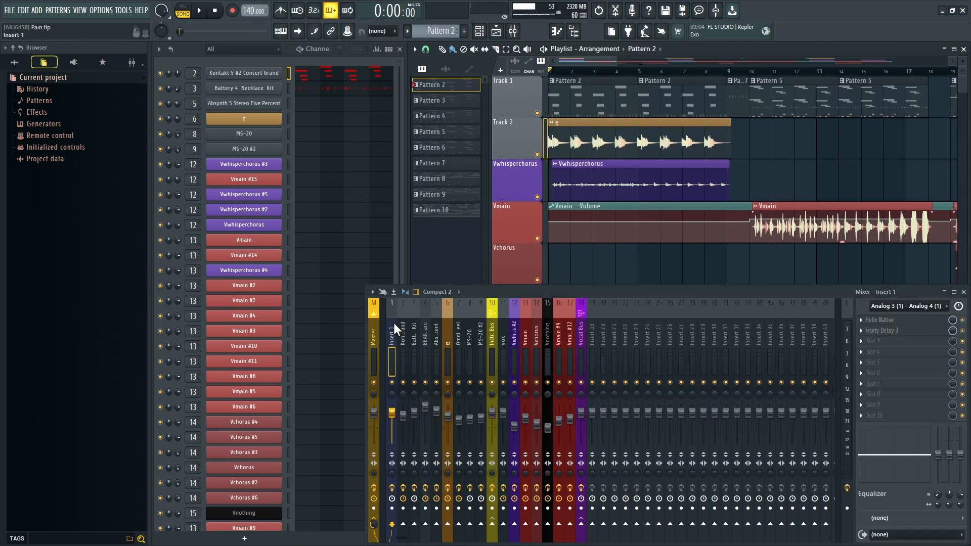
{"action": "left_click", "coordinate": [429, 325]}
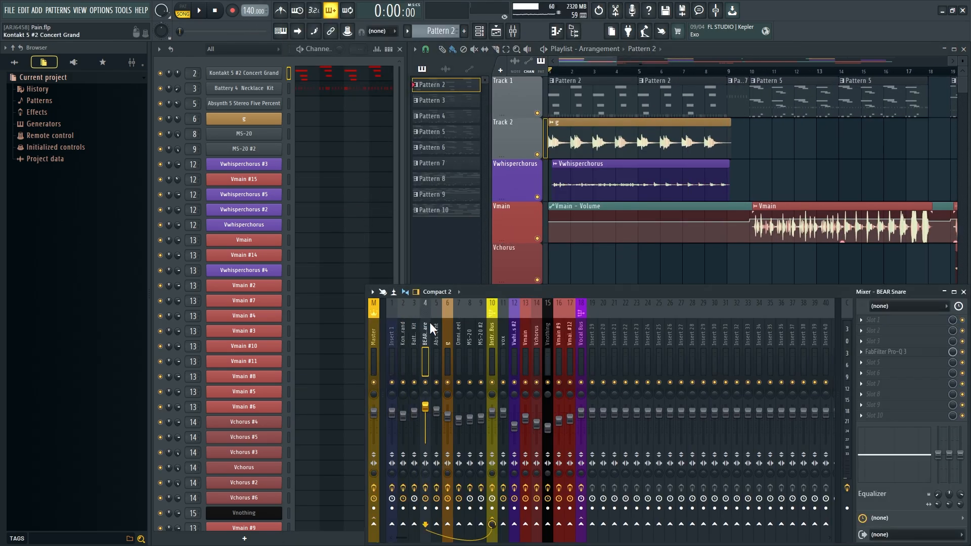
Open the Battery 4 Necklace Kit and audition its BEAR, Gothik and DRAKE IDEA snares, ClosedHH Shooter 2 and Scratch FinalVinyl 1 pads
{"action": "left_click", "coordinate": [265, 94]}
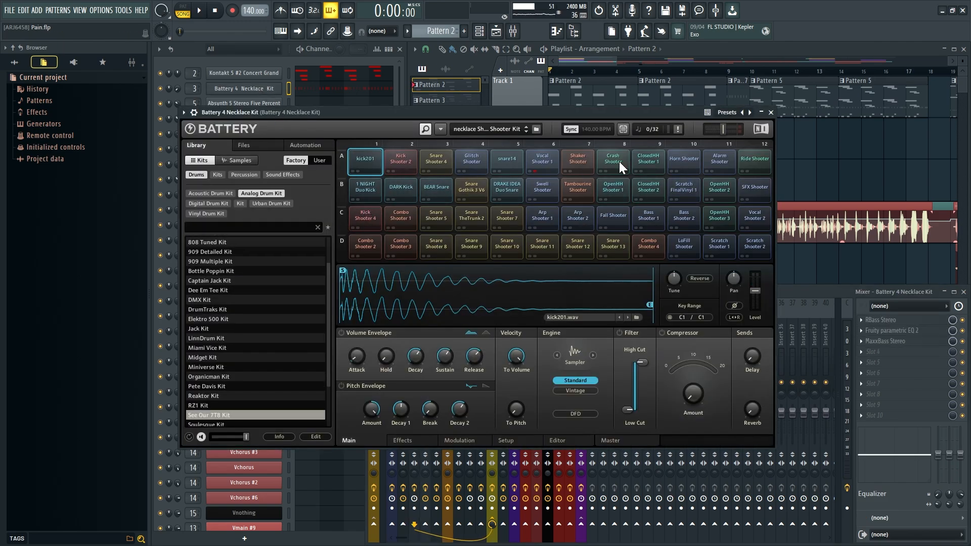
{"action": "left_click", "coordinate": [425, 189]}
{"action": "left_click", "coordinate": [480, 190]}
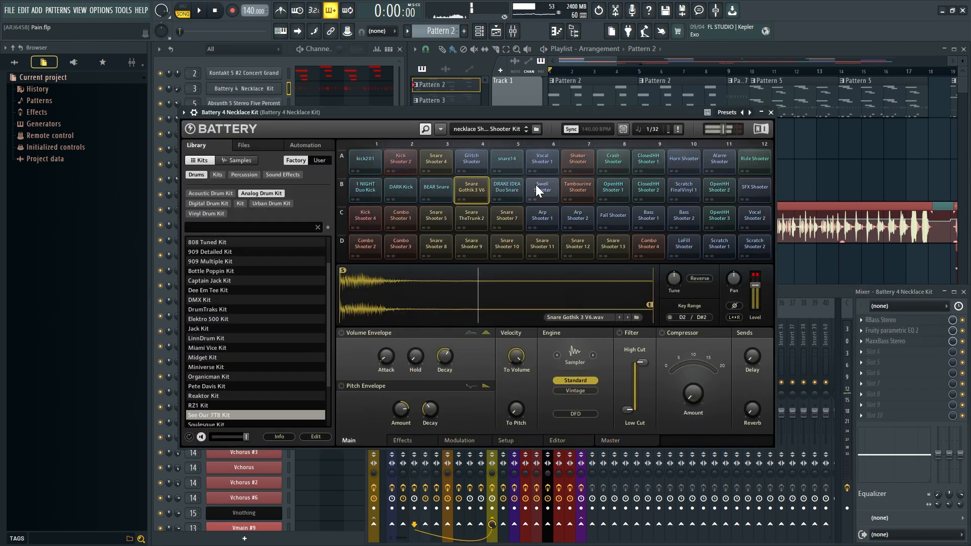
{"action": "left_click", "coordinate": [436, 187]}
{"action": "left_click", "coordinate": [472, 194]}
{"action": "left_click", "coordinate": [503, 199]}
{"action": "left_click", "coordinate": [653, 185]}
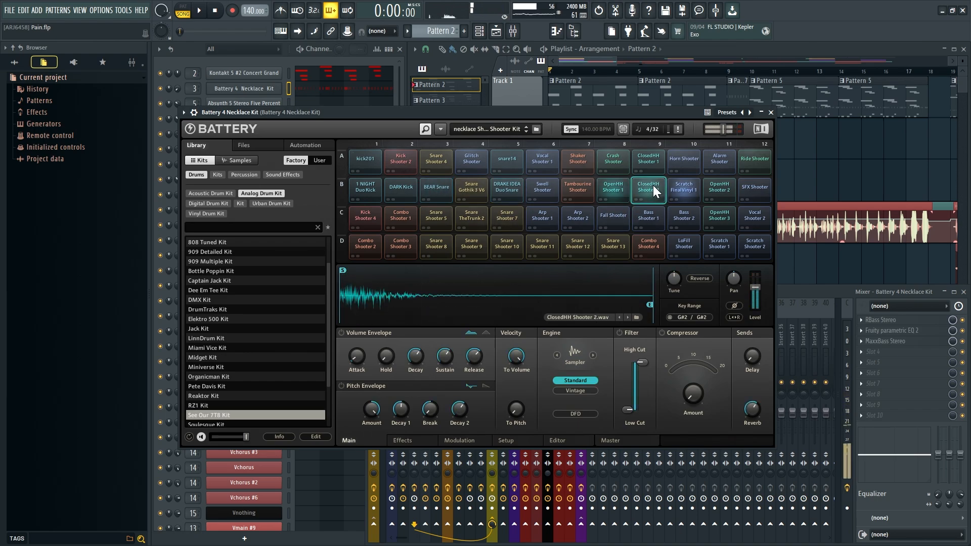
{"action": "left_click", "coordinate": [684, 187]}
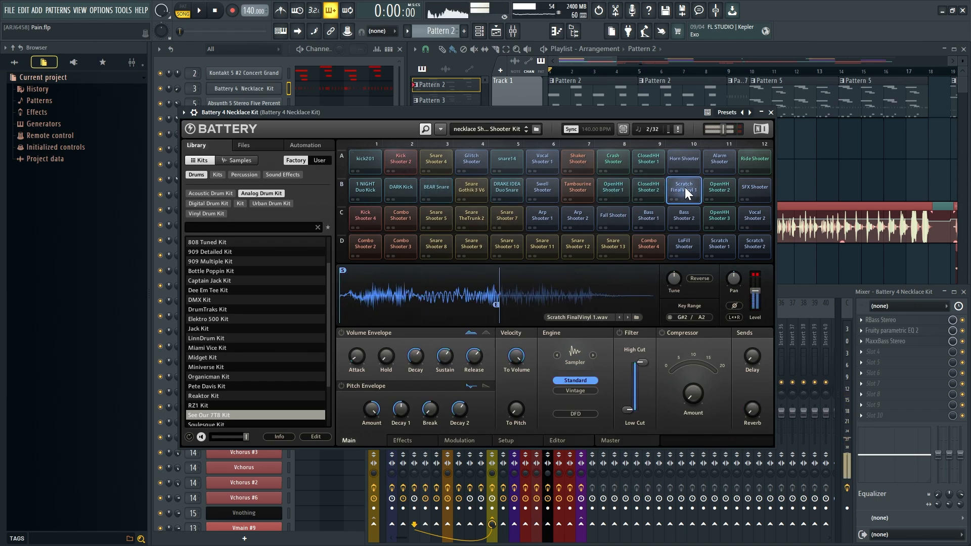
{"action": "left_click", "coordinate": [257, 90]}
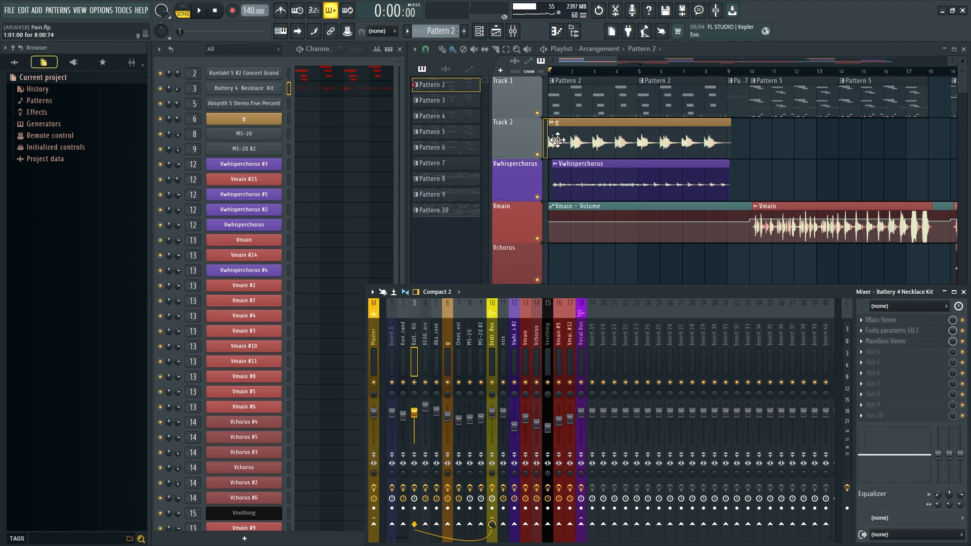
{"action": "left_click", "coordinate": [598, 186]}
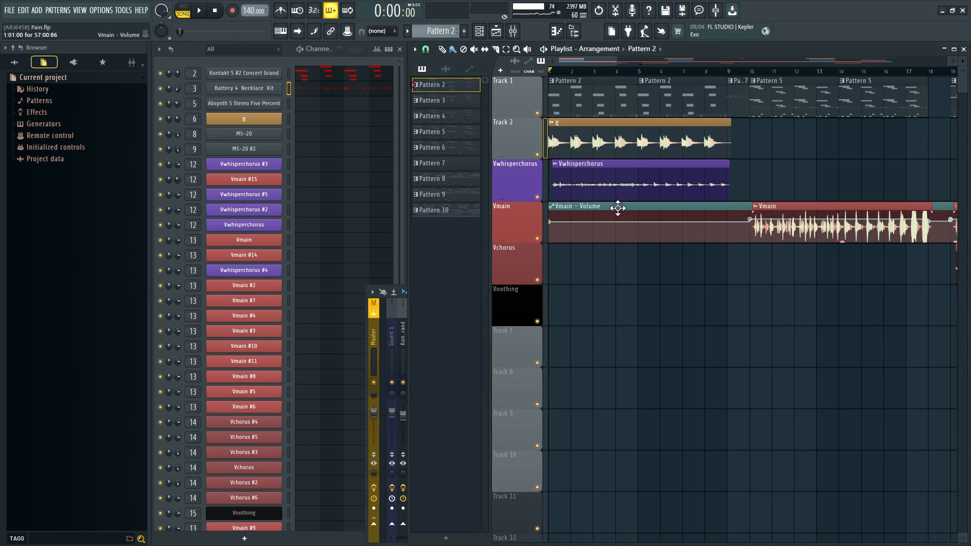
{"action": "left_click", "coordinate": [411, 310]}
{"action": "left_click", "coordinate": [671, 149]}
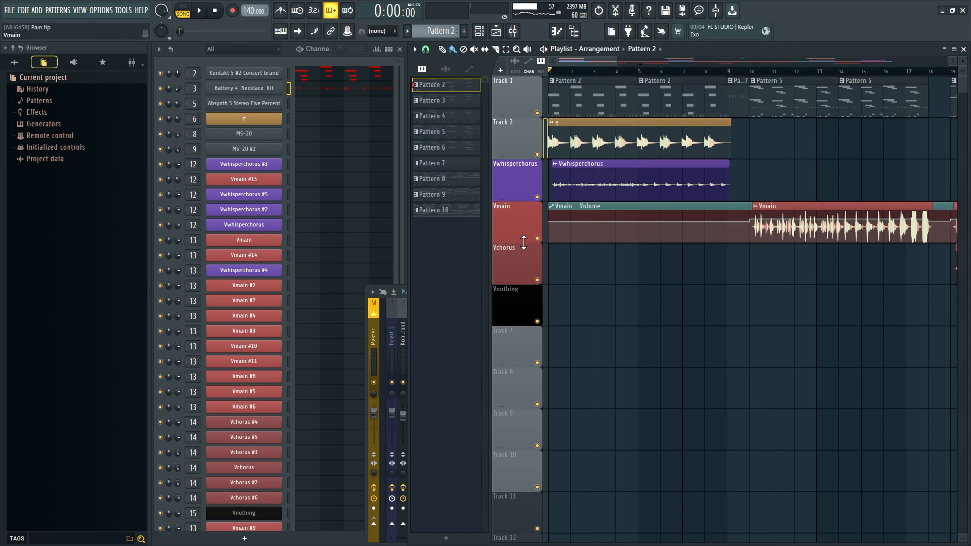
Play the song from the start and solo the g mixer track to hear the guitar layer alone
{"action": "key", "text": "space"}
{"action": "left_click", "coordinate": [371, 329]}
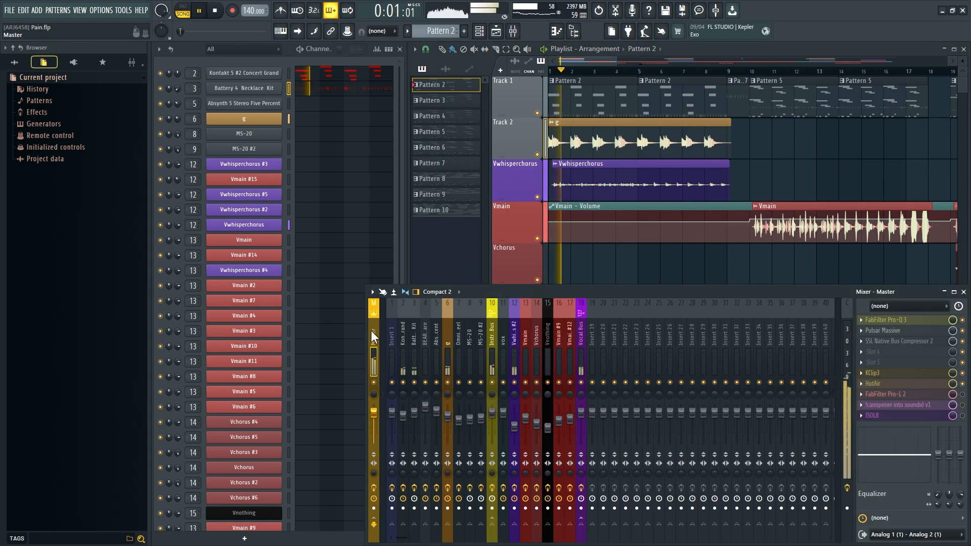
{"action": "left_click", "coordinate": [454, 351]}
{"action": "left_click", "coordinate": [447, 351]}
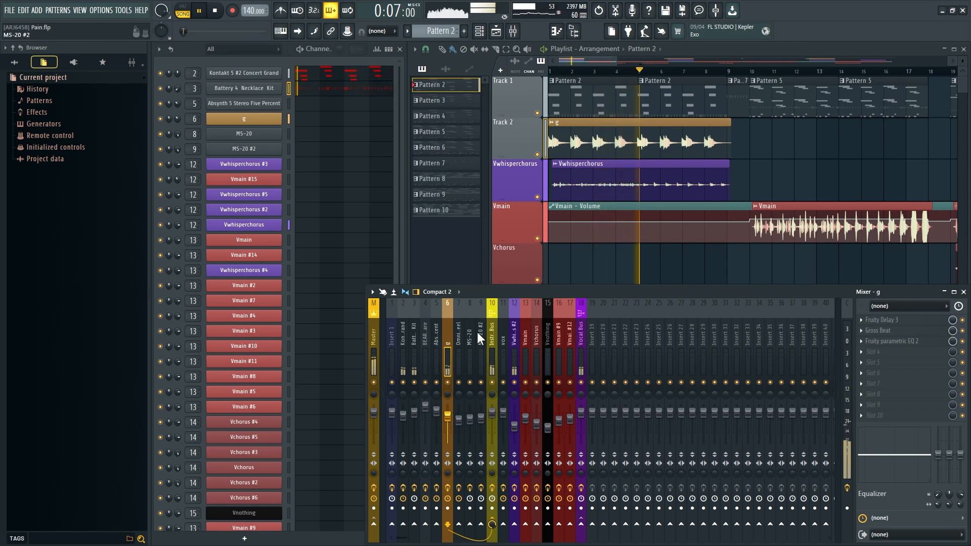
{"action": "right_click", "coordinate": [447, 381]}
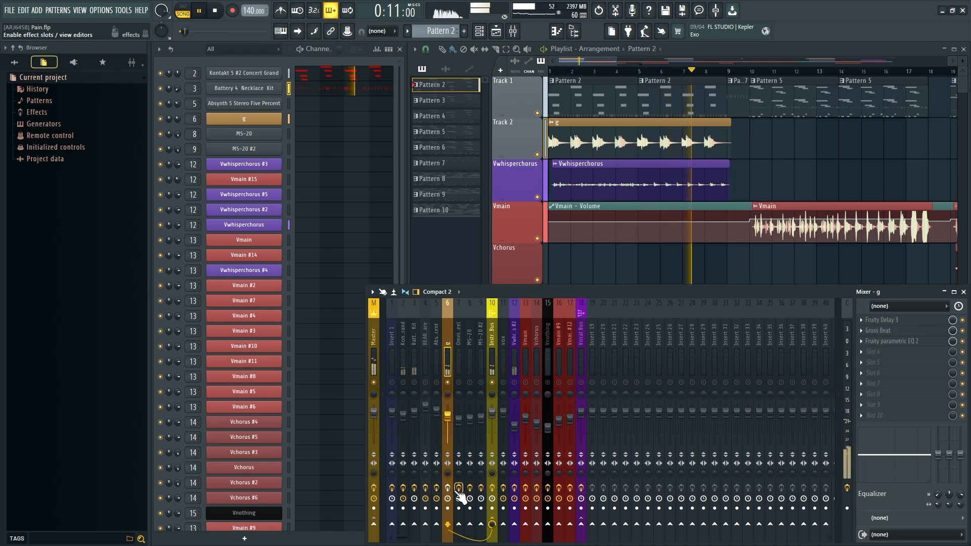
{"action": "key", "text": "space"}
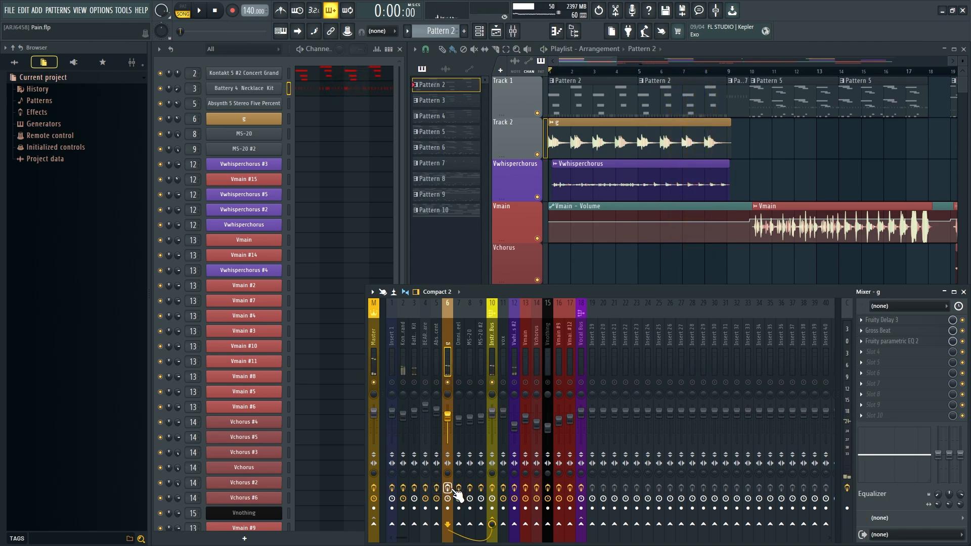
Check the Gross Beat effect on the g mixer track during playback, then stop the song and unsolo the track
{"action": "left_click", "coordinate": [894, 331]}
{"action": "left_click", "coordinate": [895, 333]}
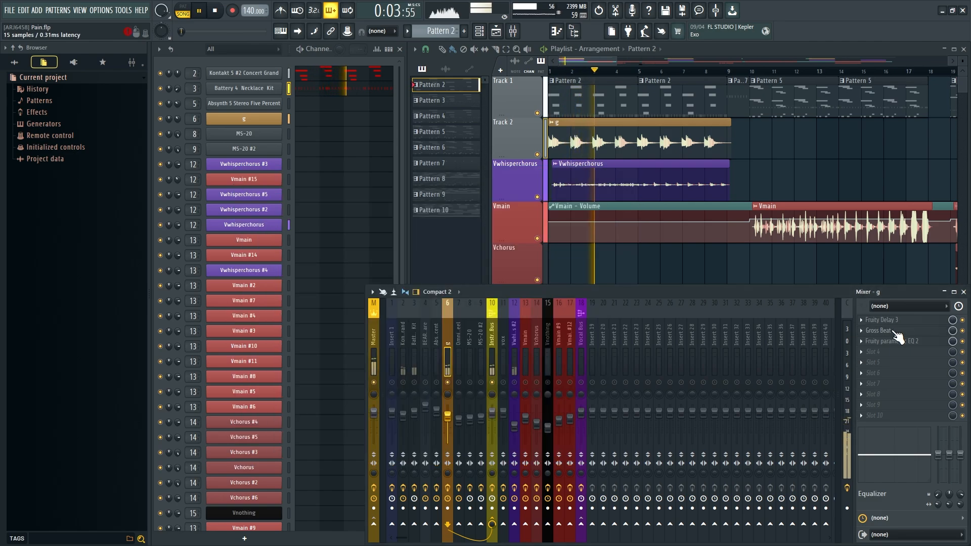
{"action": "left_click", "coordinate": [730, 191]}
{"action": "key", "text": "space"}
{"action": "right_click", "coordinate": [394, 380]}
{"action": "right_click", "coordinate": [394, 380]}
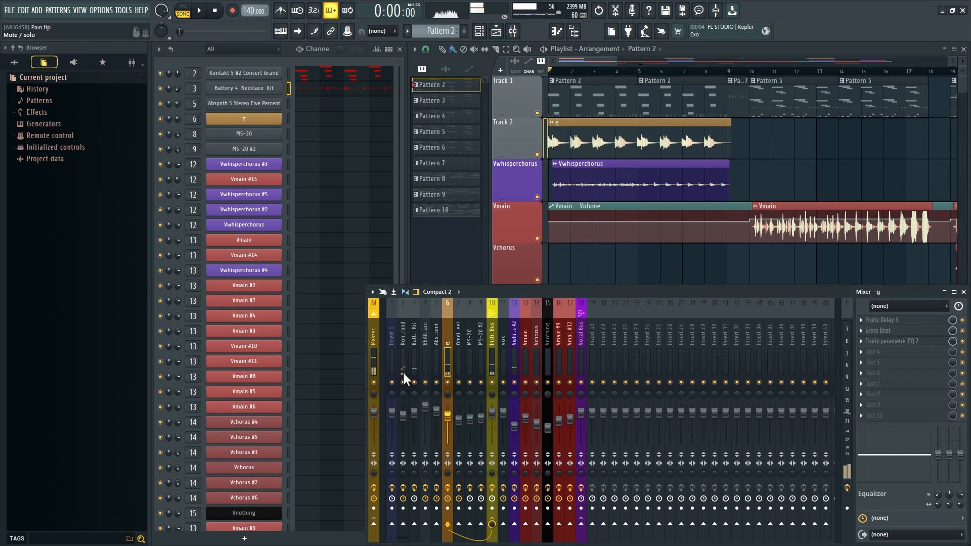
Examine Pain.flp's arrangement from the opening g and Vwhisperchorus clips through the Vmain and Vchorus vocals
{"action": "left_click", "coordinate": [616, 209]}
{"action": "scroll", "coordinate": [556, 216], "scroll_direction": "down", "scroll_amount": 3}
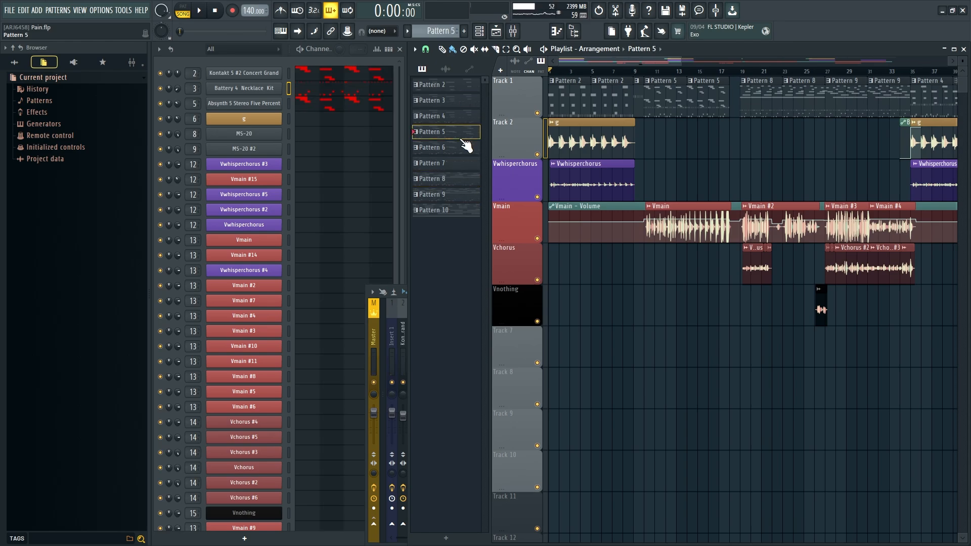
{"action": "scroll", "coordinate": [589, 196], "scroll_direction": "up", "scroll_amount": 4}
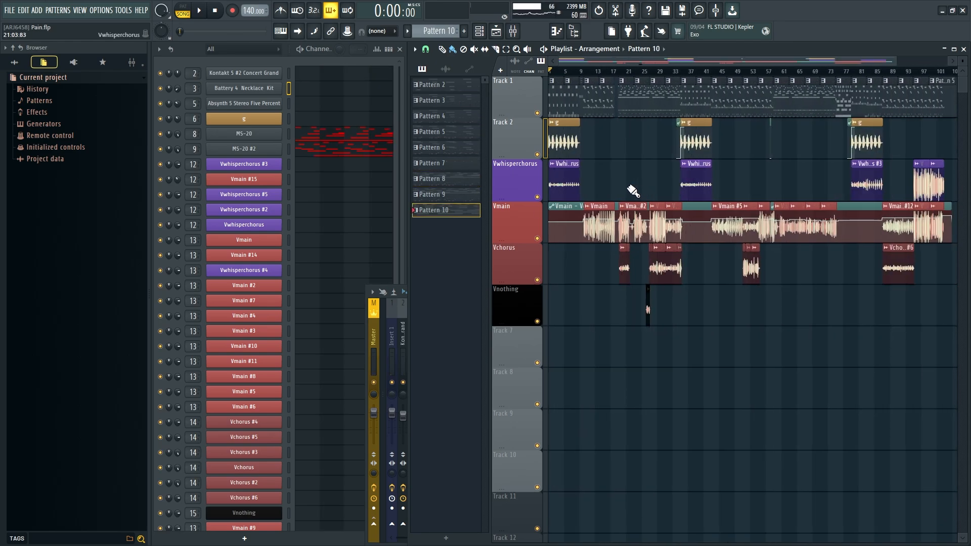
{"action": "scroll", "coordinate": [540, 167], "scroll_direction": "up", "scroll_amount": 2}
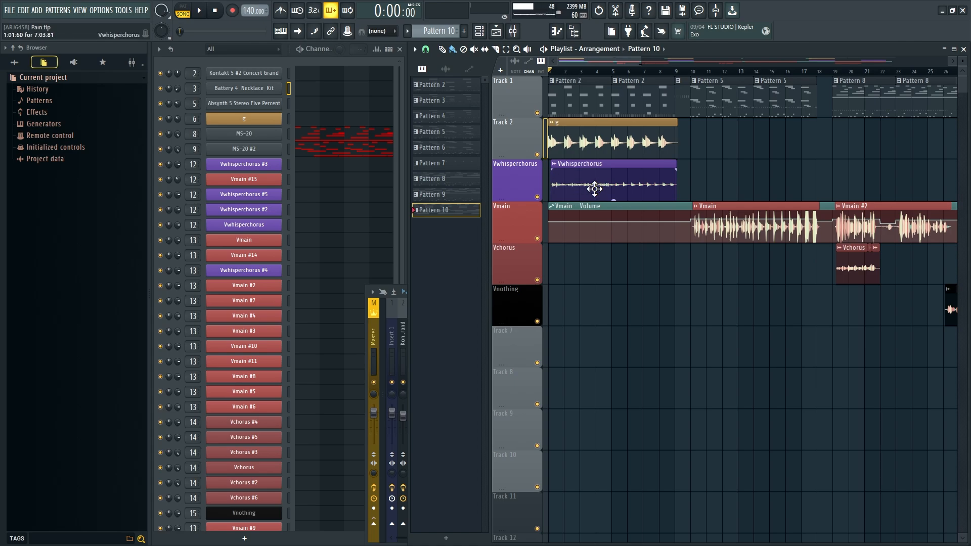
{"action": "scroll", "coordinate": [597, 185], "scroll_direction": "down", "scroll_amount": 1}
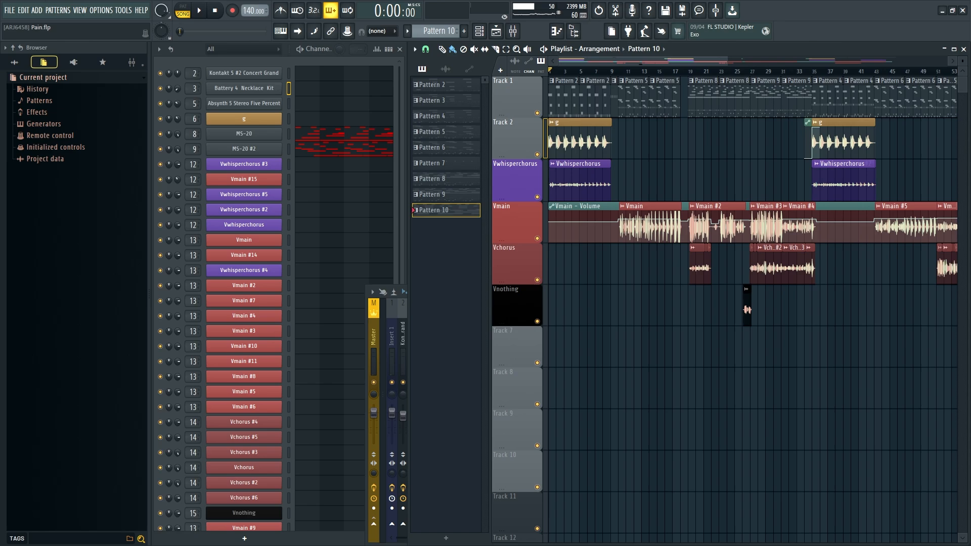
{"action": "scroll", "coordinate": [693, 323], "scroll_direction": "down", "scroll_amount": 3}
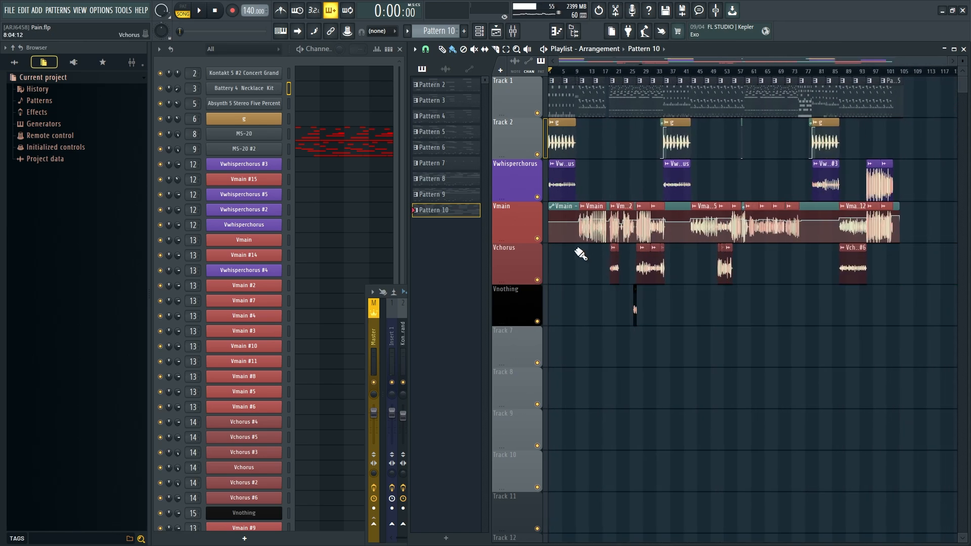
Pick Pattern 8 on Track 1 of Pain.flp and survey how it sits within the whole arrangement
{"action": "scroll", "coordinate": [575, 247], "scroll_direction": "up", "scroll_amount": 2}
{"action": "scroll", "coordinate": [648, 152], "scroll_direction": "up", "scroll_amount": 1}
{"action": "left_click", "coordinate": [660, 102]}
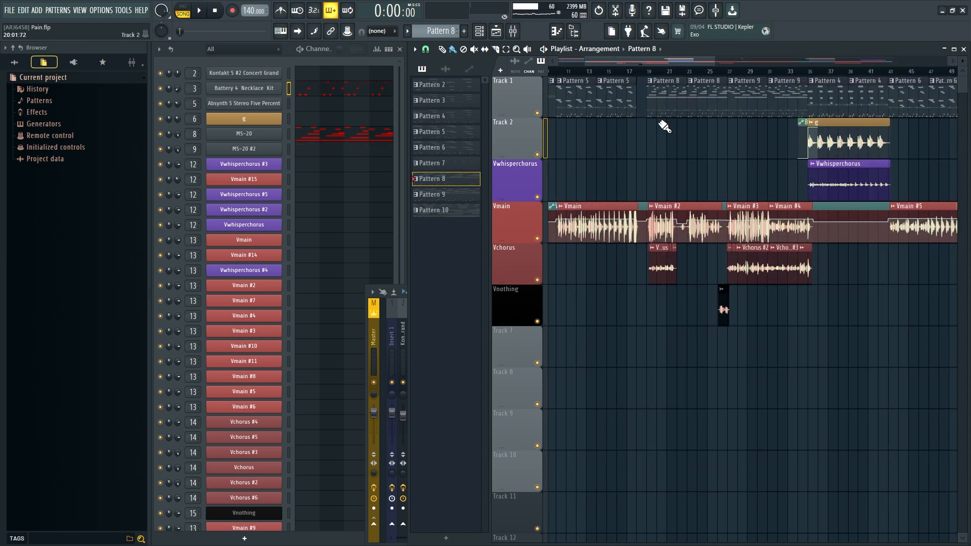
{"action": "scroll", "coordinate": [653, 151], "scroll_direction": "down", "scroll_amount": 3}
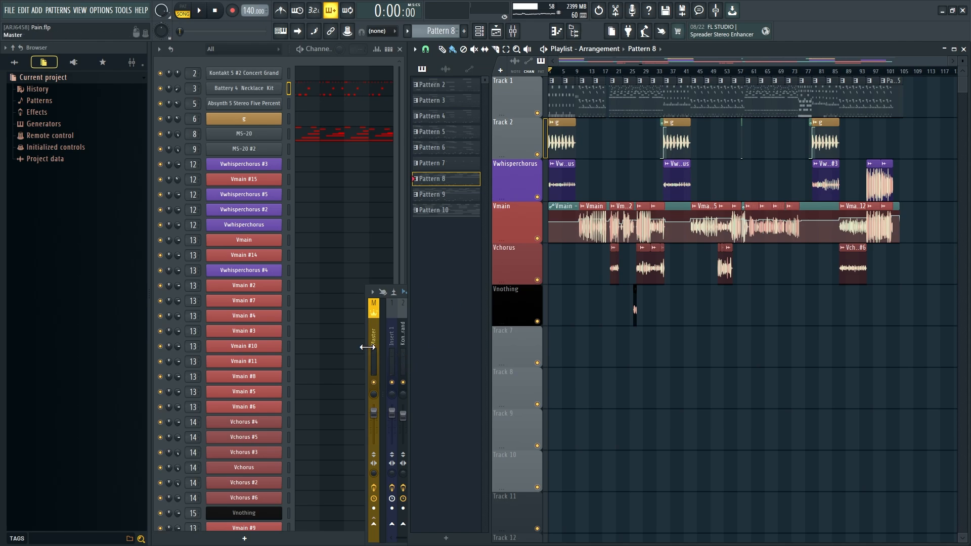
{"action": "key", "text": "F9"}
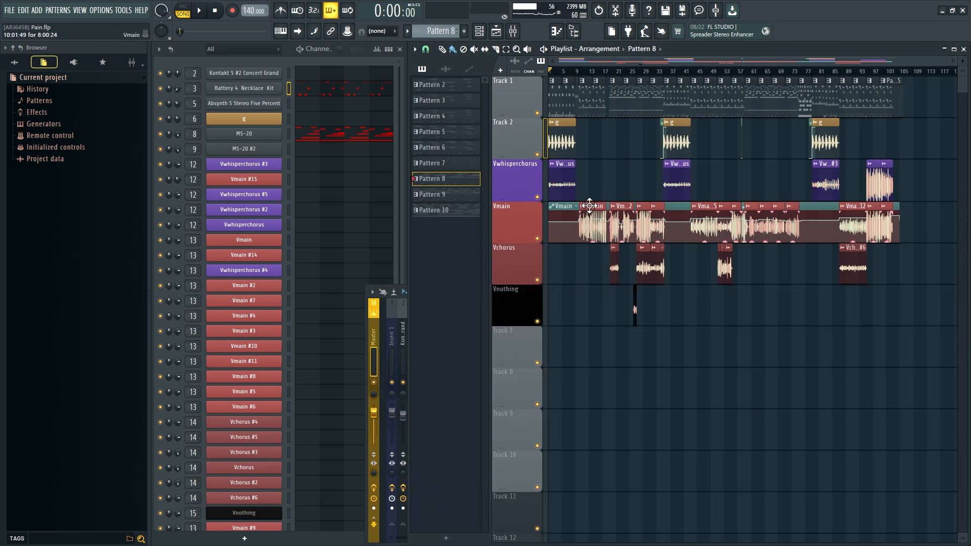
{"action": "scroll", "coordinate": [634, 310], "scroll_direction": "up", "scroll_amount": 3}
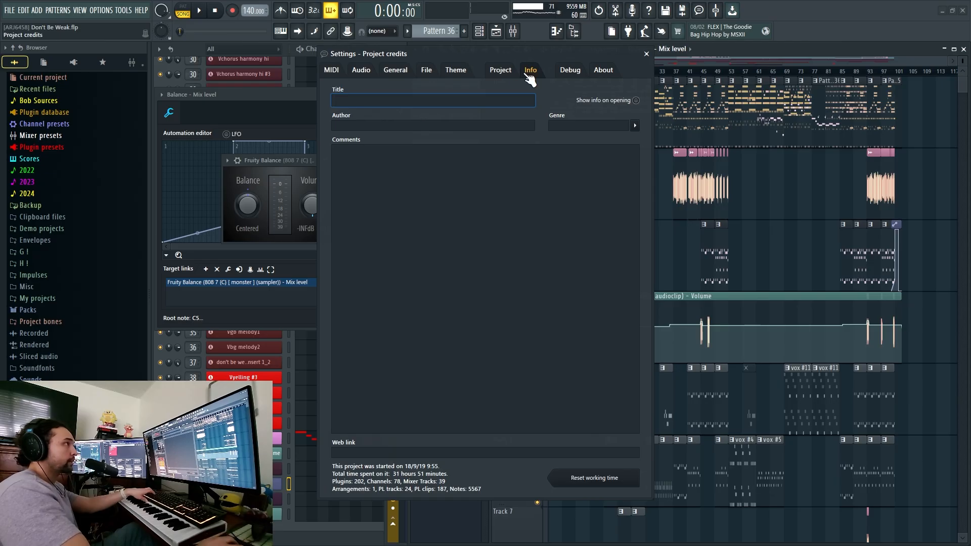
Dismiss the project credits and leftover plugin windows in Don't Be Weak.flp, and bring up the mixer's Master track
{"action": "left_click", "coordinate": [647, 53]}
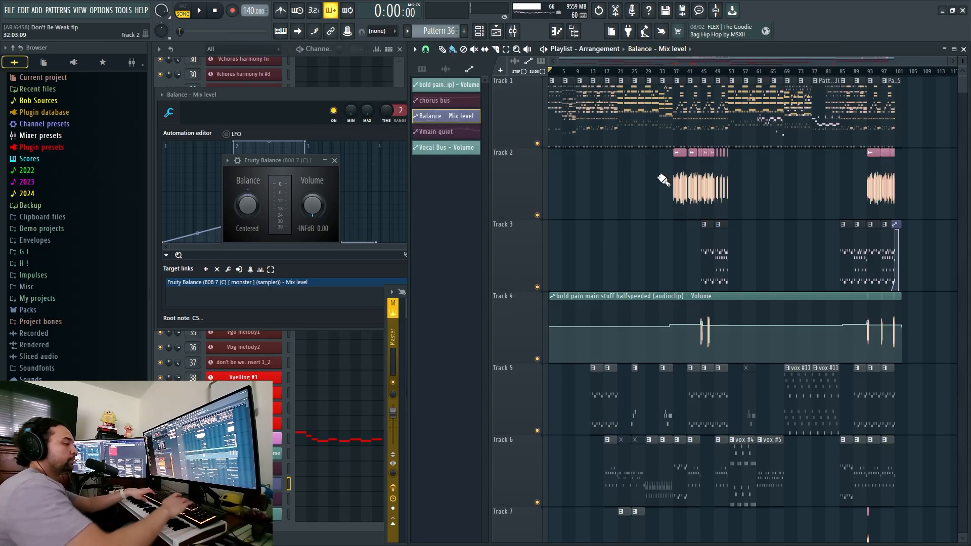
{"action": "key", "text": "F12"}
{"action": "left_click", "coordinate": [480, 33]}
{"action": "left_click", "coordinate": [497, 33]}
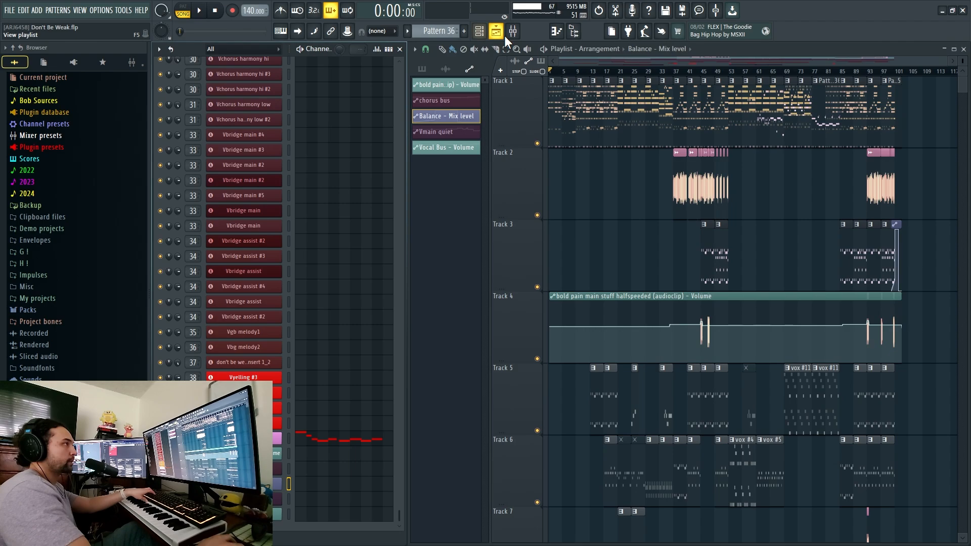
{"action": "left_click", "coordinate": [513, 32]}
{"action": "left_click", "coordinate": [394, 349]}
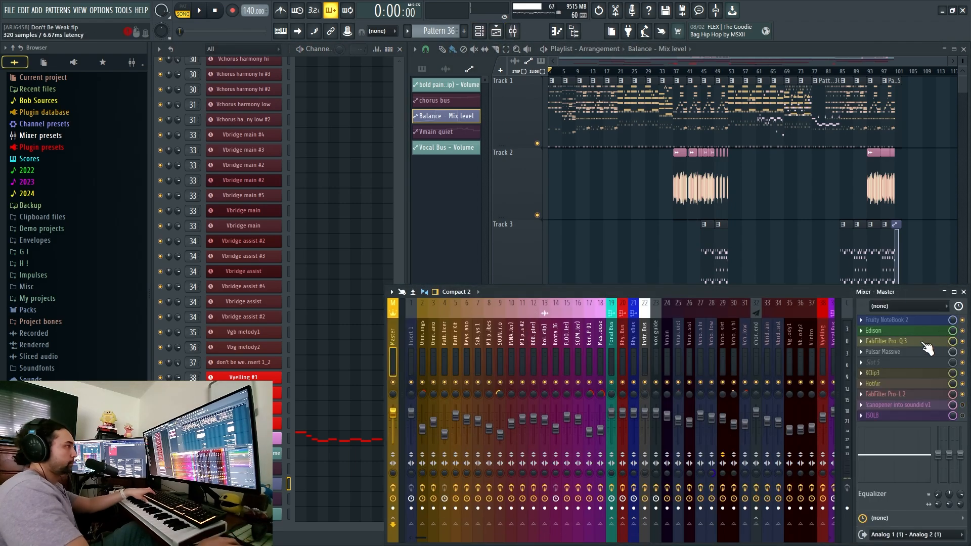
View the FabFilter Pro-Q 3 and Pulsar Massive equalizers on the Master track, closing each one
{"action": "left_click", "coordinate": [905, 341]}
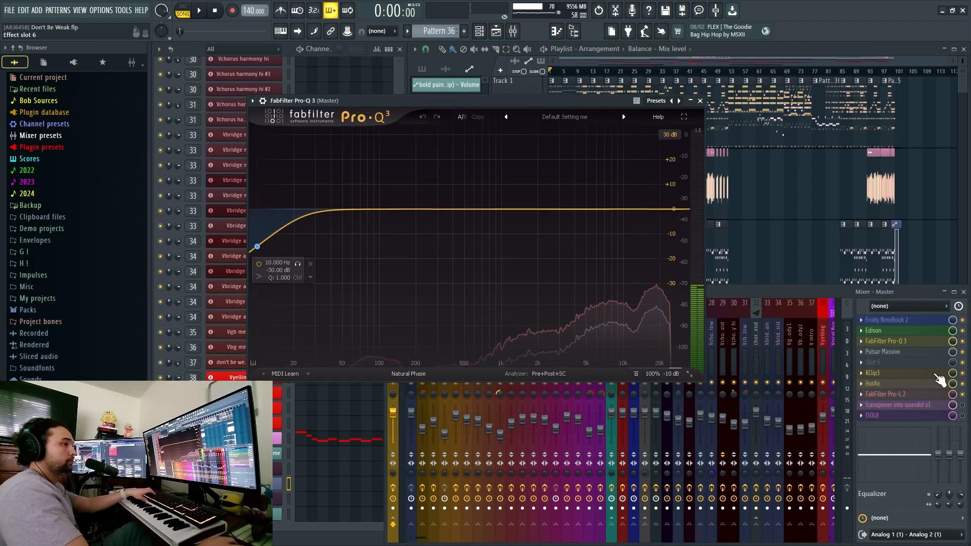
{"action": "left_click", "coordinate": [905, 342]}
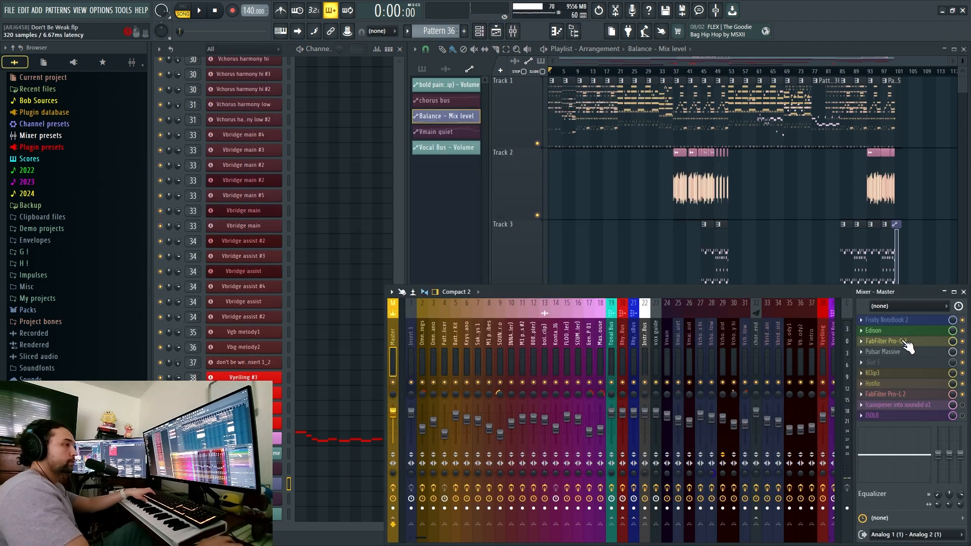
{"action": "left_click", "coordinate": [913, 354]}
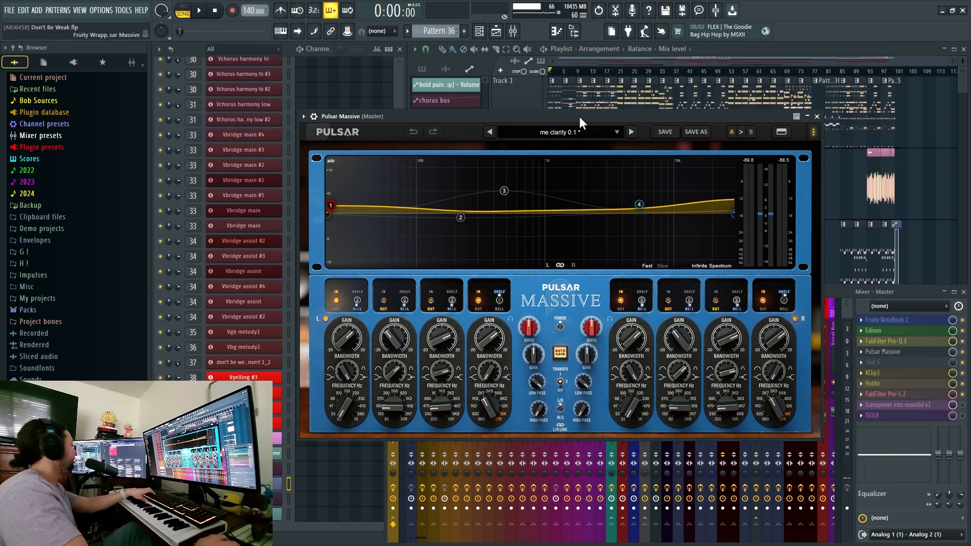
{"action": "left_click", "coordinate": [921, 351]}
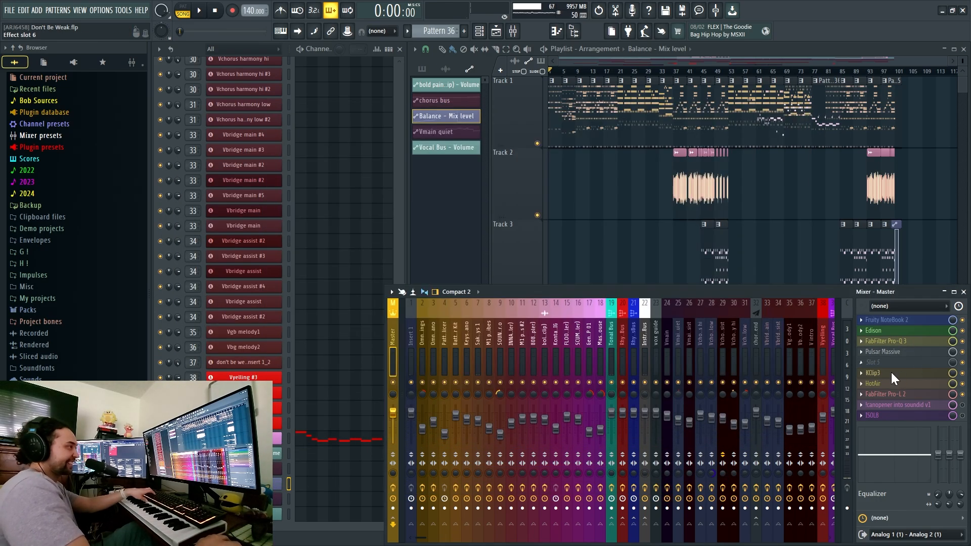
View the KClip3 and HotAir effects on the Master track, moving HotAir above the mixer before closing it
{"action": "left_click", "coordinate": [892, 377]}
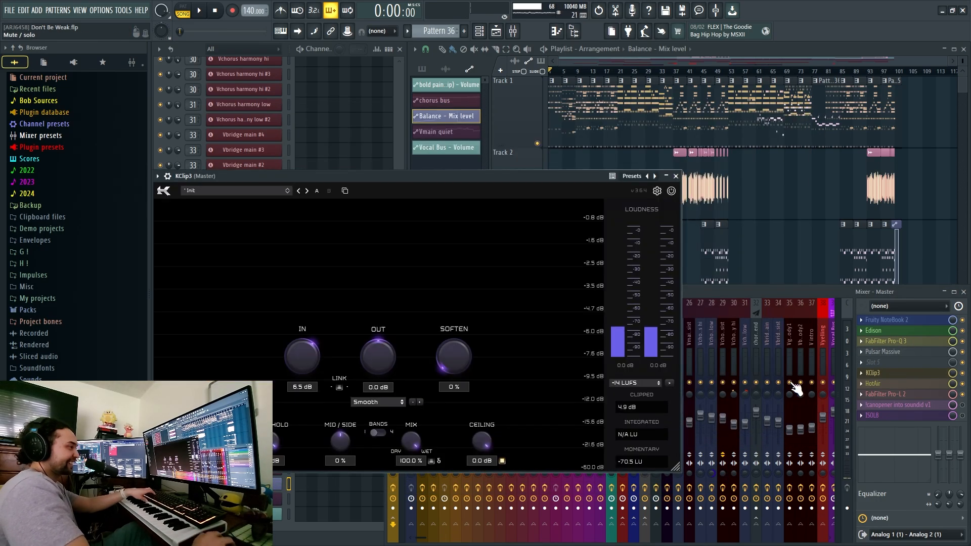
{"action": "left_click", "coordinate": [893, 377]}
{"action": "left_click", "coordinate": [890, 384]}
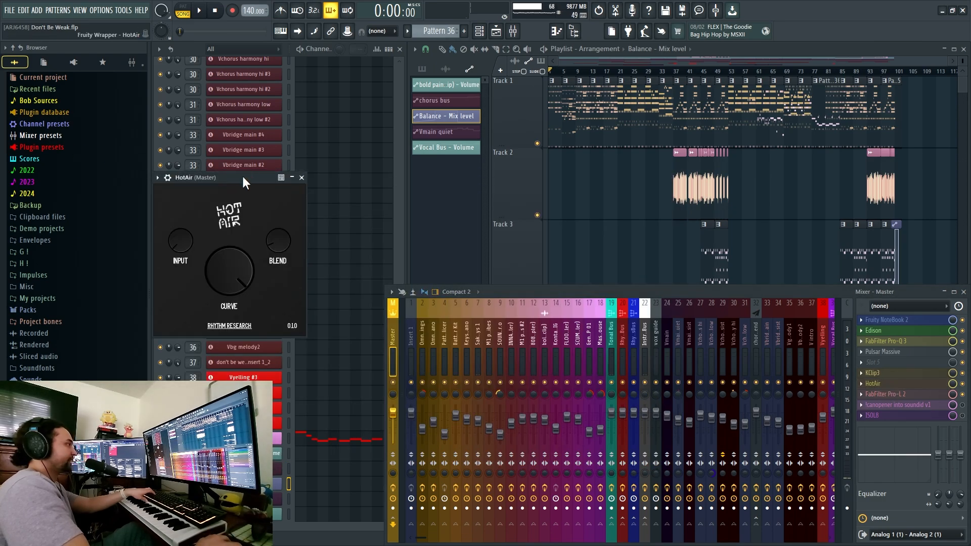
{"action": "left_click_drag", "start_coordinate": [243, 178], "coordinate": [504, 124]}
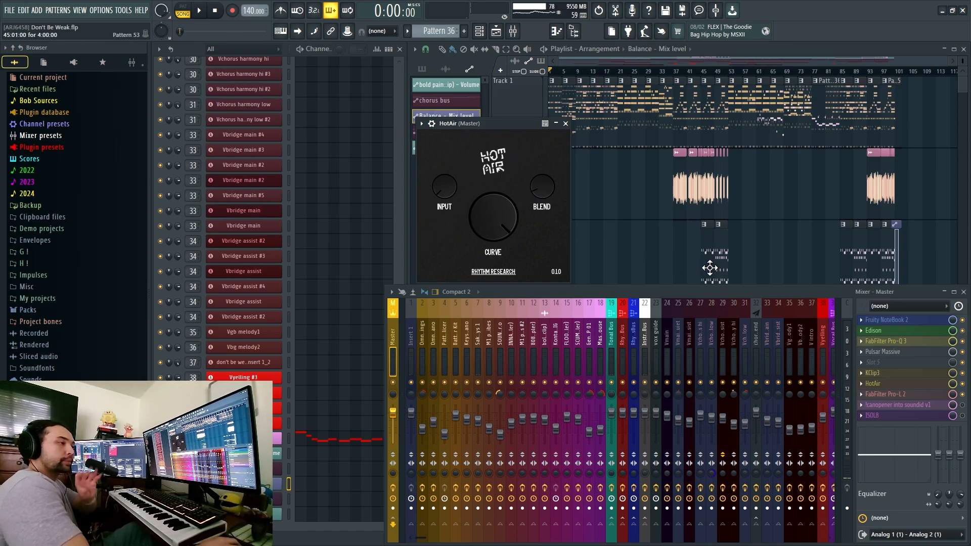
{"action": "left_click", "coordinate": [898, 387]}
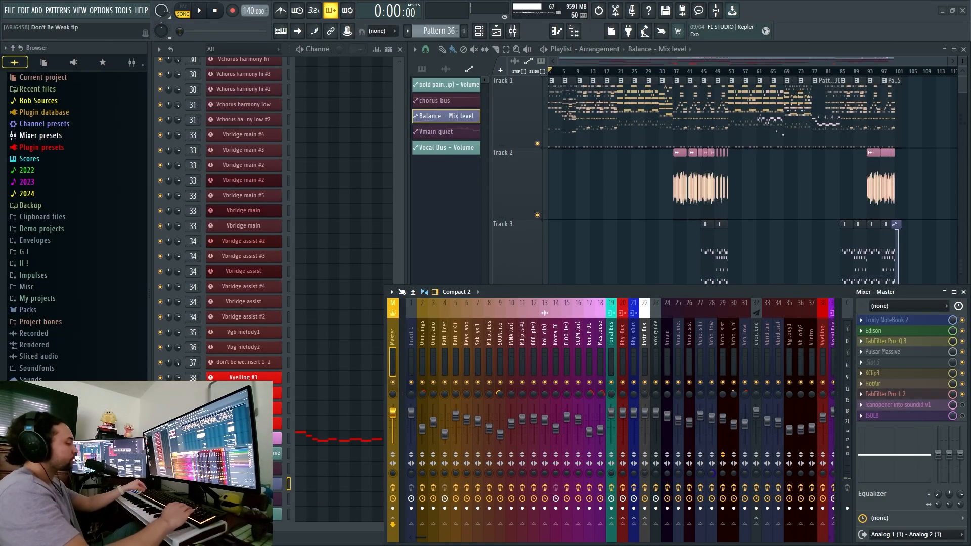
Open the Master track's FabFilter Pro-L 2 limiter, move its window fully into view to inspect its settings, and close it
{"action": "key", "text": "Tab"}
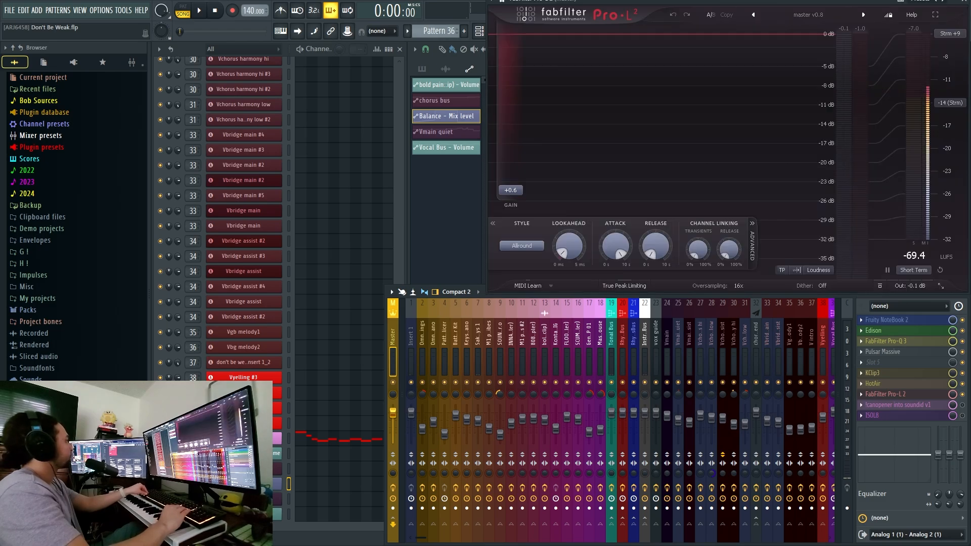
{"action": "key", "text": "Tab"}
{"action": "key", "text": "Tab"}
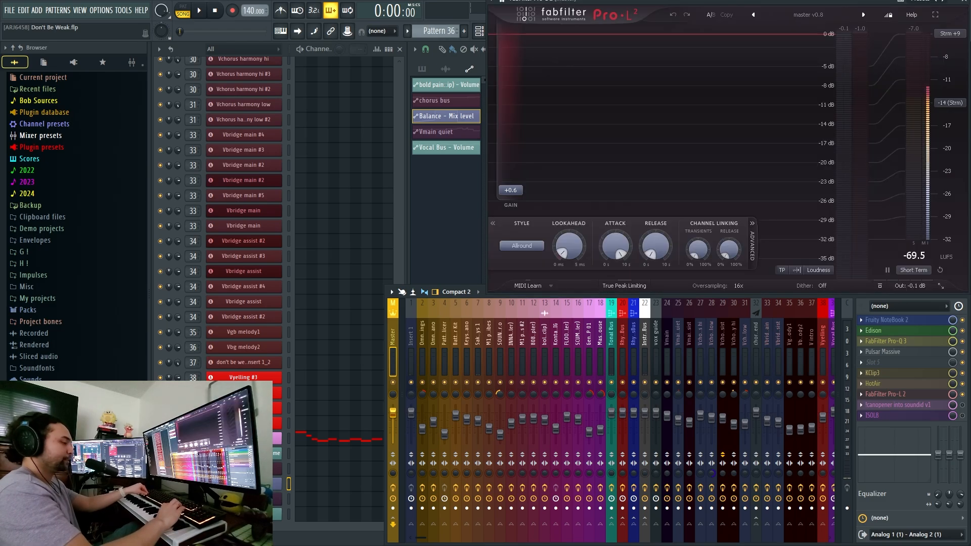
{"action": "key", "text": "Escape"}
{"action": "key", "text": "Tab"}
{"action": "key", "text": "Tab"}
{"action": "key", "text": "Tab"}
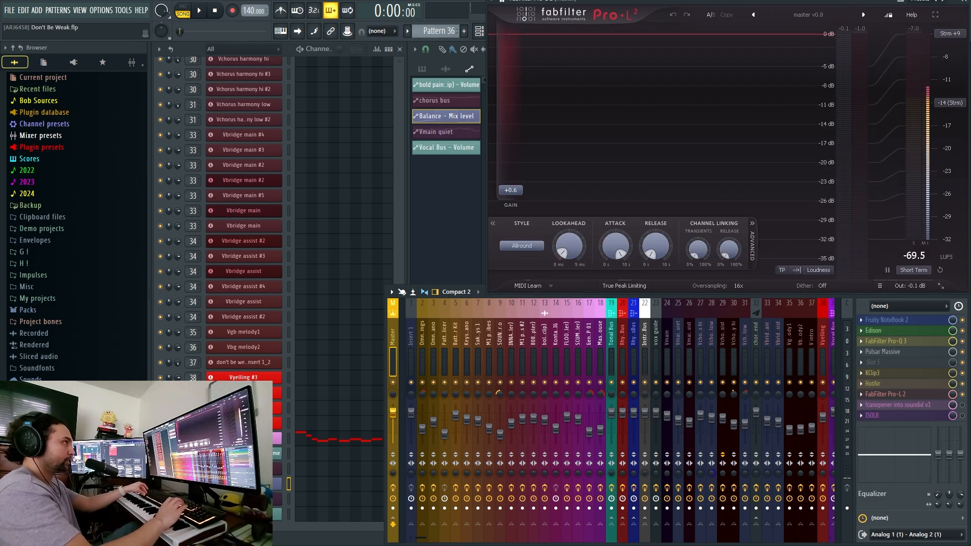
{"action": "left_click_drag", "start_coordinate": [601, 3], "coordinate": [374, 120]}
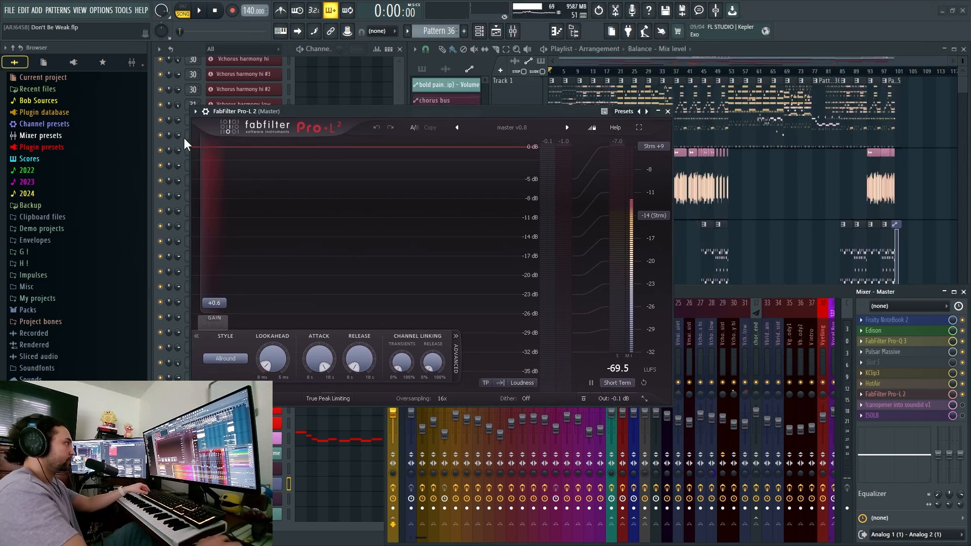
{"action": "left_click", "coordinate": [195, 111]}
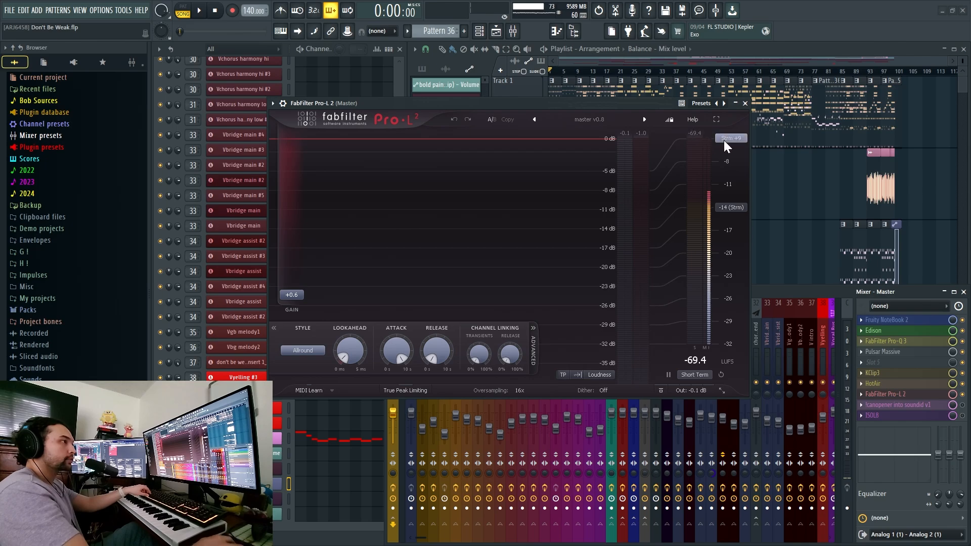
{"action": "left_click", "coordinate": [745, 104]}
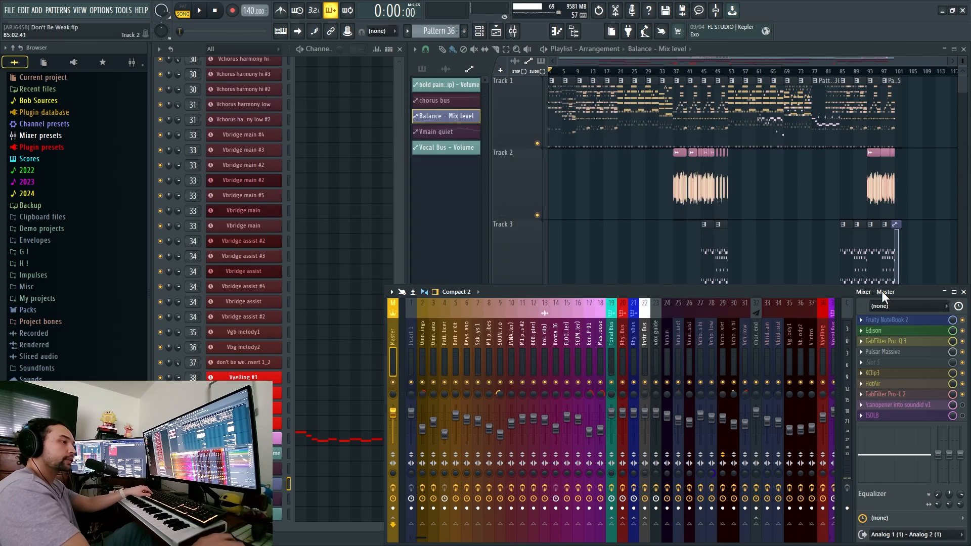
Look through the mixer's effect chains on the Omnisphere #2, Instrumental Bus and Vbridge main tracks
{"action": "key", "text": "F5"}
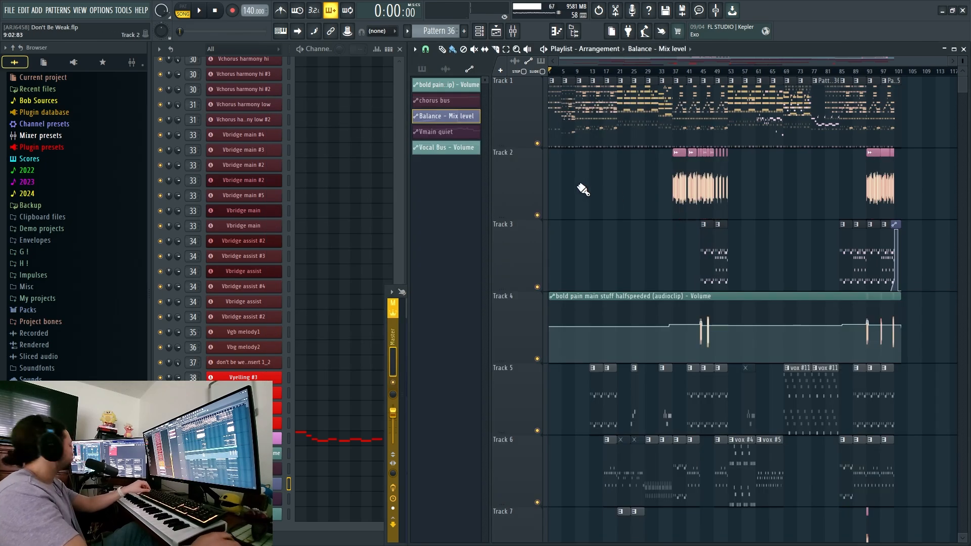
{"action": "left_click", "coordinate": [395, 357]}
{"action": "left_click", "coordinate": [429, 359]}
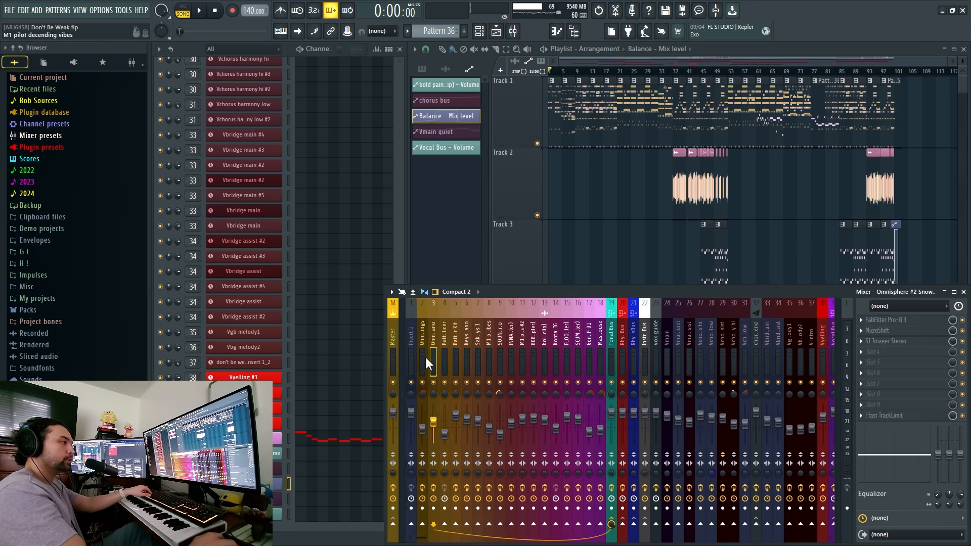
{"action": "left_click_drag", "start_coordinate": [426, 357], "coordinate": [645, 387]}
{"action": "scroll", "coordinate": [591, 372], "scroll_direction": "down", "scroll_amount": 3}
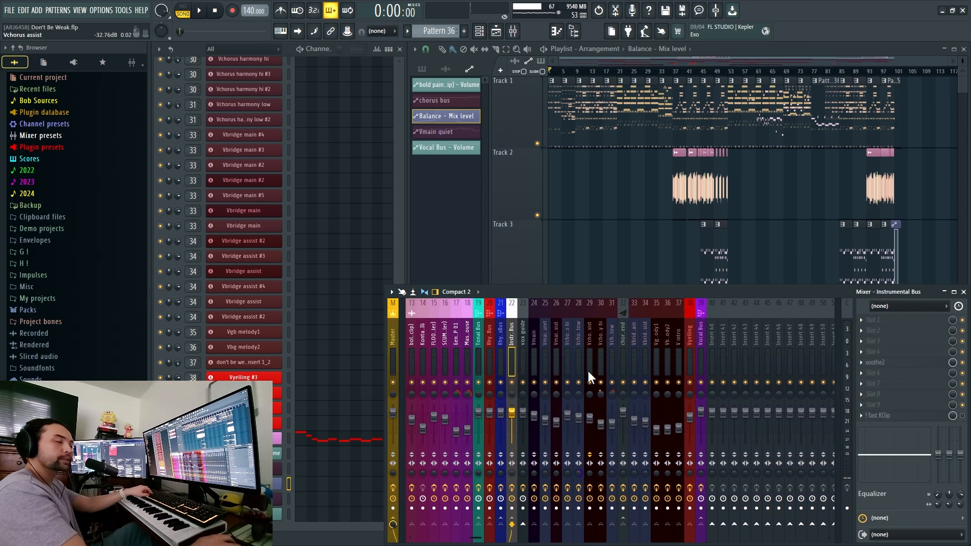
{"action": "left_click", "coordinate": [633, 353]}
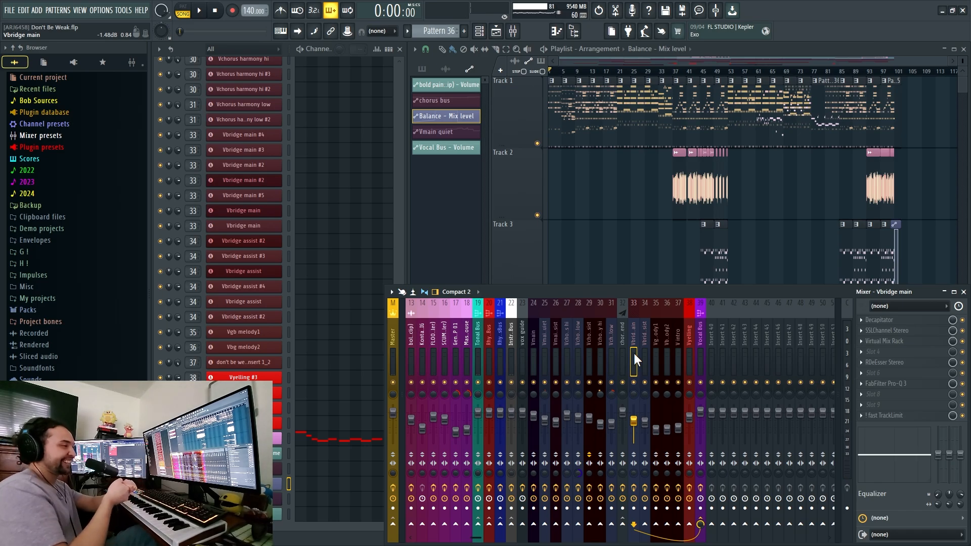
{"action": "scroll", "coordinate": [633, 354], "scroll_direction": "up", "scroll_amount": 4}
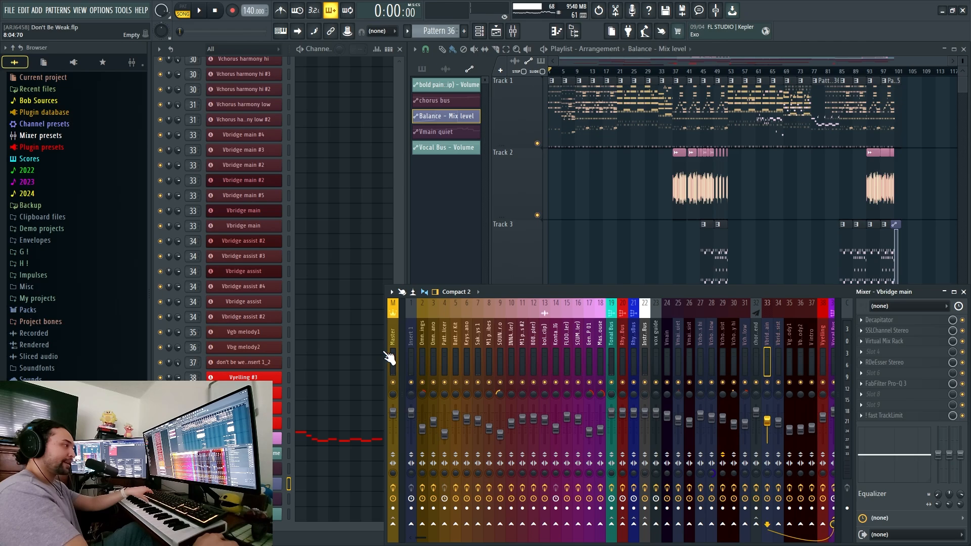
Widen the mixer and select its Master track, then reduce the playlist's track height and bring the mixer back in front
{"action": "mouse_move", "coordinate": [384, 350]}
{"action": "left_mouse_down"}
{"action": "mouse_move", "coordinate": [353, 351]}
{"action": "mouse_move", "coordinate": [364, 353]}
{"action": "left_mouse_up"}
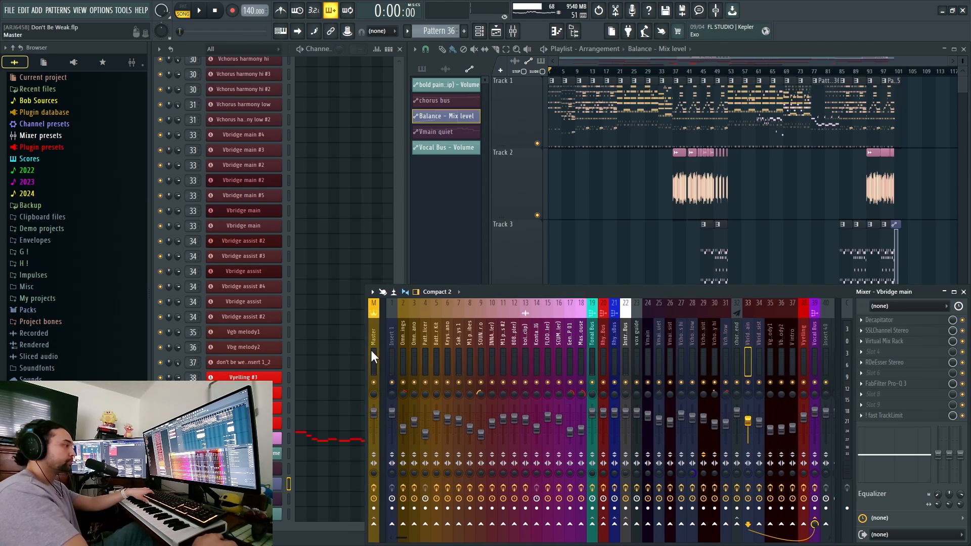
{"action": "left_click", "coordinate": [372, 352]}
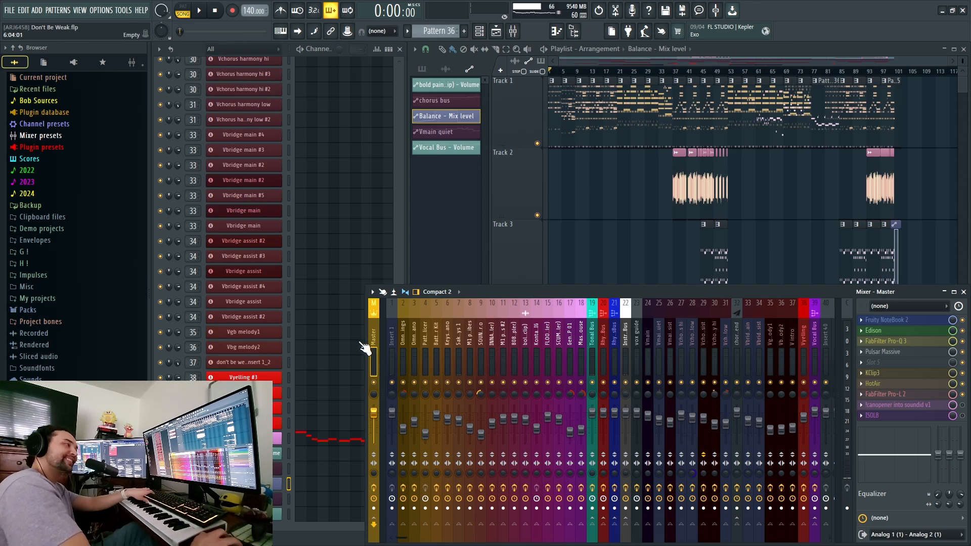
{"action": "right_click", "coordinate": [640, 208]}
{"action": "left_click_drag", "start_coordinate": [962, 62], "coordinate": [962, 63]}
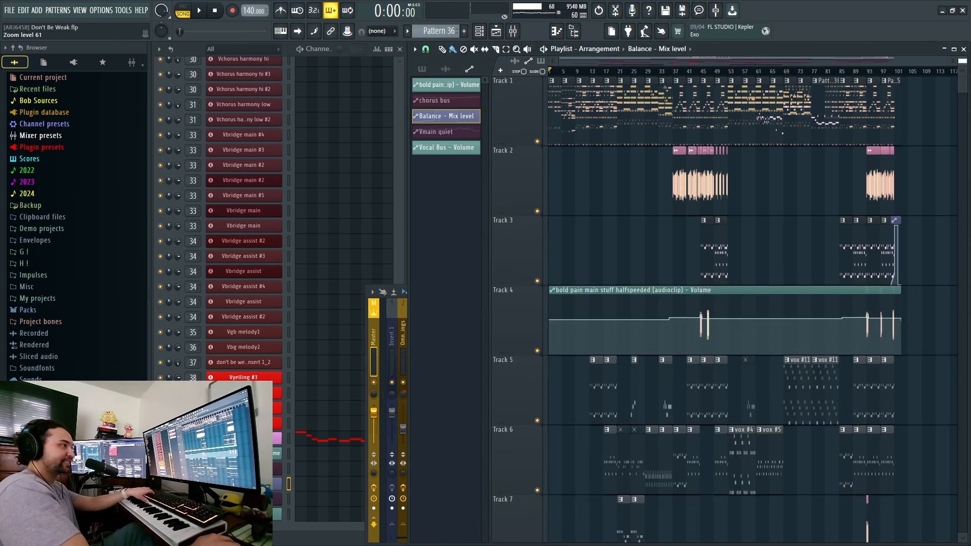
{"action": "scroll", "coordinate": [631, 193], "scroll_direction": "down", "scroll_amount": 2}
{"action": "scroll", "coordinate": [631, 193], "scroll_direction": "up", "scroll_amount": 1}
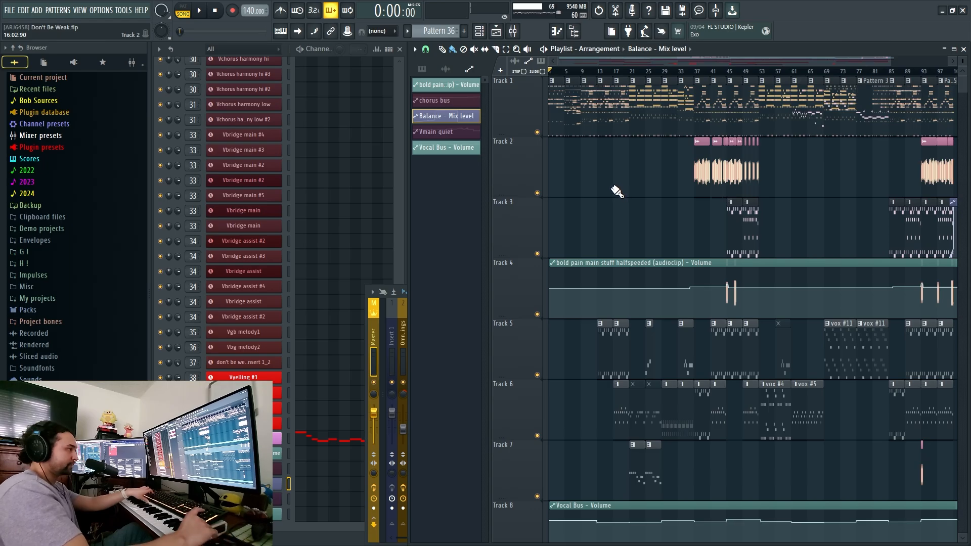
{"action": "left_click", "coordinate": [368, 332]}
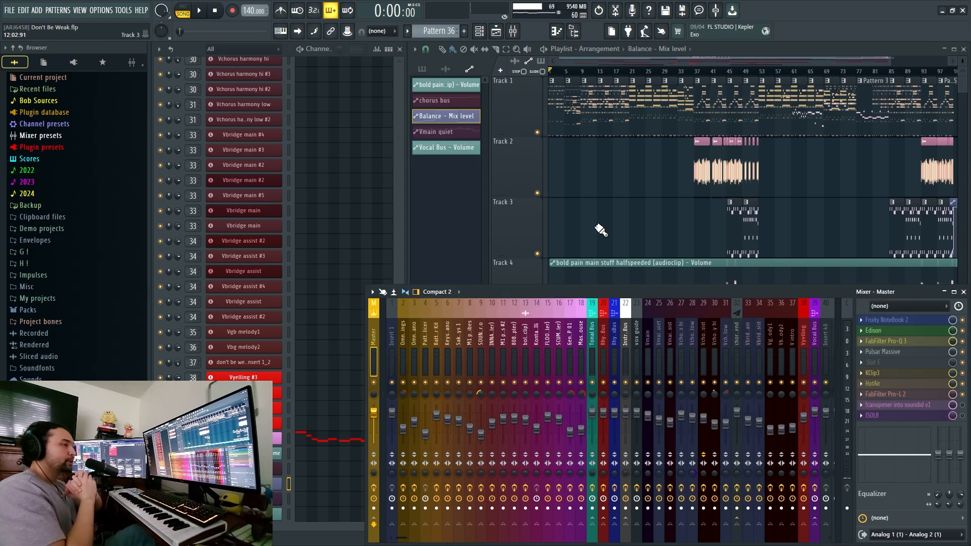